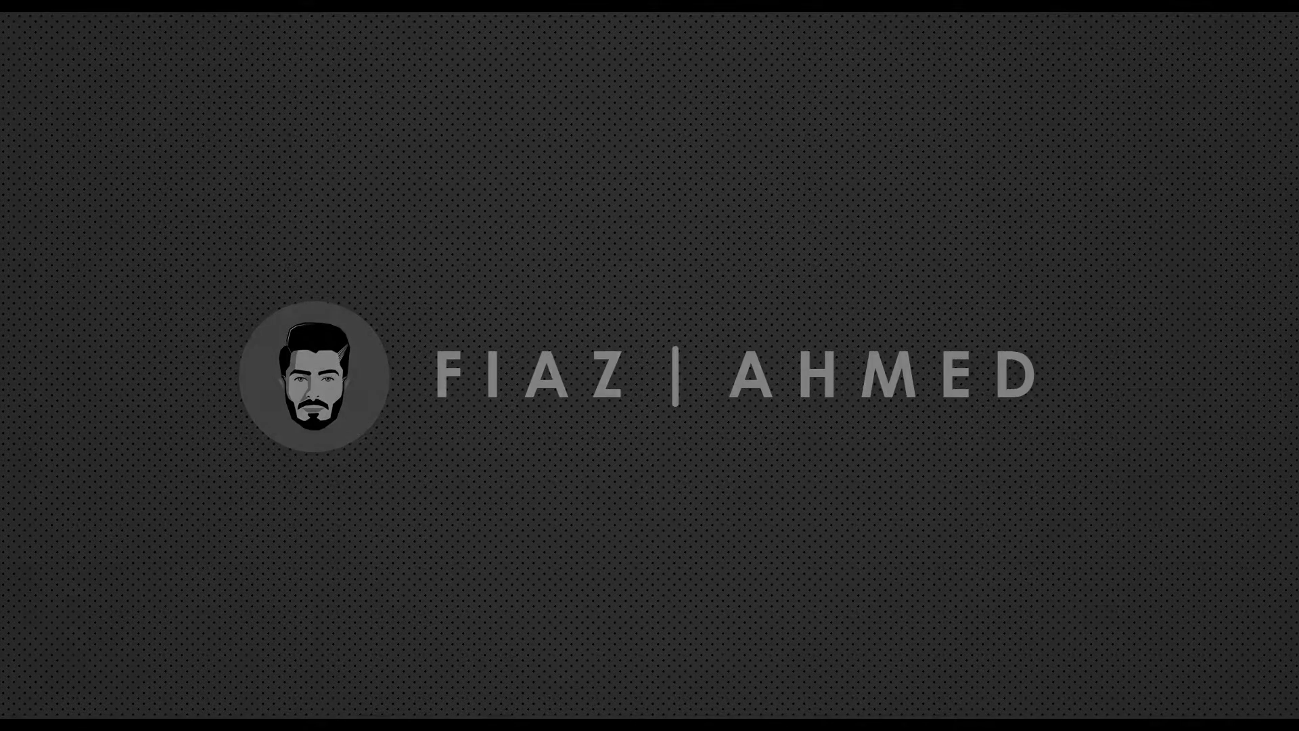
Step: Rotate the photo about -6.43° to level the eyes, with a horizontal guide across them
key(ctrl+1)
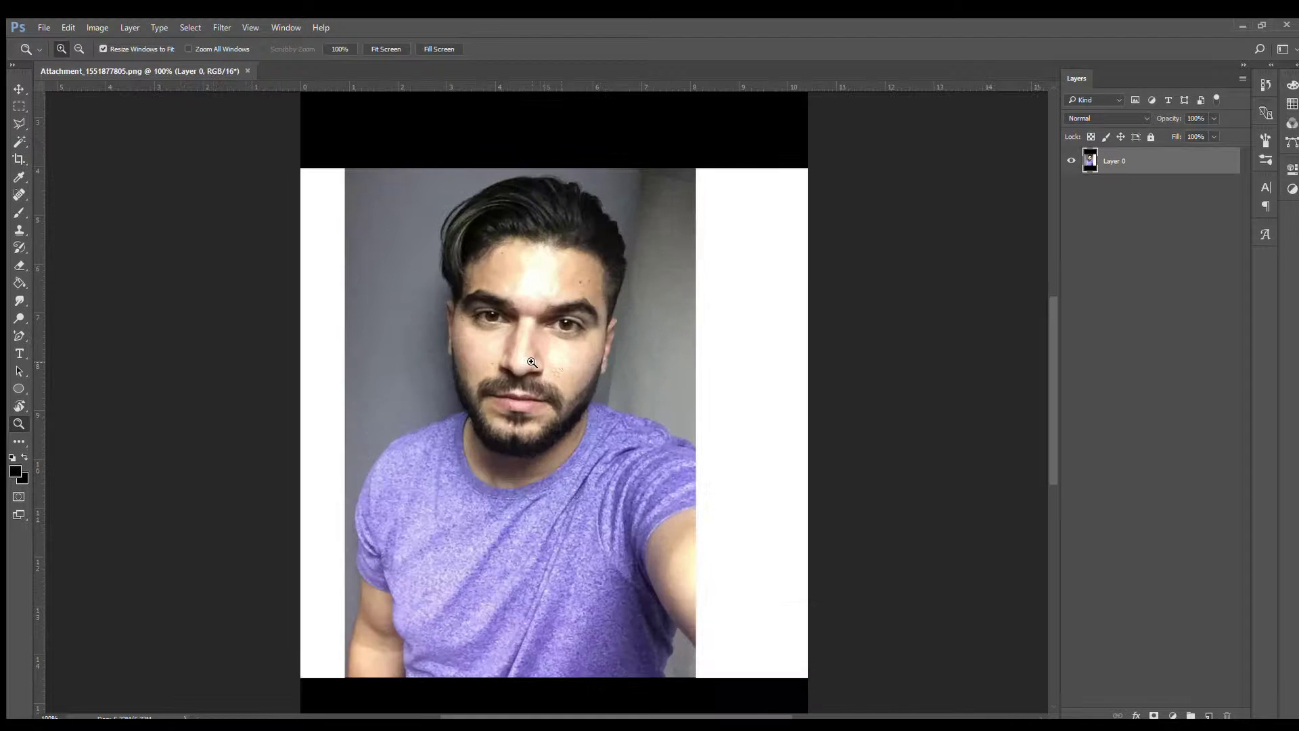
key(ctrl+t)
drag(835, 421, 833, 391)
drag(569, 86, 528, 326)
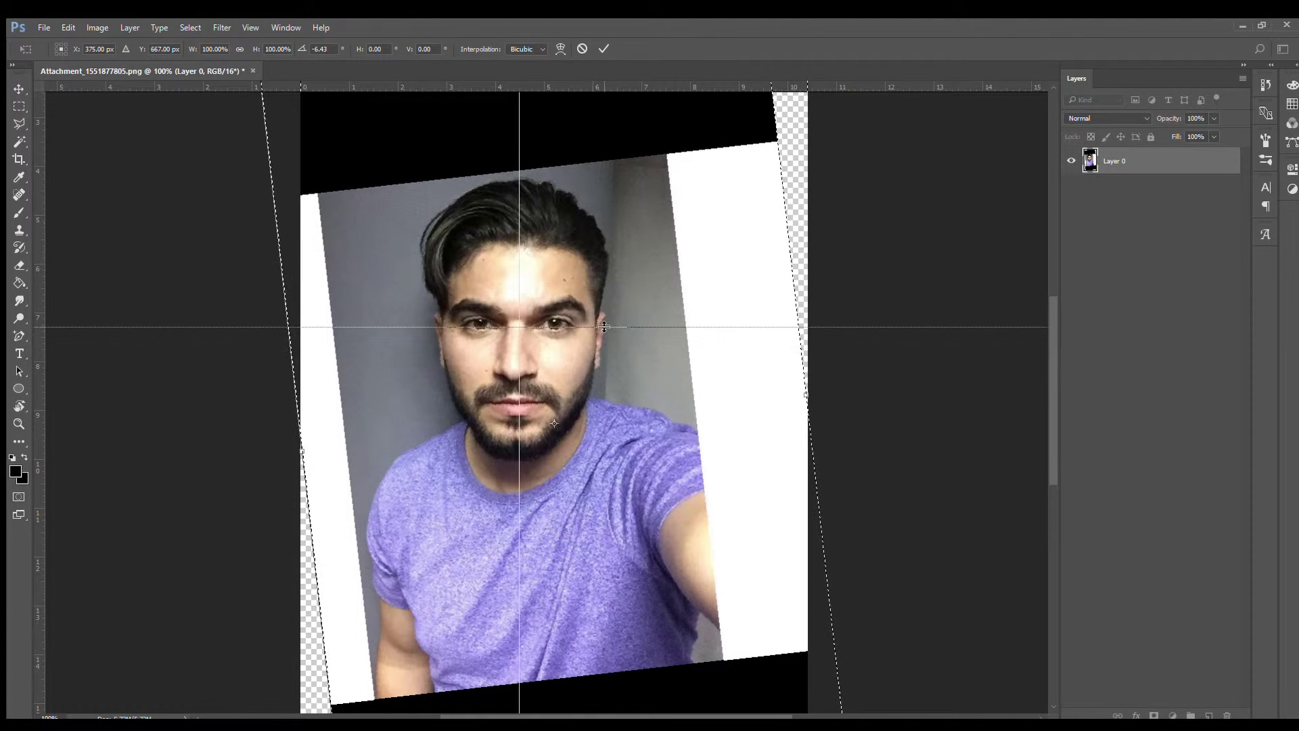
drag(812, 412, 819, 378)
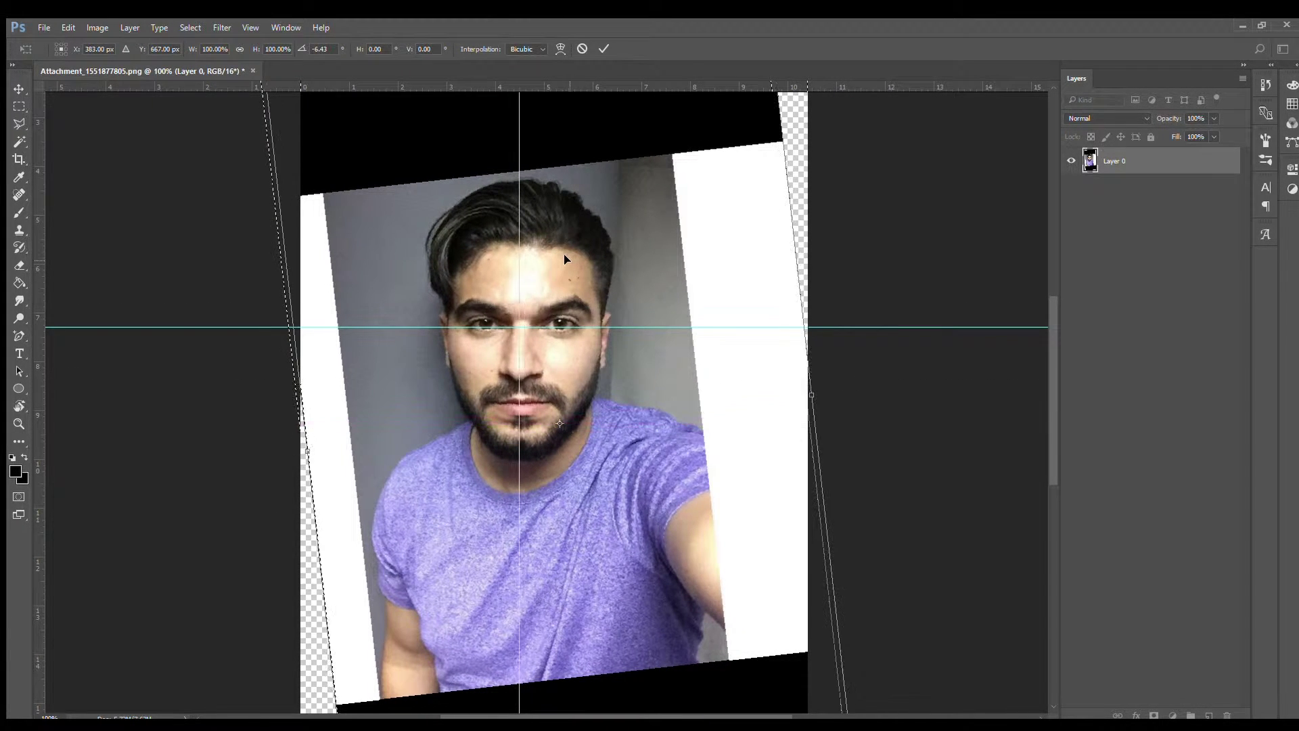
key(Return)
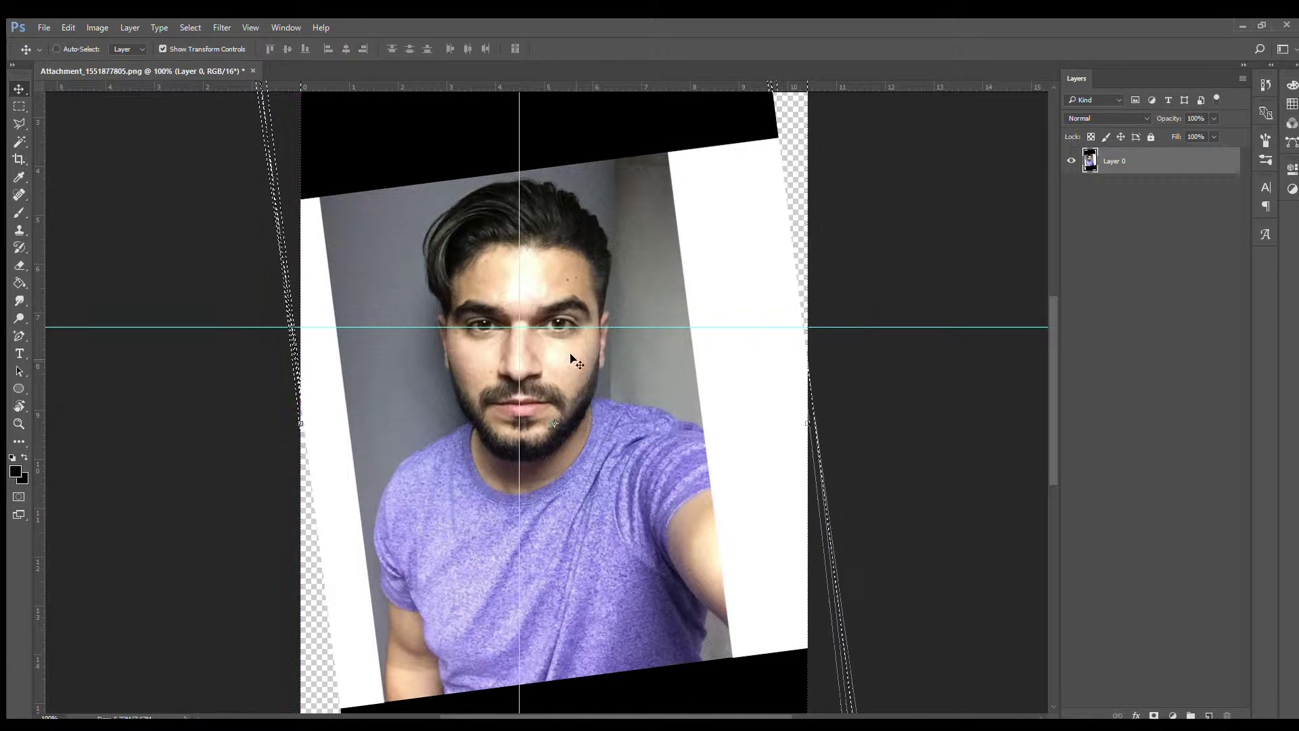
drag(348, 160, 725, 623)
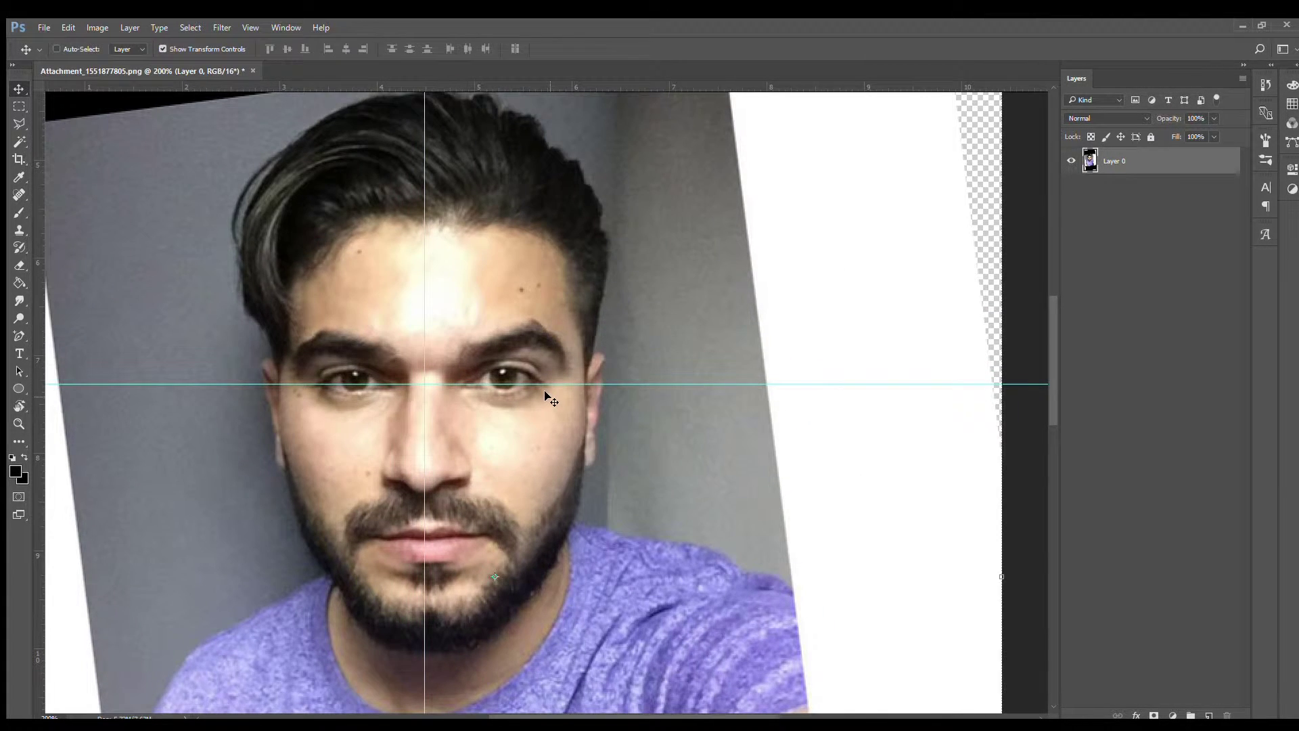
Step: Draw a solid black Pen shape over the right nostril
key(z)
click(466, 482)
key(p)
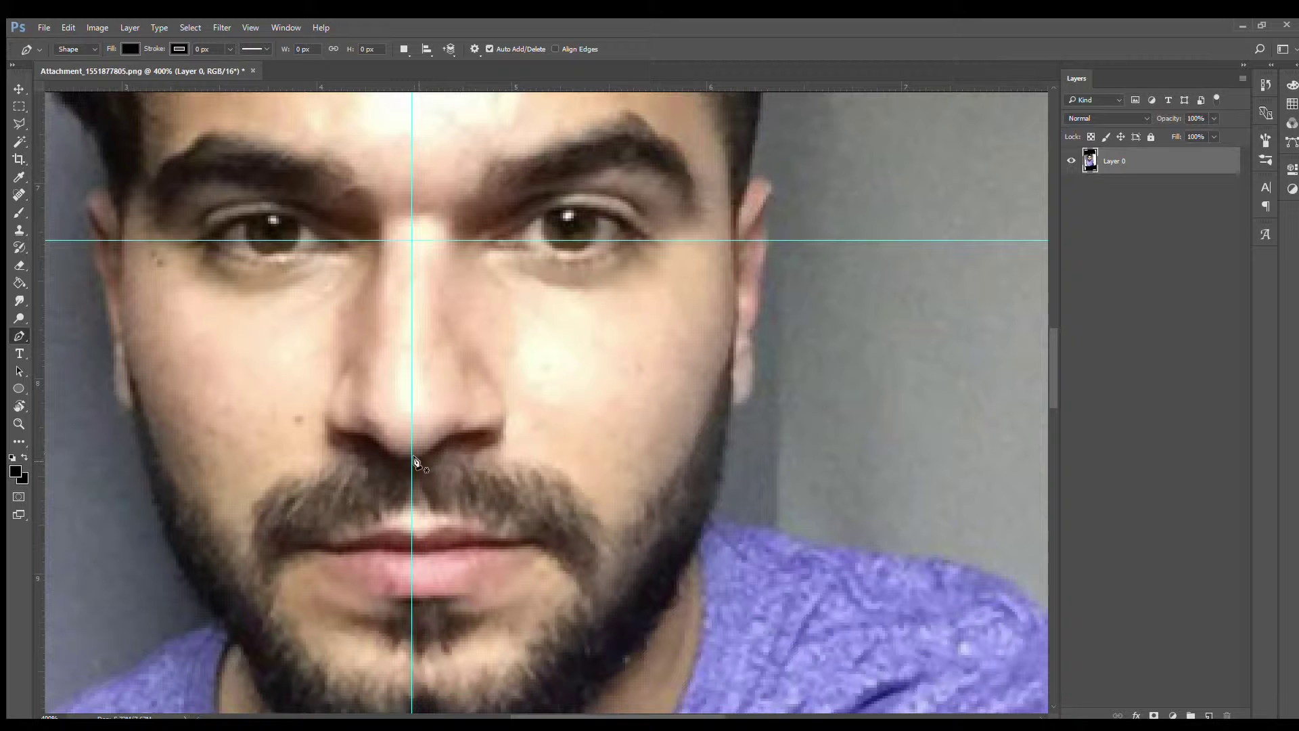
click(420, 462)
drag(466, 455, 497, 431)
drag(572, 271, 515, 344)
click(433, 271)
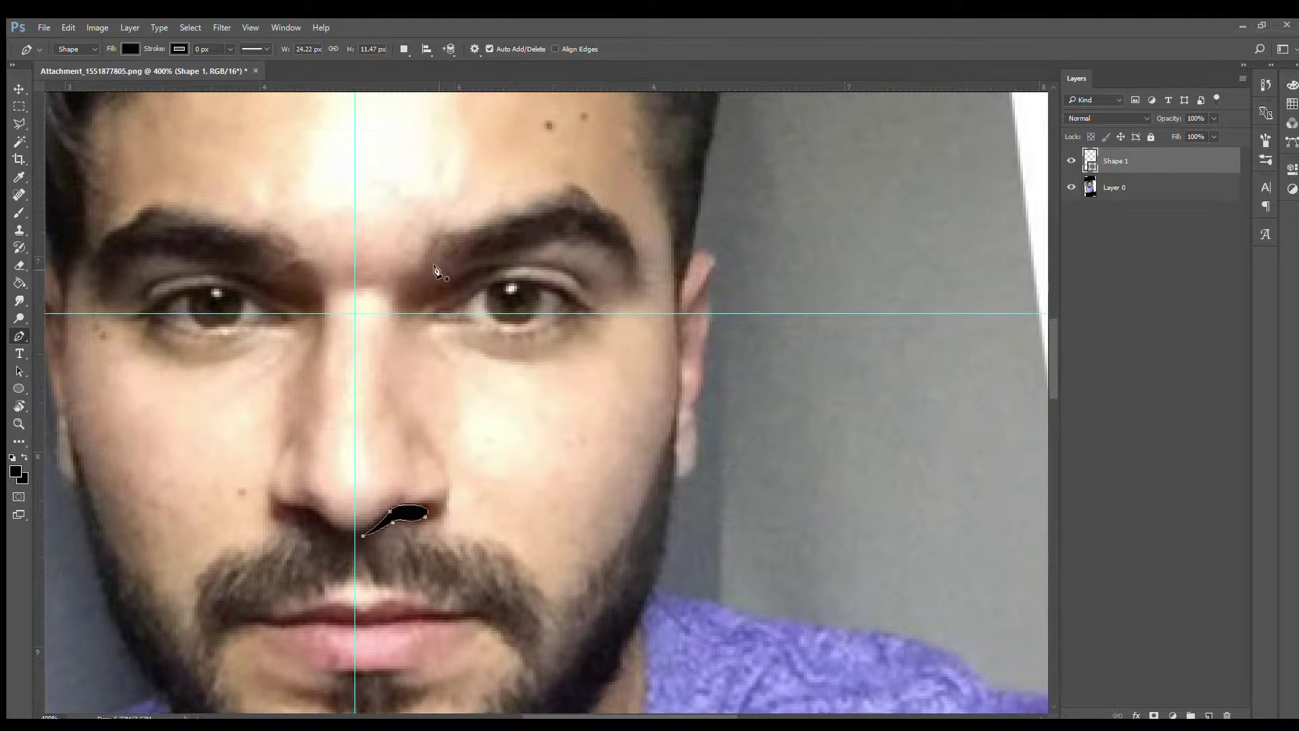
Step: Trace the right eyebrow outline at 23% layer opacity to see the photo beneath
drag(447, 232, 453, 223)
click(463, 230)
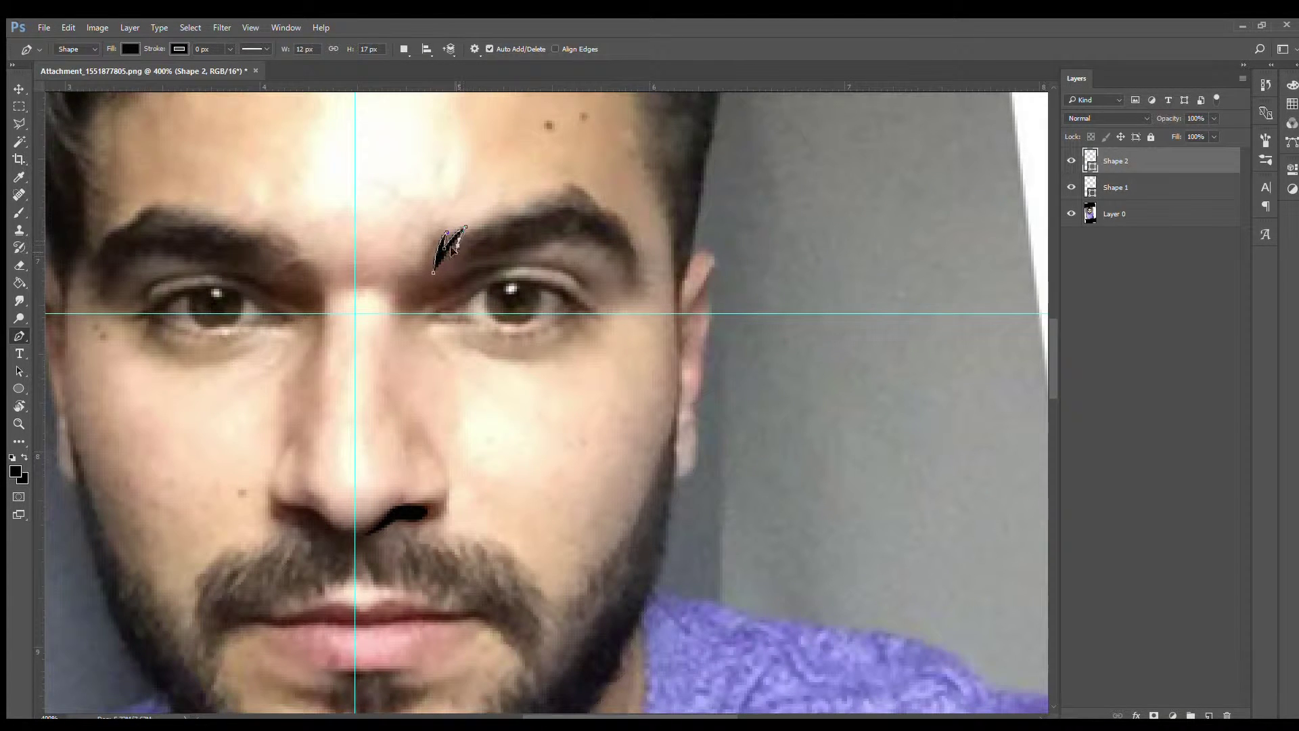
click(569, 192)
click(617, 222)
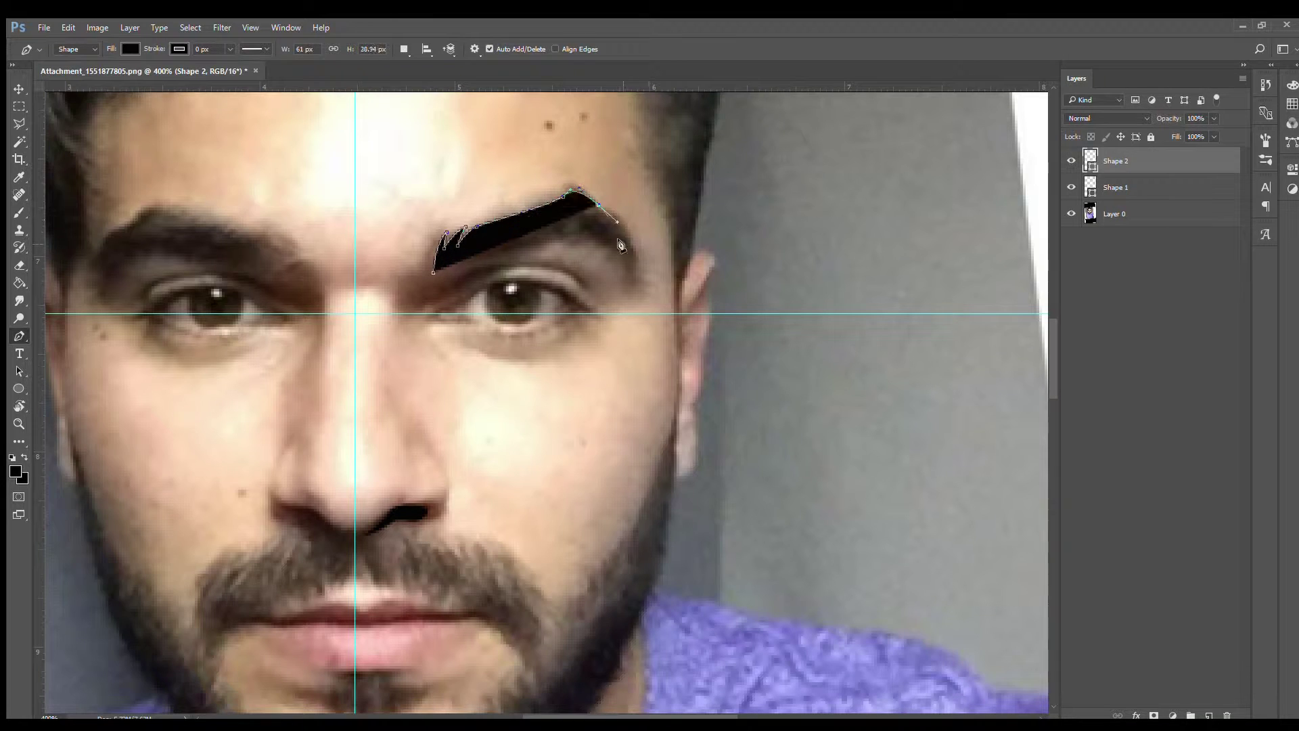
click(635, 293)
key(2)
key(3)
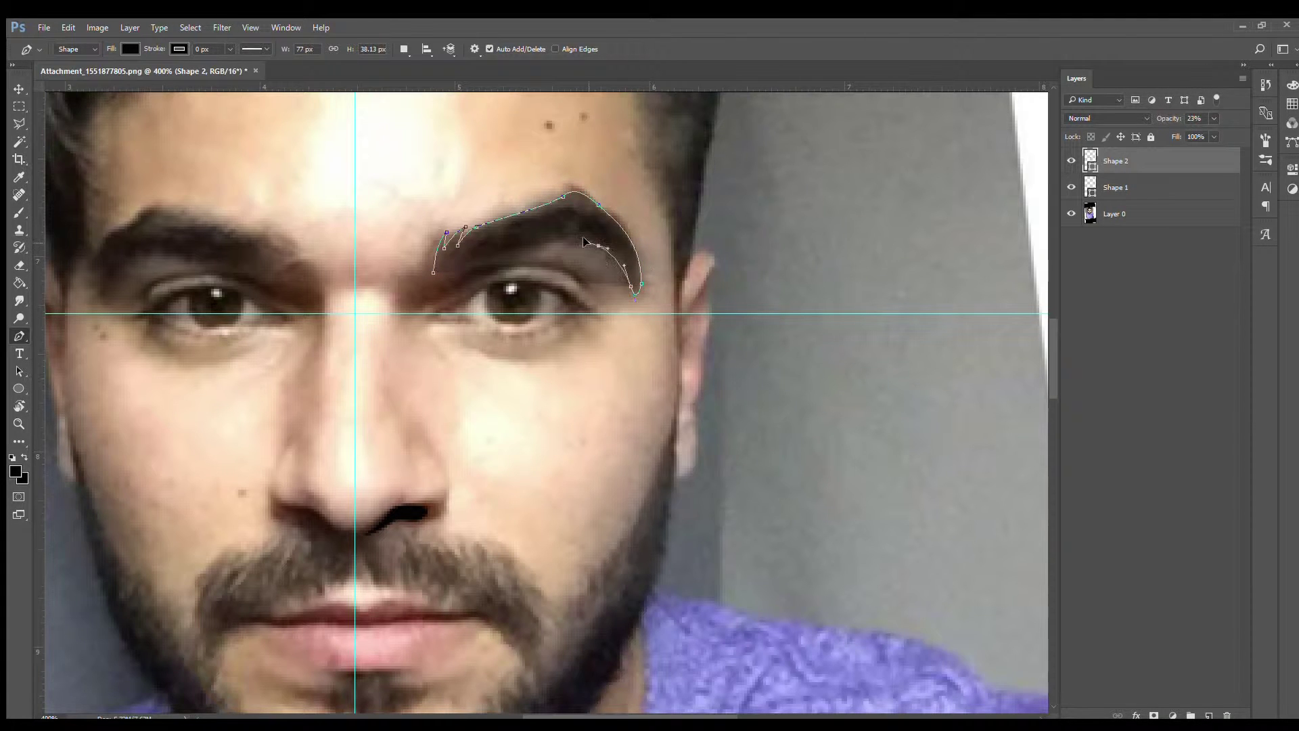
drag(550, 245, 532, 255)
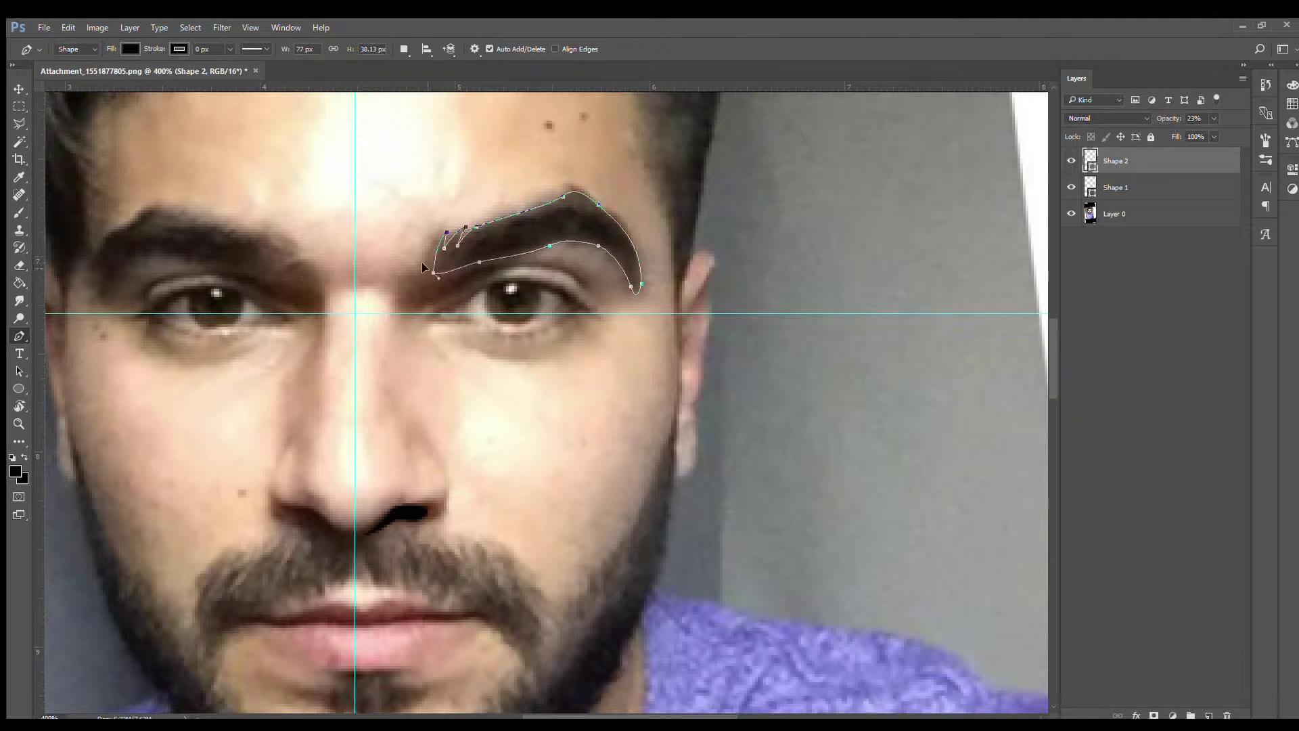
Step: Close the eyebrow shape and restore it to 100% opacity
click(432, 276)
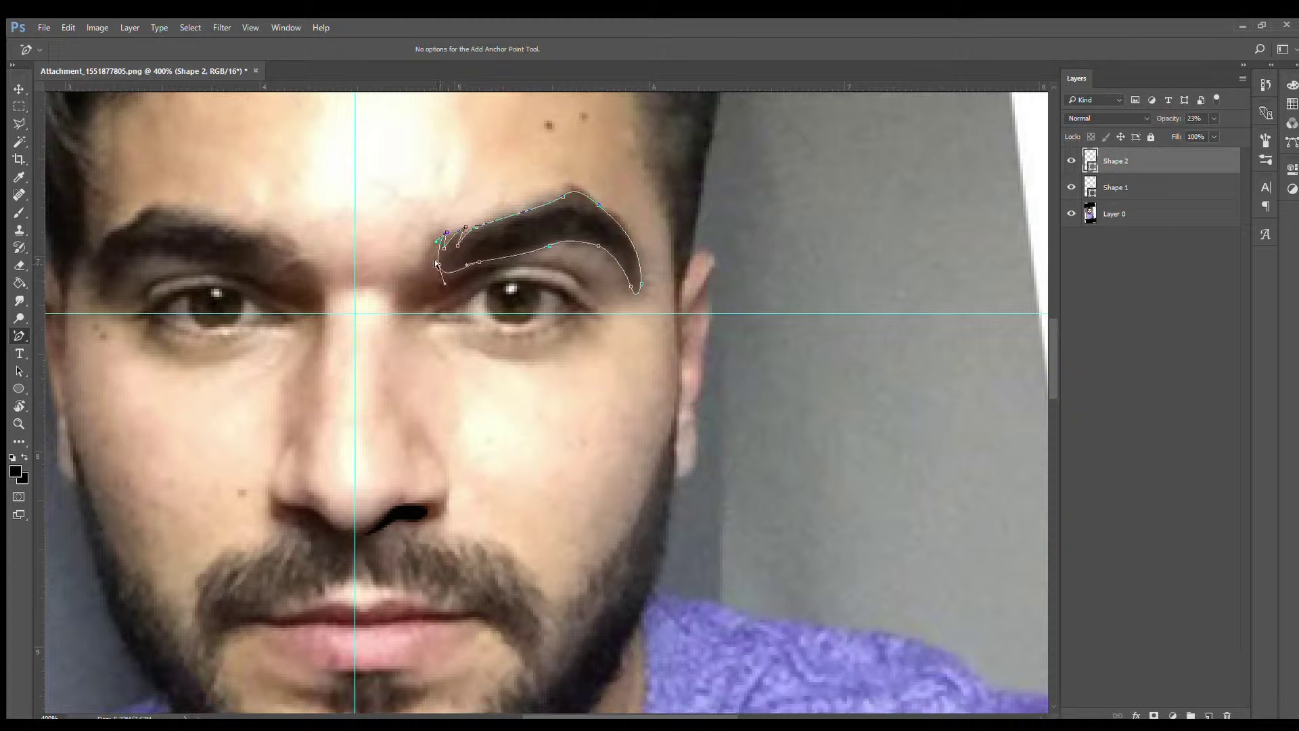
key(p)
key(0)
key(z)
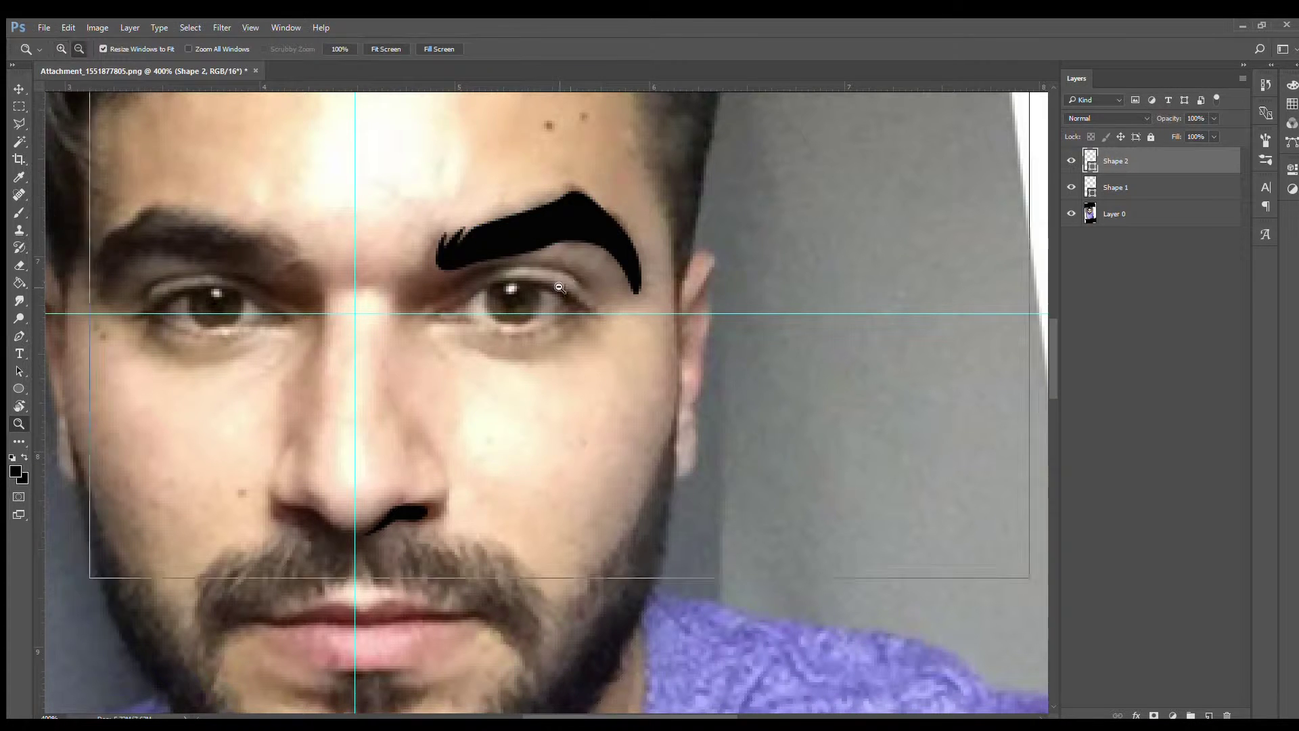
alt+click(559, 288)
Step: Start a black Pen shape at the upper lip centre, tracing the moustache's upper-lip edge
key(p)
click(304, 375)
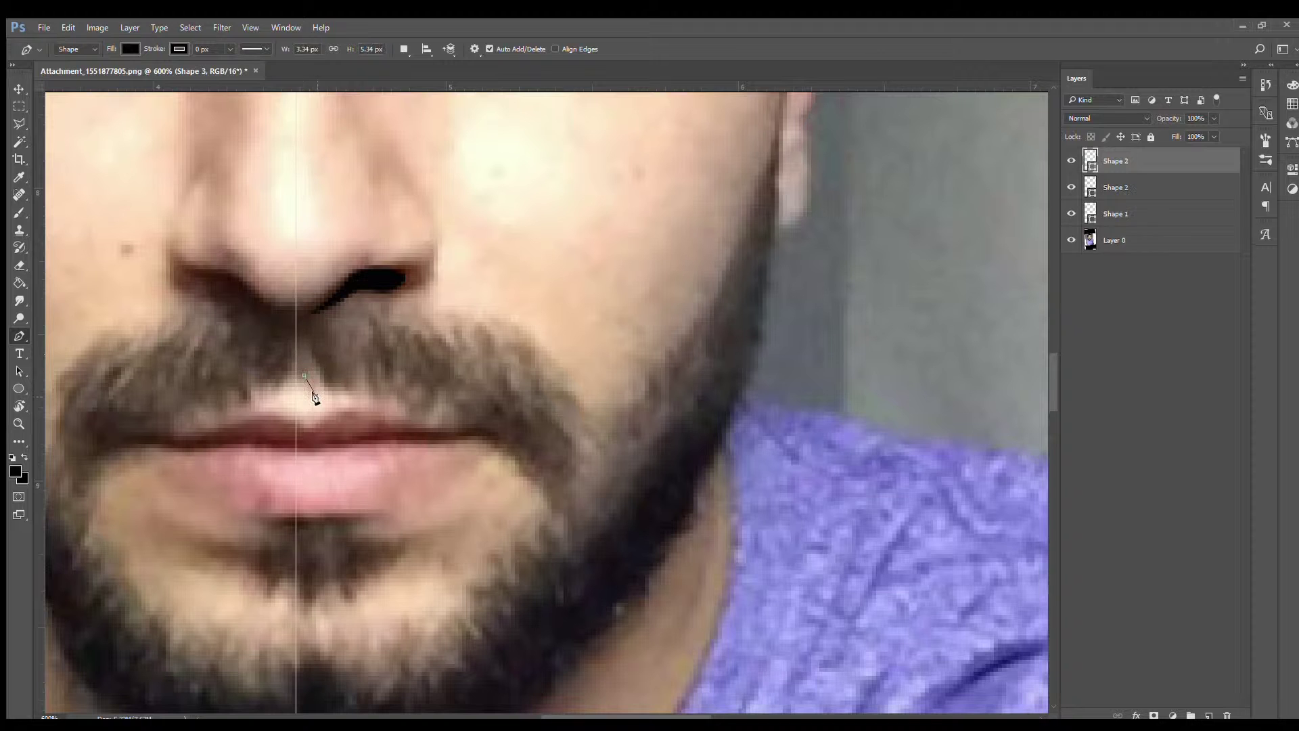
click(376, 405)
click(421, 416)
click(454, 414)
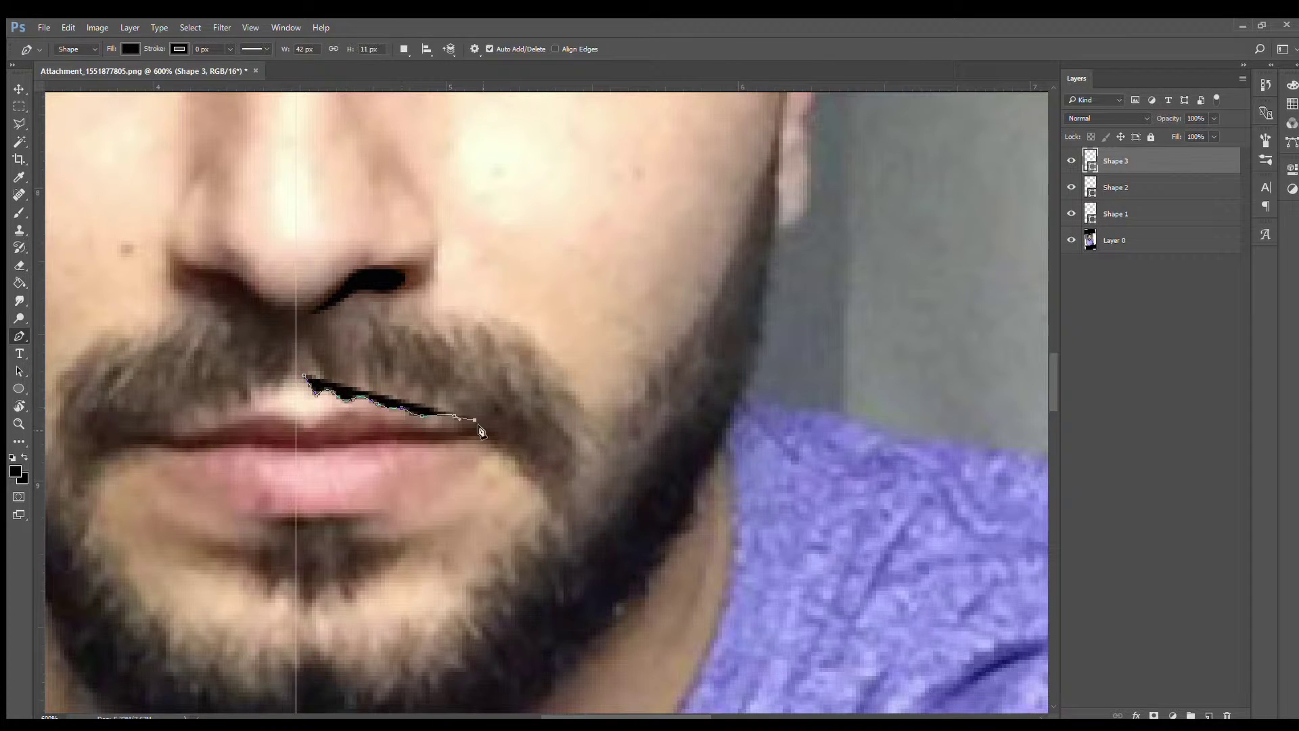
click(495, 431)
click(517, 448)
drag(526, 475, 513, 379)
Step: Trace the beard's outer edge down to the chin and back to the centre line
click(522, 391)
click(526, 419)
click(498, 458)
click(472, 482)
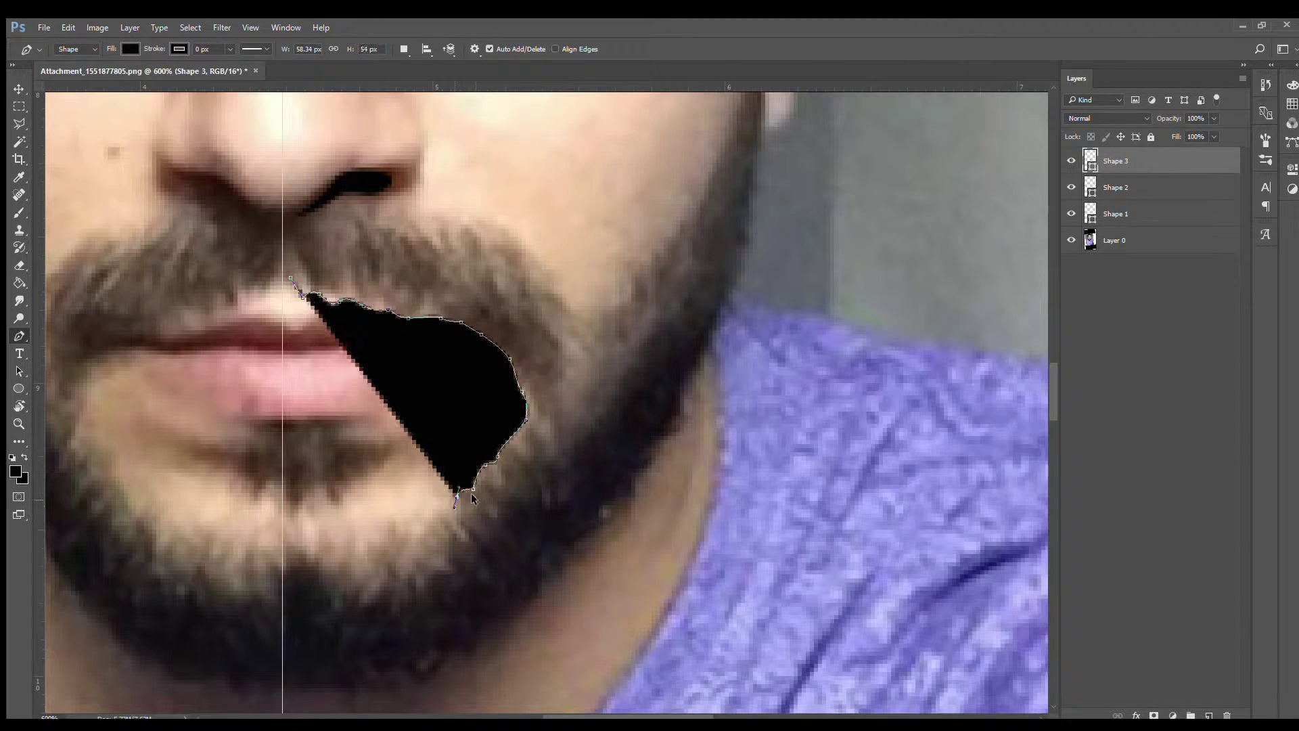
click(458, 504)
click(449, 530)
click(414, 554)
click(383, 567)
click(334, 574)
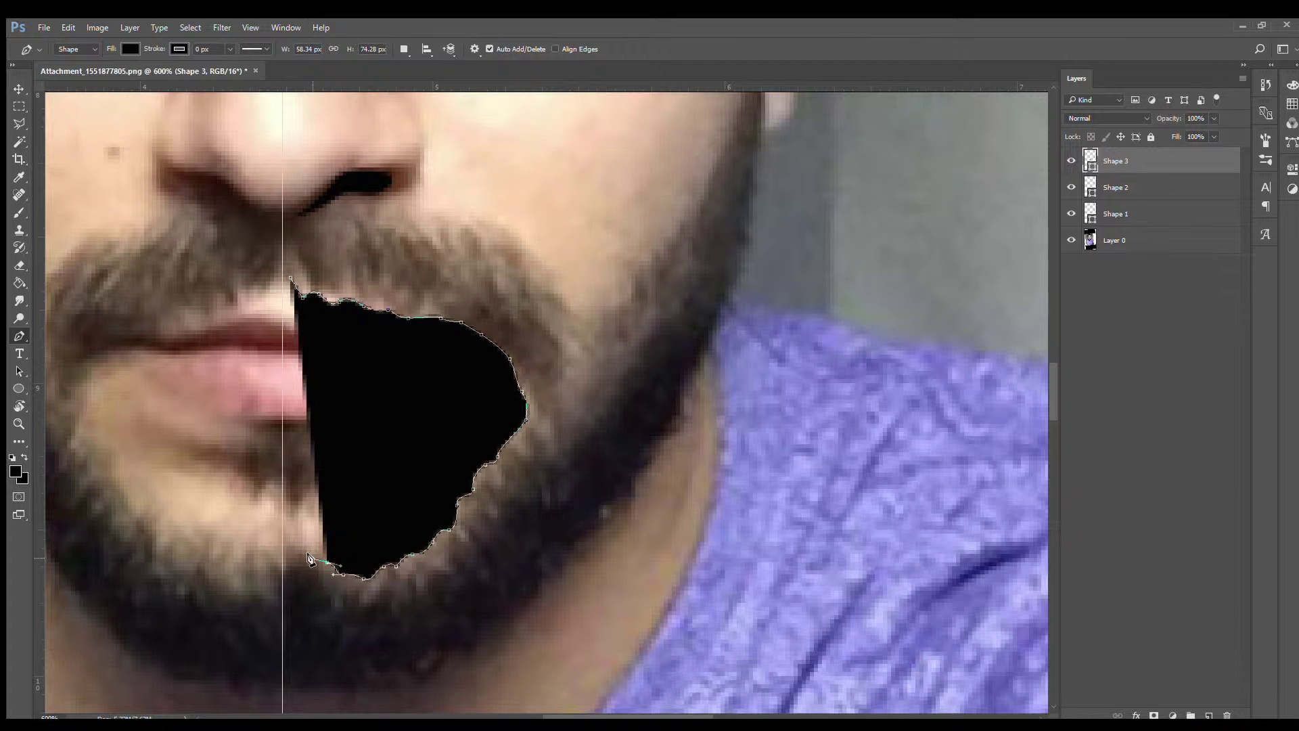
click(302, 559)
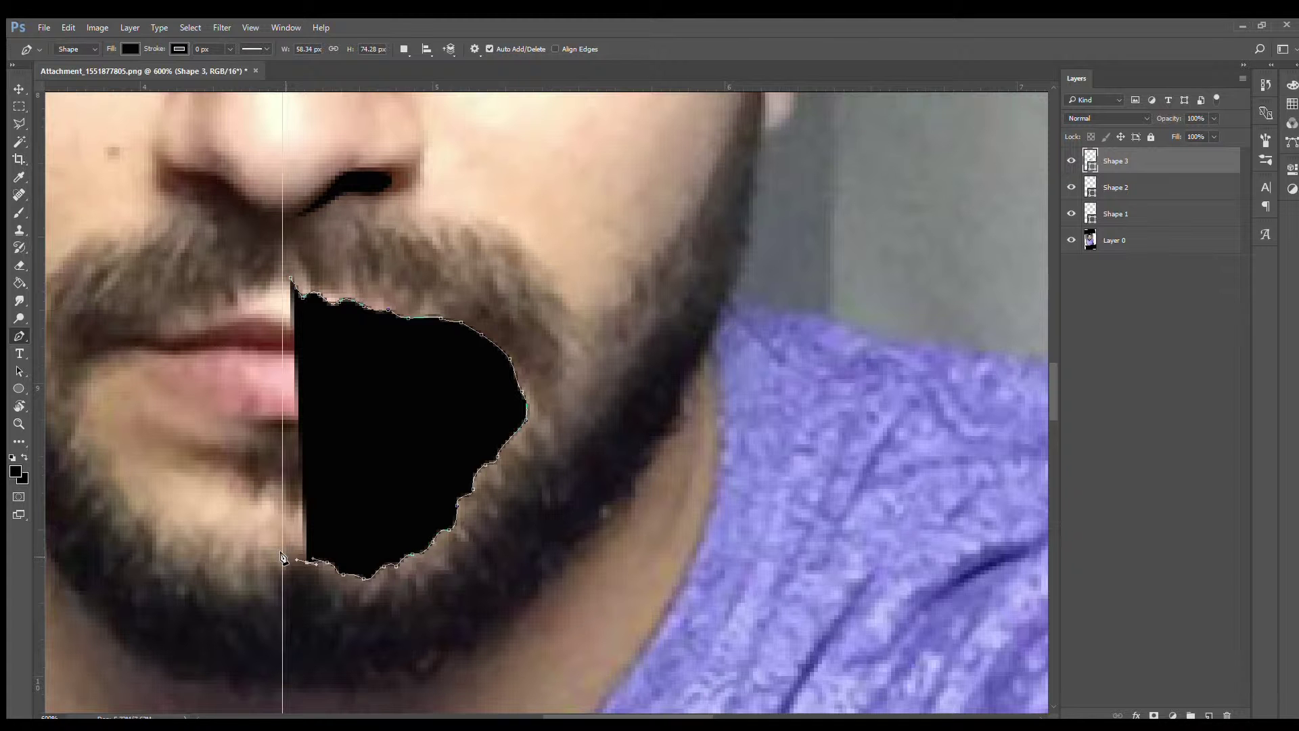
Step: Trace the beard outline down along the jaw and back up the jawline
click(282, 558)
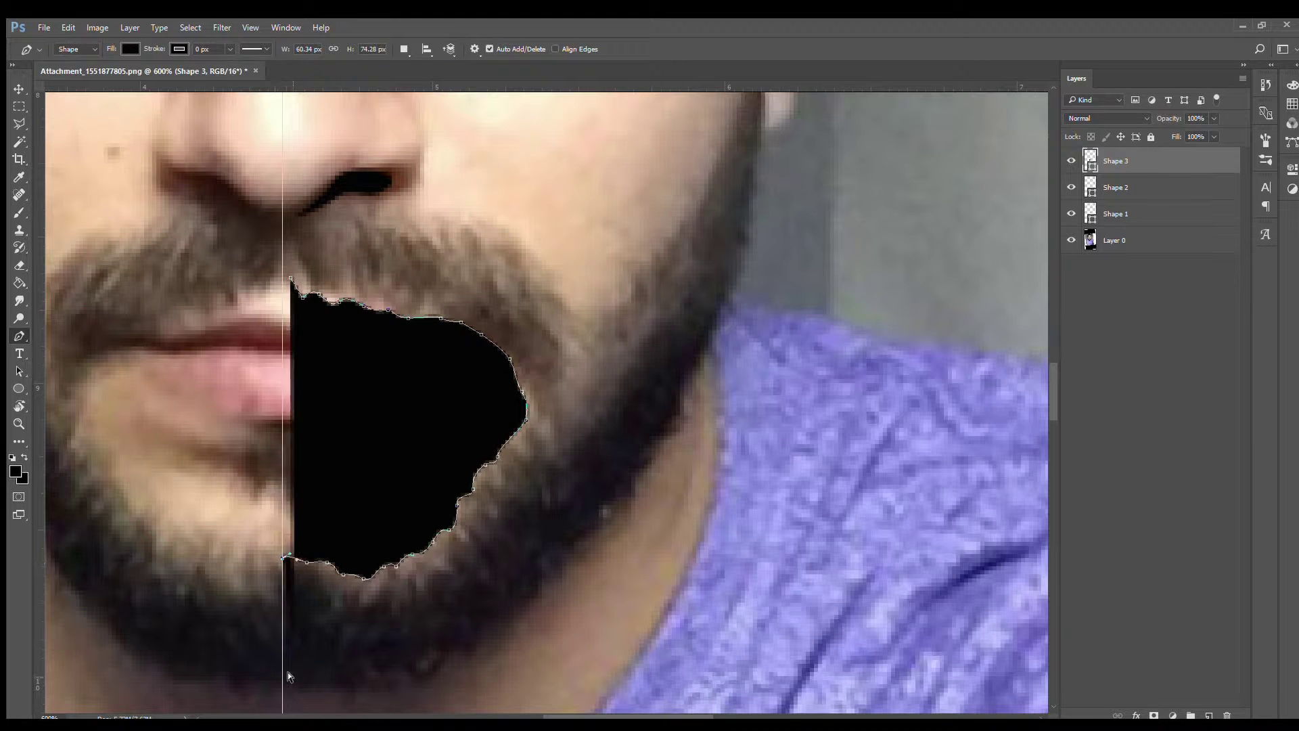
click(282, 695)
click(346, 696)
click(401, 688)
click(444, 671)
click(507, 622)
click(583, 541)
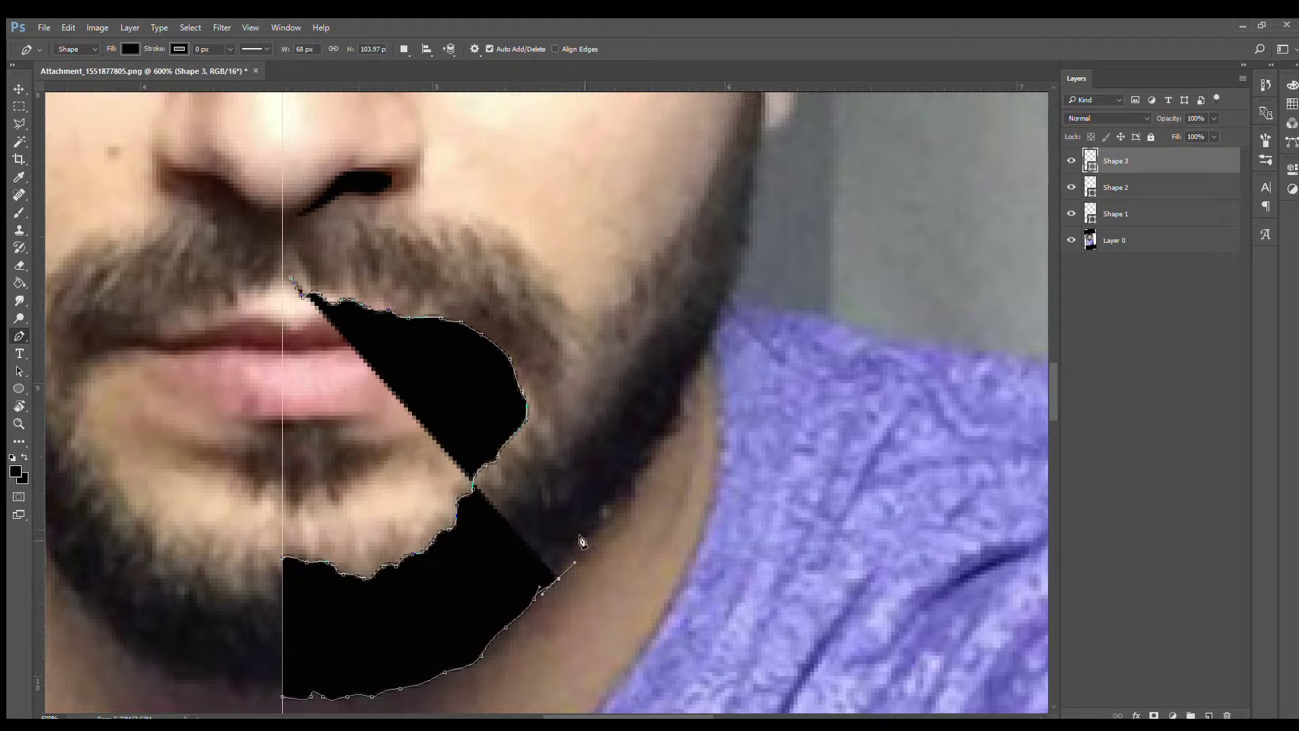
scroll(577, 537, up, 2)
click(606, 514)
click(630, 445)
click(649, 400)
scroll(652, 379, up, 2)
Step: Extend the beard outline up past the ear, dropping the shape to 23% opacity
click(569, 517)
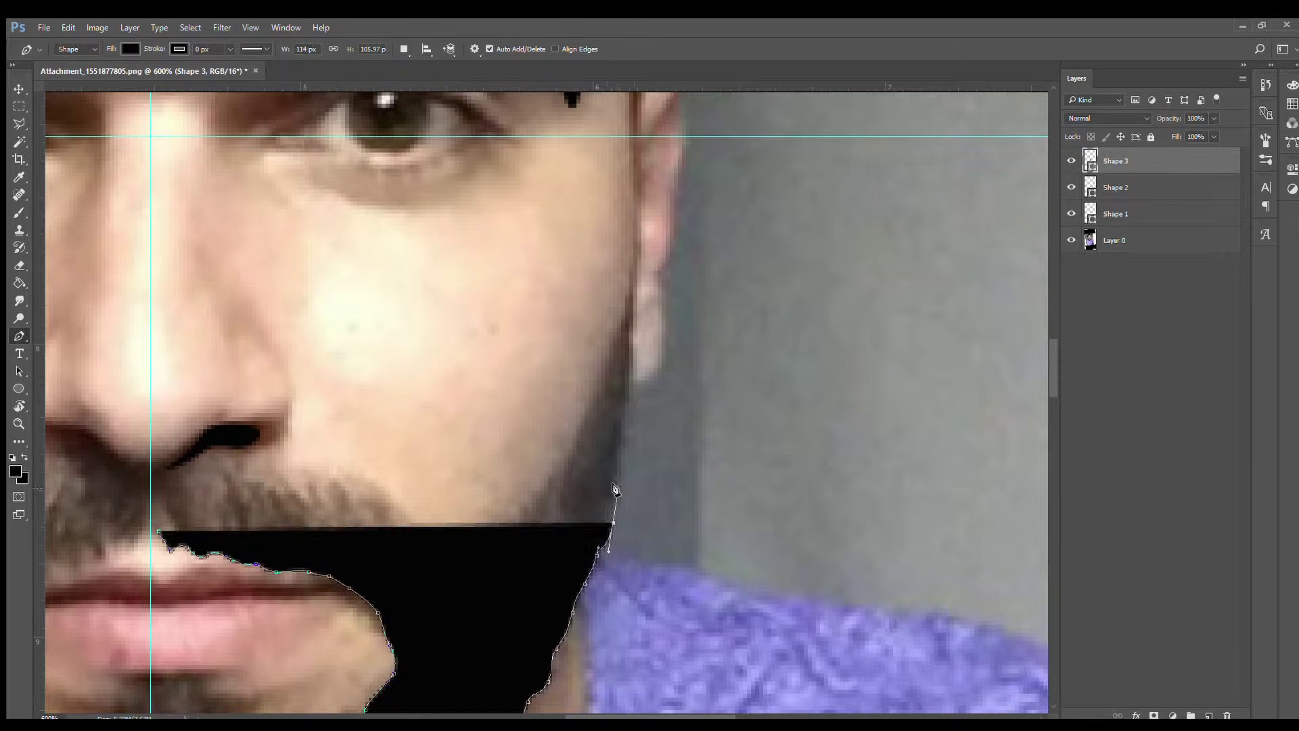
click(580, 418)
scroll(560, 464, up, 1)
click(596, 321)
click(603, 177)
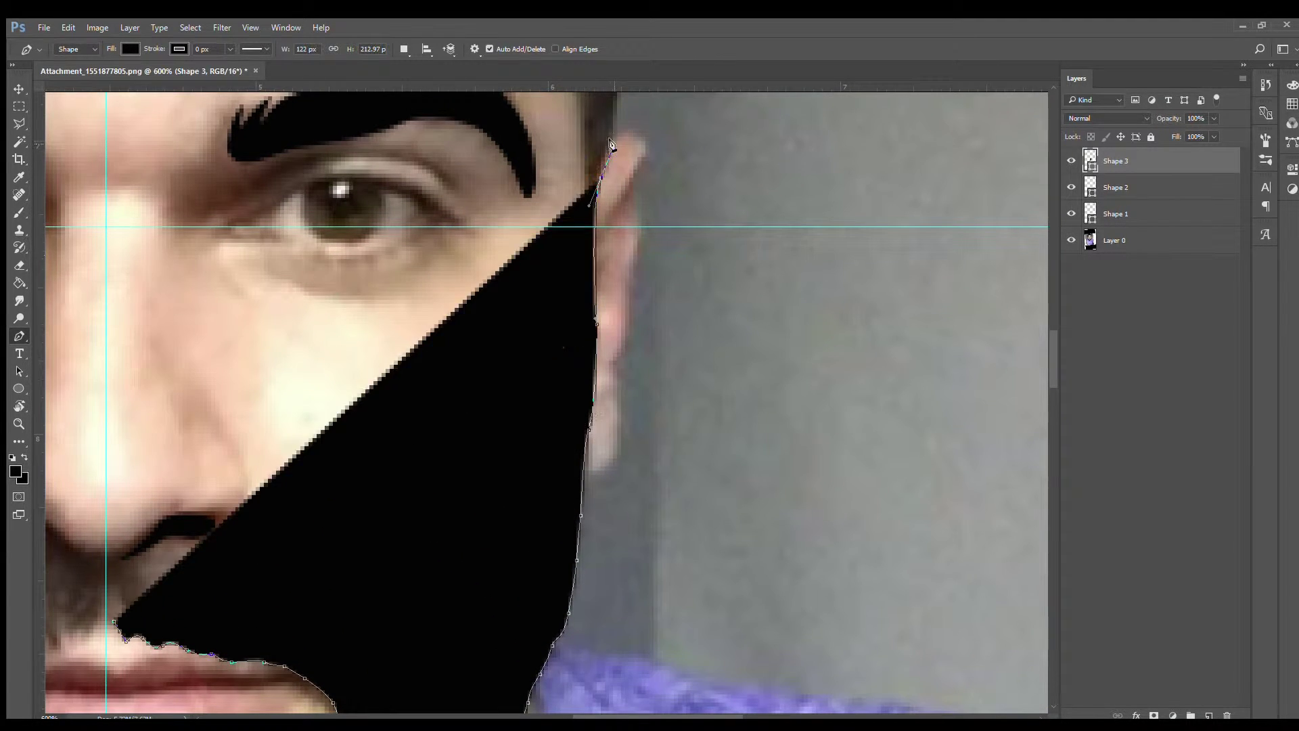
click(618, 133)
scroll(618, 134, up, 2)
click(631, 199)
click(562, 219)
key(2)
key(3)
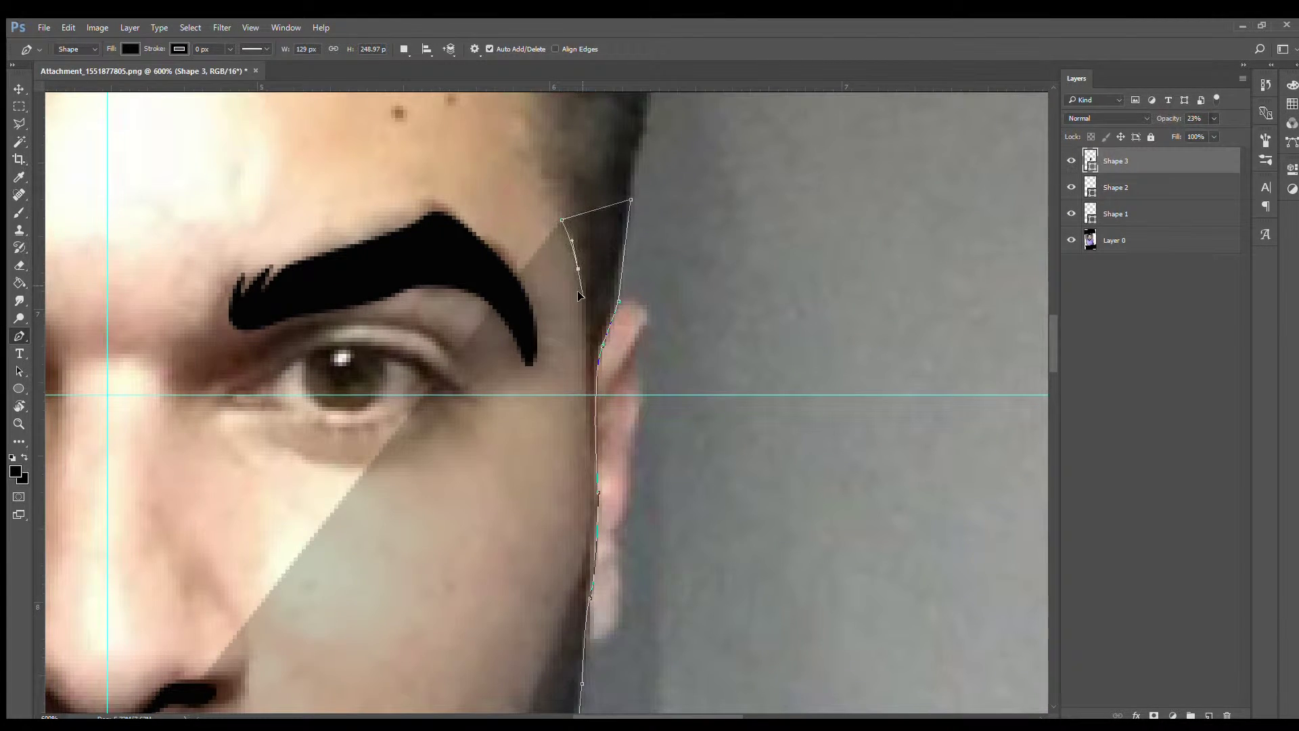
Step: Trace the inner jawline edge and the beard edge back up toward the cheek
click(582, 386)
click(589, 499)
scroll(589, 499, down, 3)
click(637, 370)
click(601, 467)
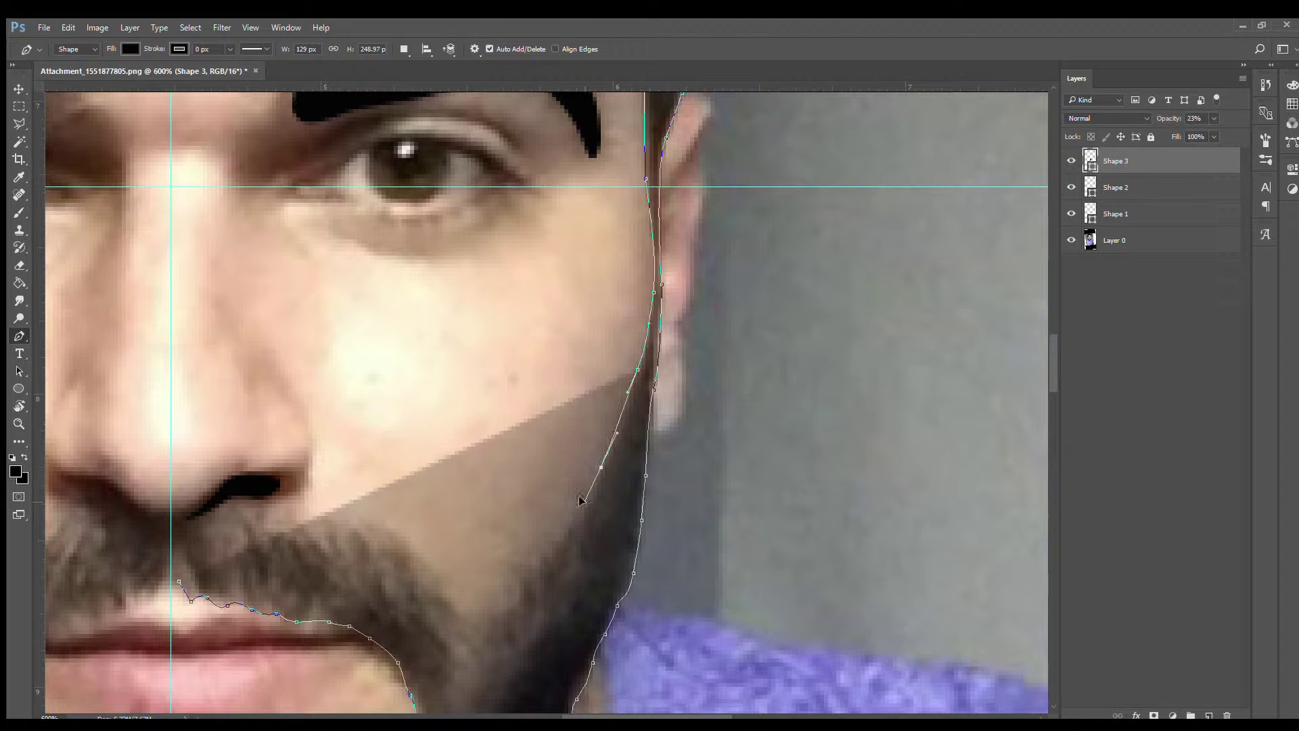
scroll(580, 501, down, 3)
scroll(580, 500, left, 2)
click(708, 298)
click(655, 360)
click(626, 383)
click(549, 298)
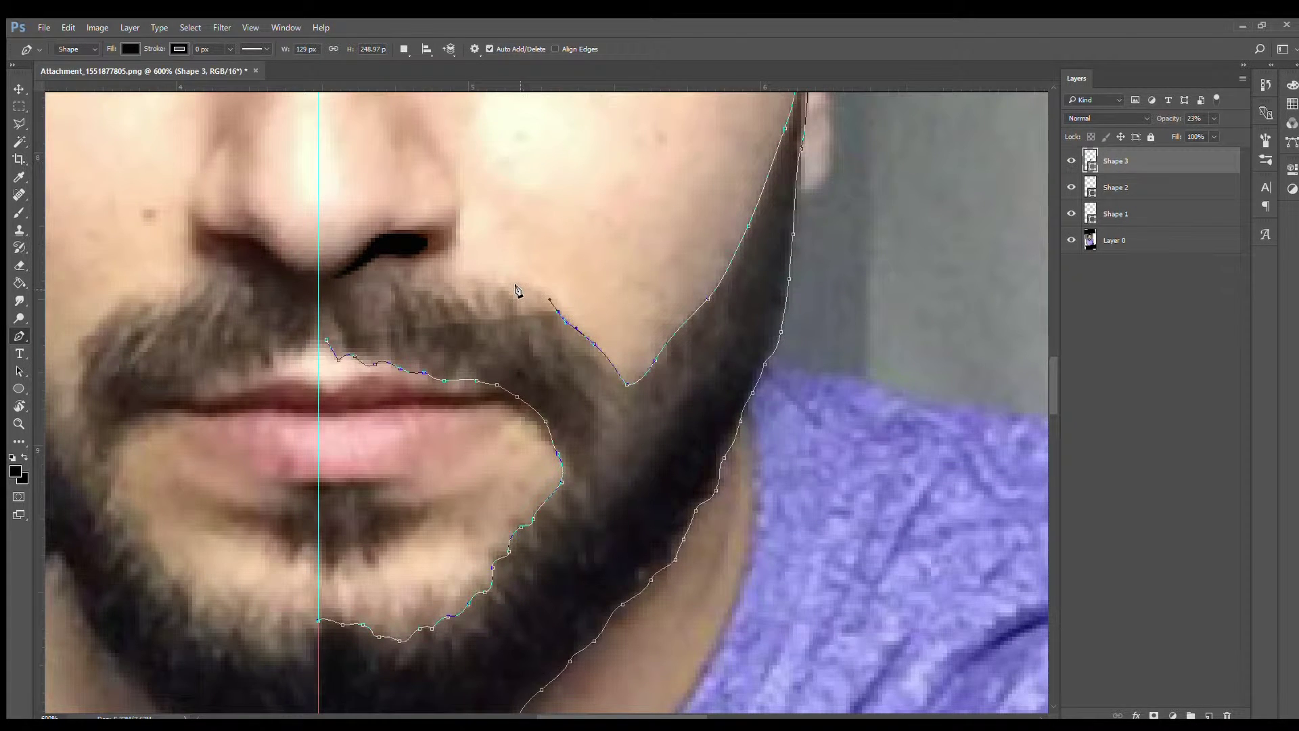
Step: Trace the moustache's top edge, close the beard shape and restore 100% opacity
click(525, 287)
click(480, 278)
click(411, 267)
click(379, 271)
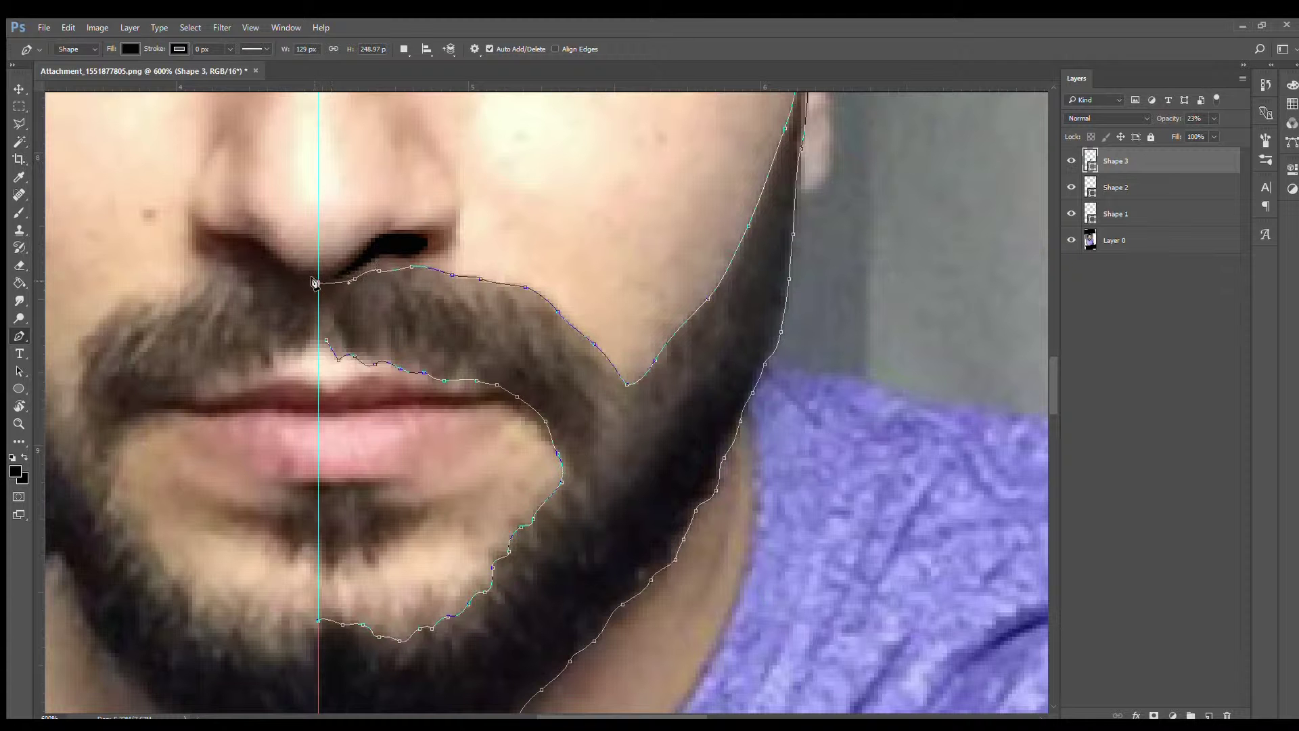
click(314, 283)
key(0)
Step: Zoom out to review the whole face, then reframe on the mouth and chin
key(z)
alt+click(398, 641)
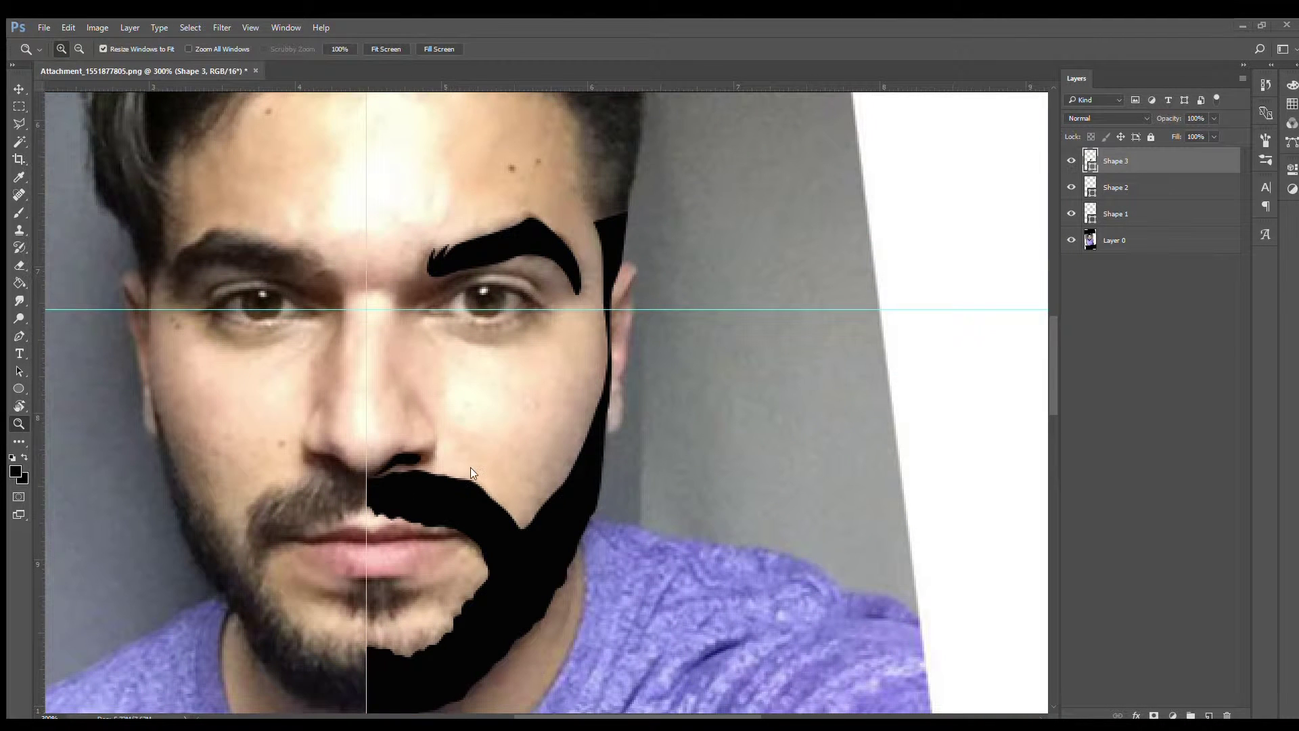
click(384, 498)
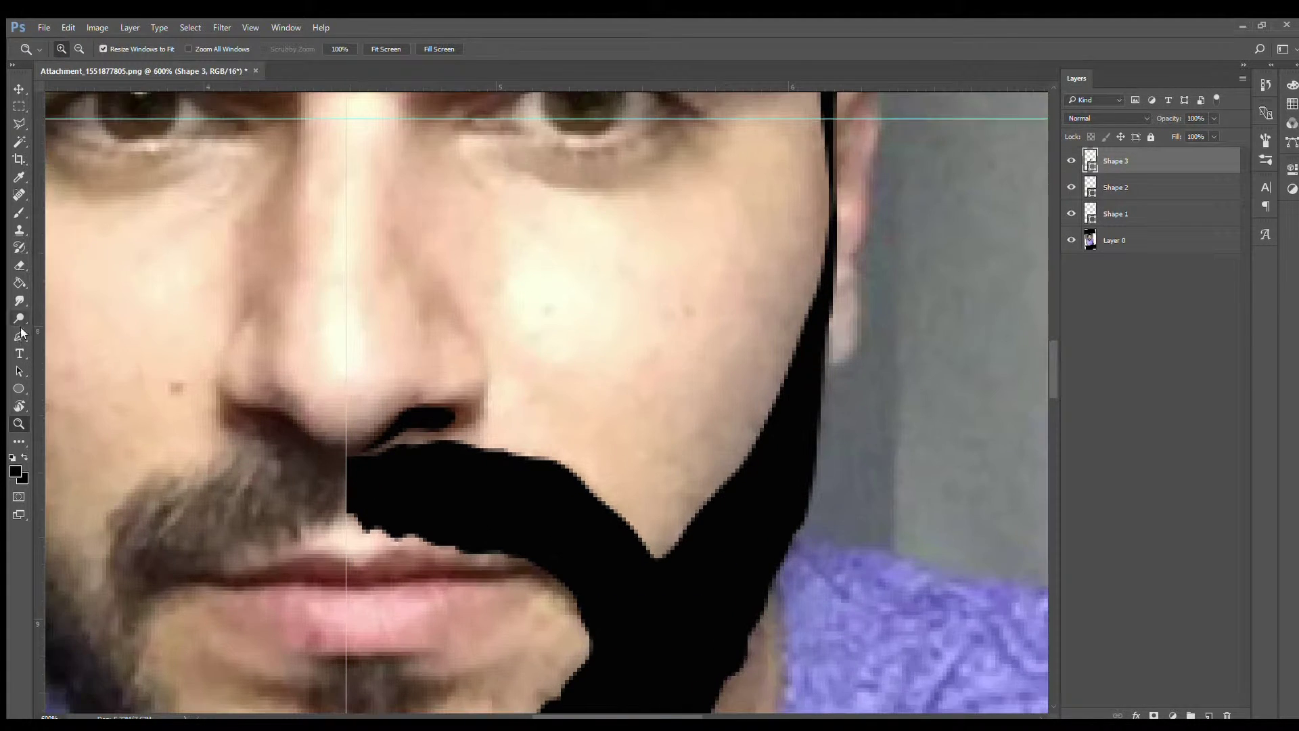
click(20, 335)
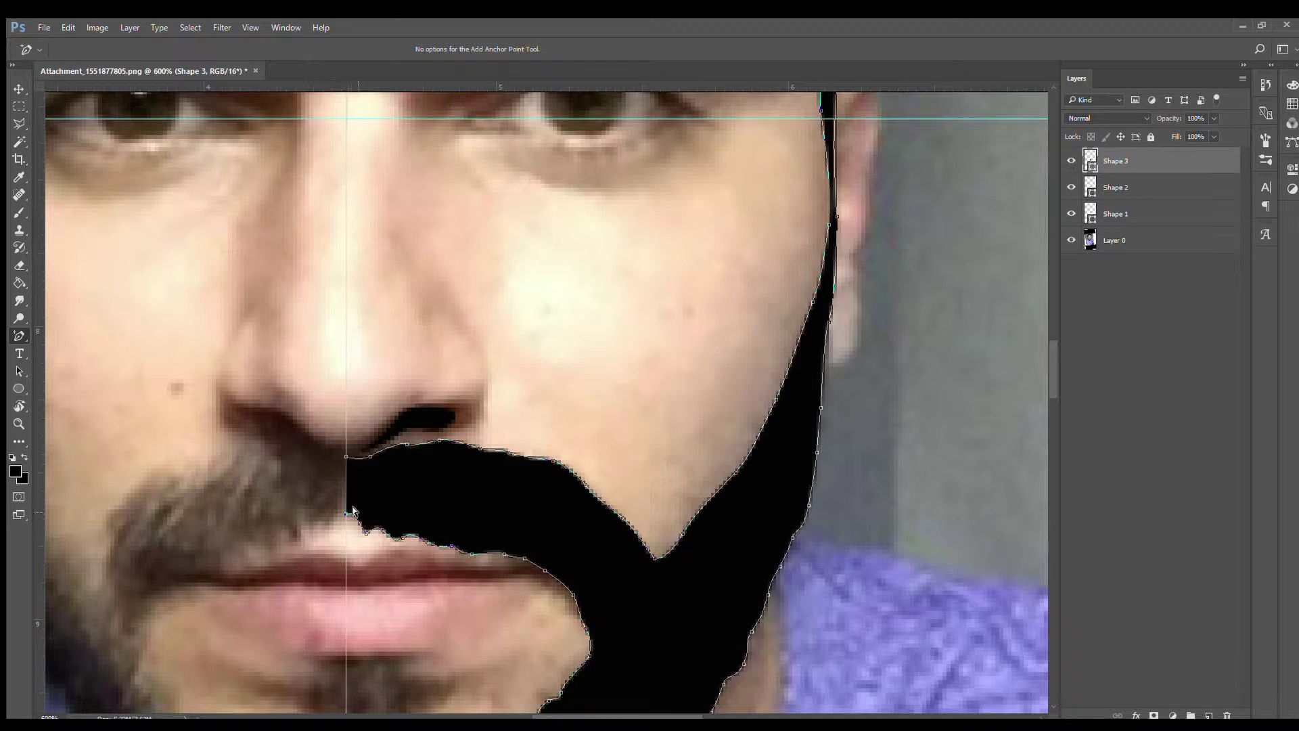
key(z)
alt+click(554, 660)
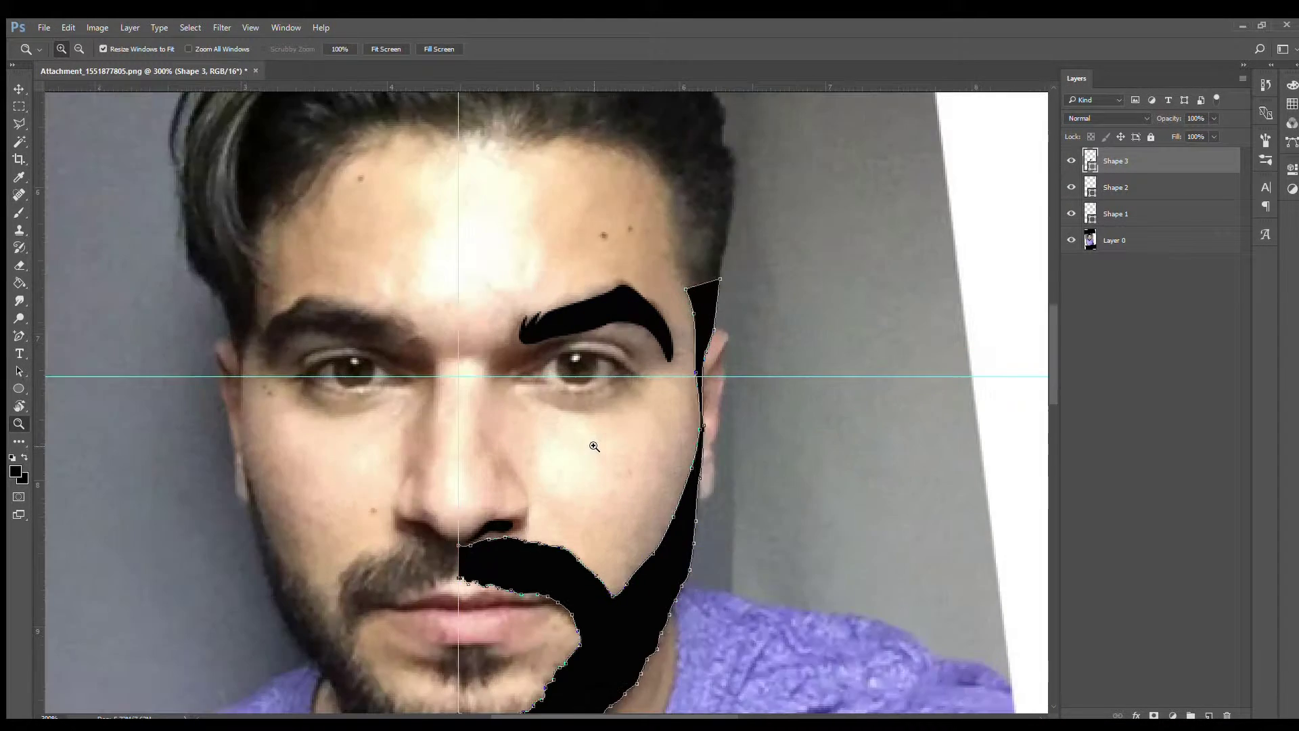
drag(595, 441, 566, 284)
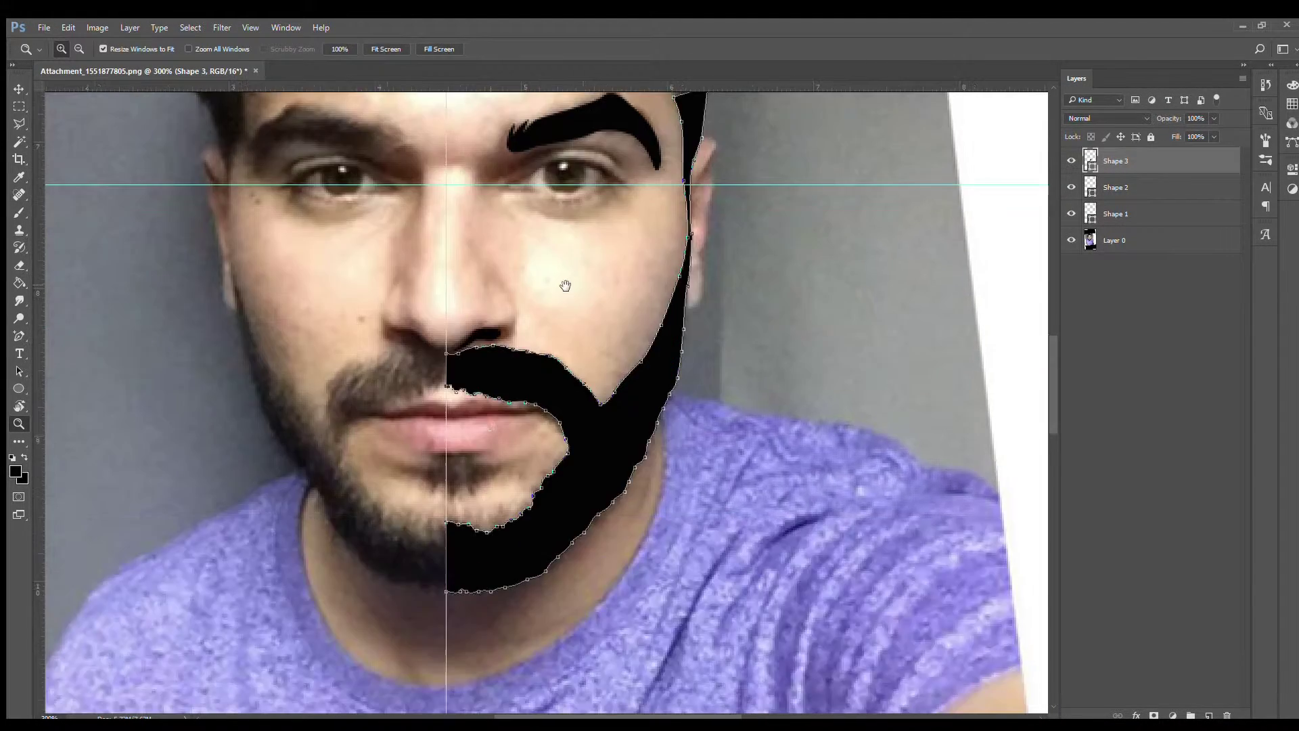
click(484, 464)
Step: Draw a closed black shape from the lower lip down to the chin, adjusting its left edge
key(p)
click(416, 553)
click(471, 534)
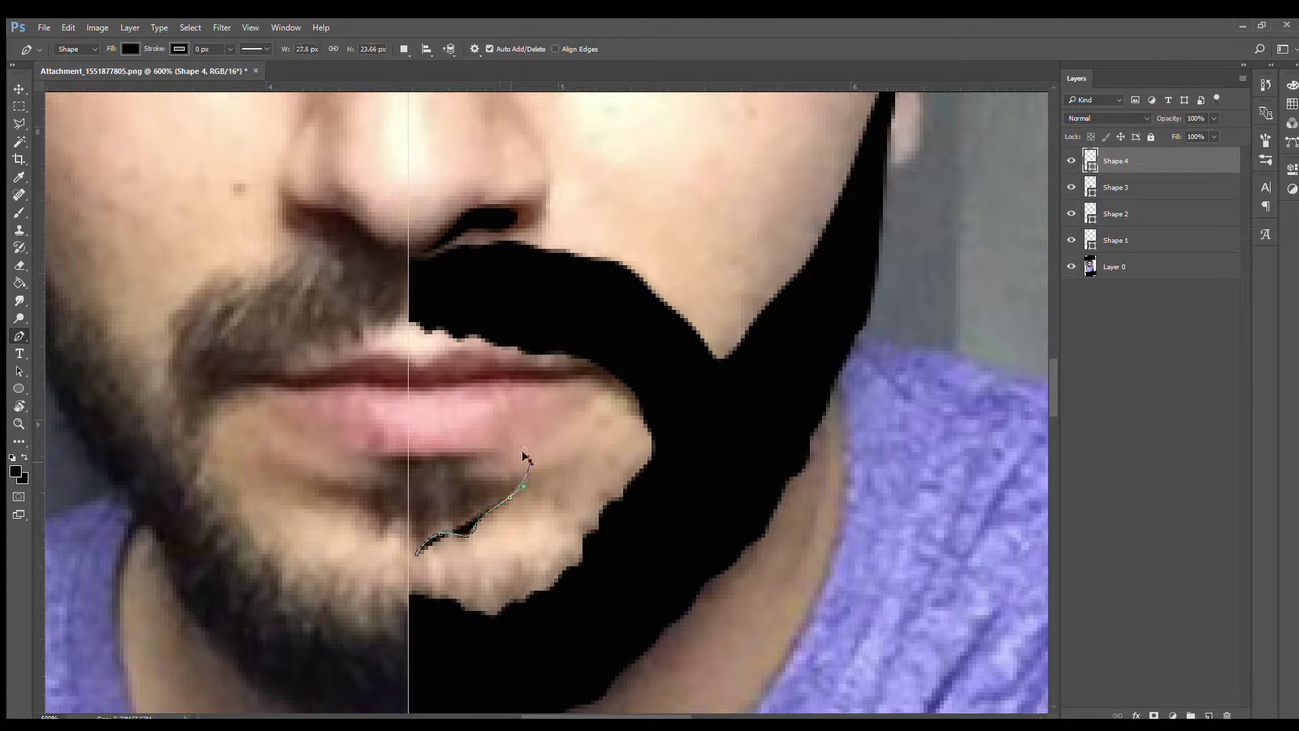
click(528, 461)
click(453, 456)
click(409, 456)
click(416, 554)
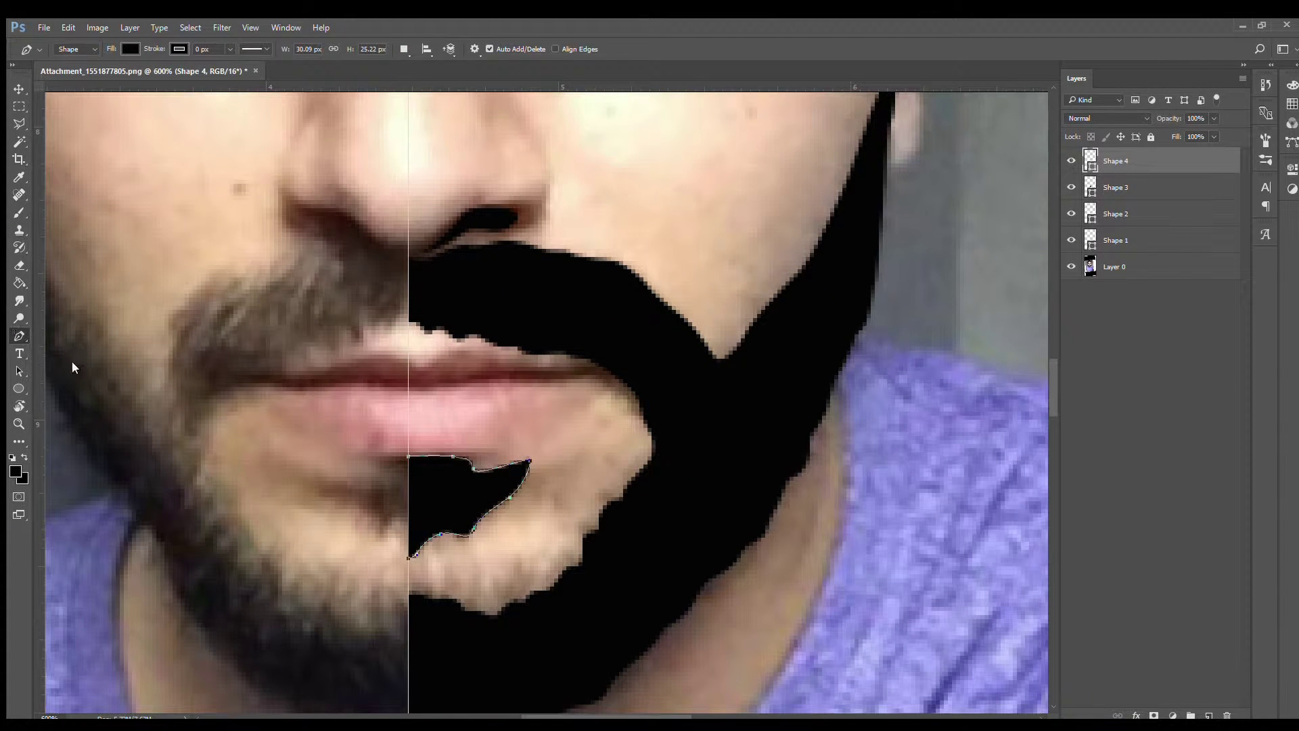
drag(408, 535, 482, 499)
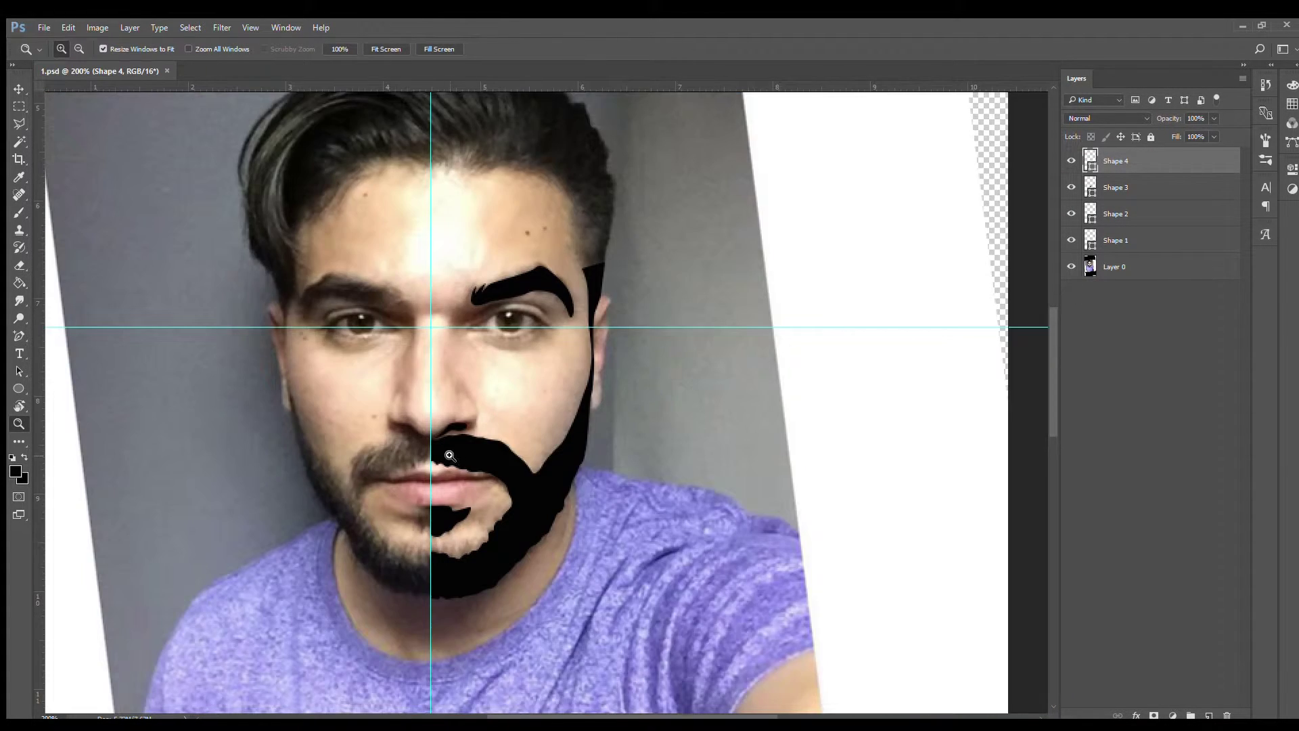
Step: Hide and reshow Layer 0 to check the four black shapes
click(449, 456)
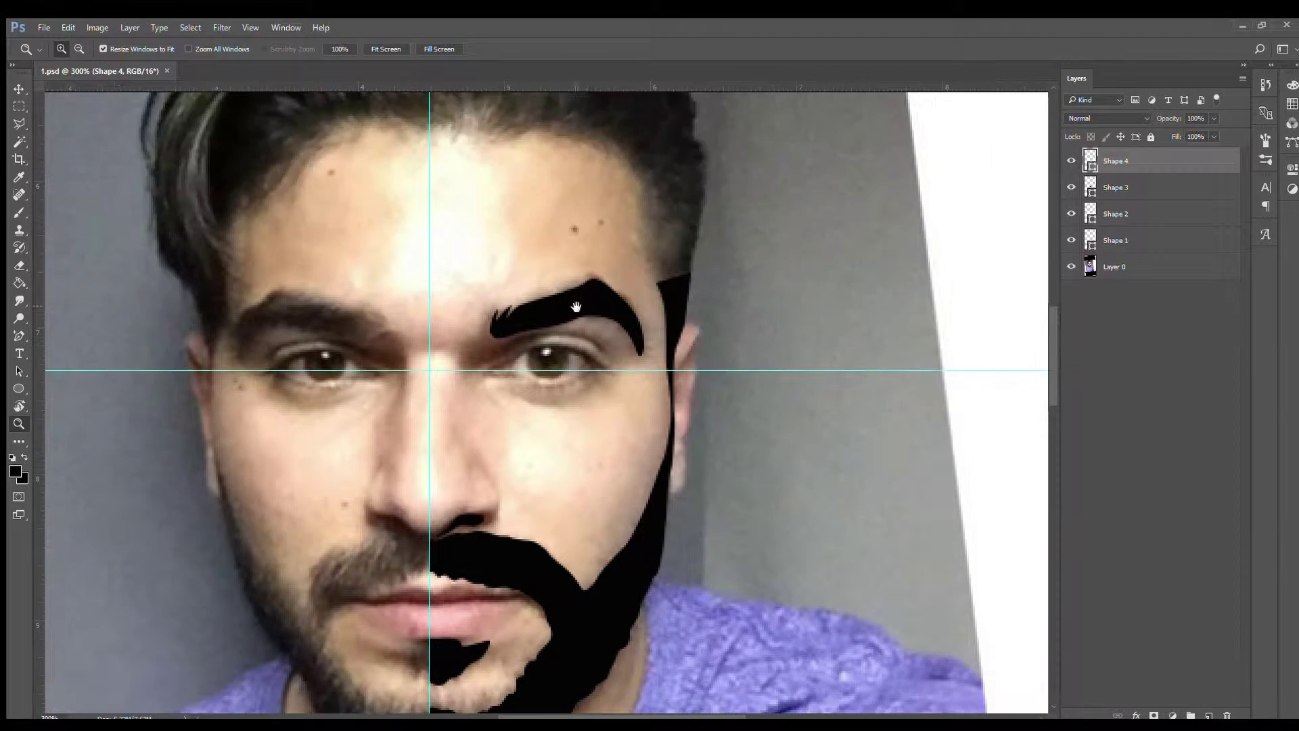
alt+click(582, 446)
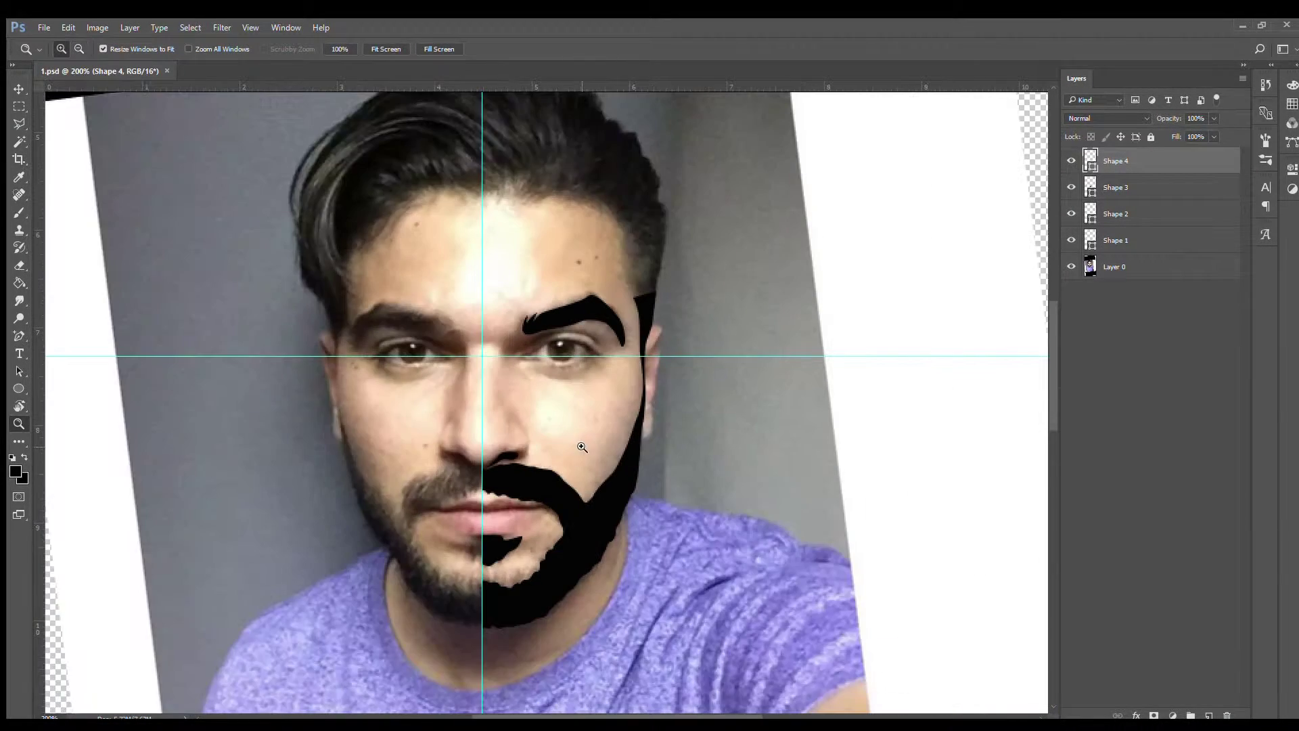
click(564, 388)
click(1071, 267)
alt+click(444, 377)
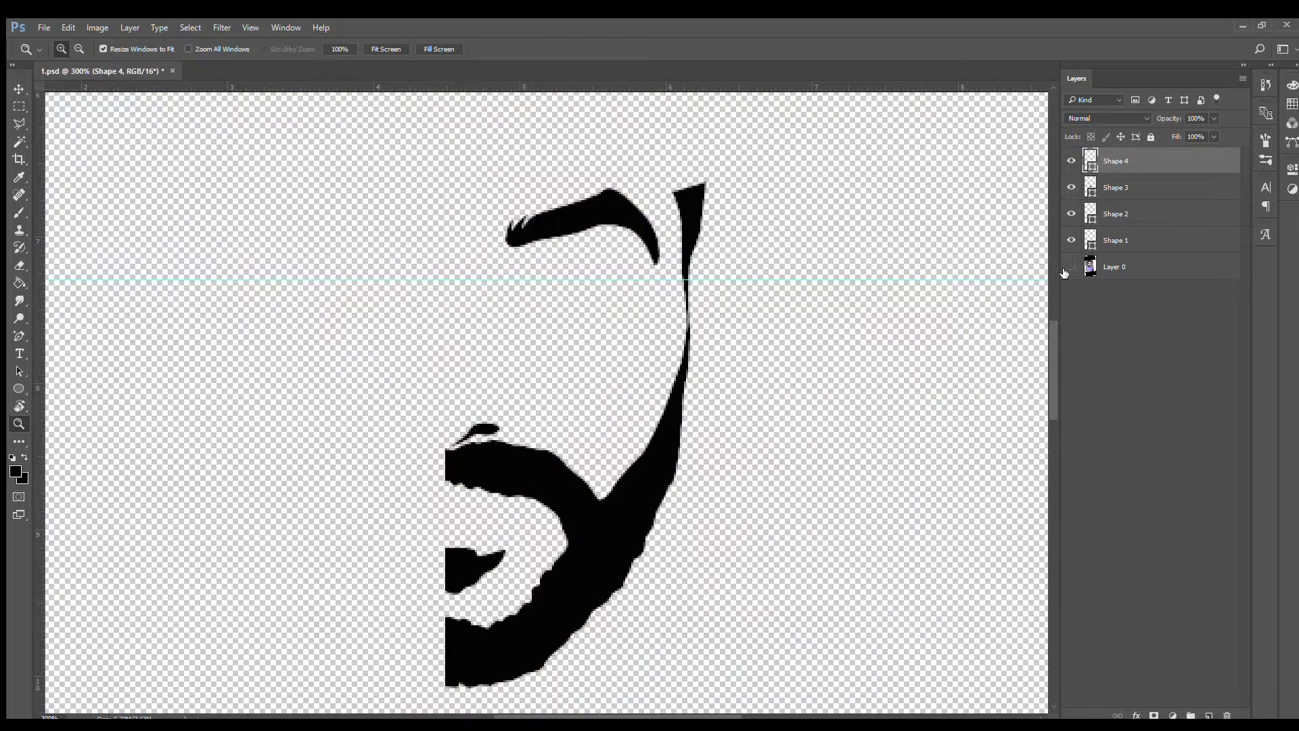
alt+click(443, 377)
click(1071, 267)
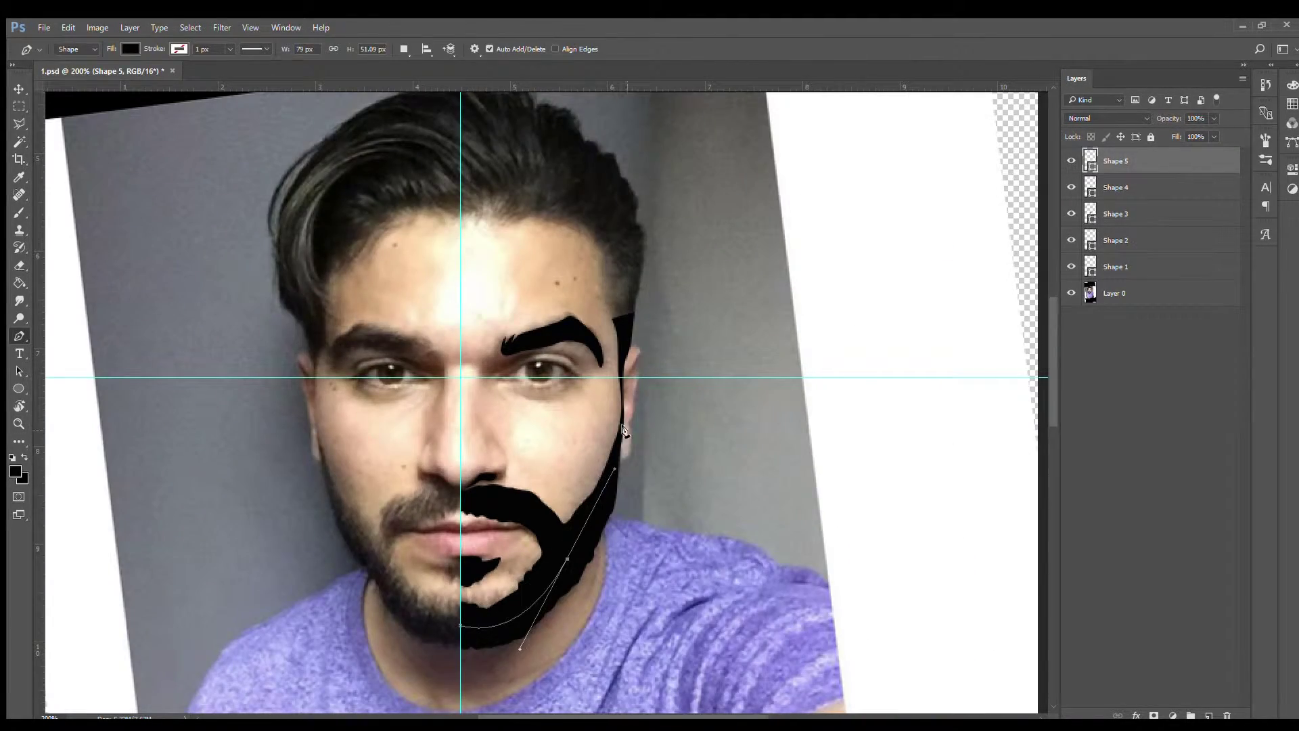
Step: Trace a closed face outline along the jaw, past the ear and along the hairline
key(ctrl+plus)
key(ctrl+plus)
click(611, 460)
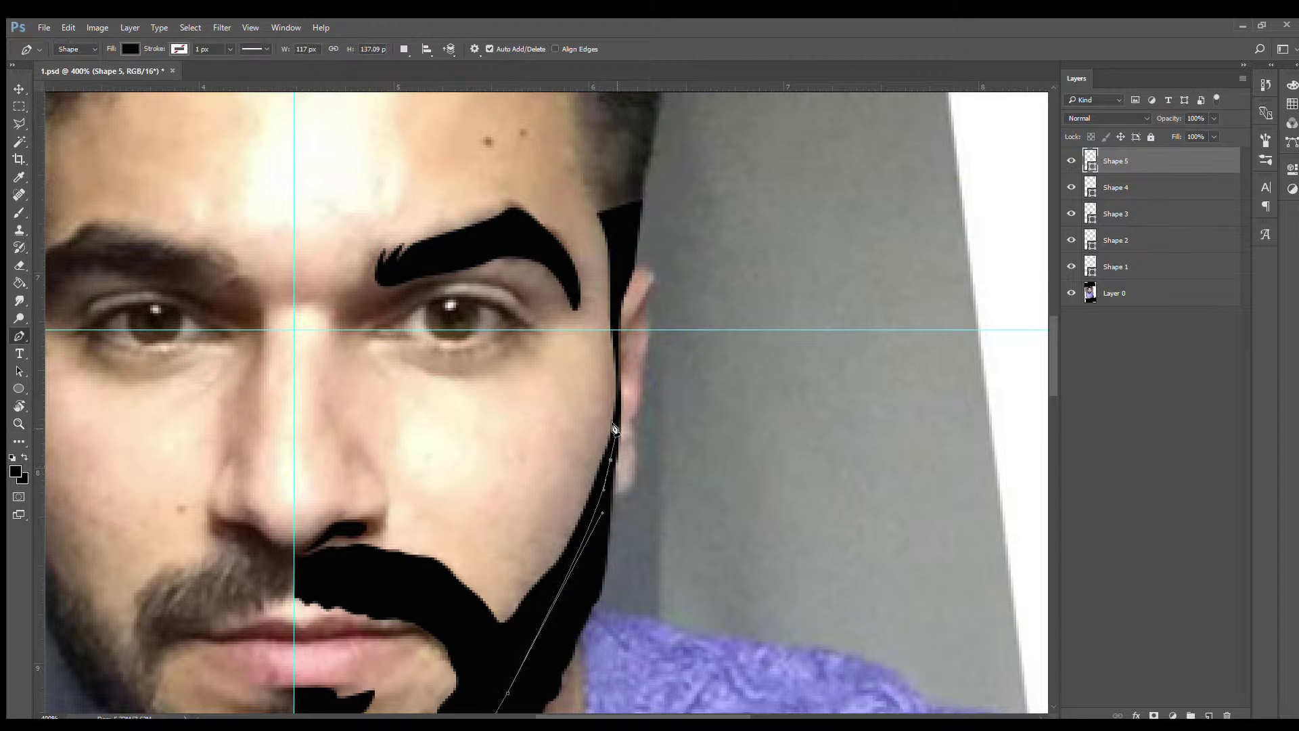
click(619, 334)
click(622, 232)
click(643, 221)
scroll(648, 458, up, 5)
scroll(648, 459, left, 2)
click(678, 300)
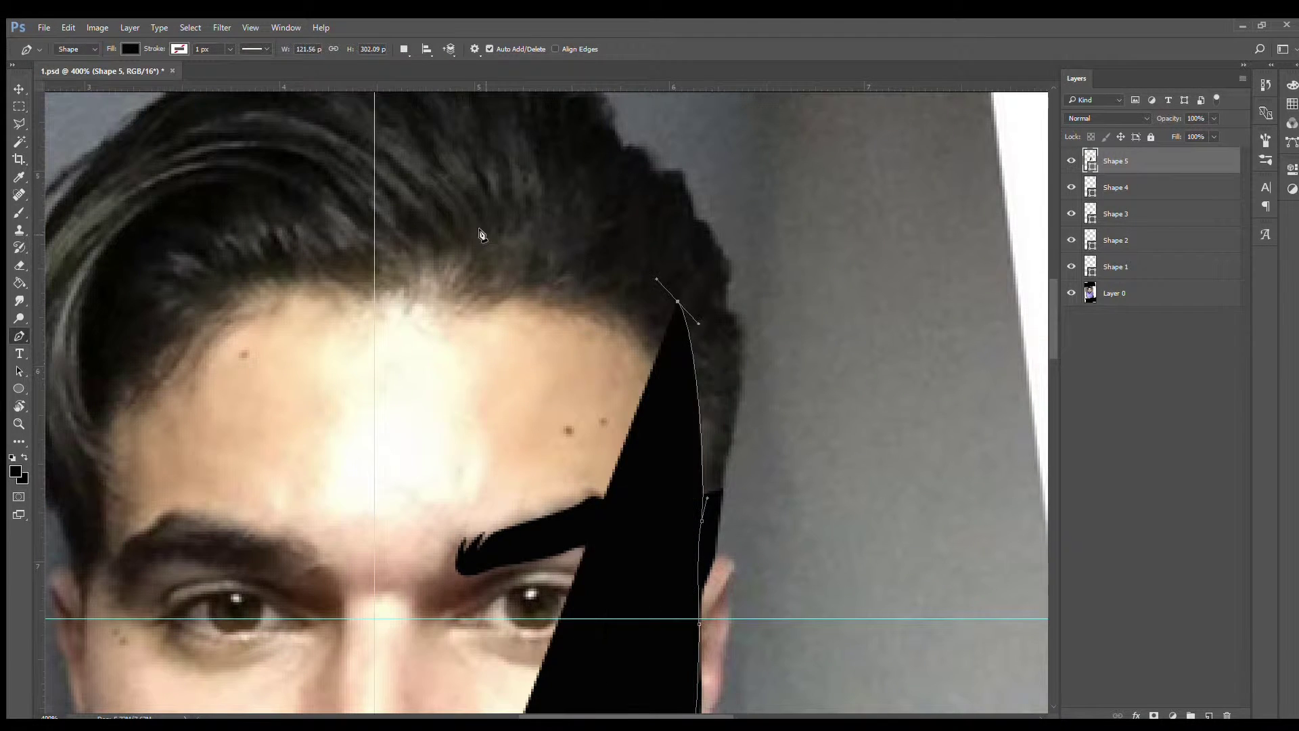
drag(374, 187, 211, 188)
scroll(415, 339, down, 10)
scroll(415, 340, left, 2)
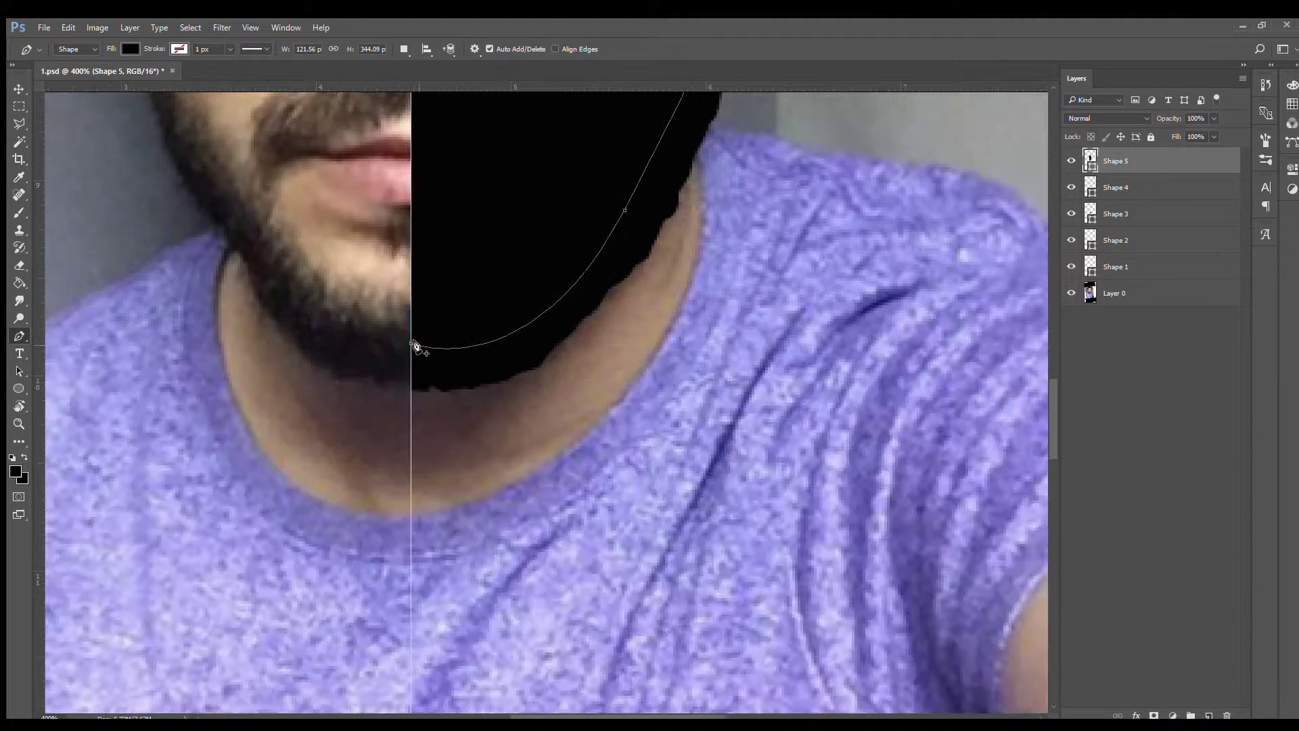
click(411, 344)
scroll(551, 408, up, 8)
Step: Fill the face shape with sampled light grey and move it below Shape 2
key(i)
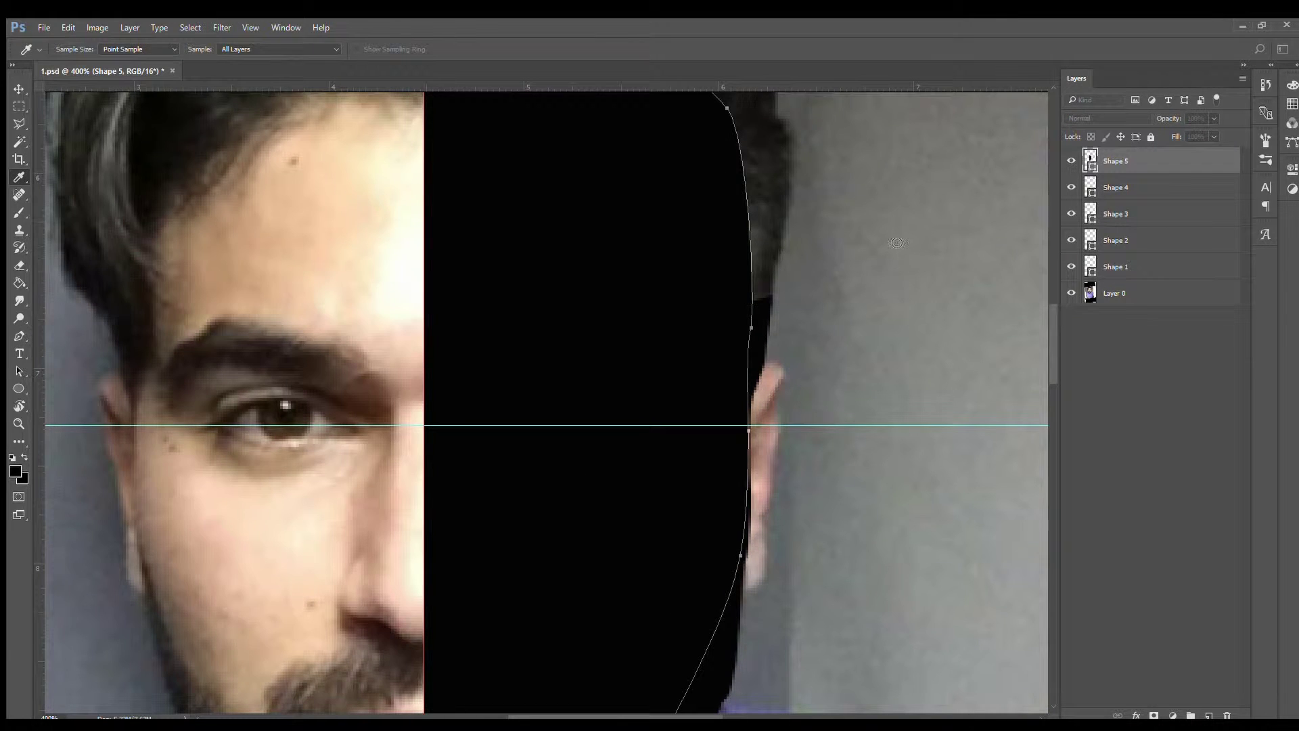
key(ctrl+minus)
key(ctrl+minus)
key(p)
key(ctrl+bracketleft)
key(ctrl+bracketleft)
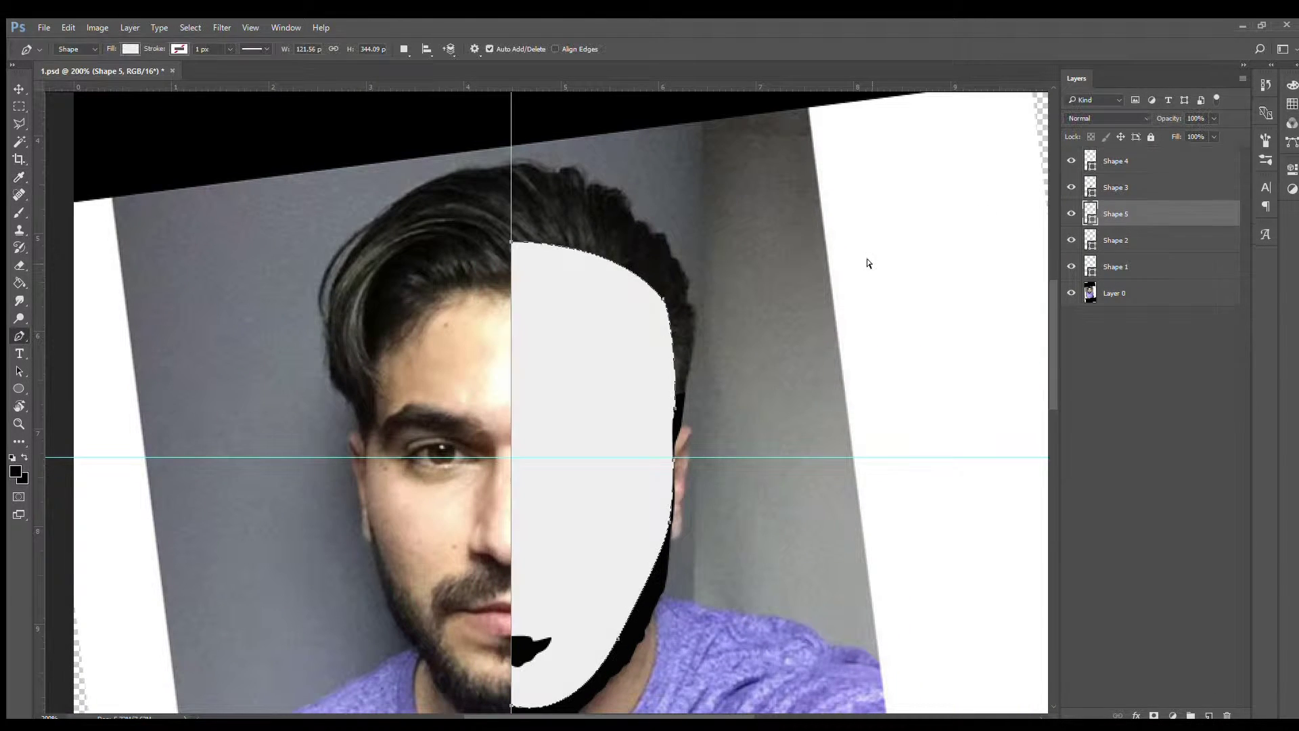
key(z)
drag(632, 266, 650, 267)
key(i)
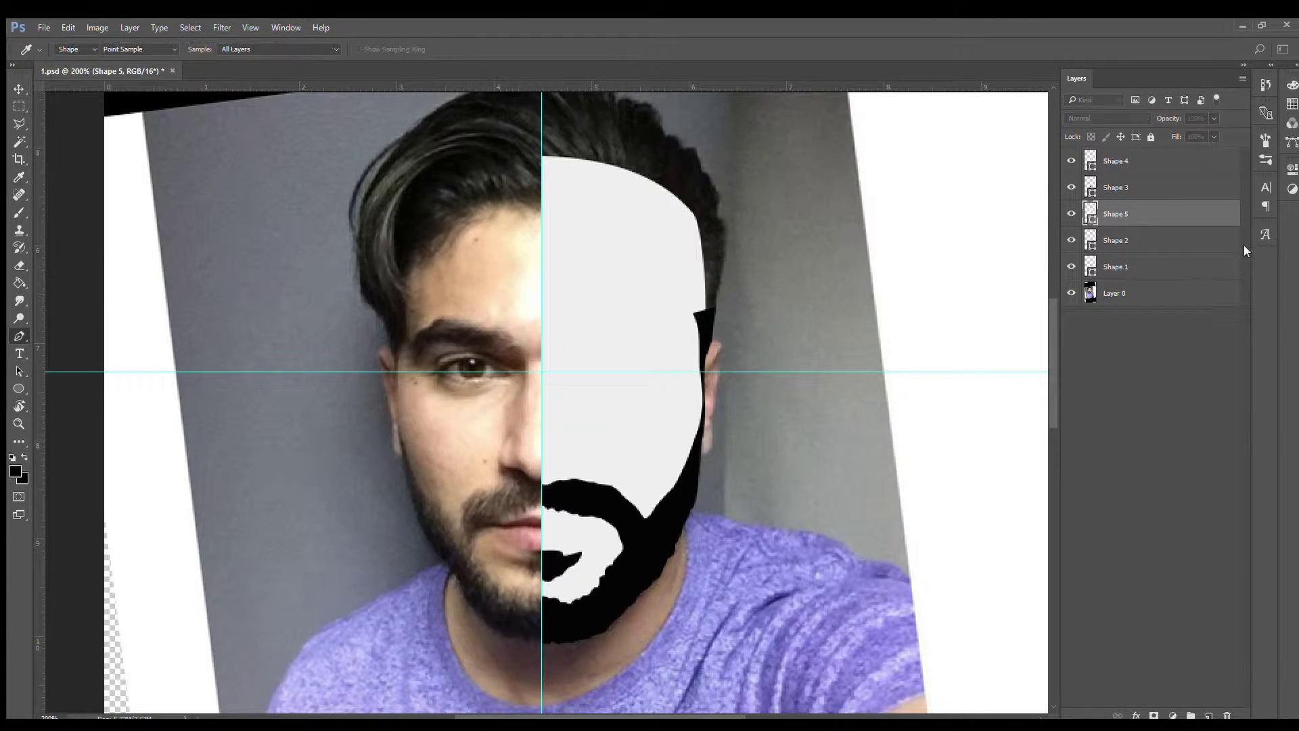
key(z)
click(1071, 214)
Step: Move the face shape below the eyebrow, then hide the light face shape
key(ctrl+bracketleft)
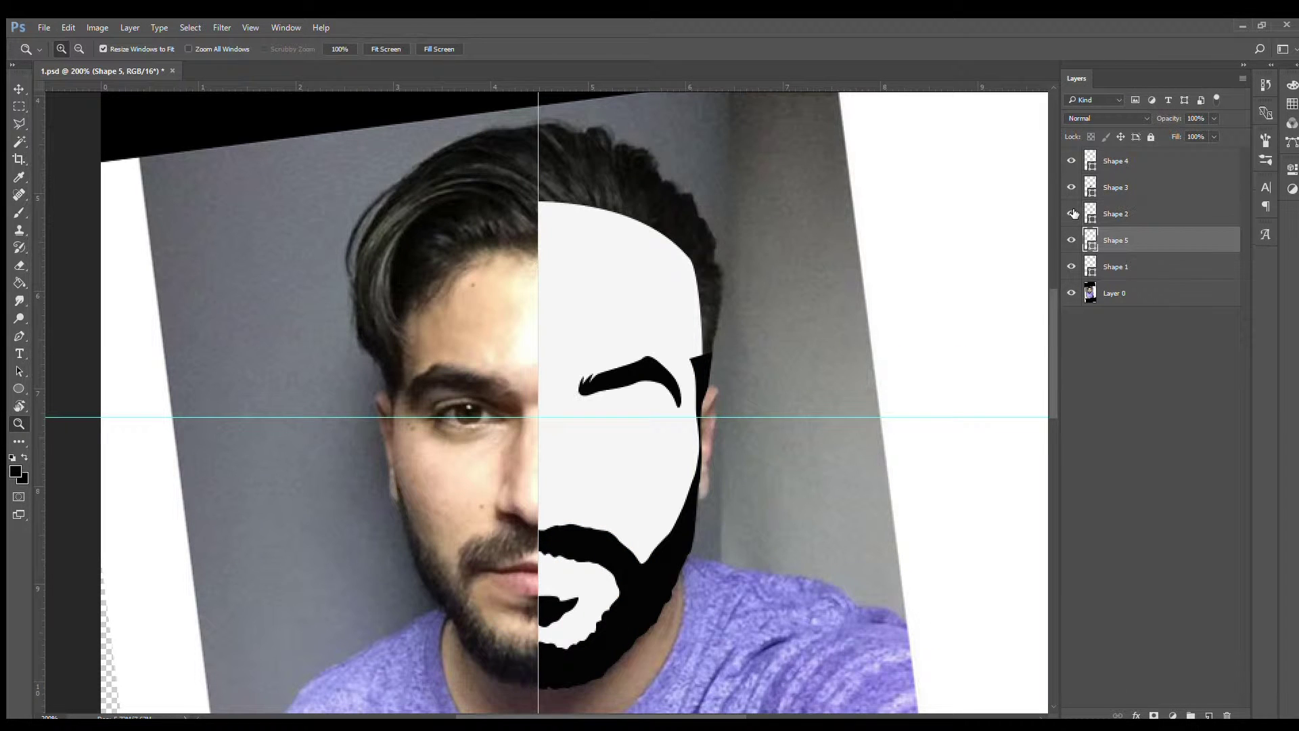
click(1072, 213)
click(1071, 240)
click(1071, 241)
Step: Zoom in on the right eye and begin a new shape at its inner corner
key(v)
scroll(629, 359, up, 3)
key(z)
click(629, 358)
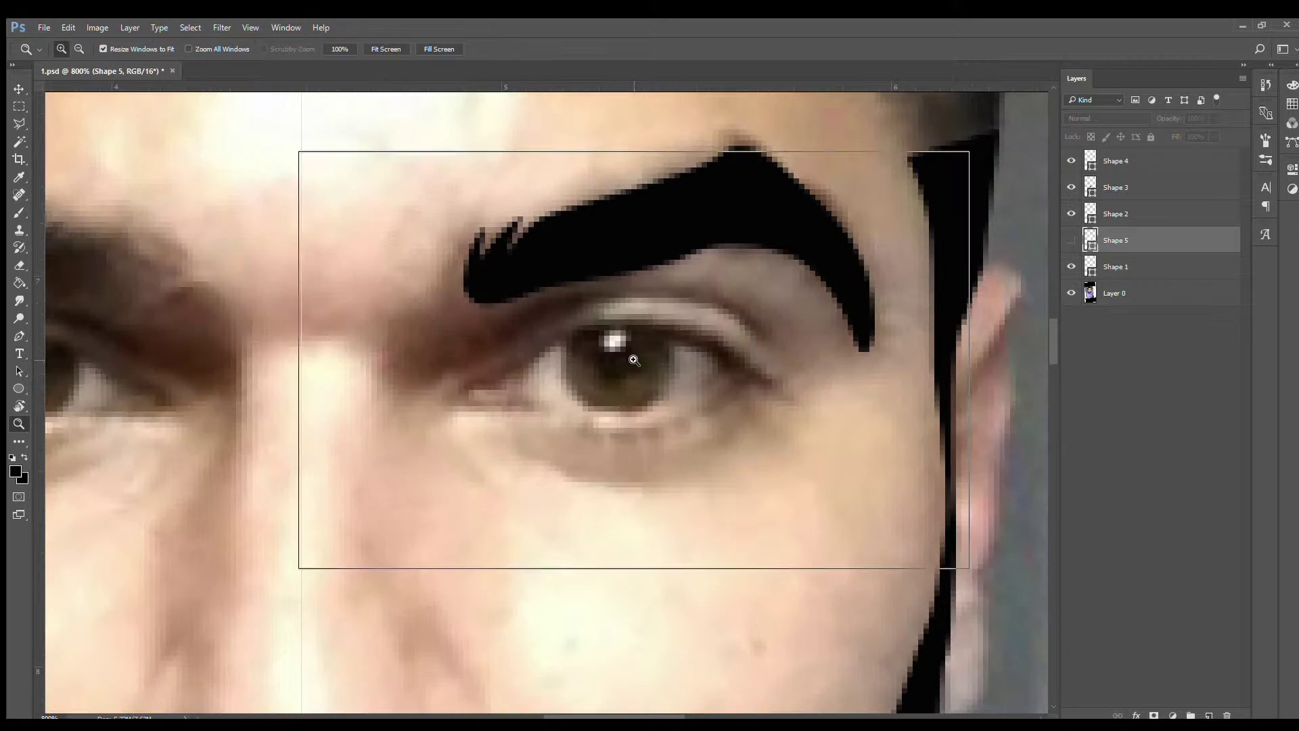
scroll(748, 311, down, 8)
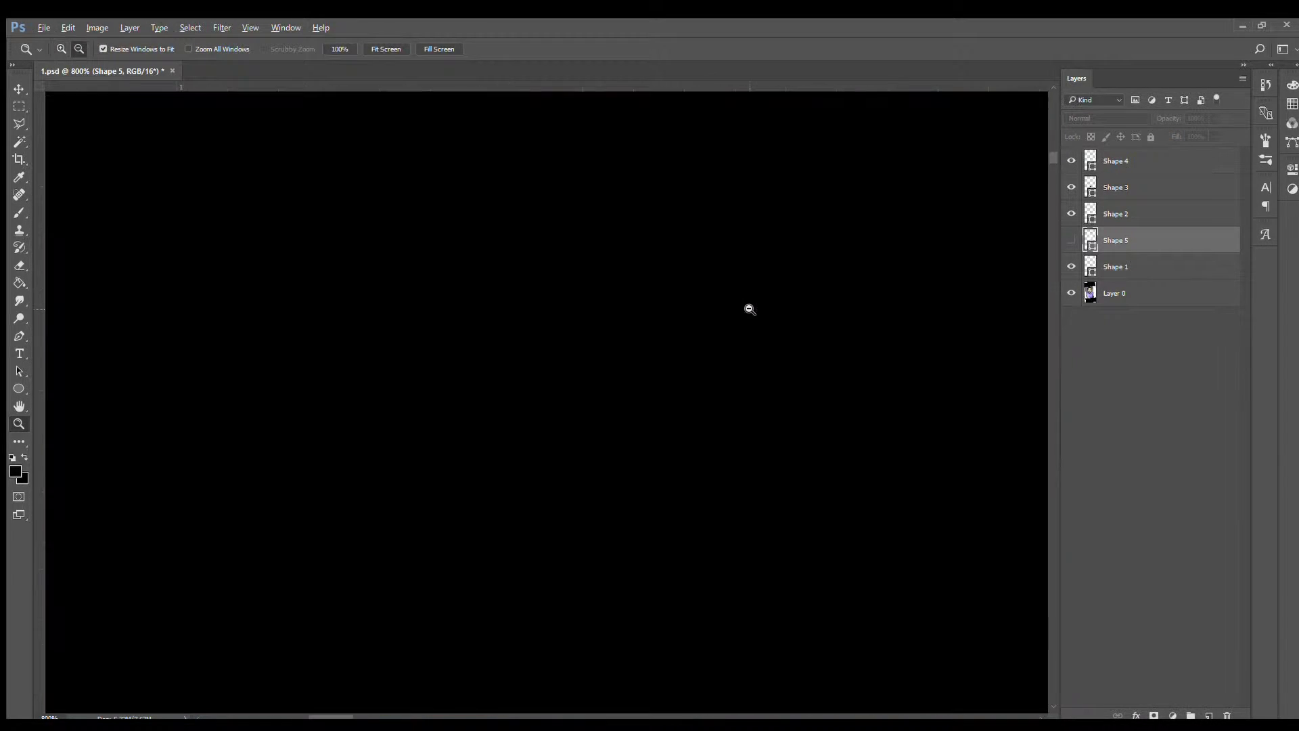
scroll(641, 221, up, 5)
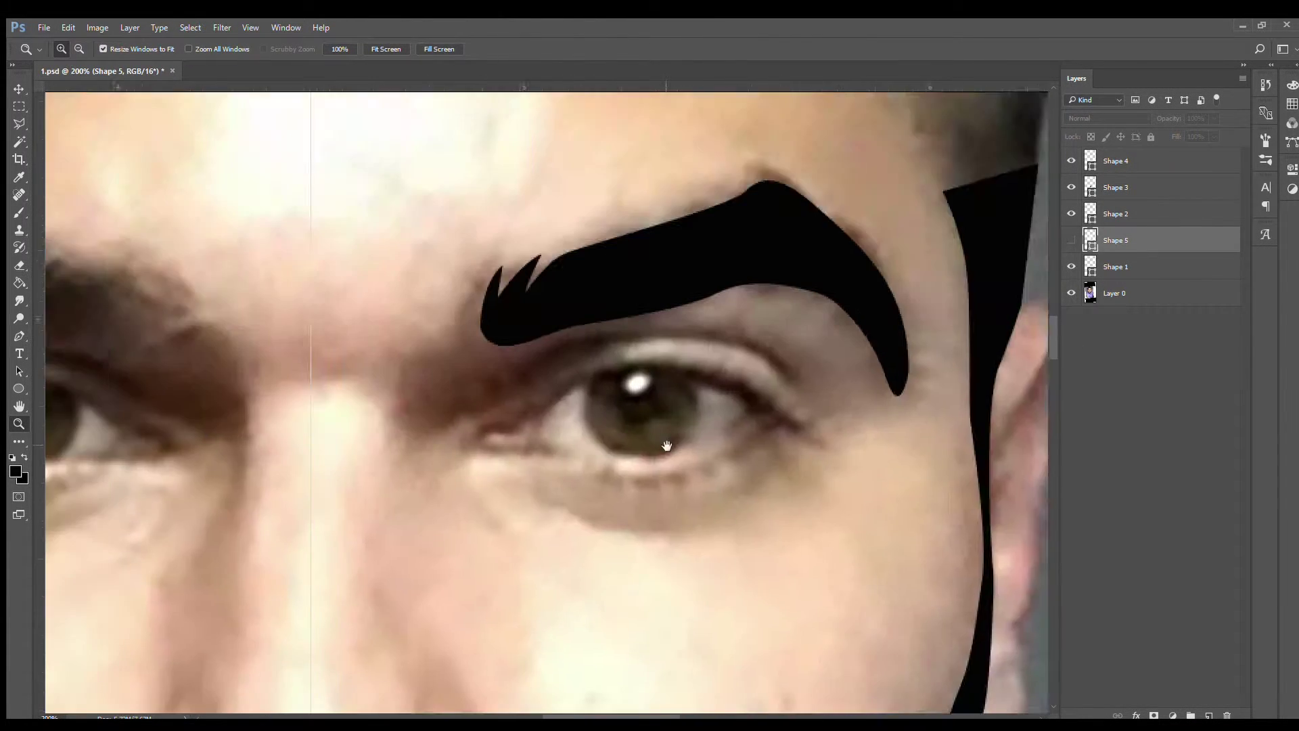
key(p)
click(492, 459)
Step: Finish the small grey shape at the inner eye corner
click(454, 451)
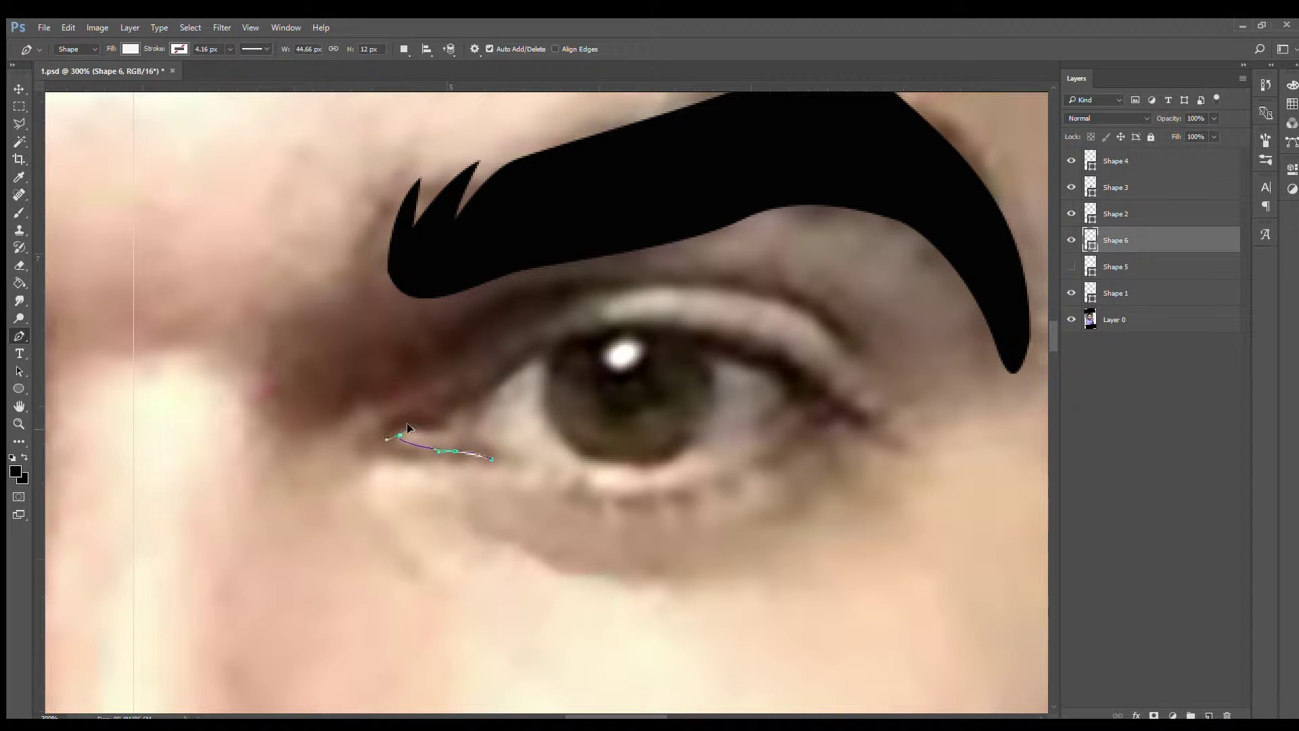
click(399, 436)
drag(478, 405, 494, 396)
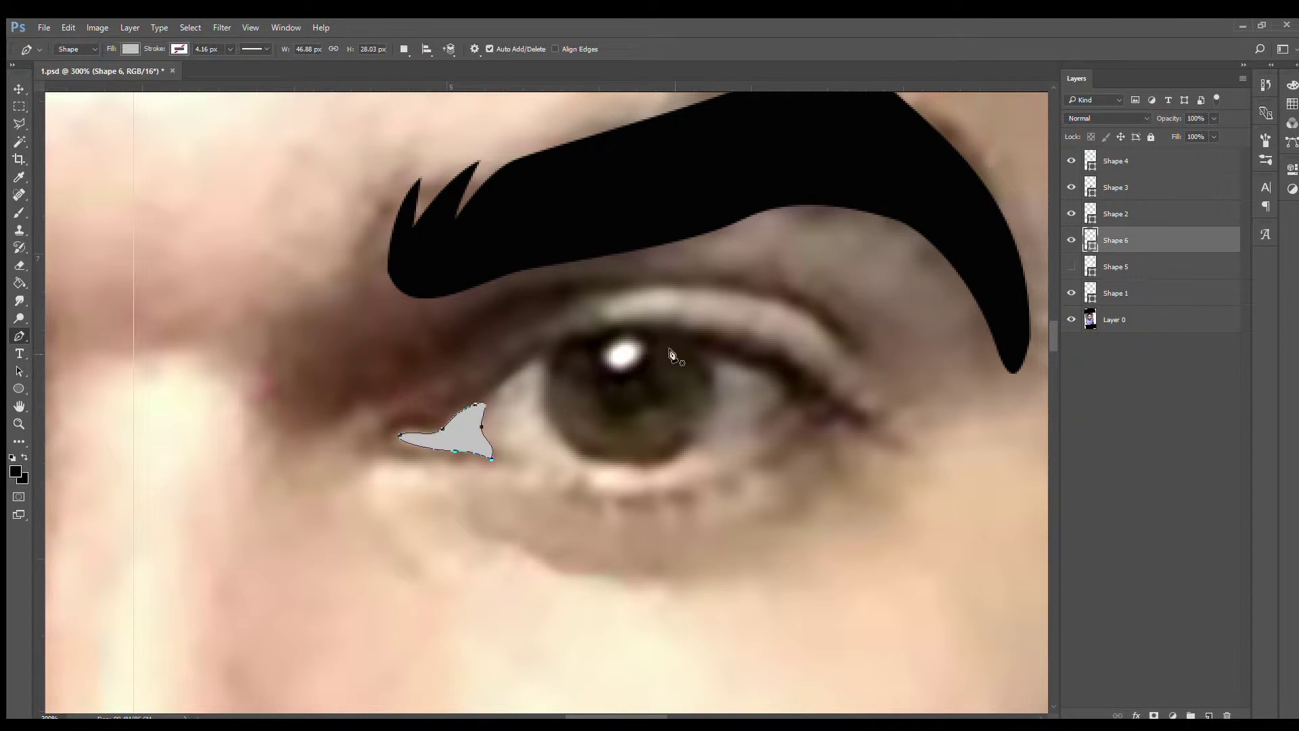
Step: Draw a white eye-fill shape covering the whole eye, then hide it
click(479, 402)
drag(548, 351, 584, 334)
drag(782, 370, 804, 393)
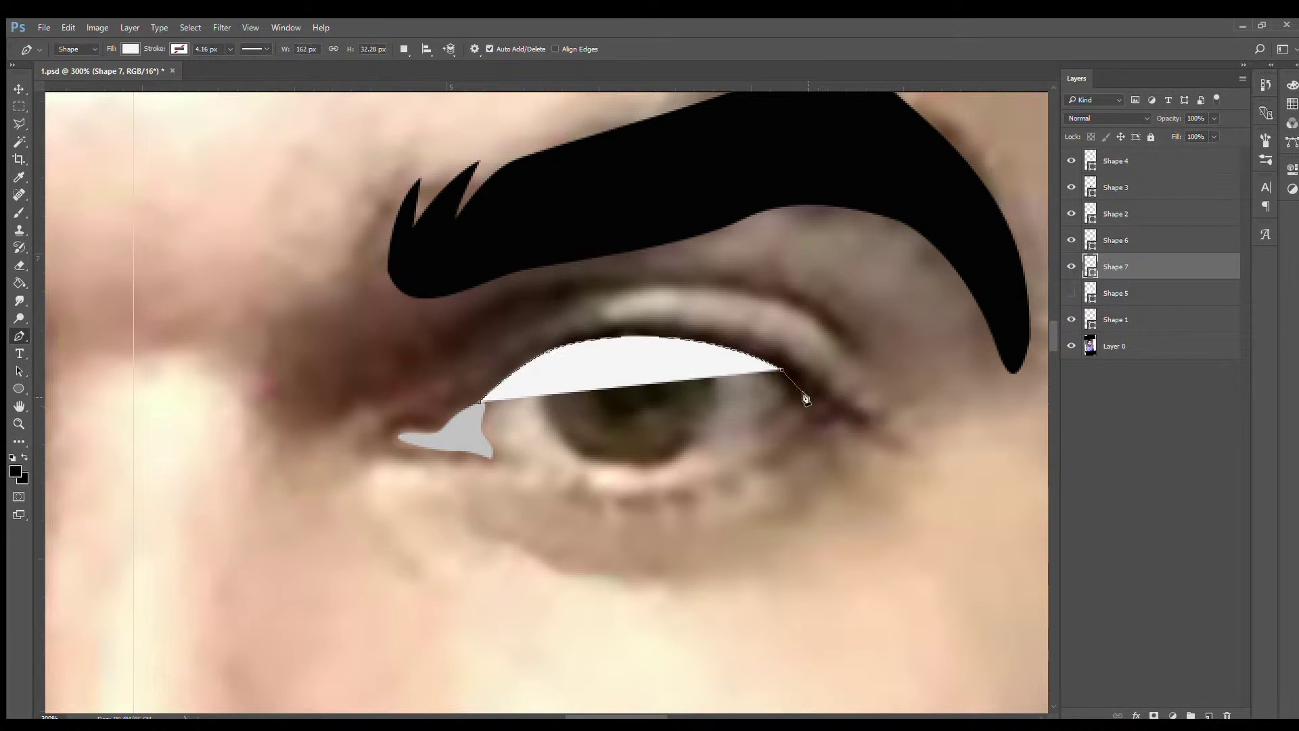
click(800, 393)
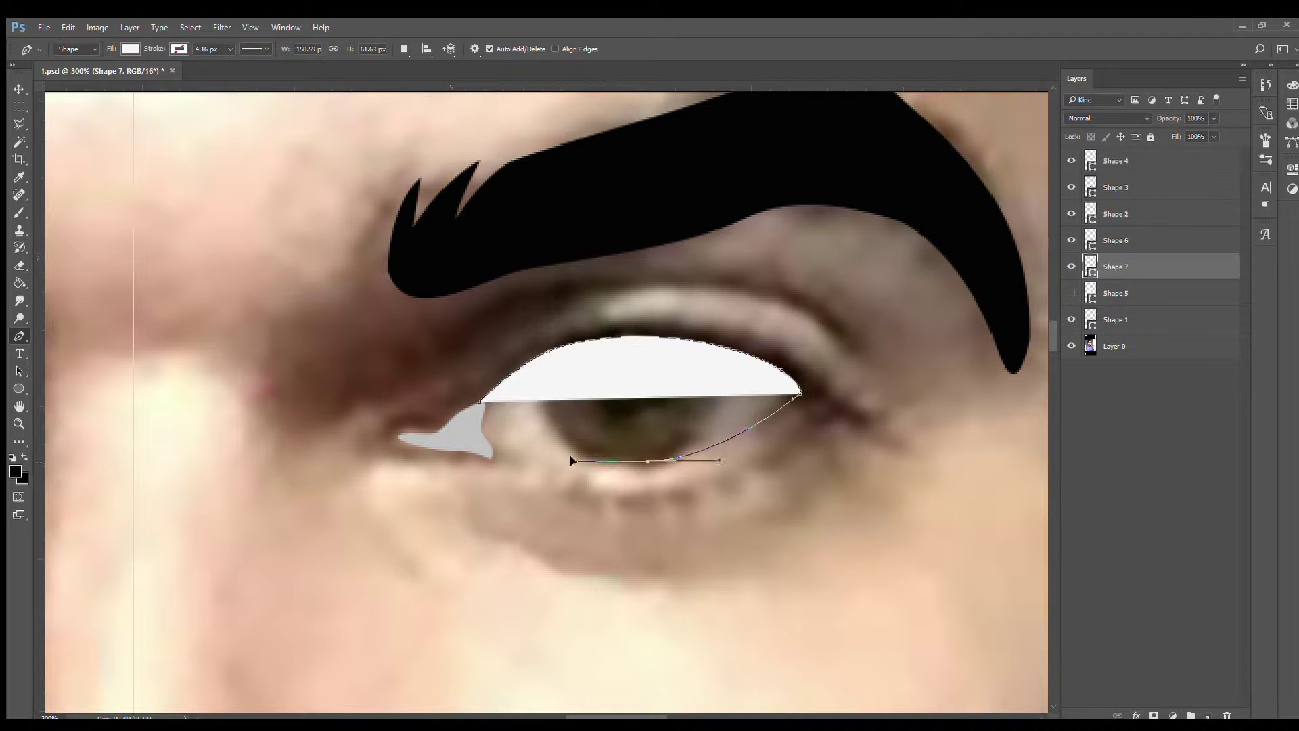
drag(648, 464, 609, 467)
drag(484, 456, 448, 443)
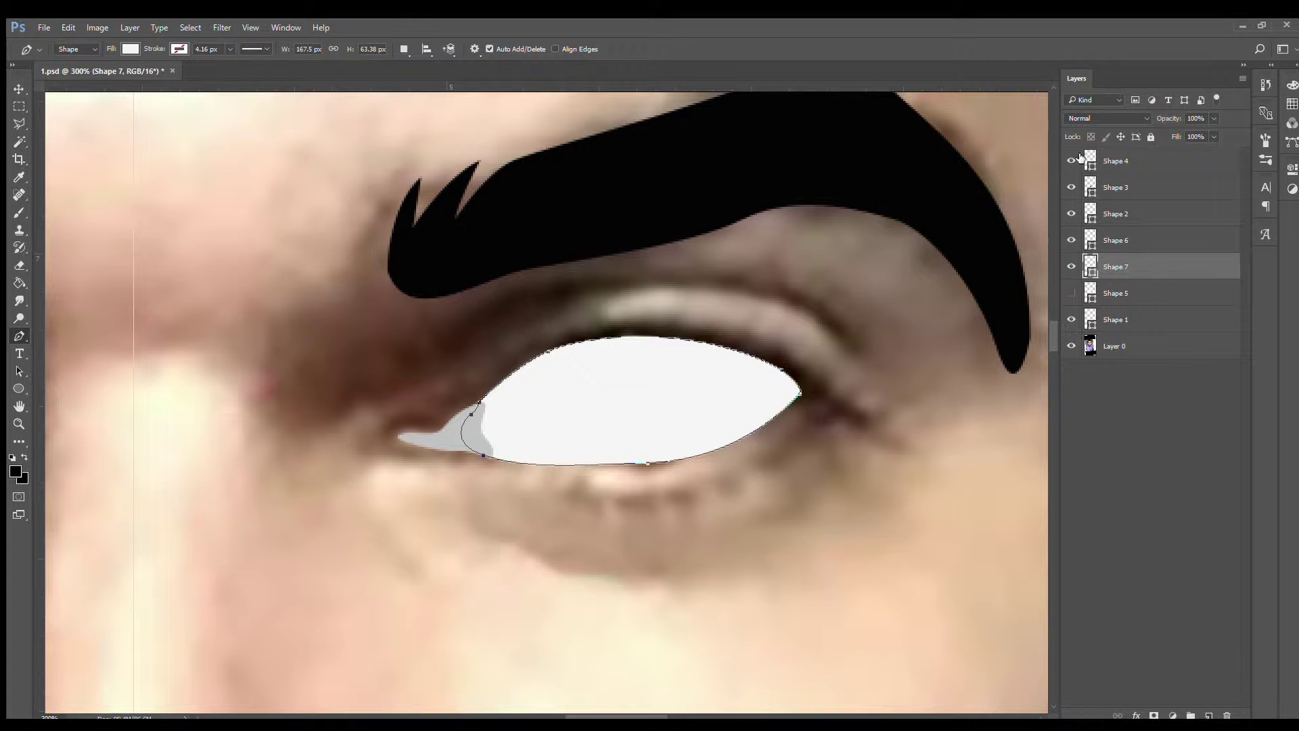
click(1071, 267)
Step: Start a new shape tracing the upper eyelid from the inner corner
drag(400, 436, 251, 414)
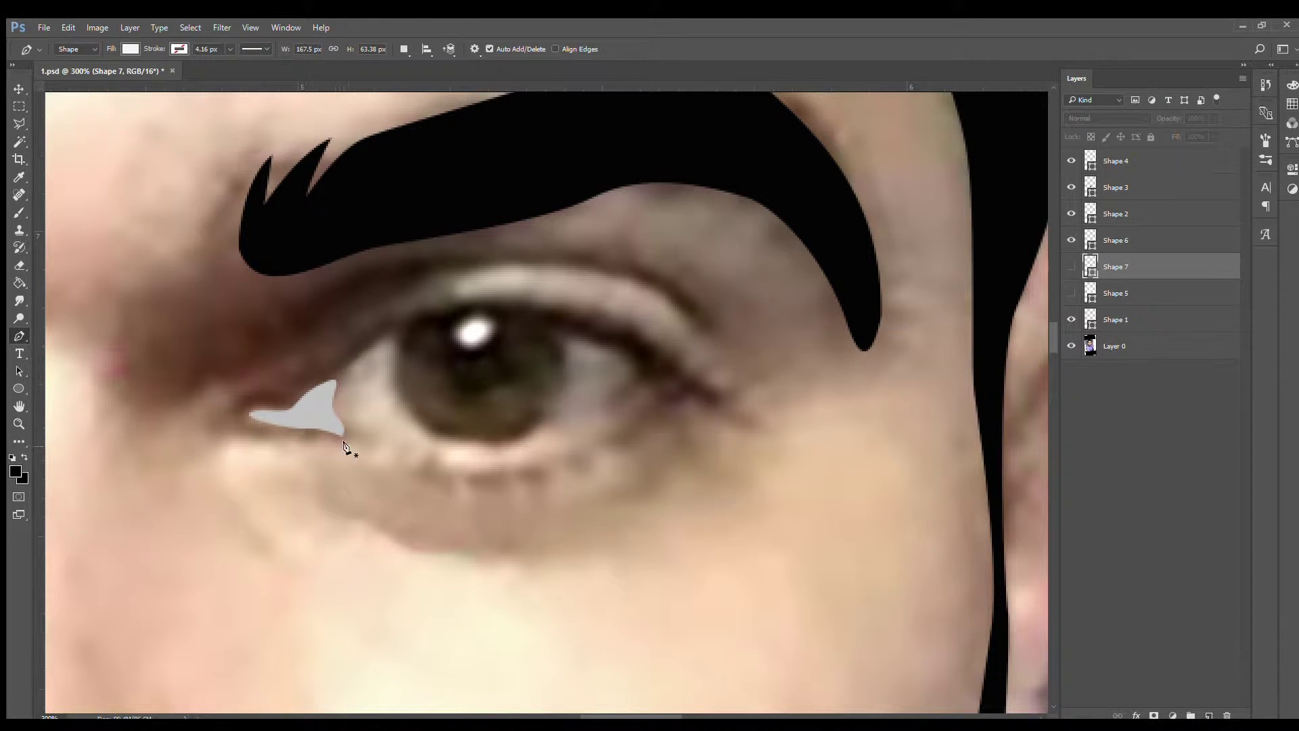
click(346, 447)
click(292, 438)
click(225, 410)
click(288, 388)
drag(397, 315, 442, 297)
Step: Extend the eyelid outline to the outer corner and back along the lower lid at 13% opacity
drag(643, 333, 724, 386)
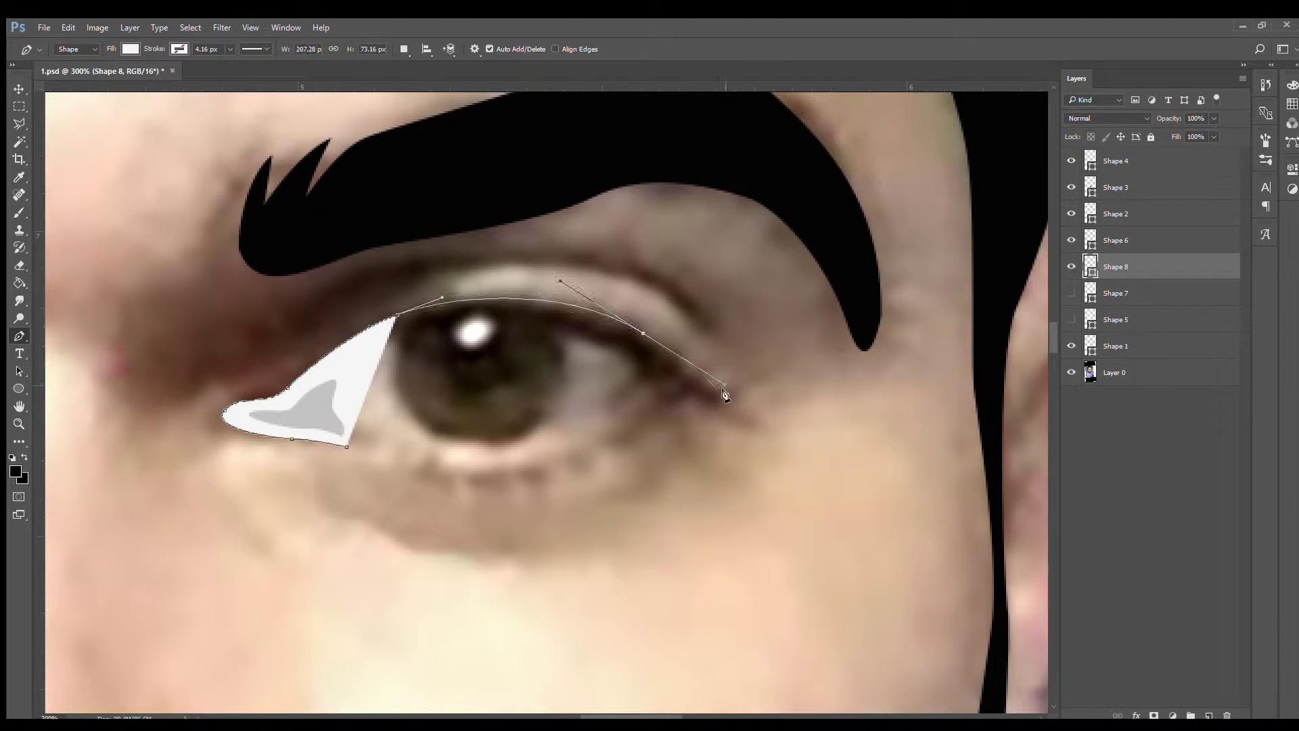
click(726, 401)
key(1)
key(3)
click(669, 395)
click(650, 390)
click(638, 380)
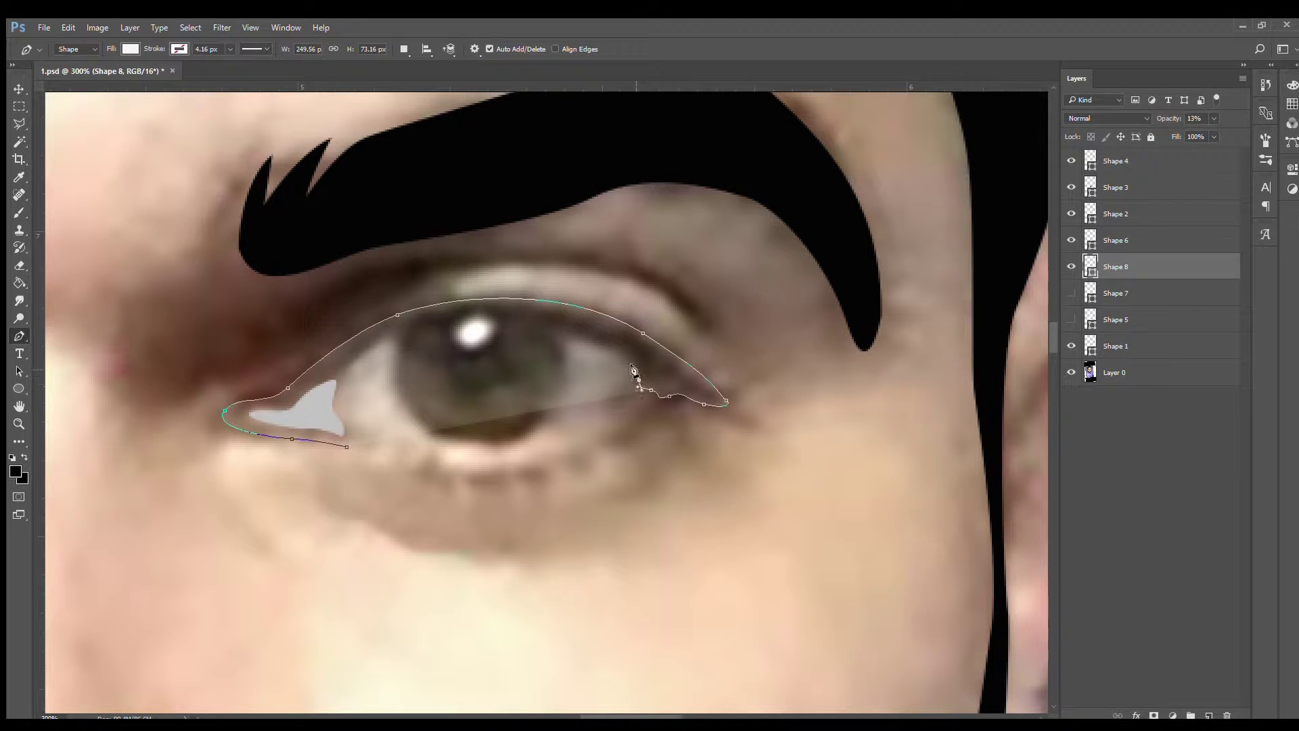
click(602, 345)
Step: Reshape the inner eyelid curves and return the outline to 100% opacity
drag(328, 385, 223, 502)
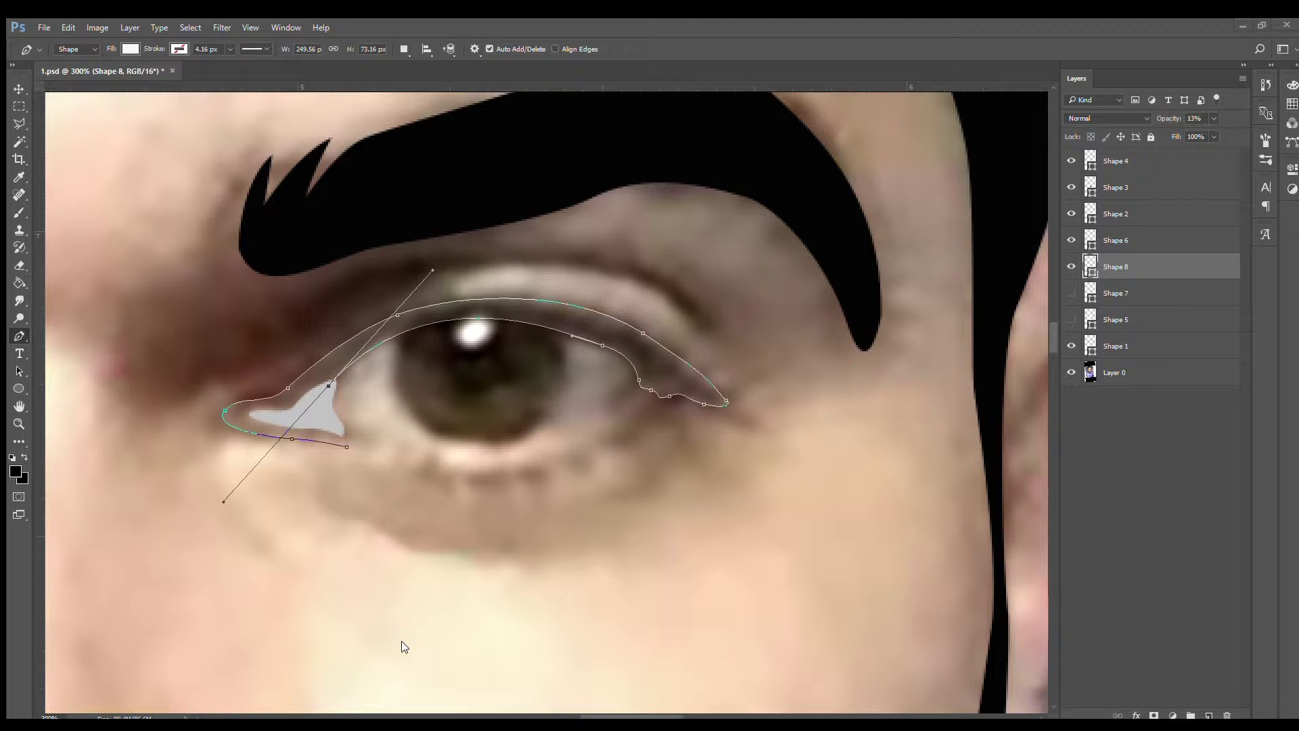
mouse_move(337, 424)
mouse_down()
mouse_move(327, 418)
mouse_move(385, 448)
mouse_up()
alt+click(31, 333)
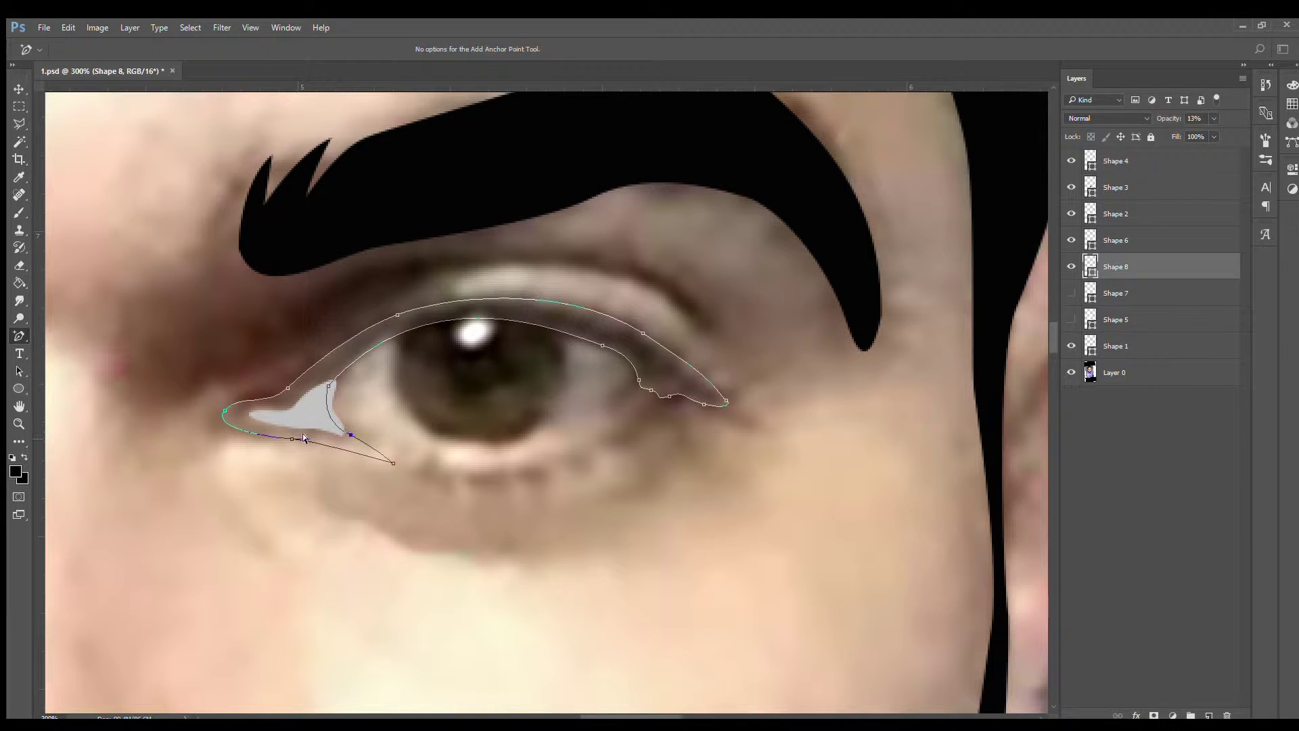
click(644, 386)
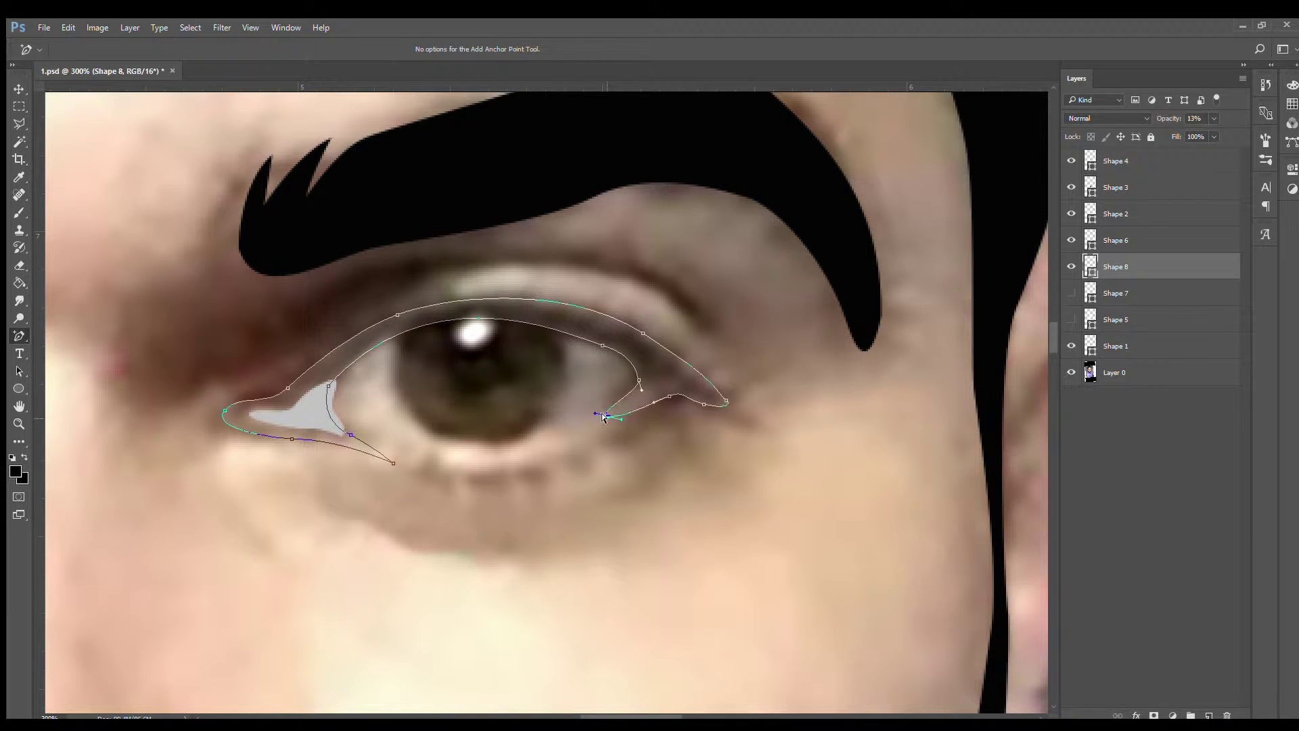
click(603, 347)
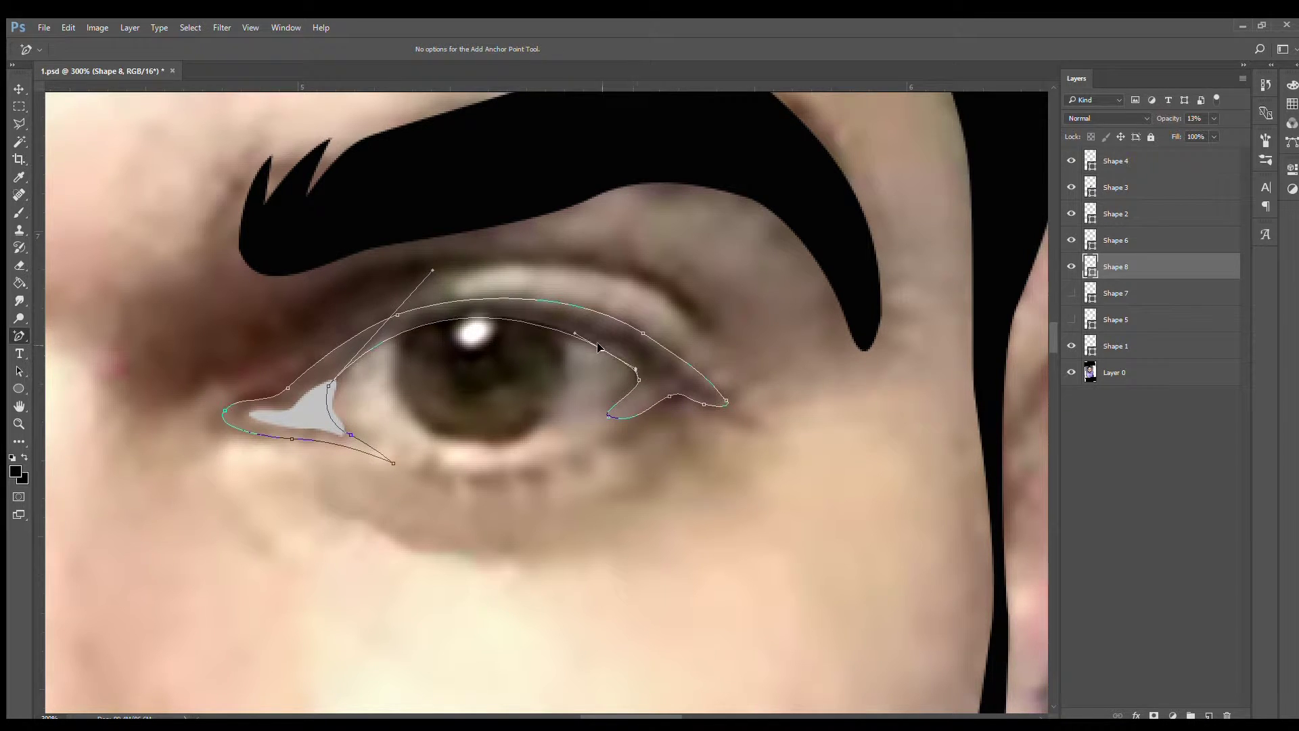
key(a)
key(Return)
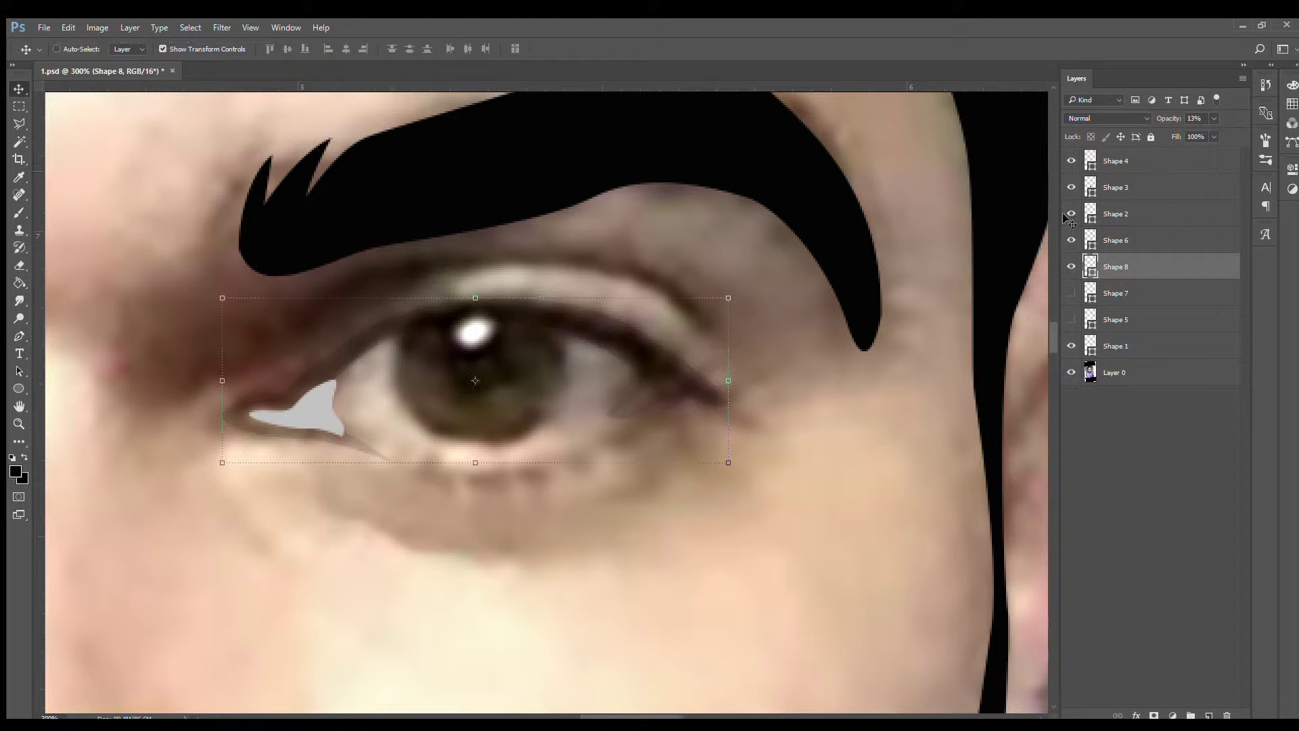
Step: Zoom into the inner corner and add an anchor point to the grey corner shape
key(0)
drag(1071, 293, 1072, 319)
key(z)
alt+click(409, 366)
click(377, 298)
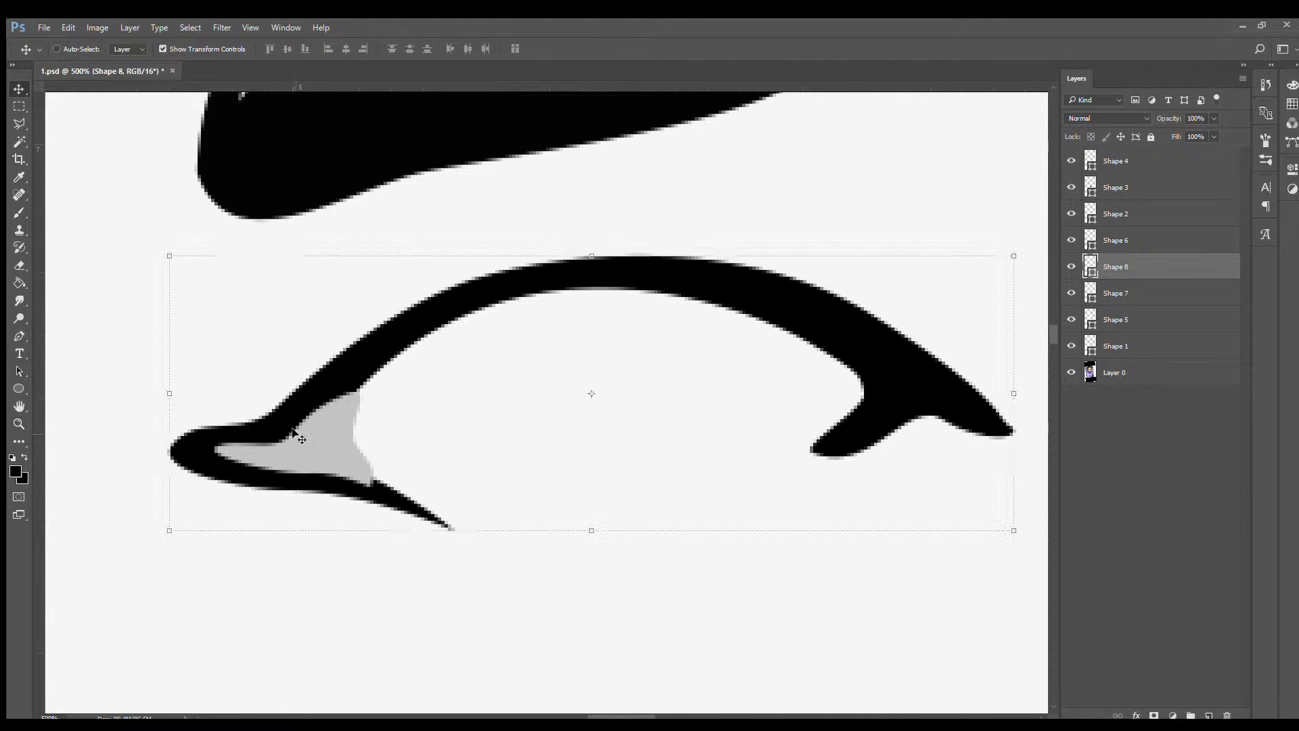
key(alt+bracketright)
click(377, 483)
key(z)
alt+click(569, 377)
Step: Hide the white face fill and toggle the eye-white's opacity to compare against the photo
click(1134, 292)
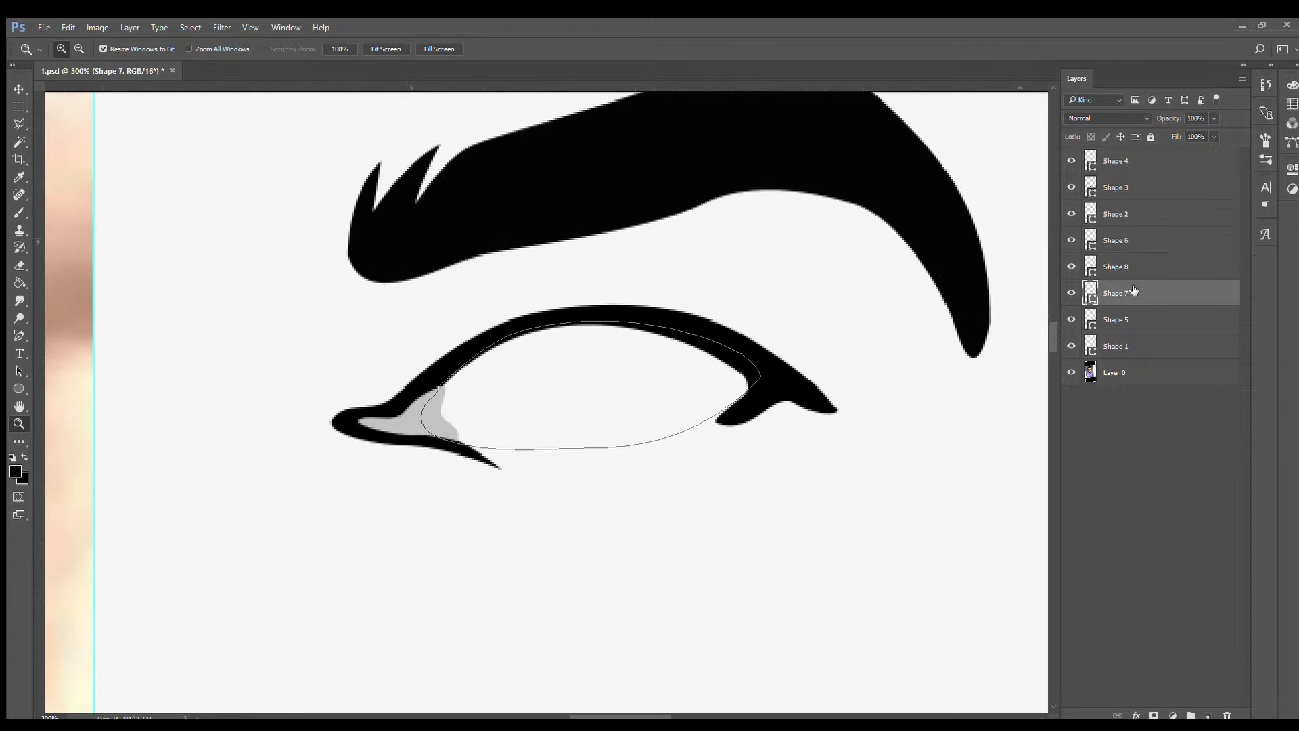
click(1071, 320)
key(1)
key(0)
key(1)
key(0)
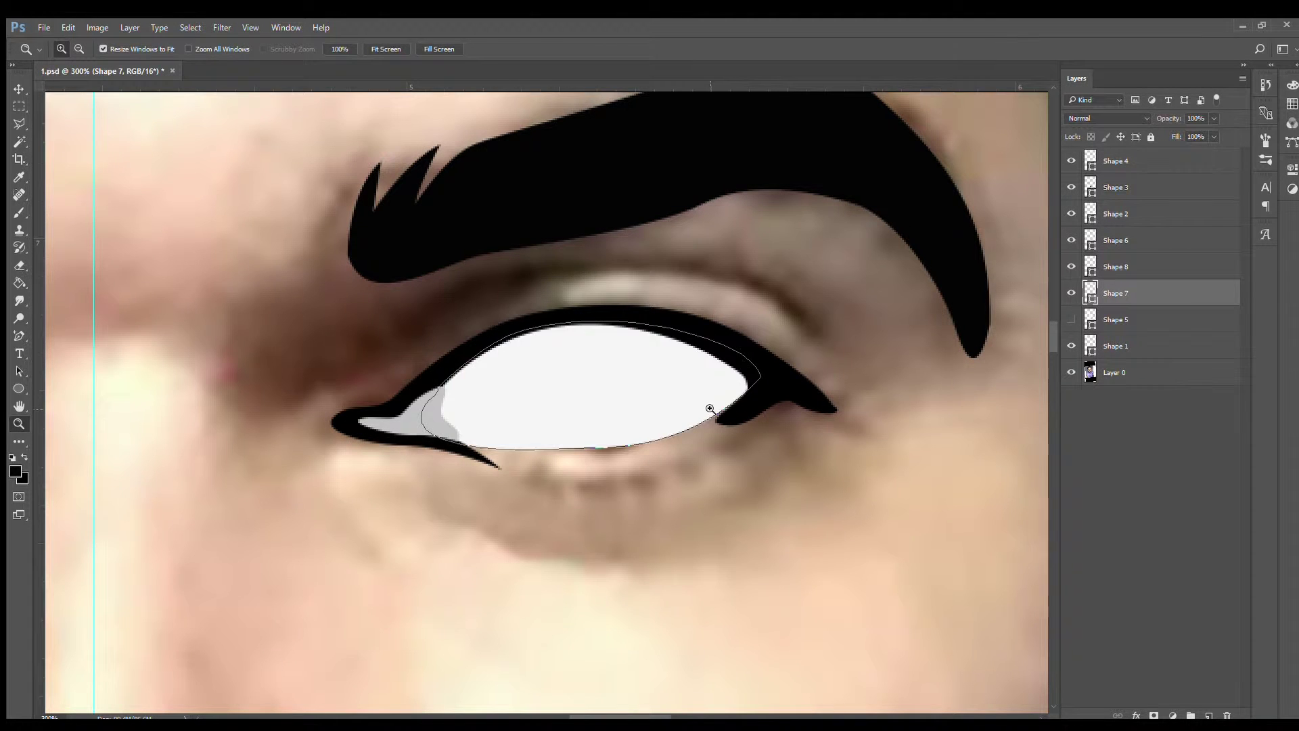
key(p)
key(0)
Step: Hide the eye-white shape, check the whole face, and zoom back in on the eye
key(ctrl+plus)
click(1072, 293)
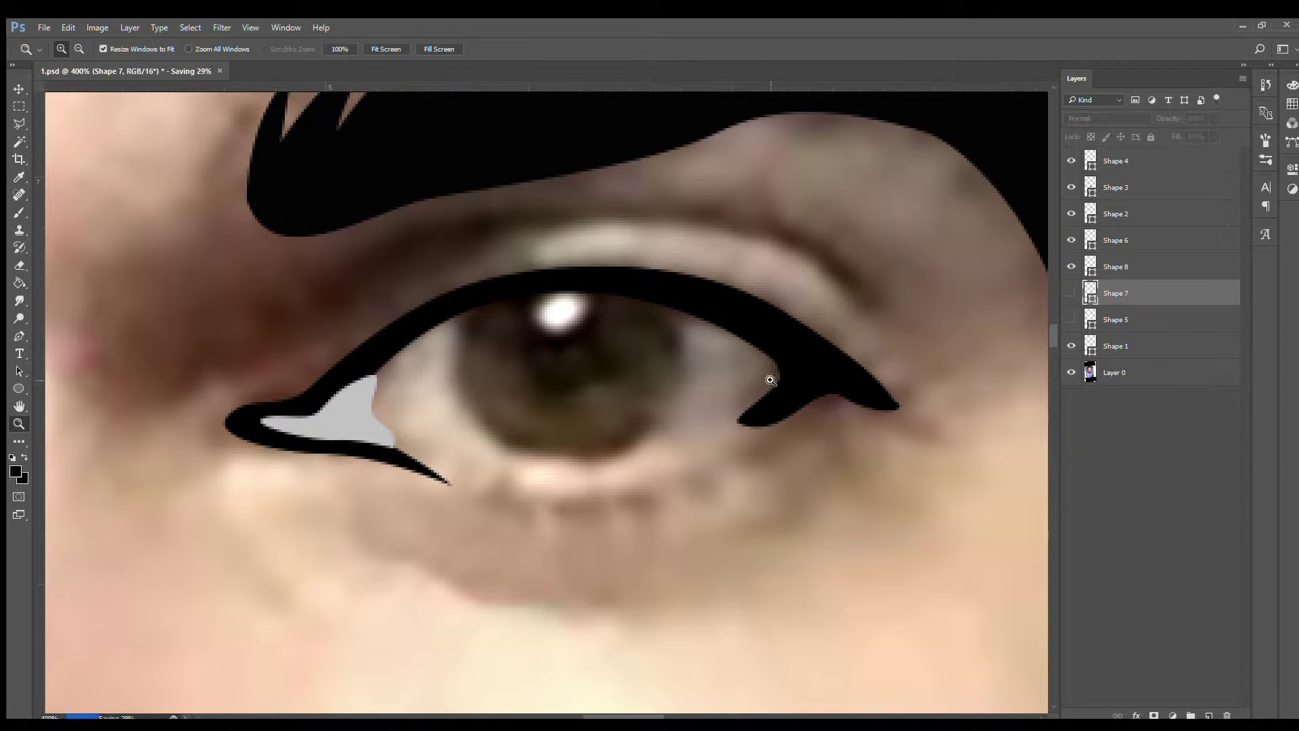
key(v)
click(1071, 292)
key(z)
alt+click(455, 351)
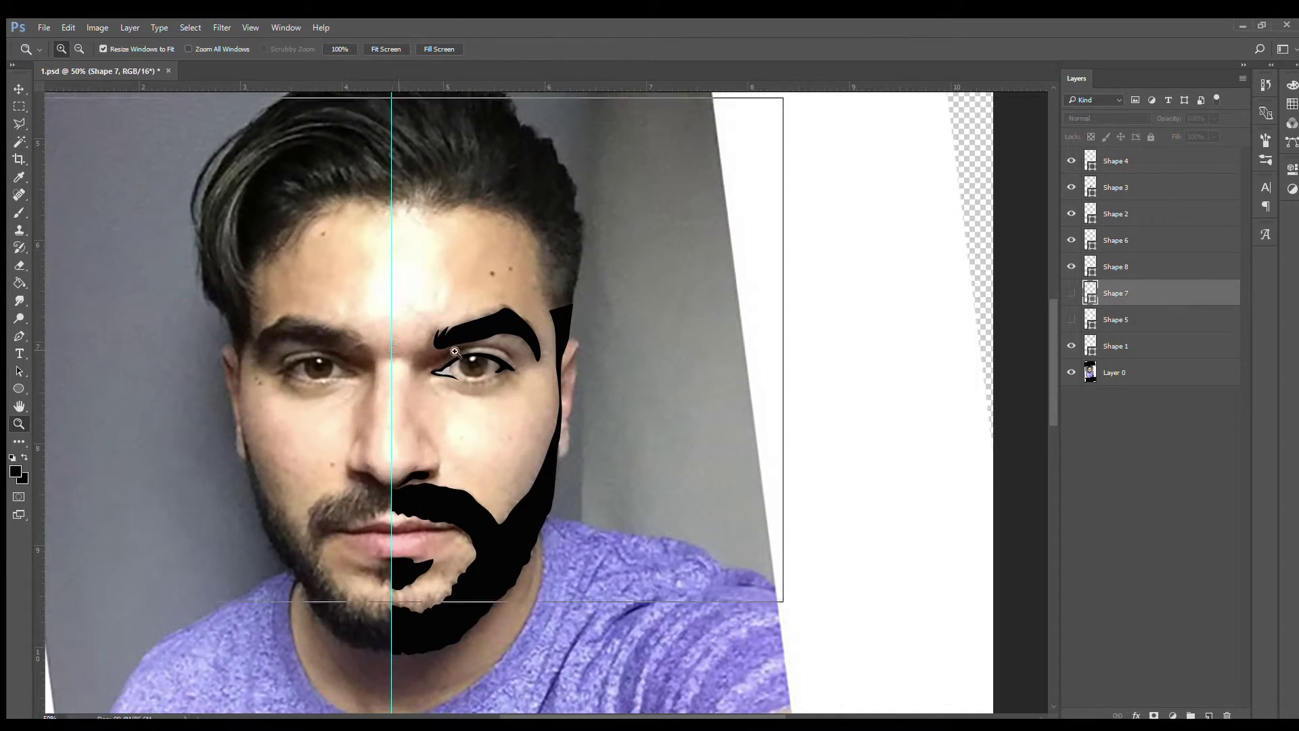
click(455, 351)
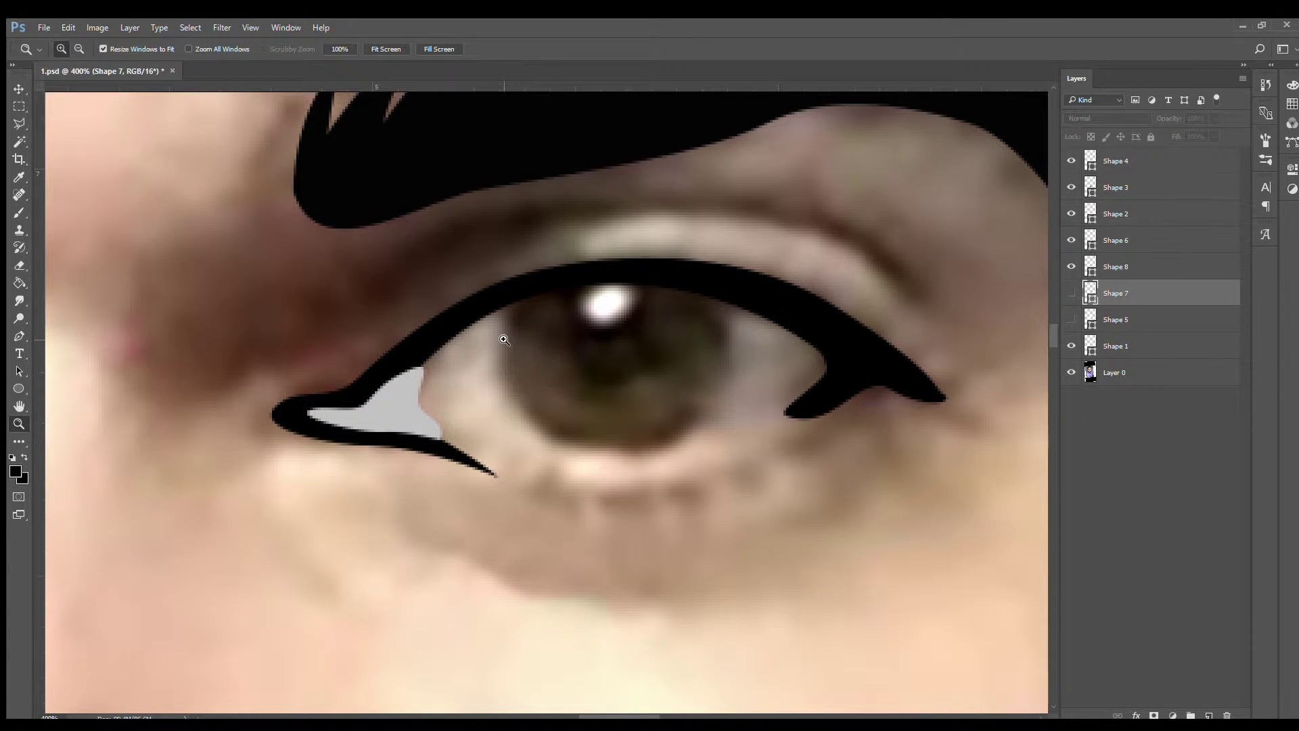
Step: Draw a dark grey circle positioned over the iris
key(u)
drag(508, 226, 742, 460)
key(v)
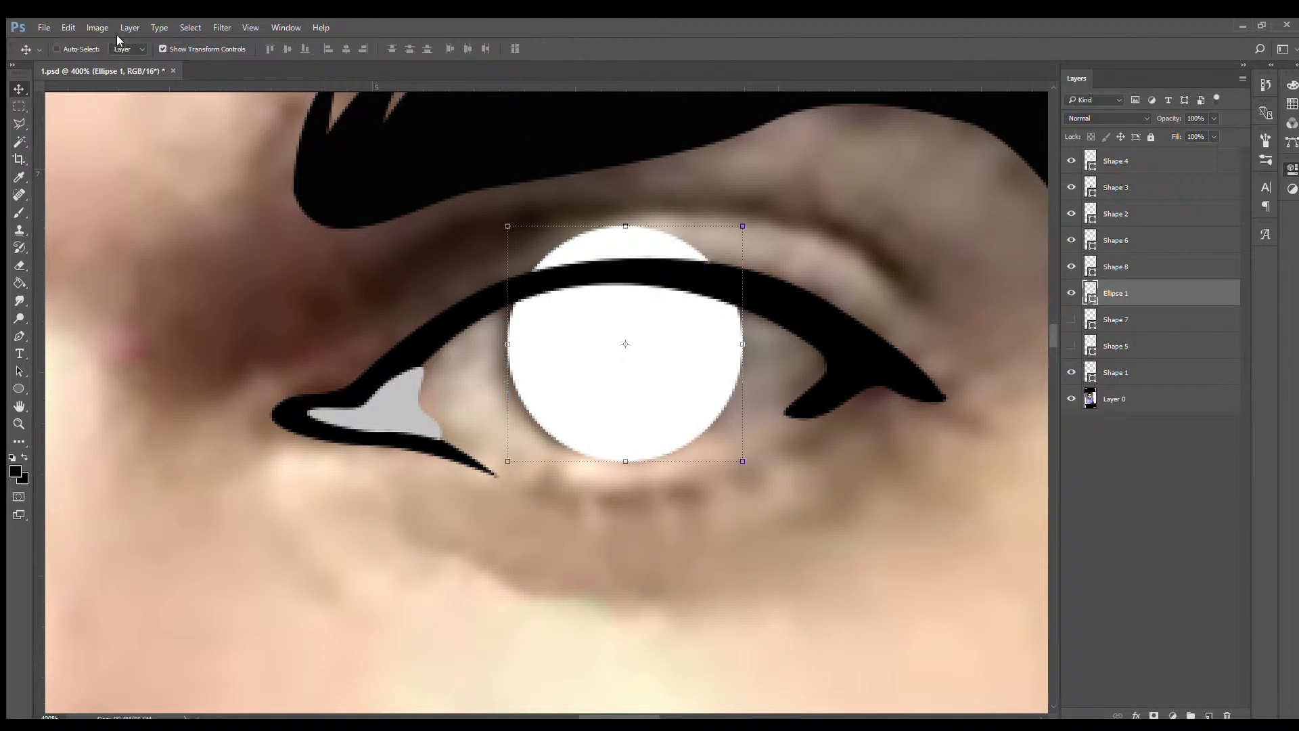
drag(700, 332, 946, 370)
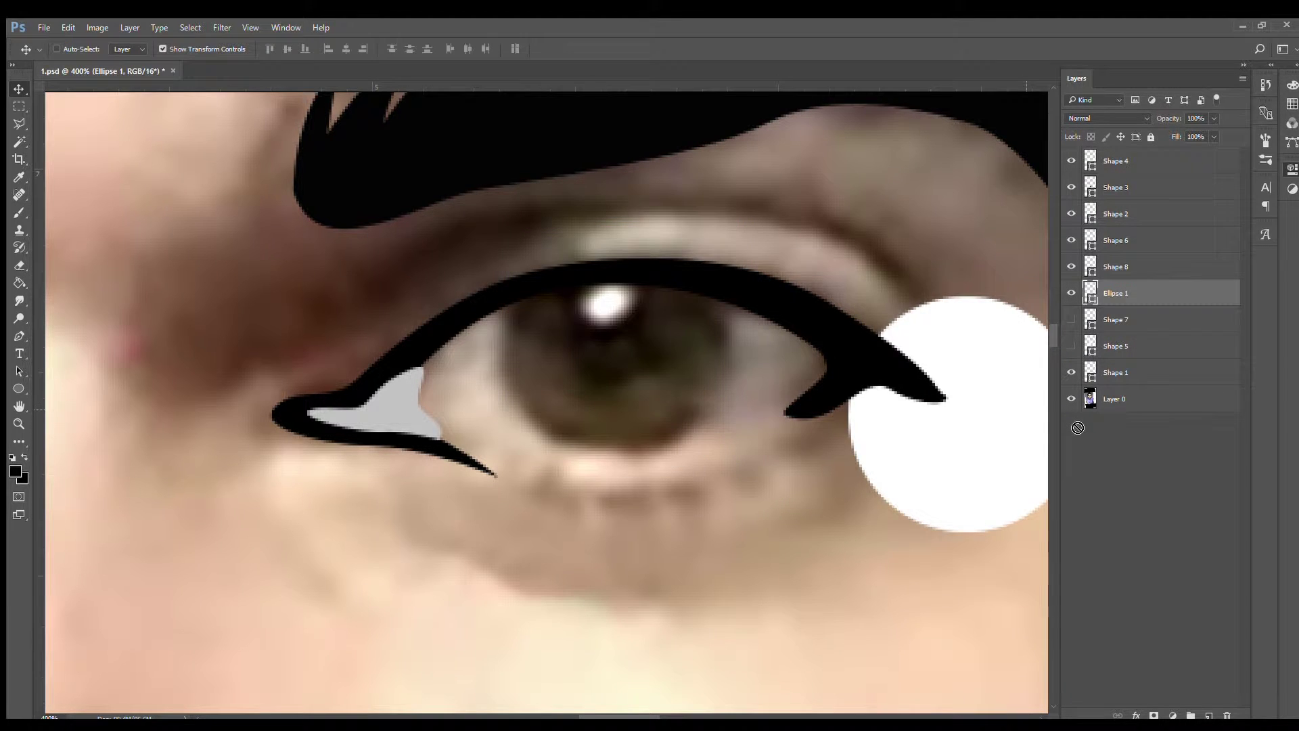
key(alt+BackSpace)
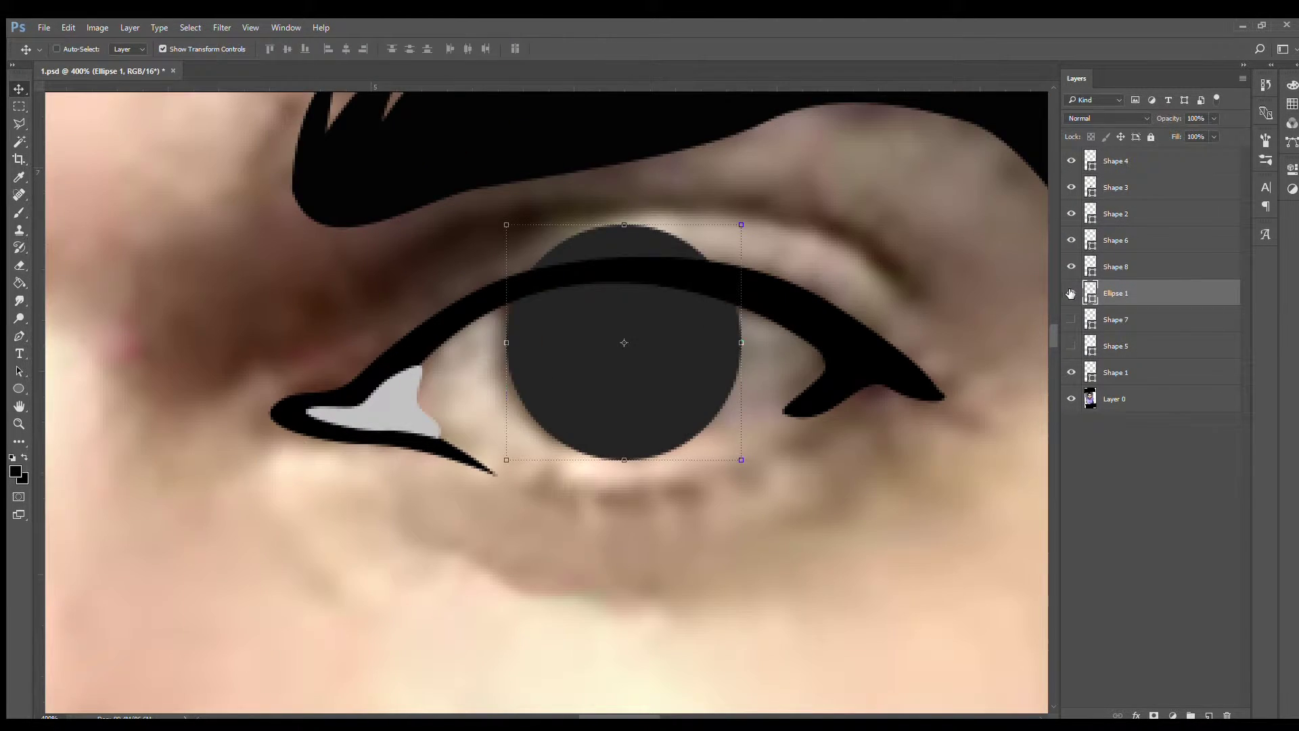
click(1070, 293)
Step: Duplicate and shrink the circle into a pupil and a small white highlight
key(ctrl+j)
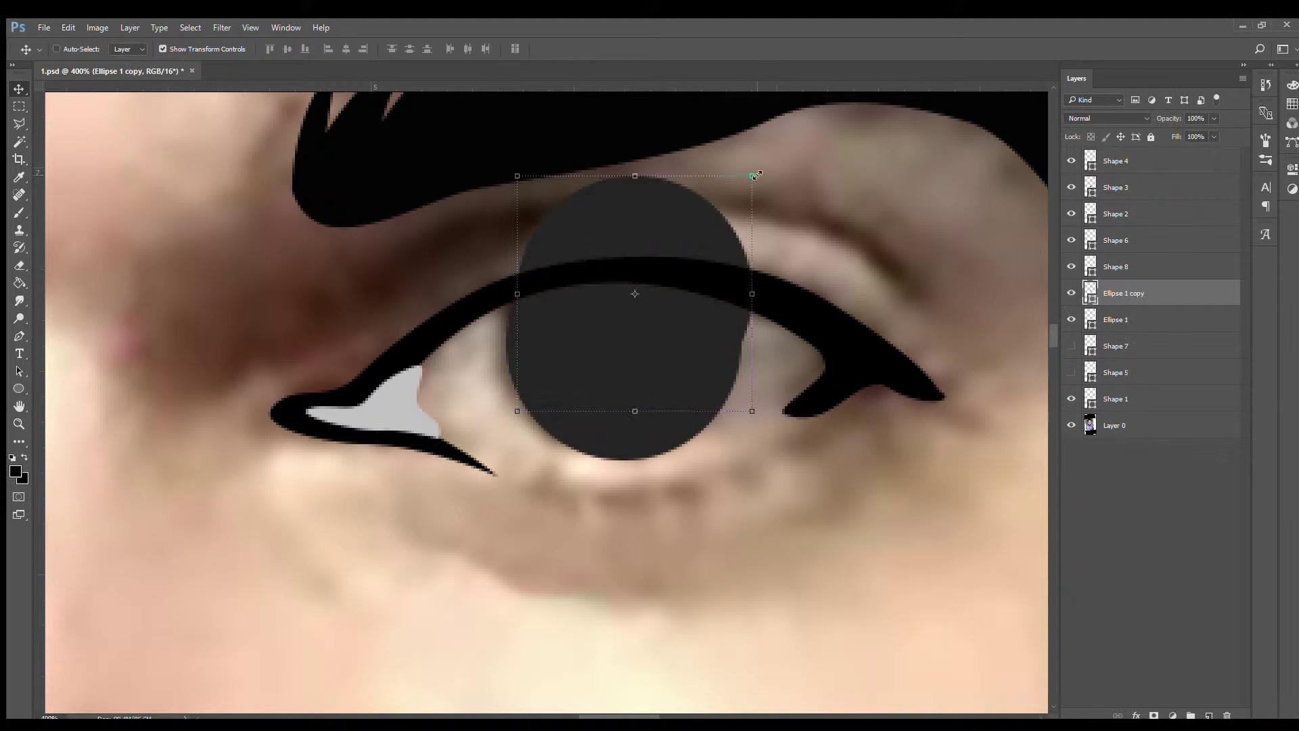
mouse_move(624, 342)
mouse_down()
mouse_move(644, 310)
mouse_move(642, 325)
mouse_up()
key(ctrl+t)
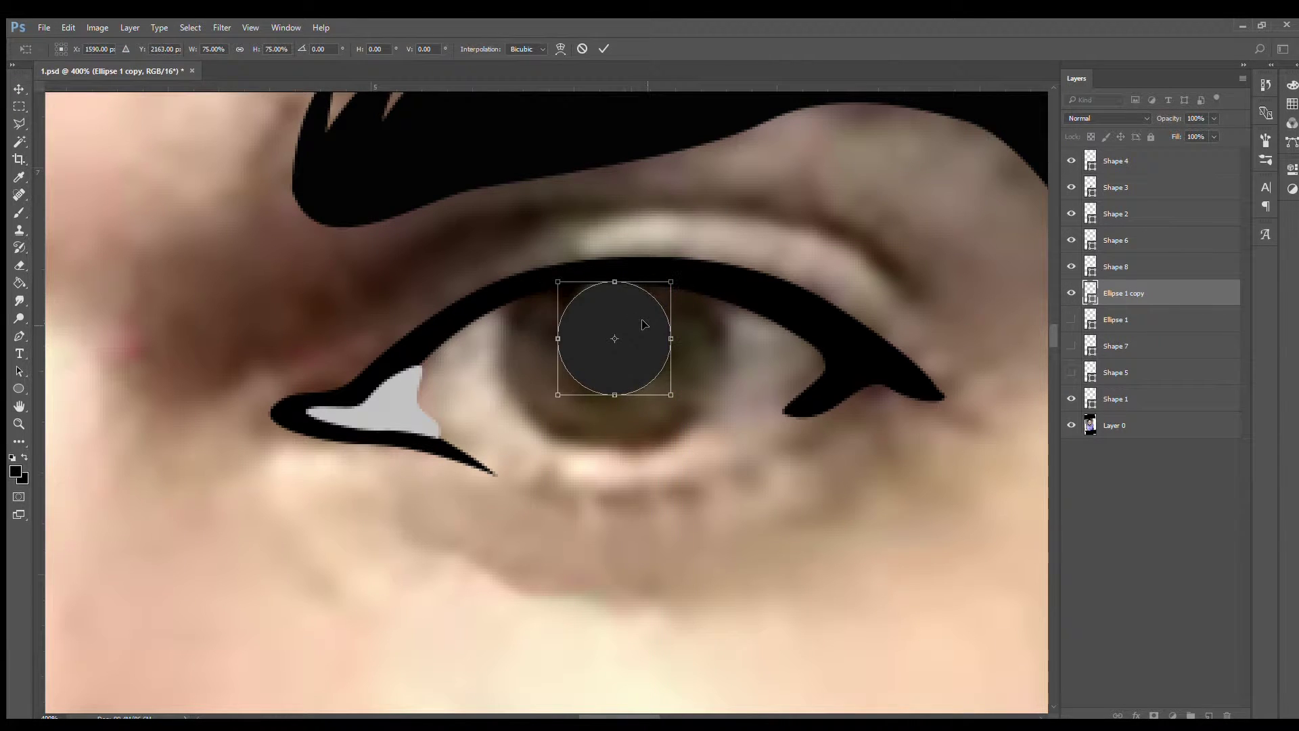
key(Return)
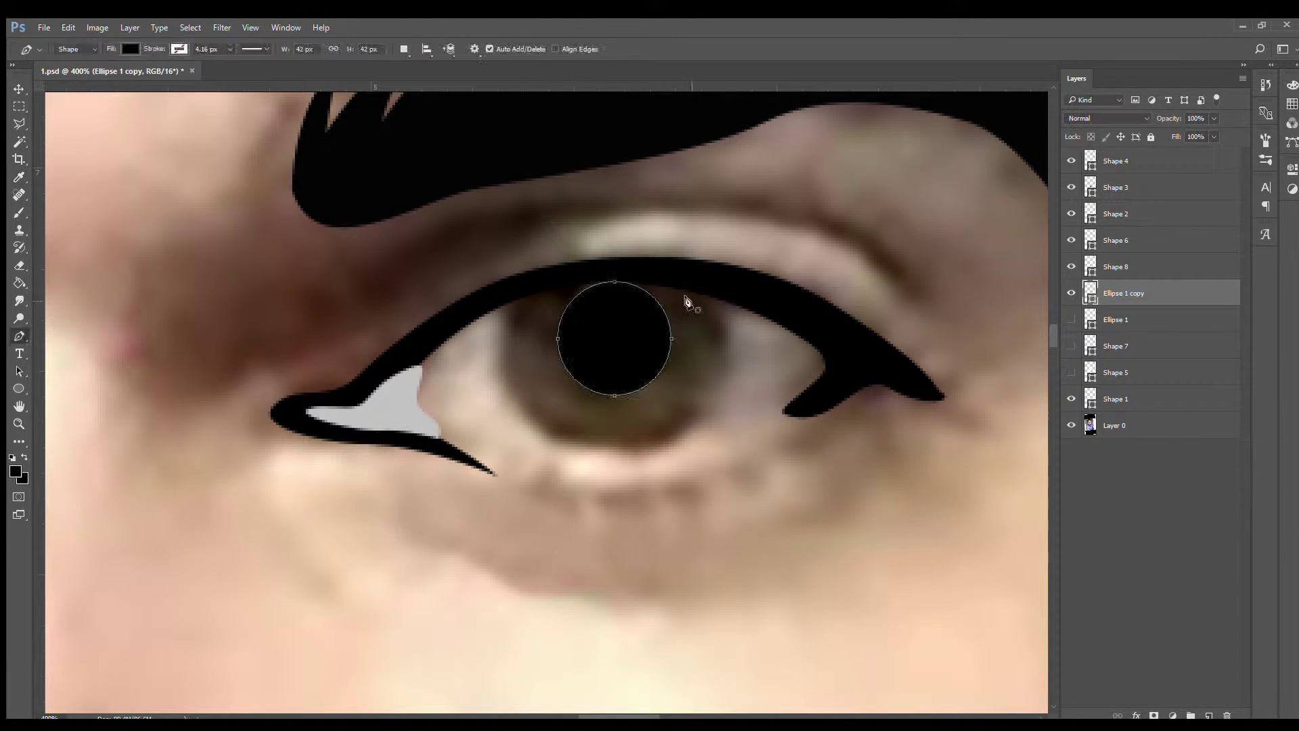
key(ctrl+j)
key(ctrl+t)
drag(670, 281, 611, 256)
key(Return)
key(ctrl+BackSpace)
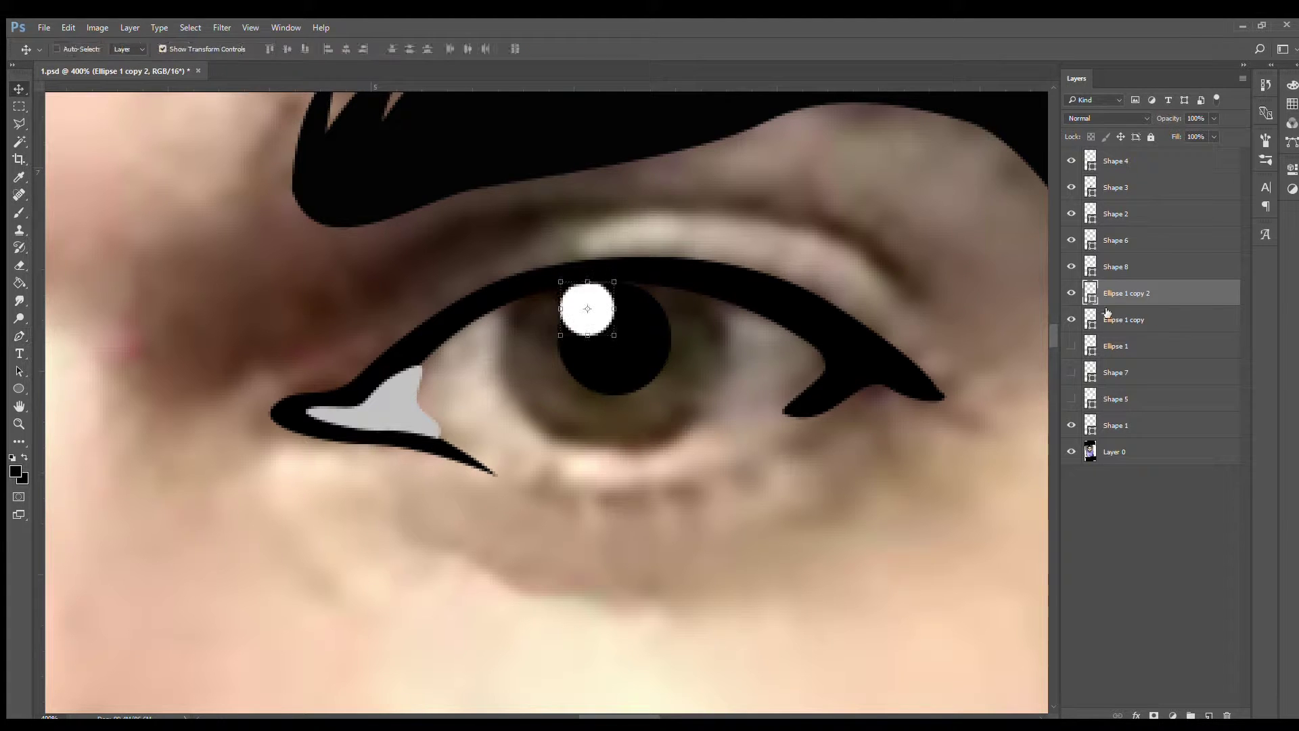
Step: Nudge the pupil slightly right and zoom out to check the whole face
key(z)
alt+click(613, 400)
key(v)
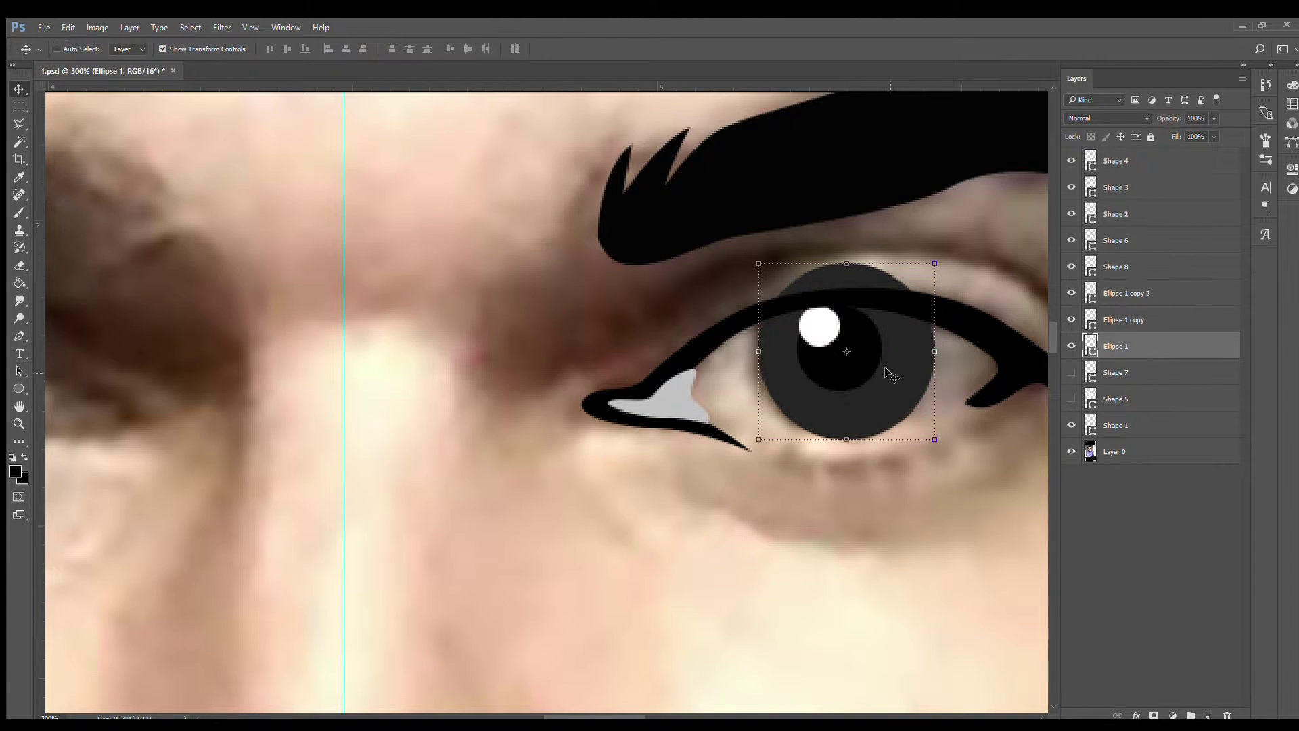
drag(846, 381, 854, 381)
key(i)
key(ctrl+0)
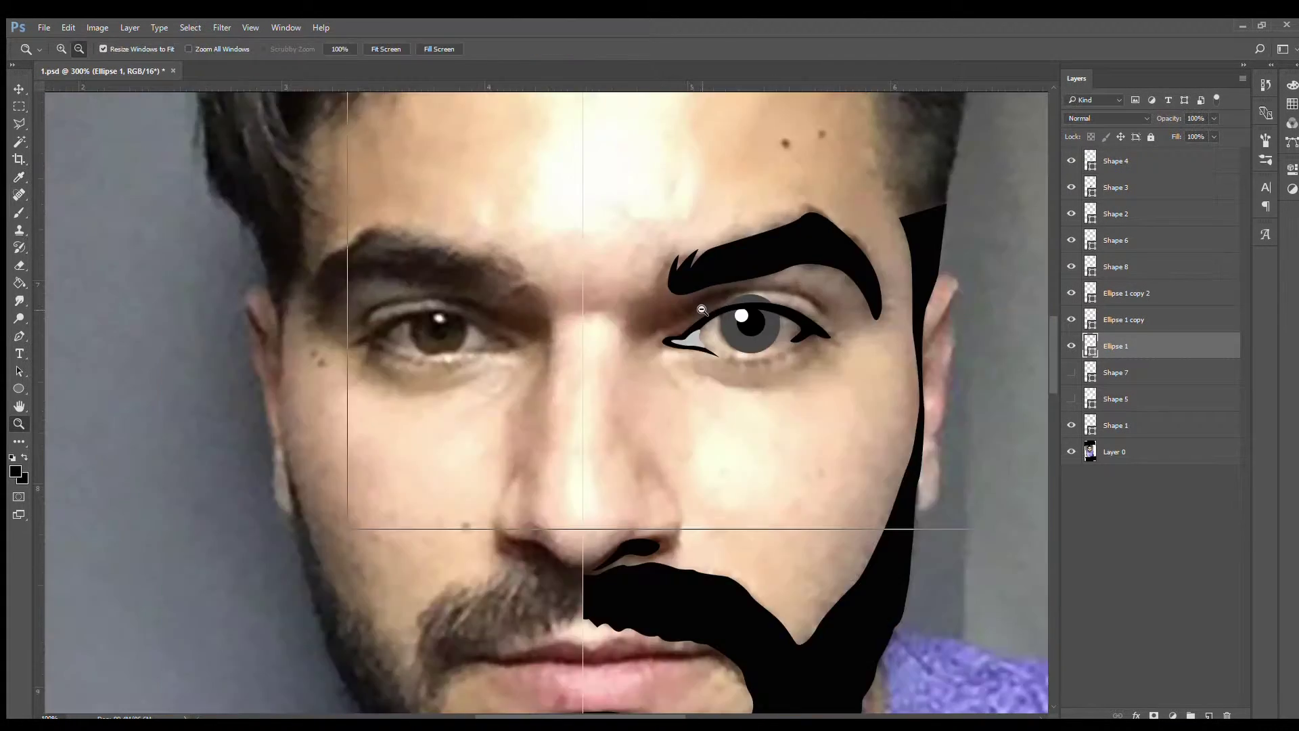
scroll(722, 308, up, 5)
Step: Duplicate the grey iris circle, shrink it into an inner ring, and reshow the eye-white
key(v)
key(ctrl+j)
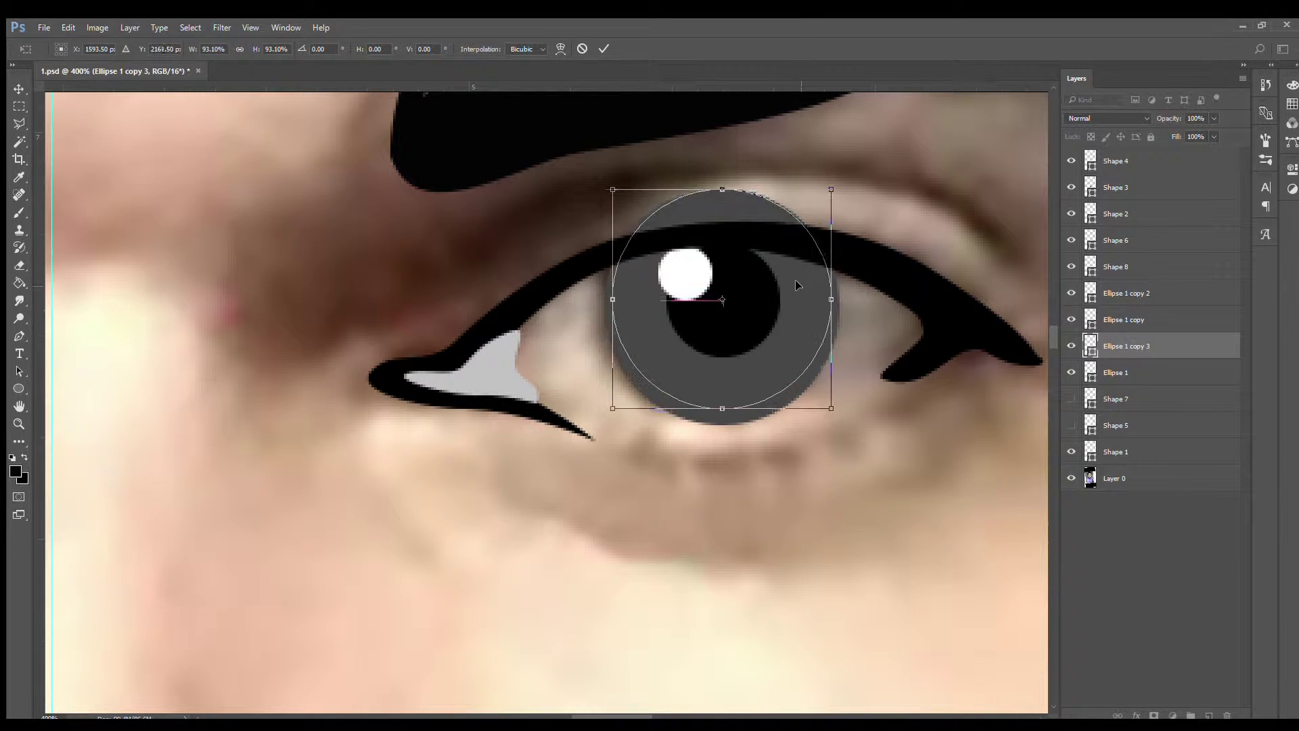
drag(843, 207, 818, 212)
key(Return)
key(p)
key(z)
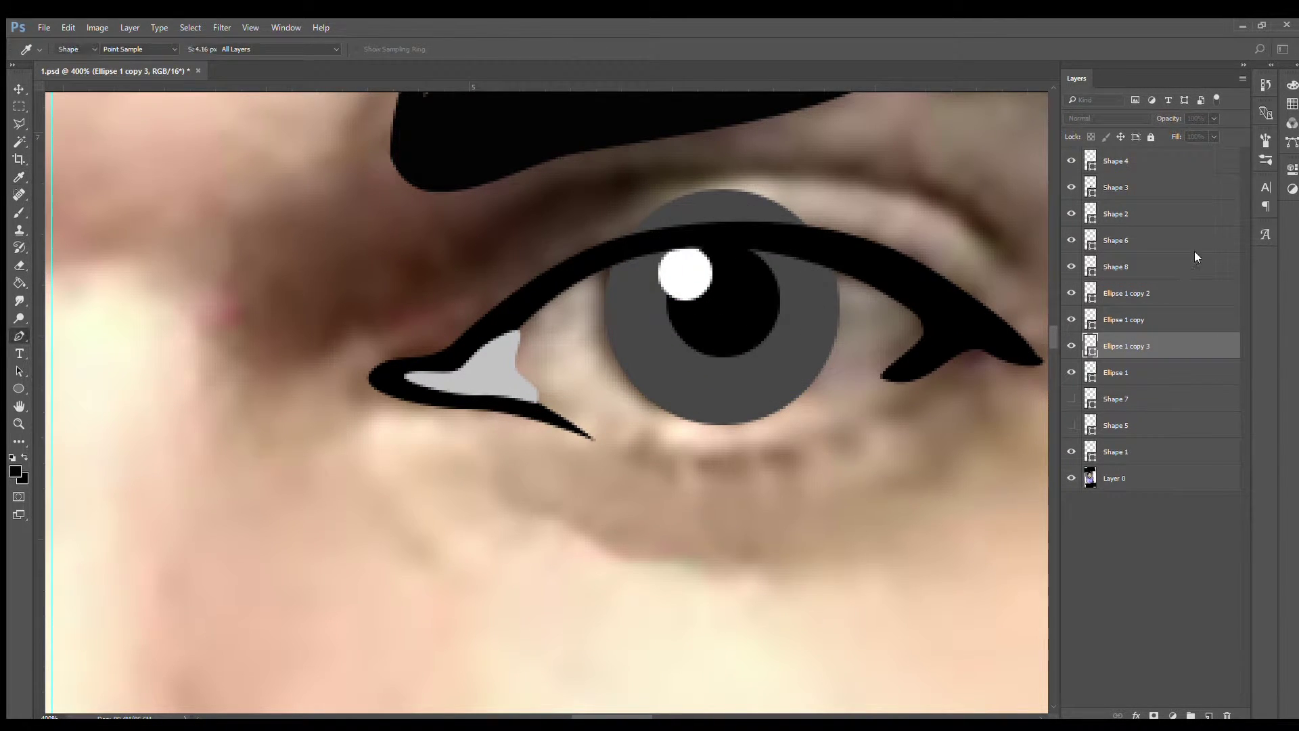
click(1071, 398)
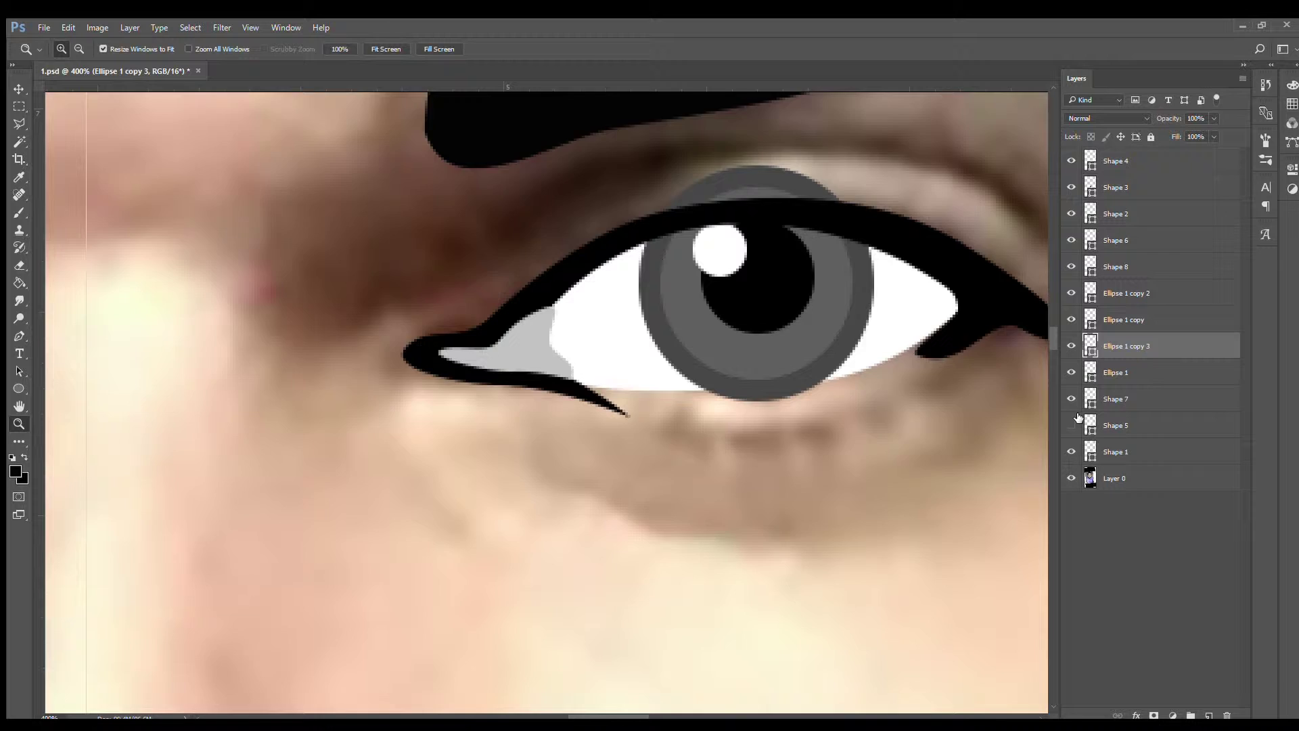
Step: Show the white face fill again and select the white highlight circle layer
click(1071, 424)
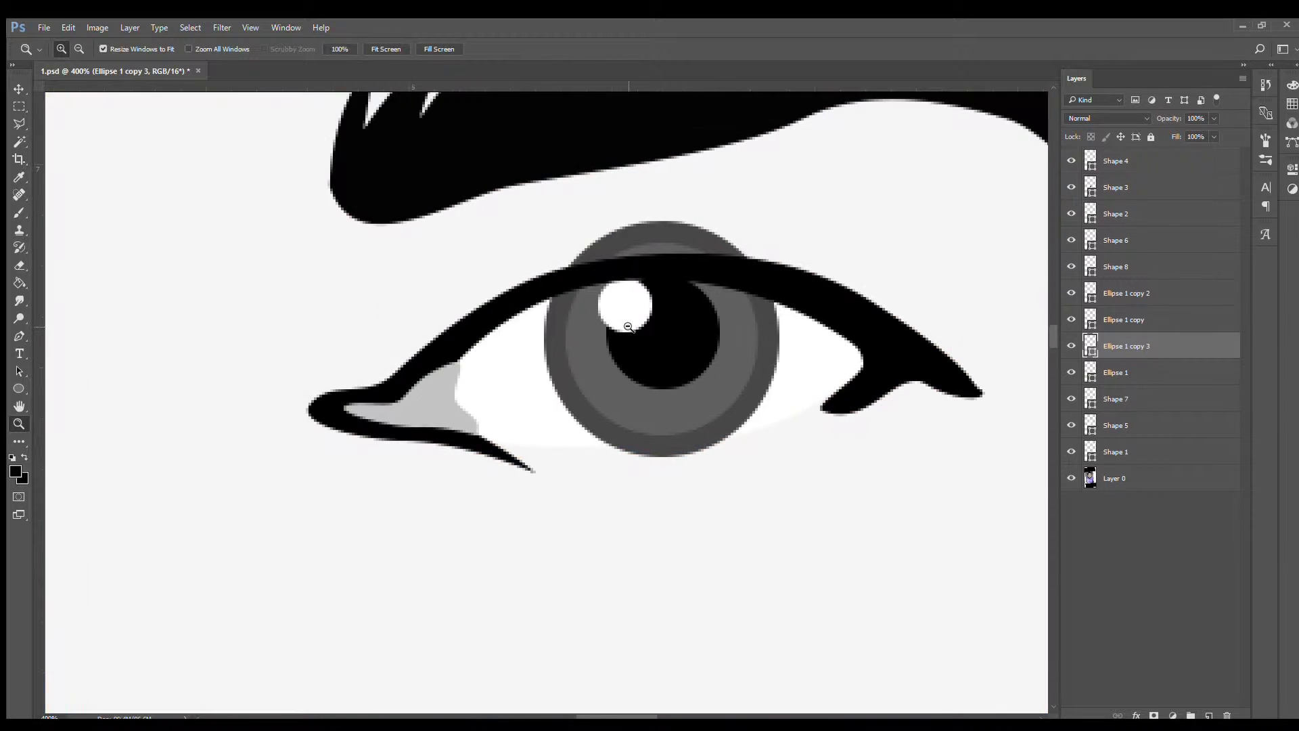
scroll(636, 373, down, 5)
scroll(636, 372, up, 4)
key(v)
click(1130, 293)
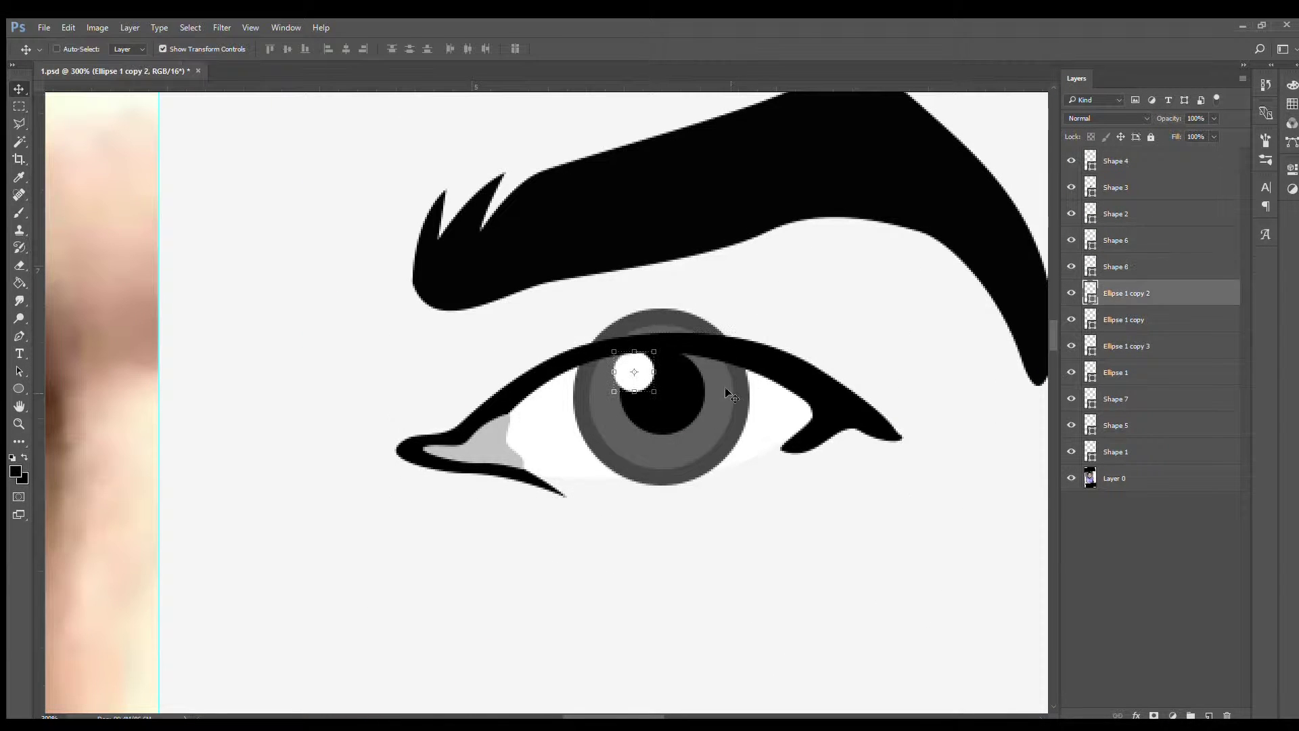
key(p)
Step: Draw a black crescent shadow across the top of the eye at 35% opacity
click(502, 446)
drag(817, 425, 816, 459)
click(695, 346)
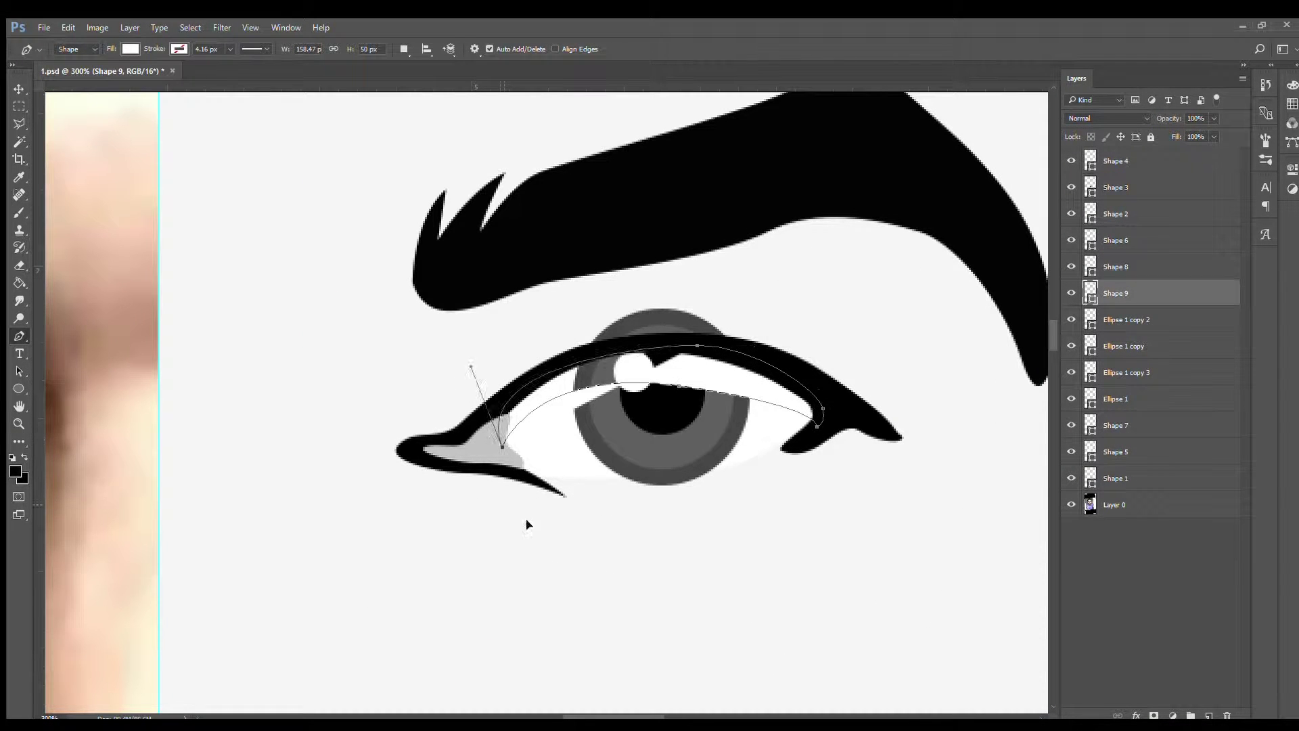
drag(502, 447, 525, 522)
key(alt+BackSpace)
key(3)
key(5)
Step: Select the highlight circle and zoom out and back in to review the eye
click(1160, 314)
key(z)
key(ctrl+minus)
key(ctrl+minus)
key(ctrl+minus)
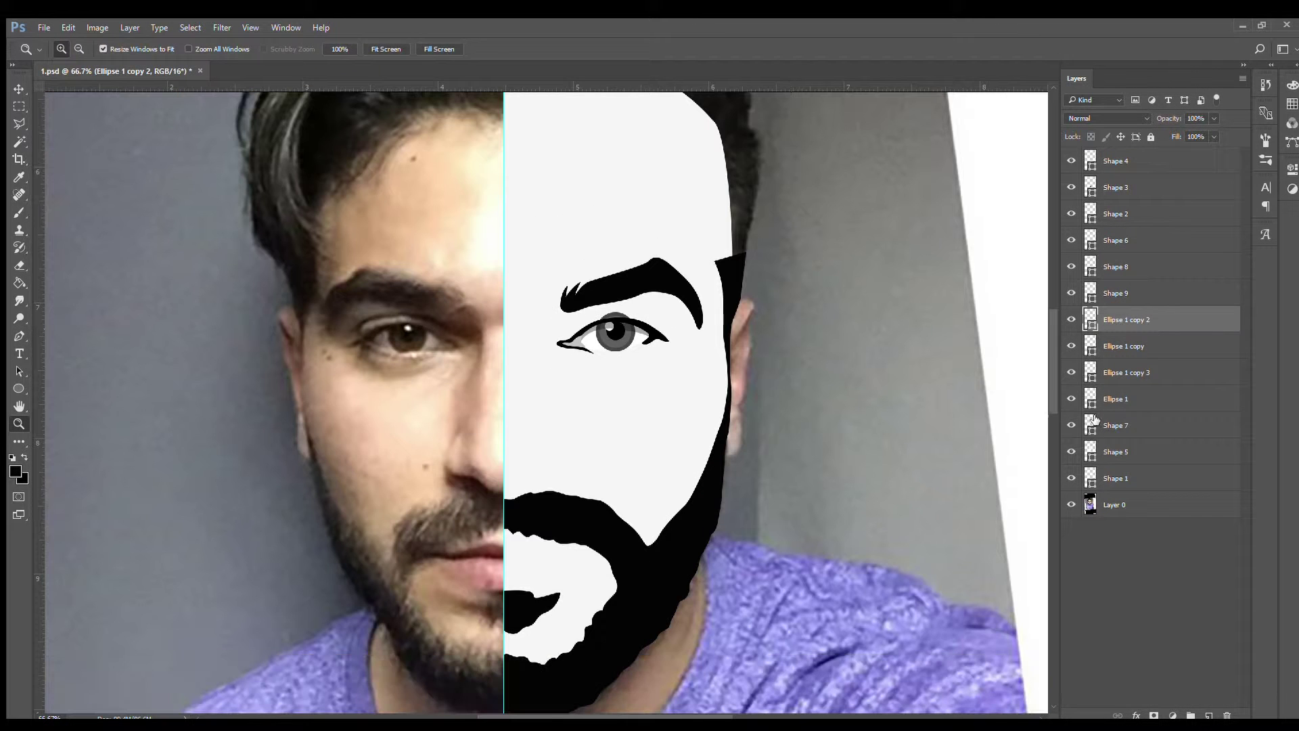
key(ctrl+plus)
key(ctrl+plus)
key(ctrl+plus)
key(v)
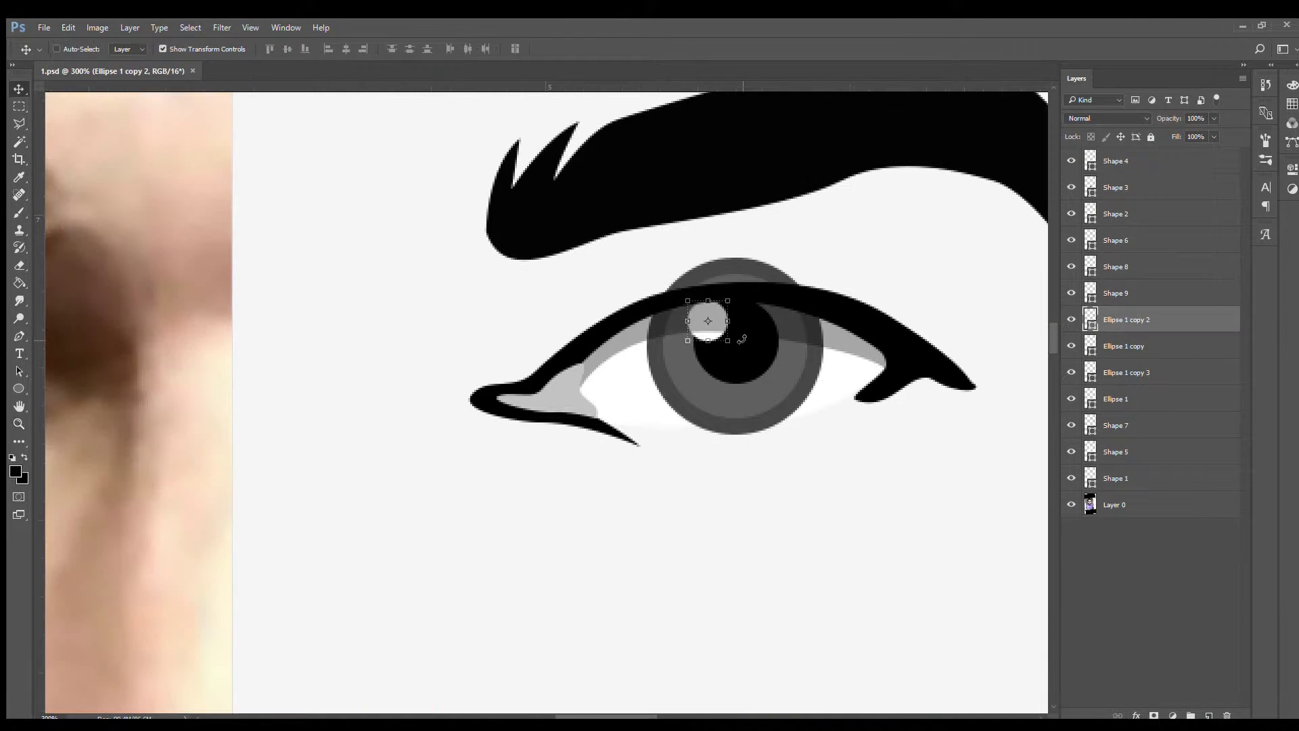
click(1071, 478)
Step: Draw a dark lid shape over the top of the iris, tucked under the eye outline
click(1150, 293)
click(1151, 267)
key(p)
drag(641, 313, 651, 284)
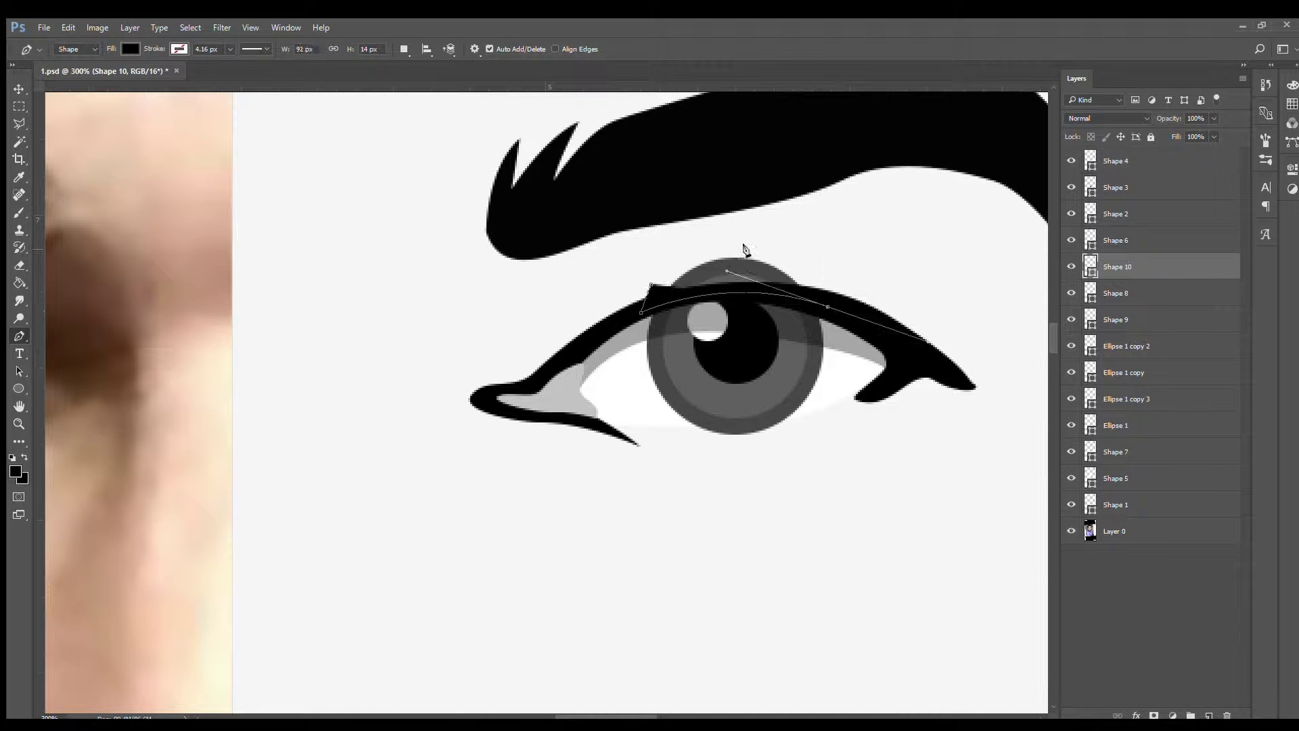
key(ctrl+bracketleft)
key(z)
alt+click(737, 291)
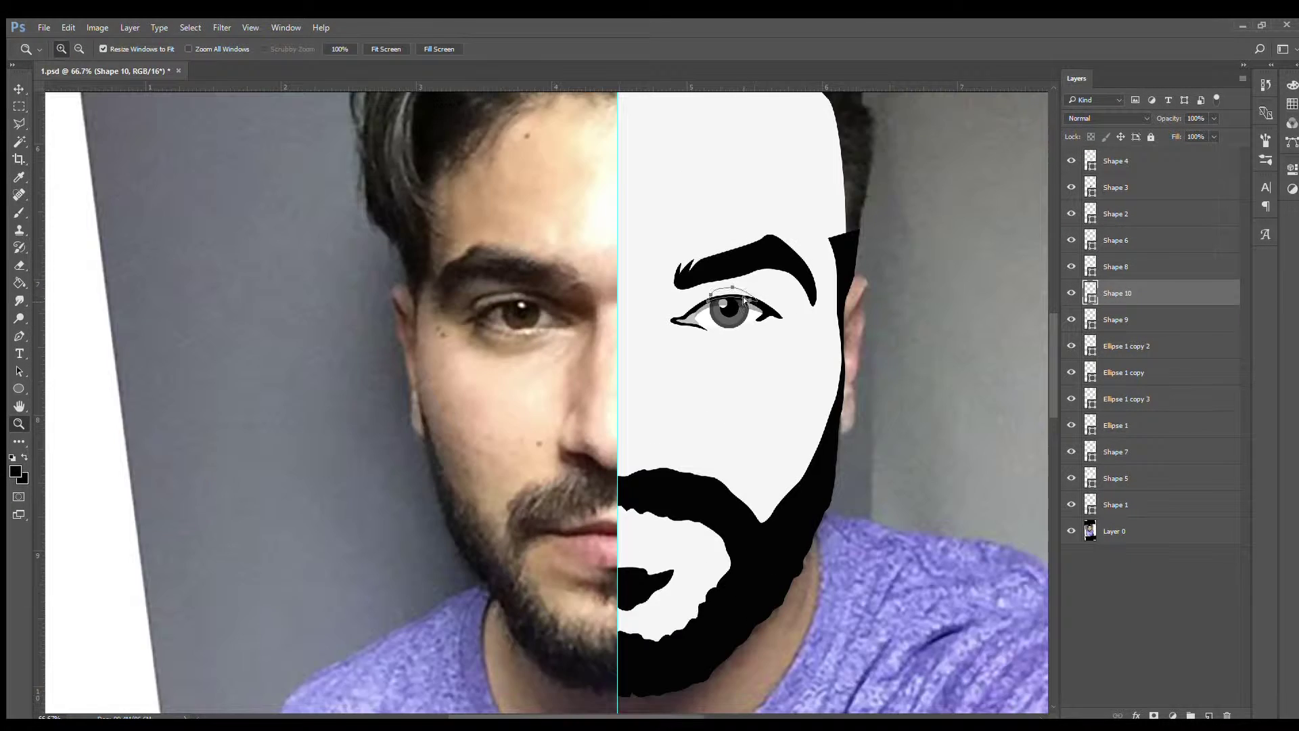
Step: Move the nostril shape above the white face fill in the layer stack
drag(744, 300, 627, 299)
key(v)
drag(1117, 504, 1118, 468)
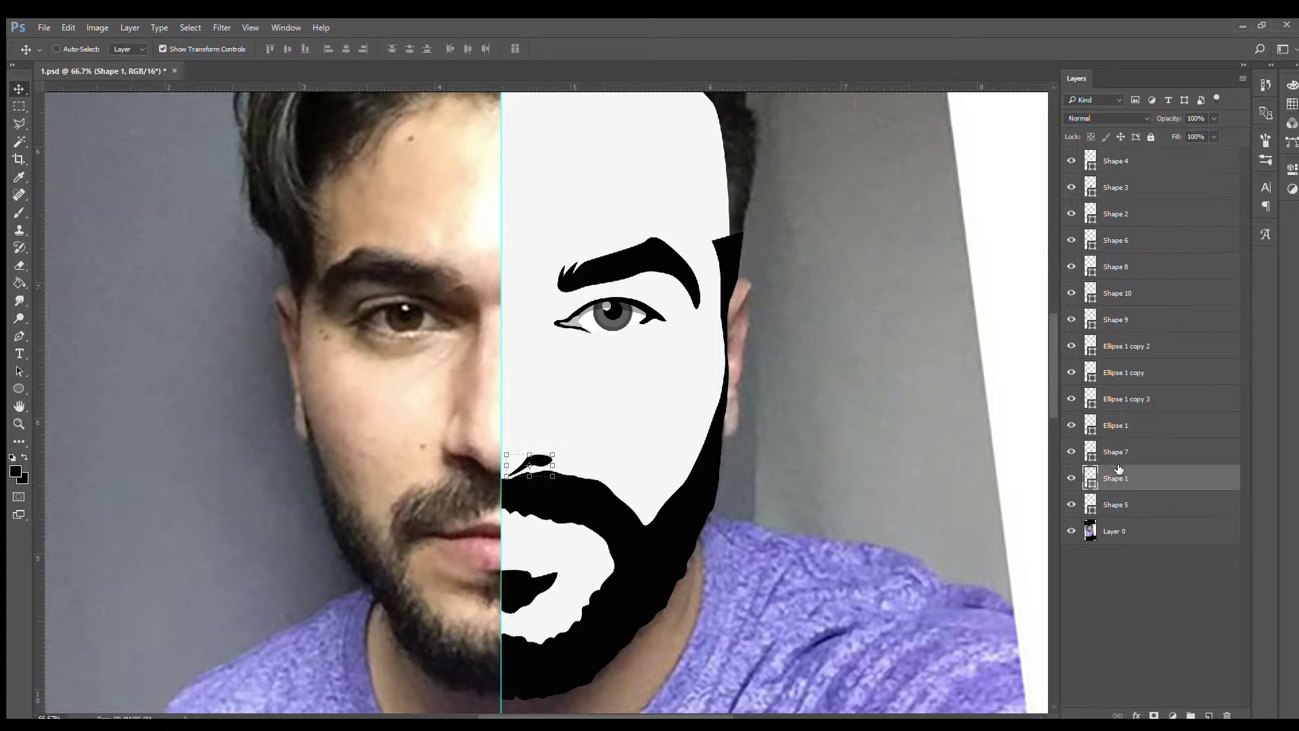
key(z)
alt+click(534, 365)
click(594, 357)
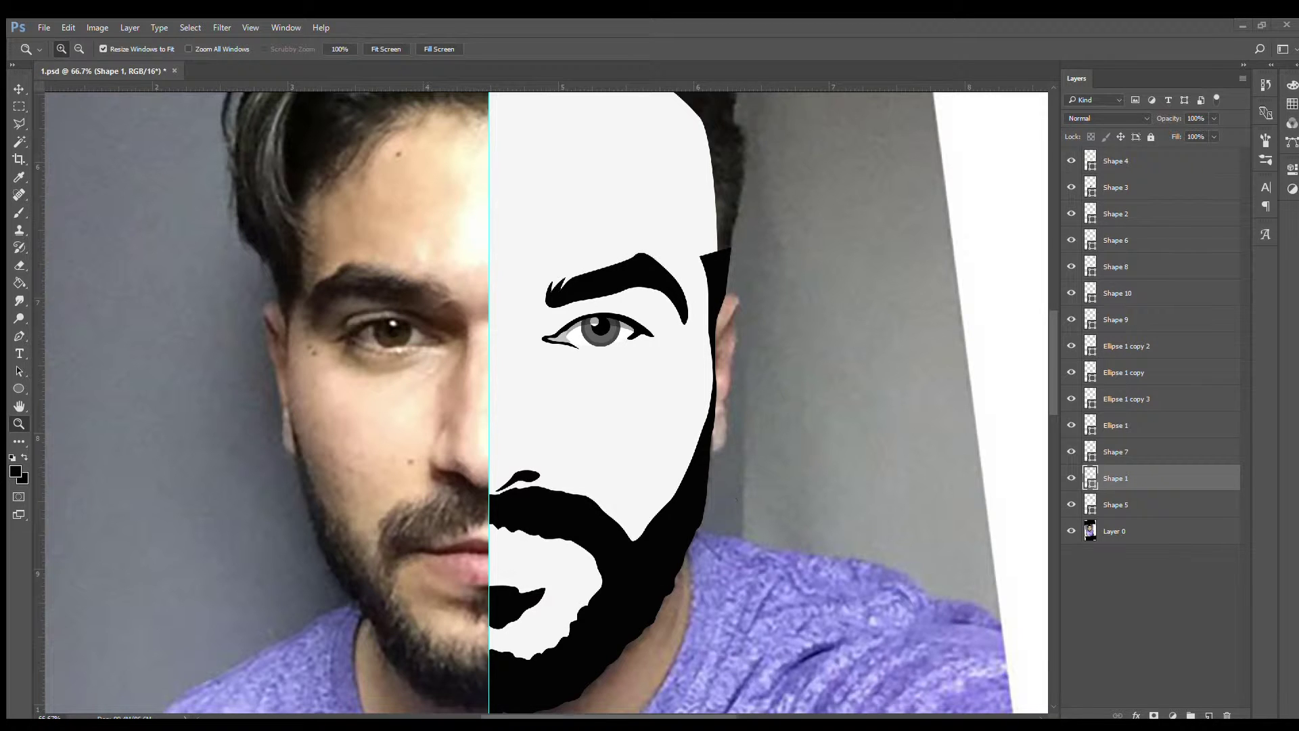
Step: Zoom in on the ear and trace a white highlight shape down its edge
alt+click(651, 380)
key(p)
click(683, 359)
drag(728, 332, 722, 393)
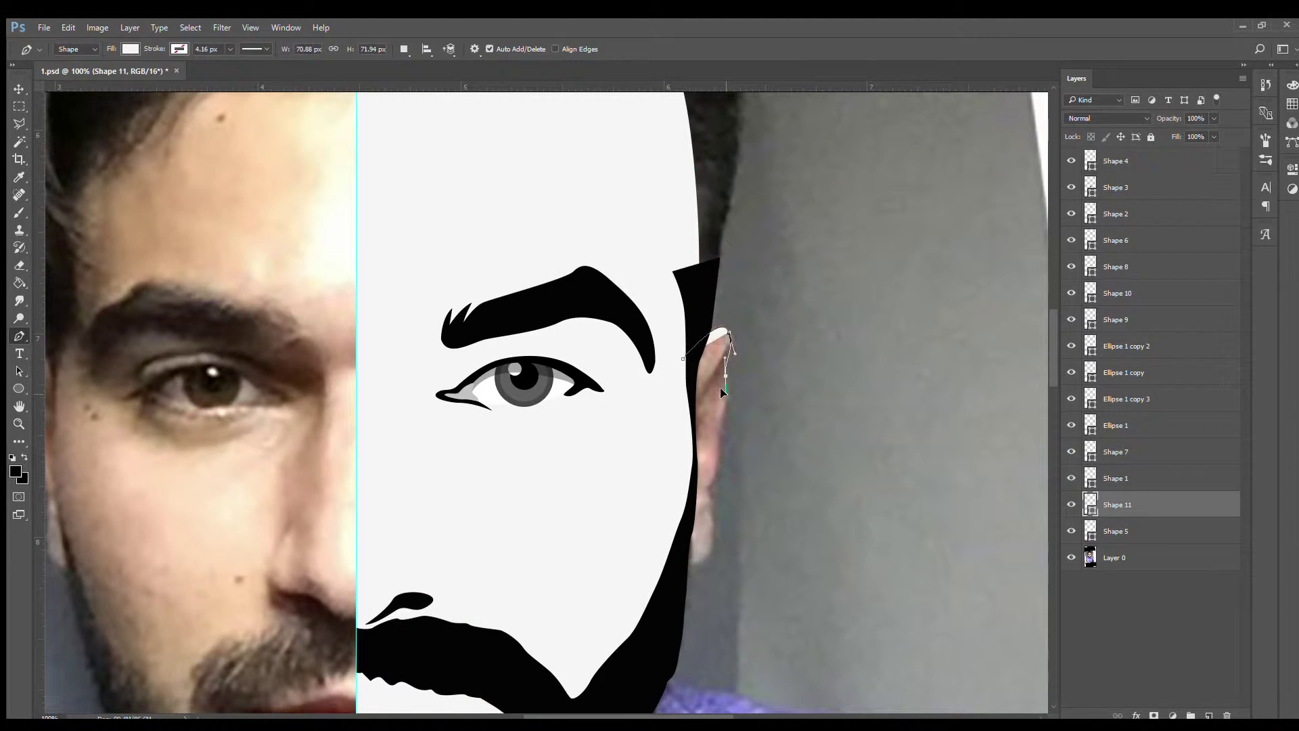
drag(718, 441, 716, 467)
drag(717, 514, 713, 524)
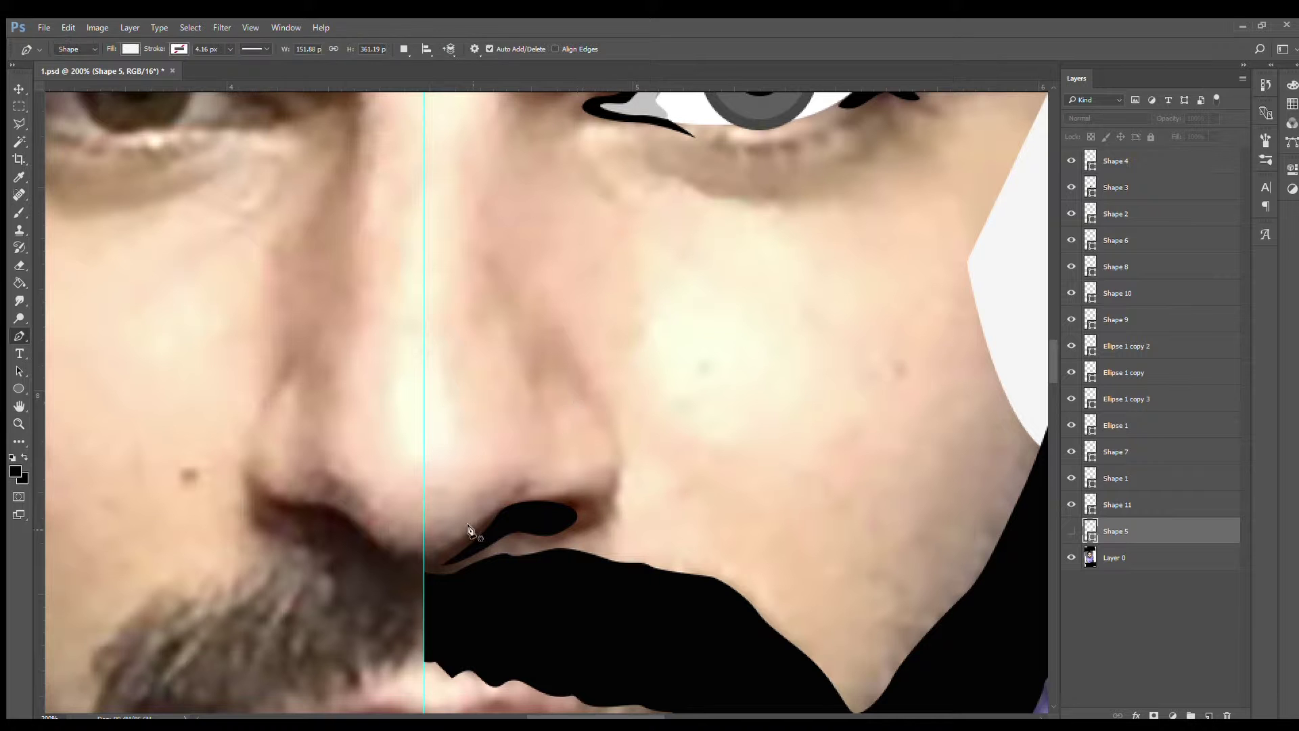
Step: Close the nostril rim shape and recolour it dark grey
click(423, 557)
mouse_move(482, 516)
mouse_down()
mouse_move(503, 489)
mouse_move(588, 501)
mouse_move(595, 527)
mouse_up()
drag(517, 543, 496, 548)
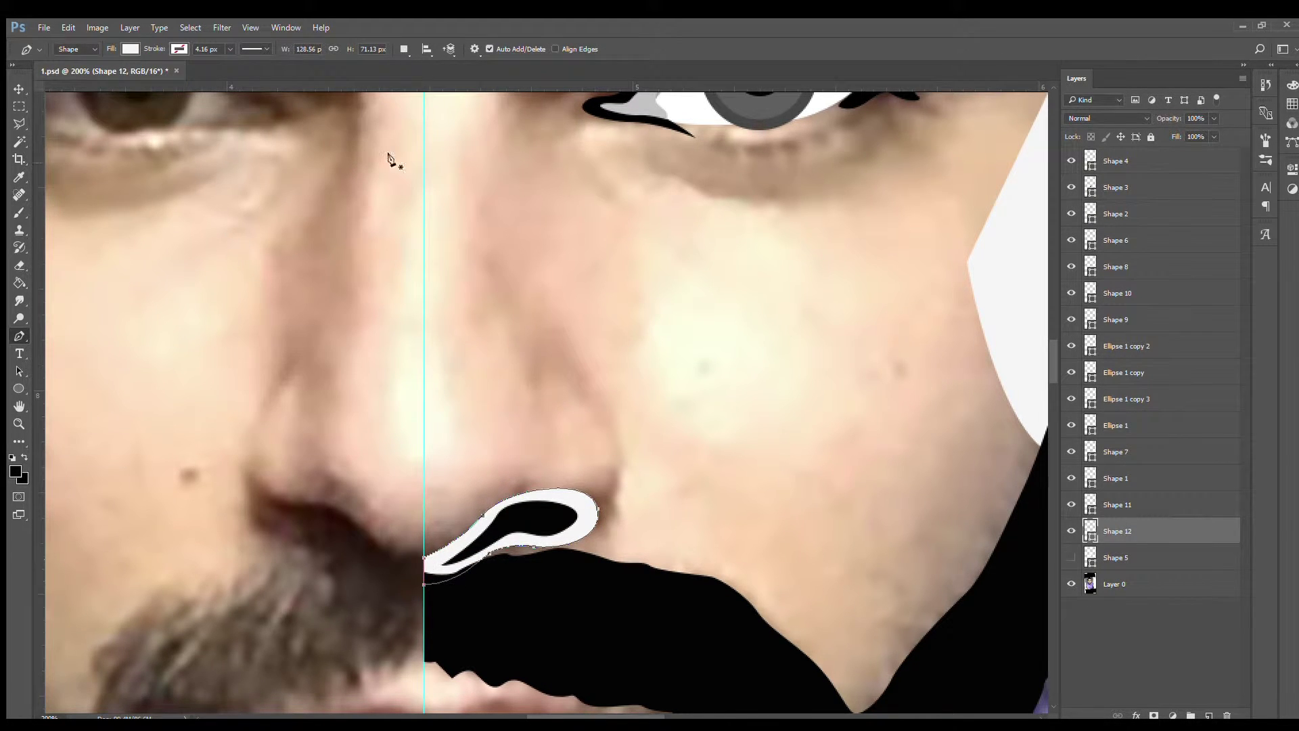
key(i)
key(ctrl+0)
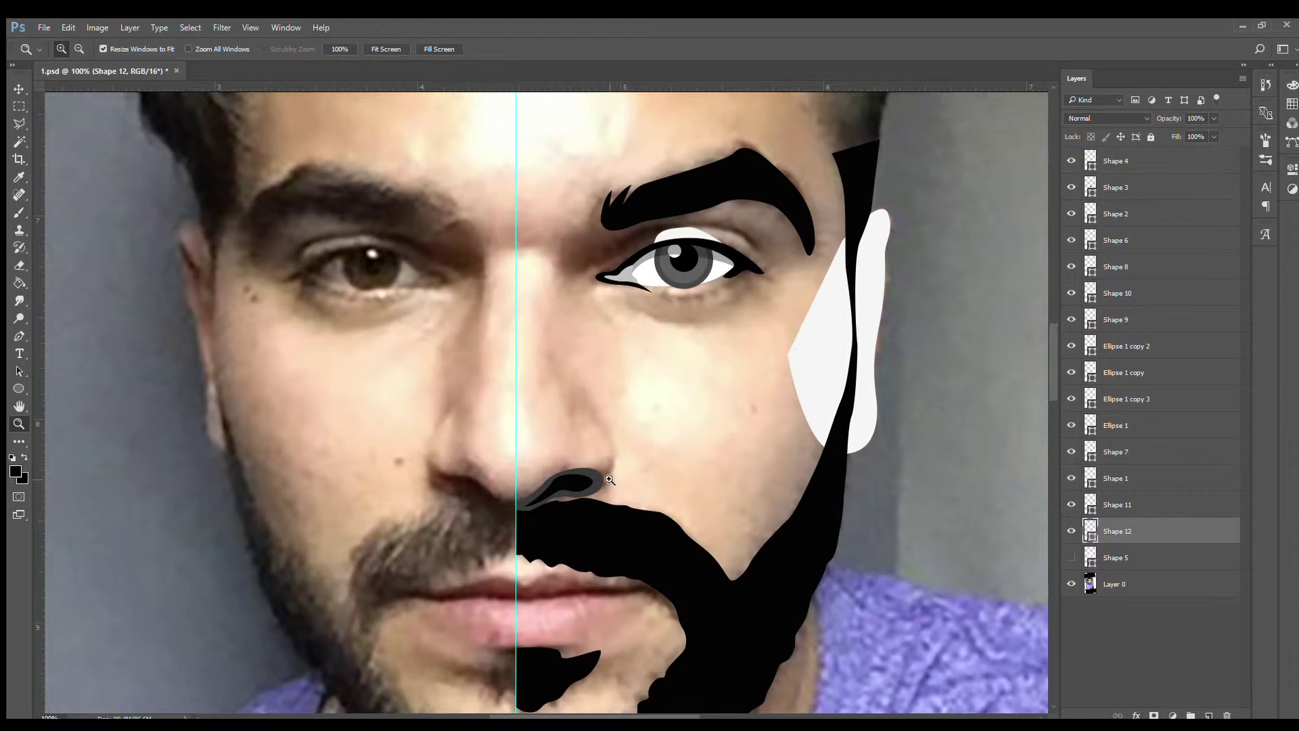
scroll(474, 514, up, 5)
click(19, 337)
Step: Draw a closed hook-shaped highlight running up the side of the nose
key(p)
click(599, 423)
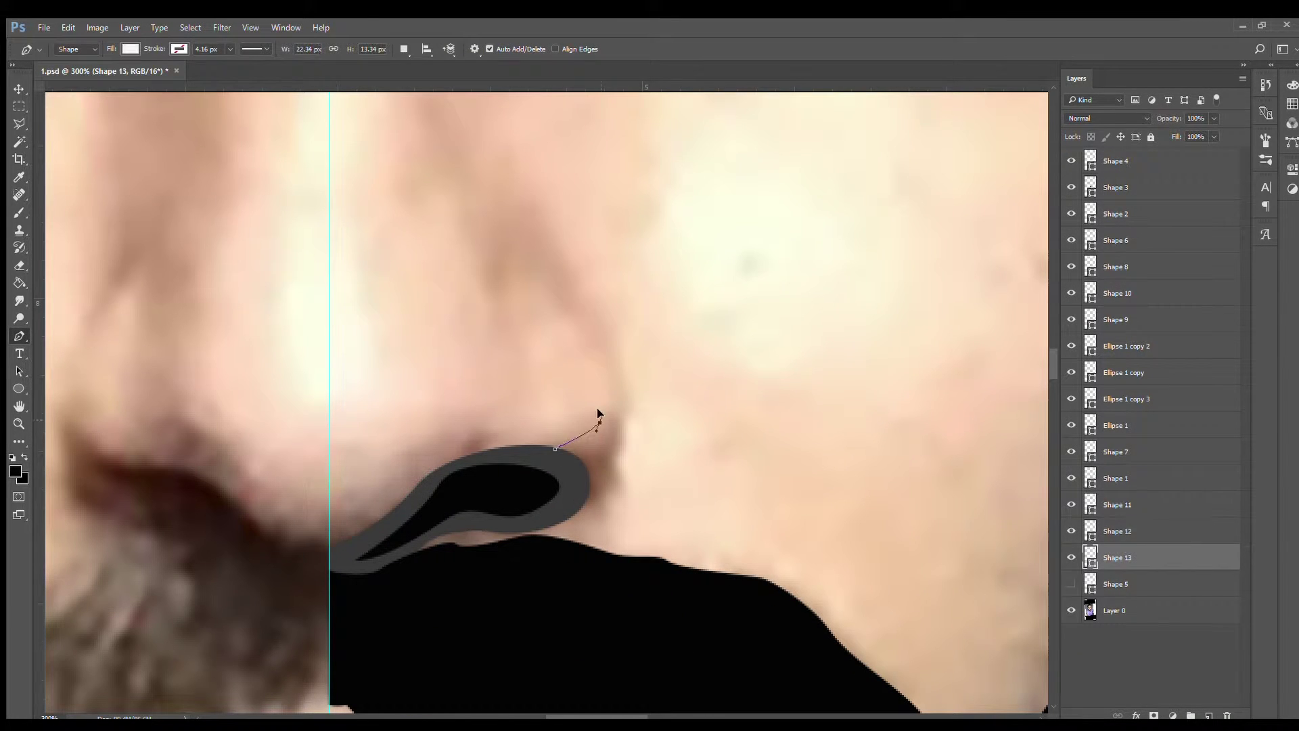
click(555, 448)
drag(520, 254, 477, 249)
click(496, 318)
drag(462, 191, 470, 129)
scroll(574, 307, up, 3)
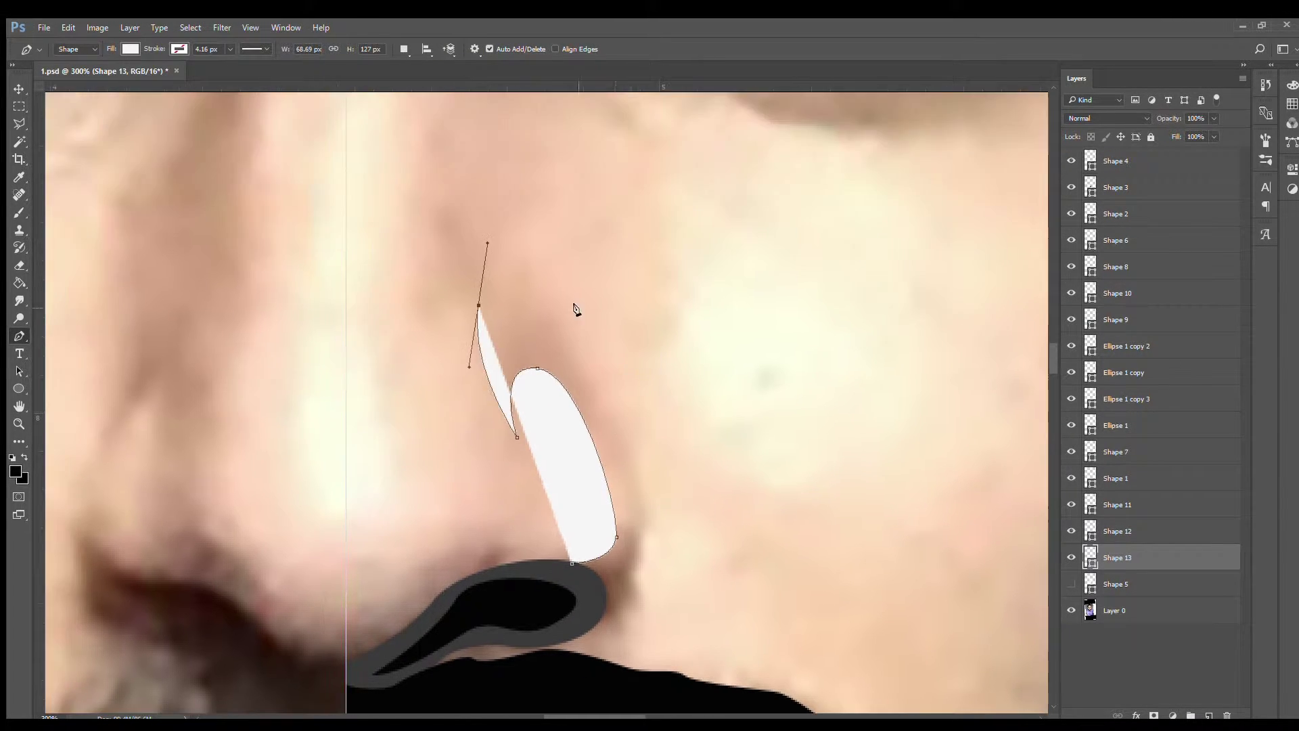
drag(614, 411, 636, 484)
drag(571, 639, 452, 644)
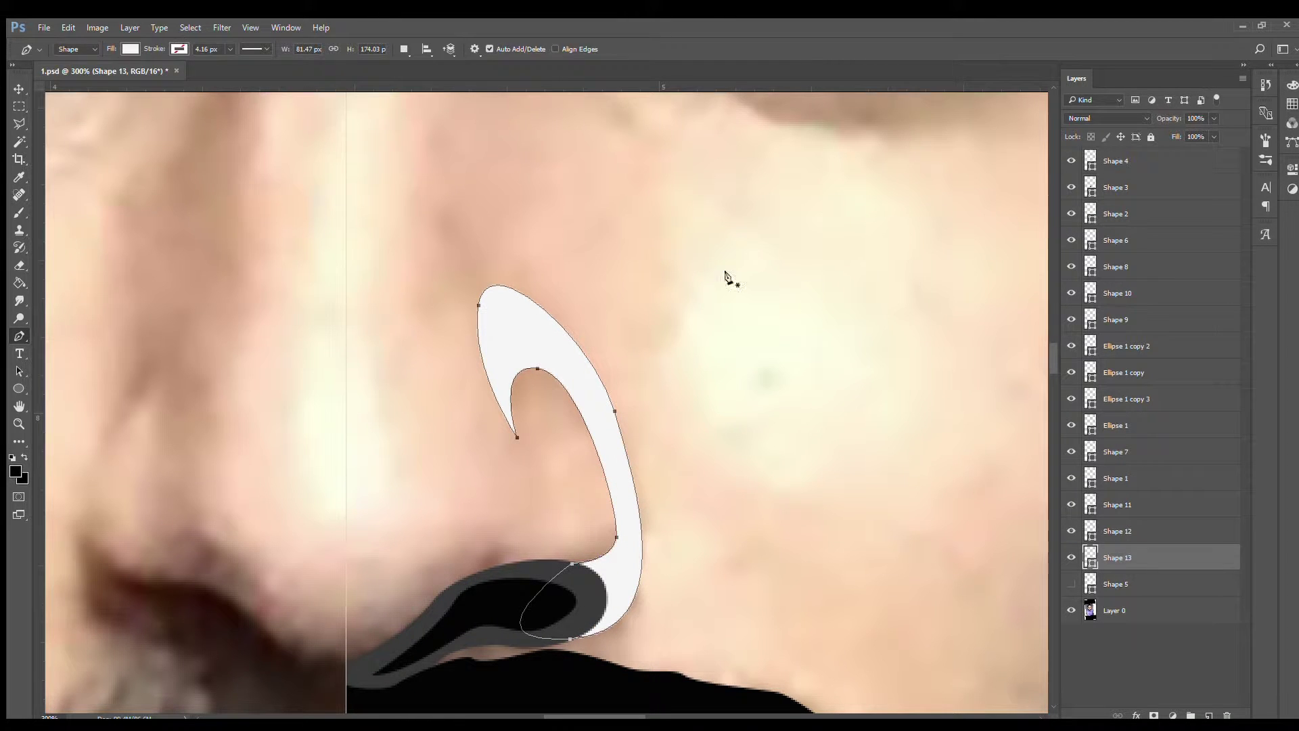
Step: Give the hook highlight a light grey colour and save the document
key(i)
key(z)
key(ctrl+minus)
key(ctrl+minus)
key(ctrl+minus)
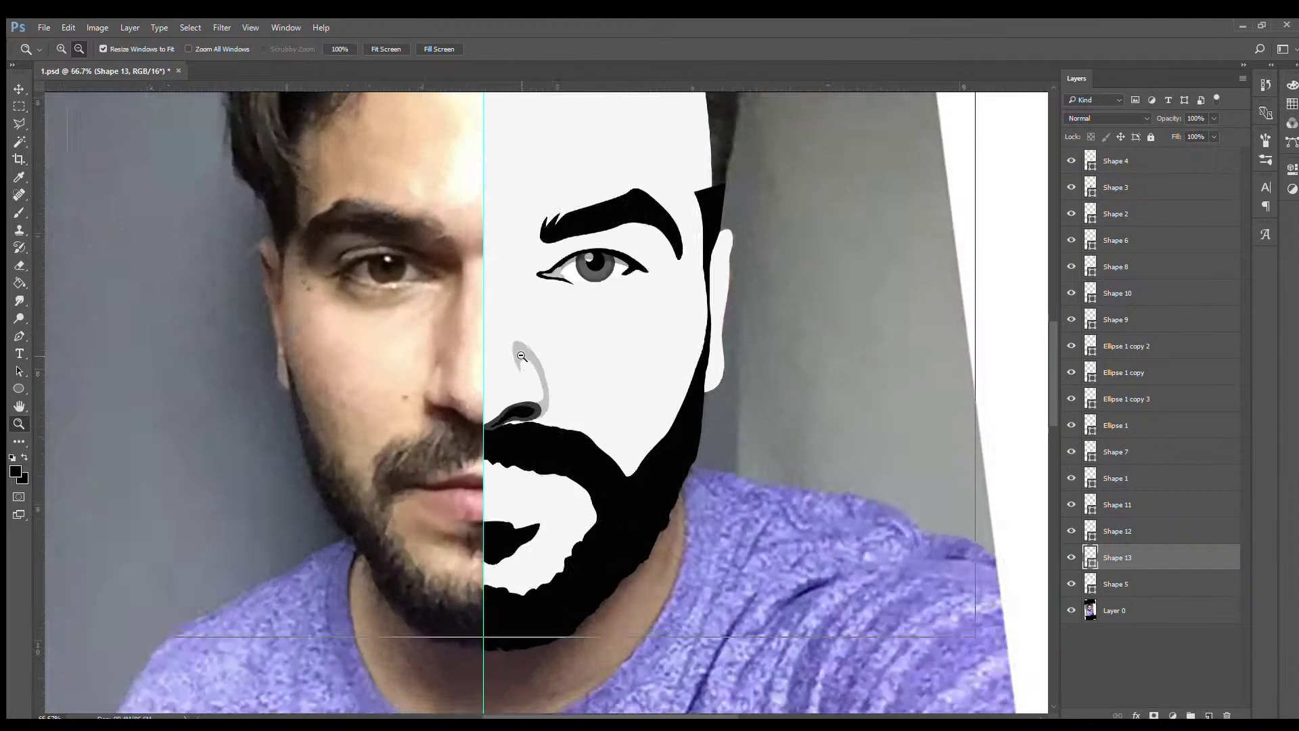
key(ctrl+s)
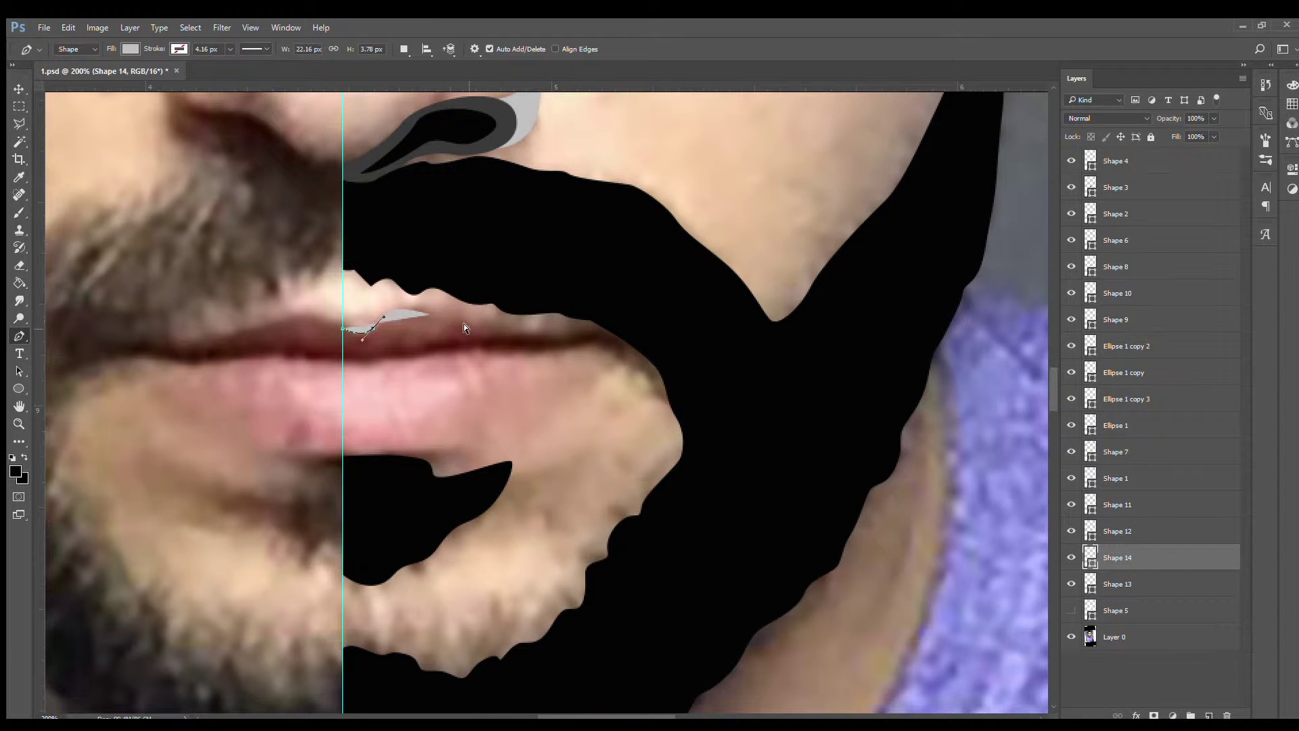
Step: Trace the light grey strip along the upper lip line
drag(623, 342, 340, 369)
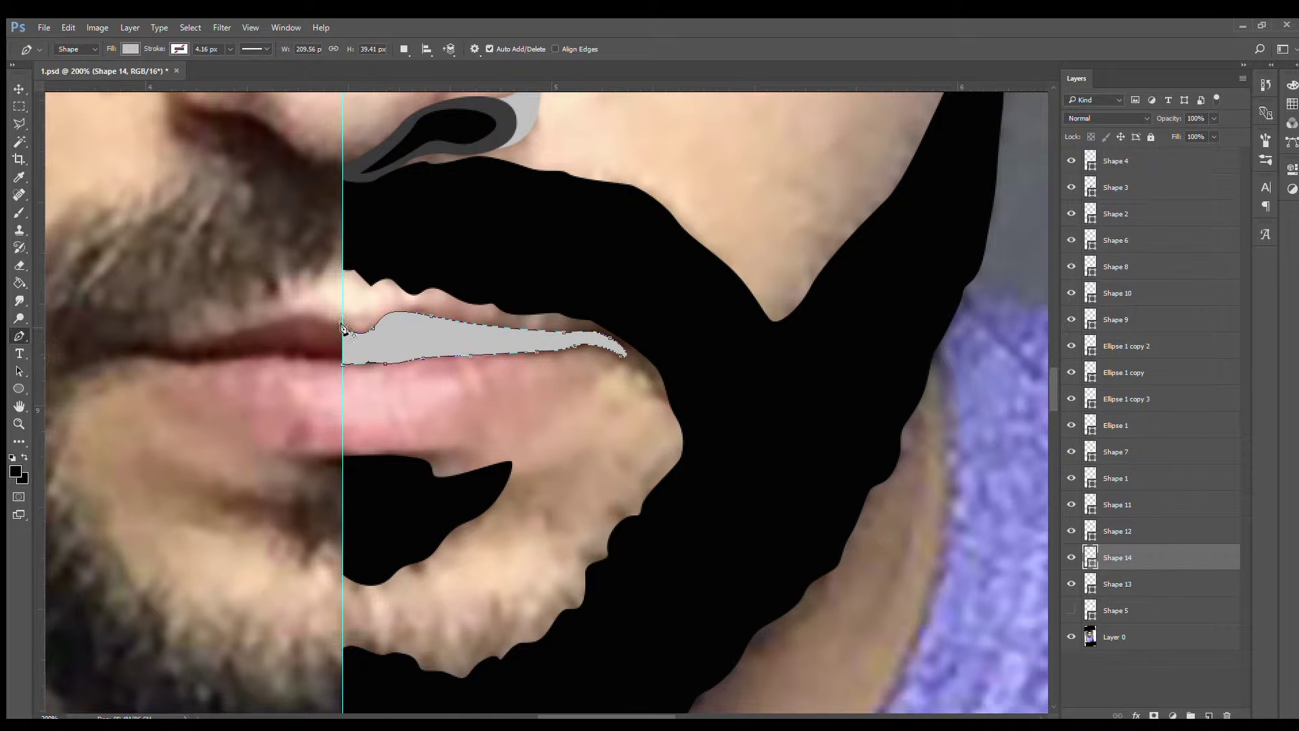
key(ctrl+alt+z)
key(ctrl+alt+z)
key(ctrl+alt+z)
key(ctrl+alt+z)
key(ctrl+alt+z)
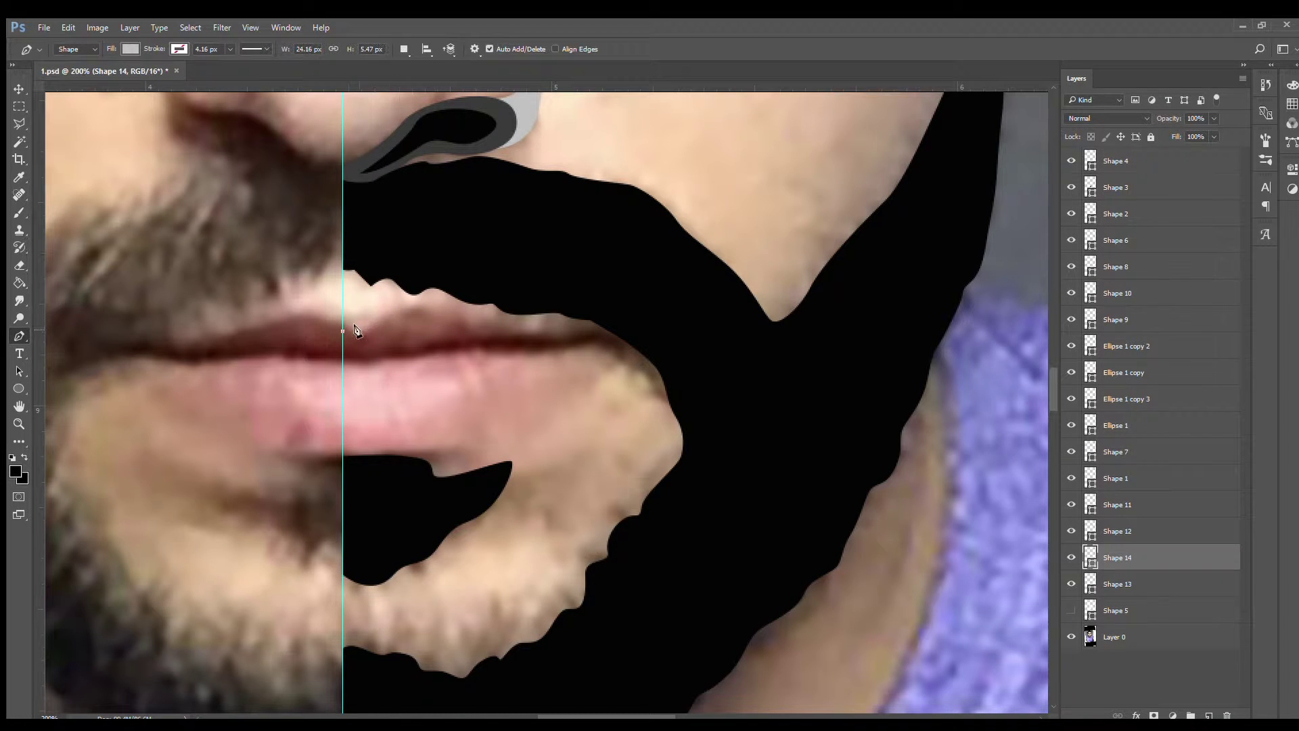
key(ctrl+shift+z)
key(ctrl+shift+z)
key(ctrl+shift+z)
key(ctrl+shift+z)
key(ctrl+shift+z)
key(ctrl+shift+z)
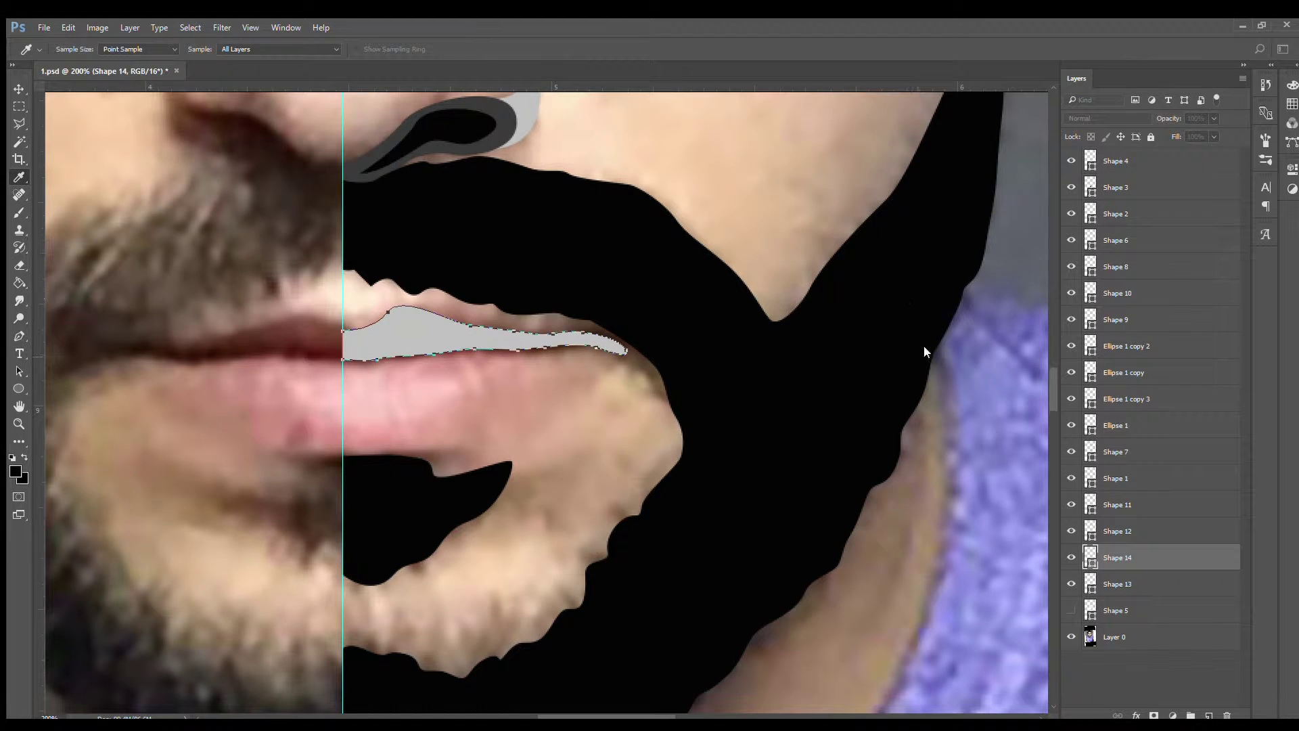
Step: Draw the closed darker grey lip shape from the lip's left corner
click(343, 452)
drag(569, 395, 604, 363)
click(623, 355)
click(526, 337)
click(422, 335)
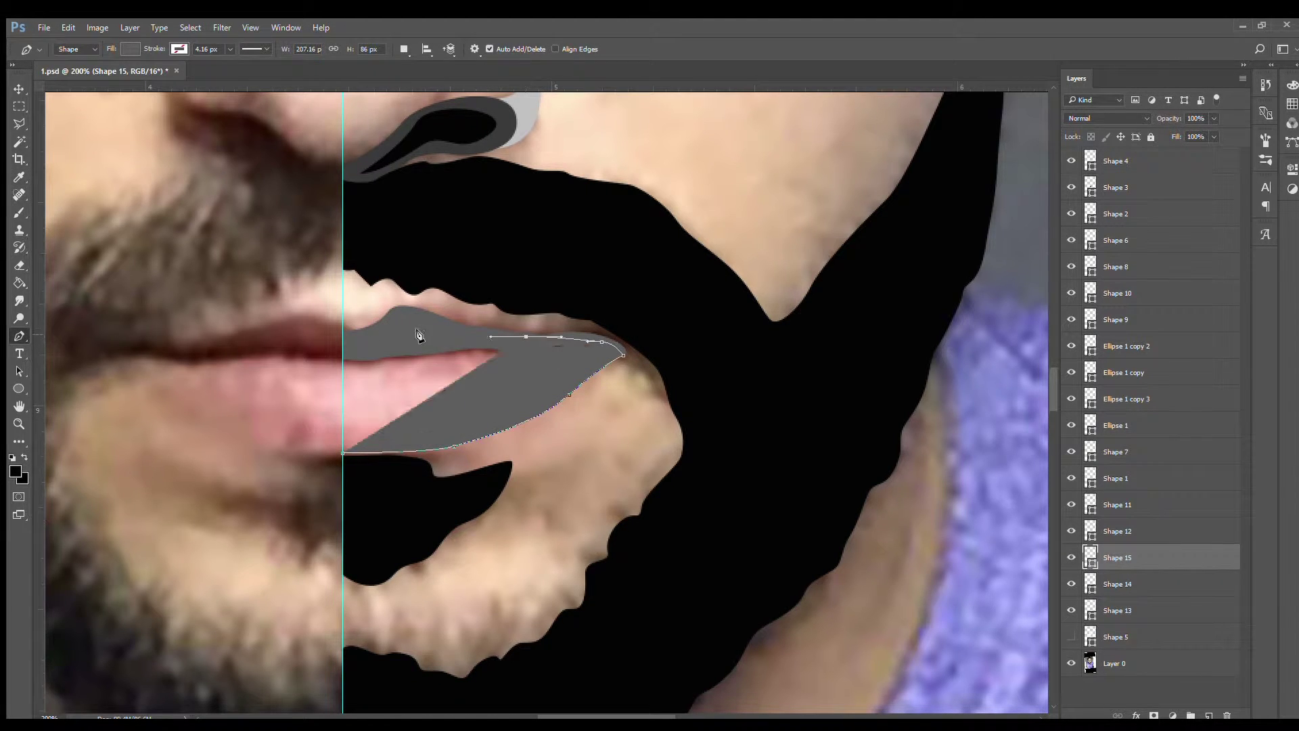
click(342, 343)
click(342, 452)
Step: Move the darker lip shape beneath the light strip and zoom out to check
key(ctrl+bracketleft)
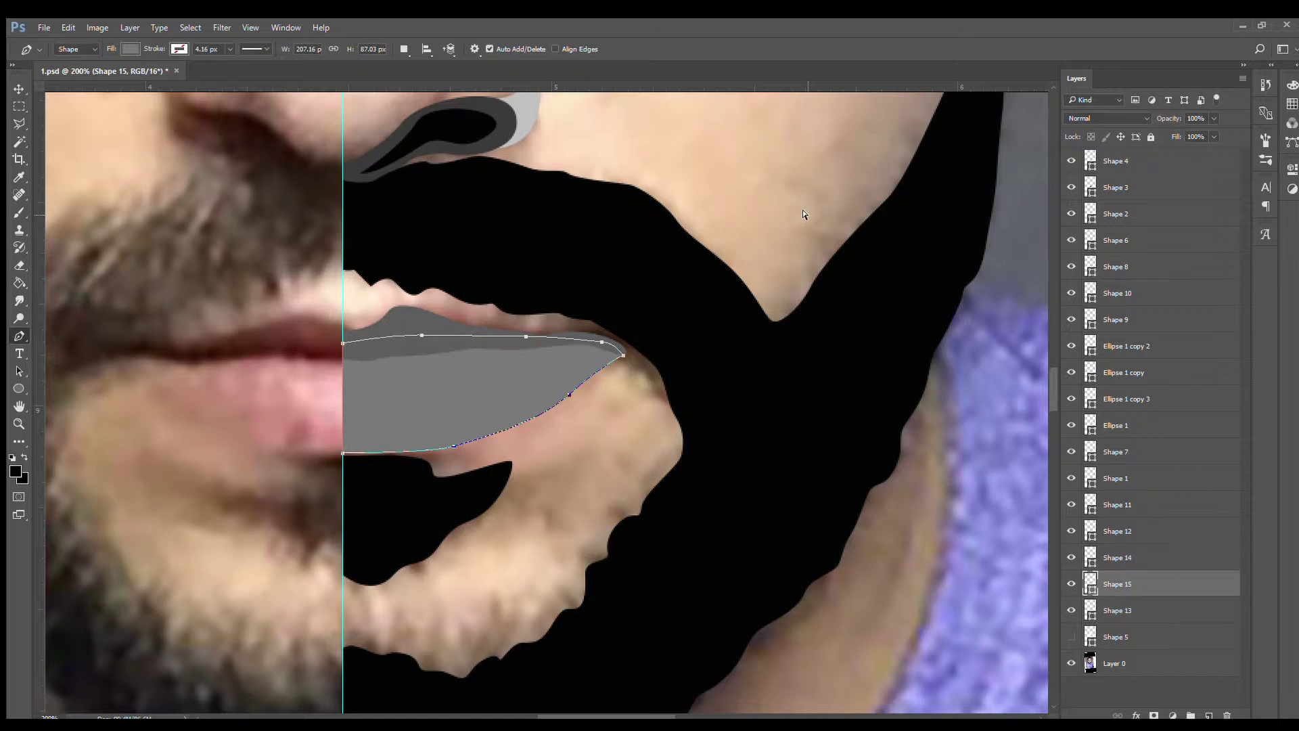
key(z)
alt+click(487, 377)
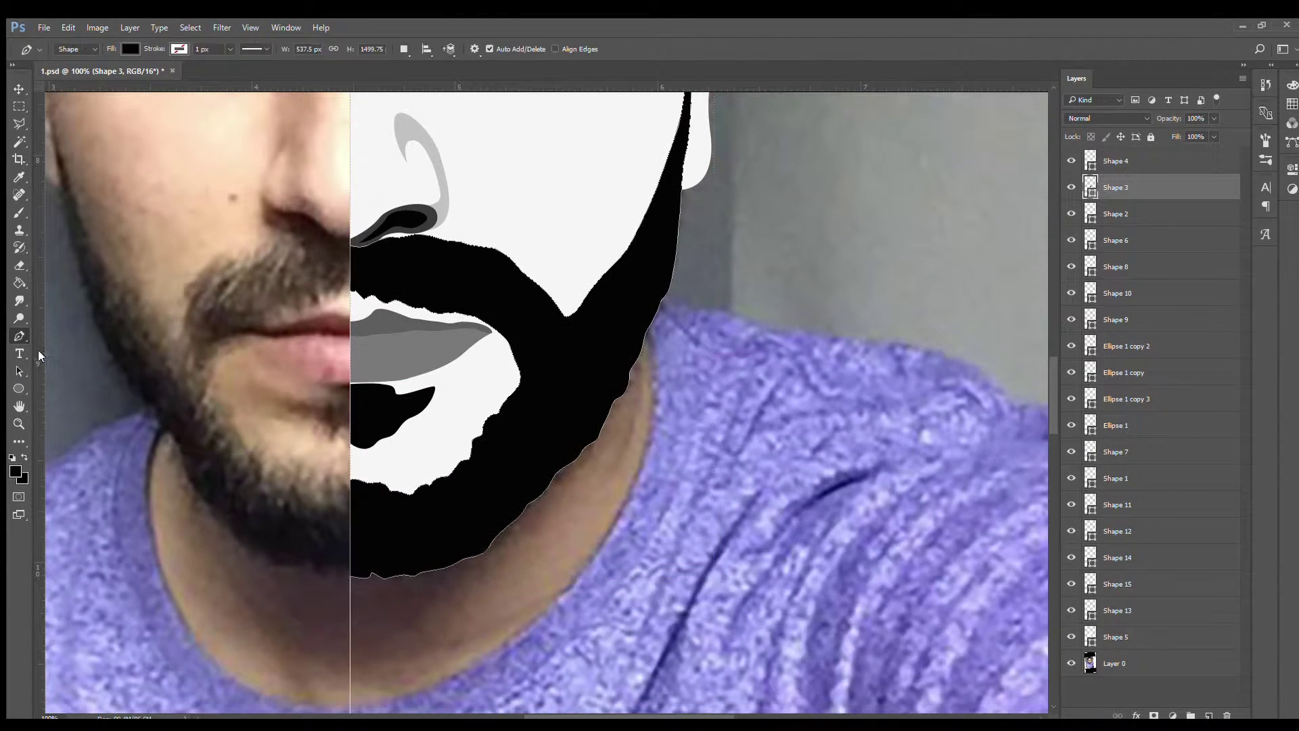
click(39, 355)
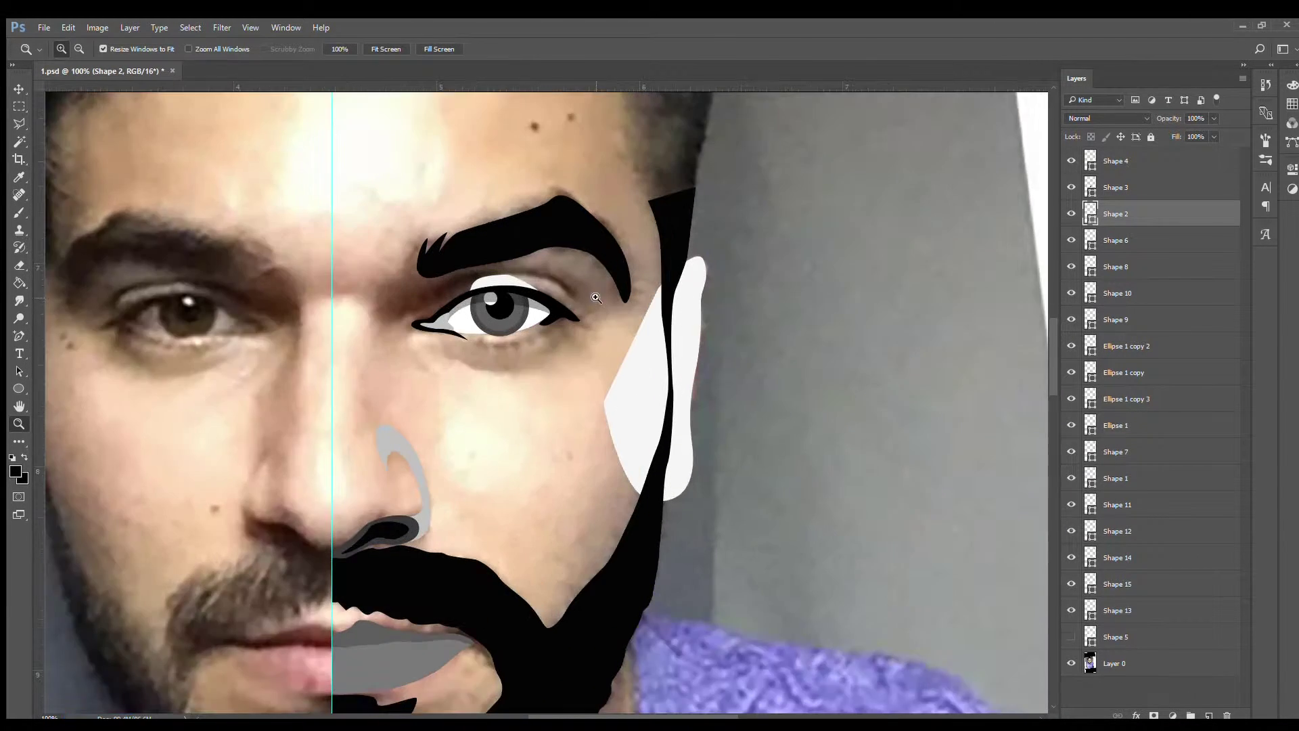
Step: Draw a grey shadow shape at the eyebrow's inner end, checking it at reduced opacity
click(596, 298)
key(p)
click(352, 238)
drag(320, 278, 315, 301)
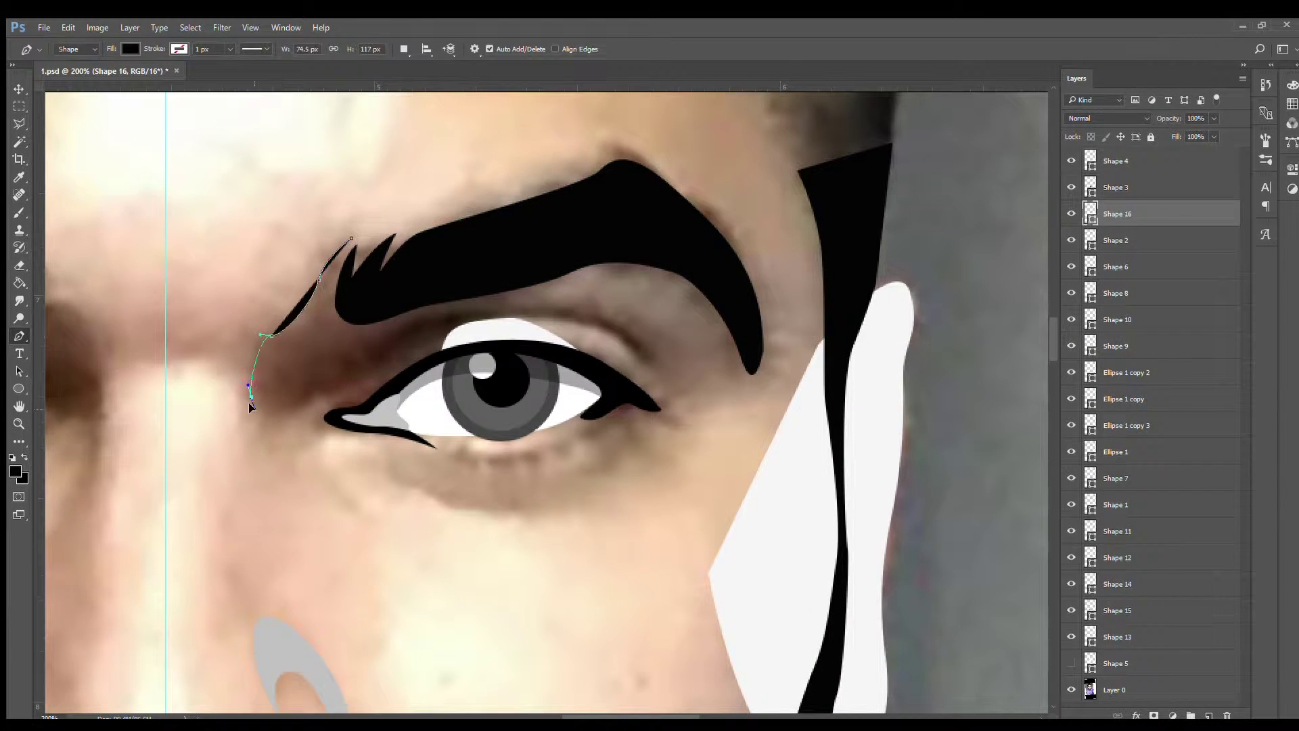
click(307, 401)
drag(333, 392, 496, 412)
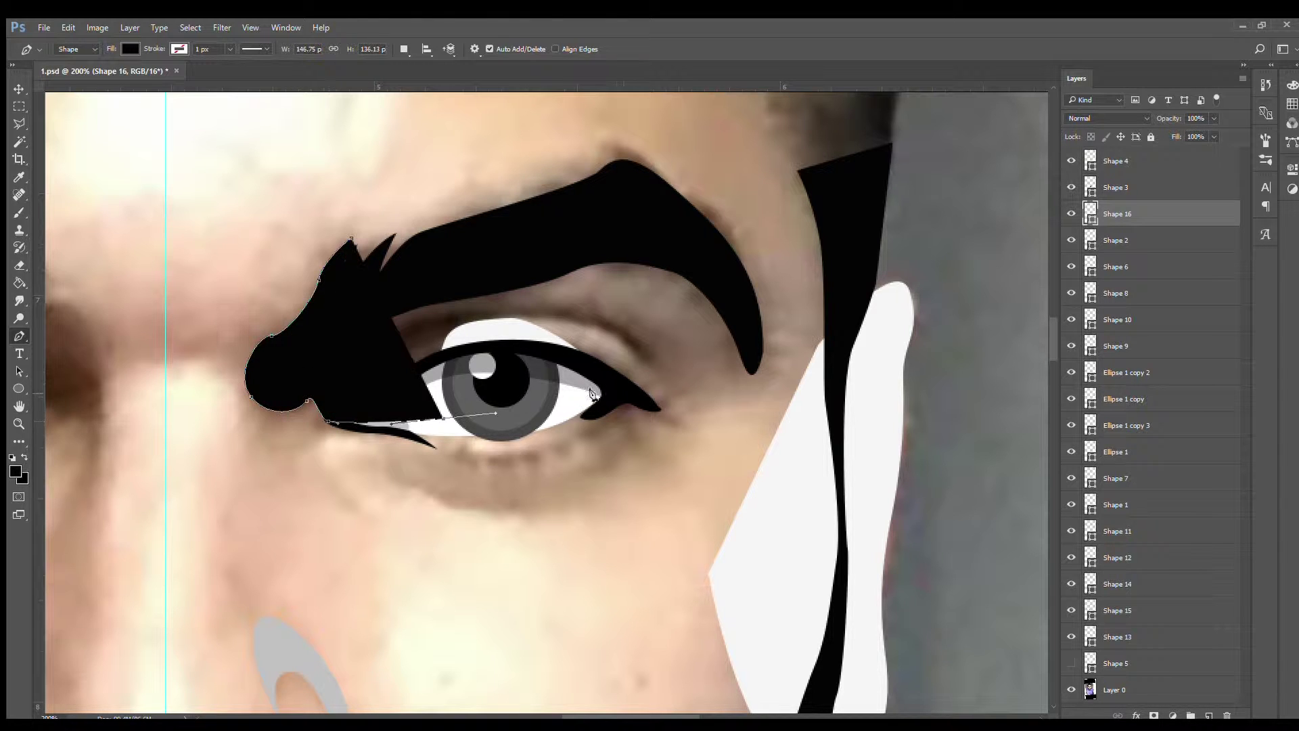
click(559, 357)
drag(500, 313, 502, 300)
key(1)
key(6)
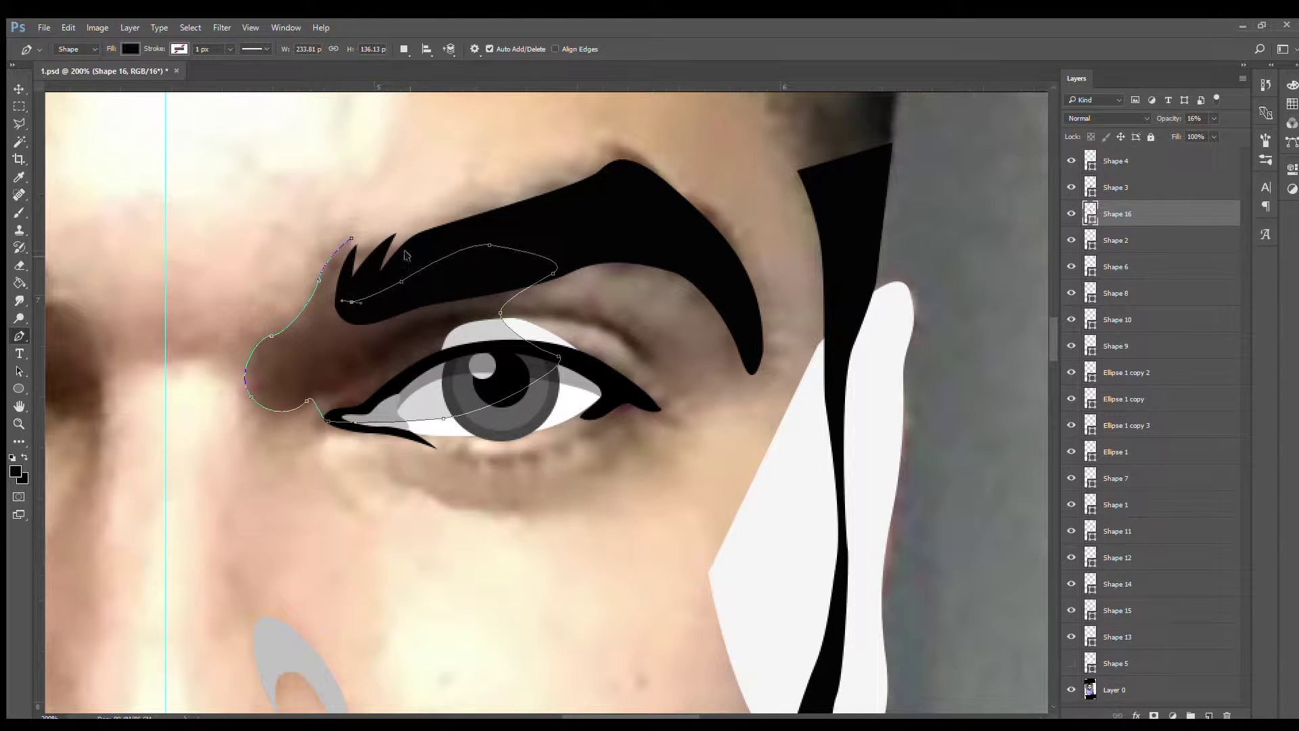
key(0)
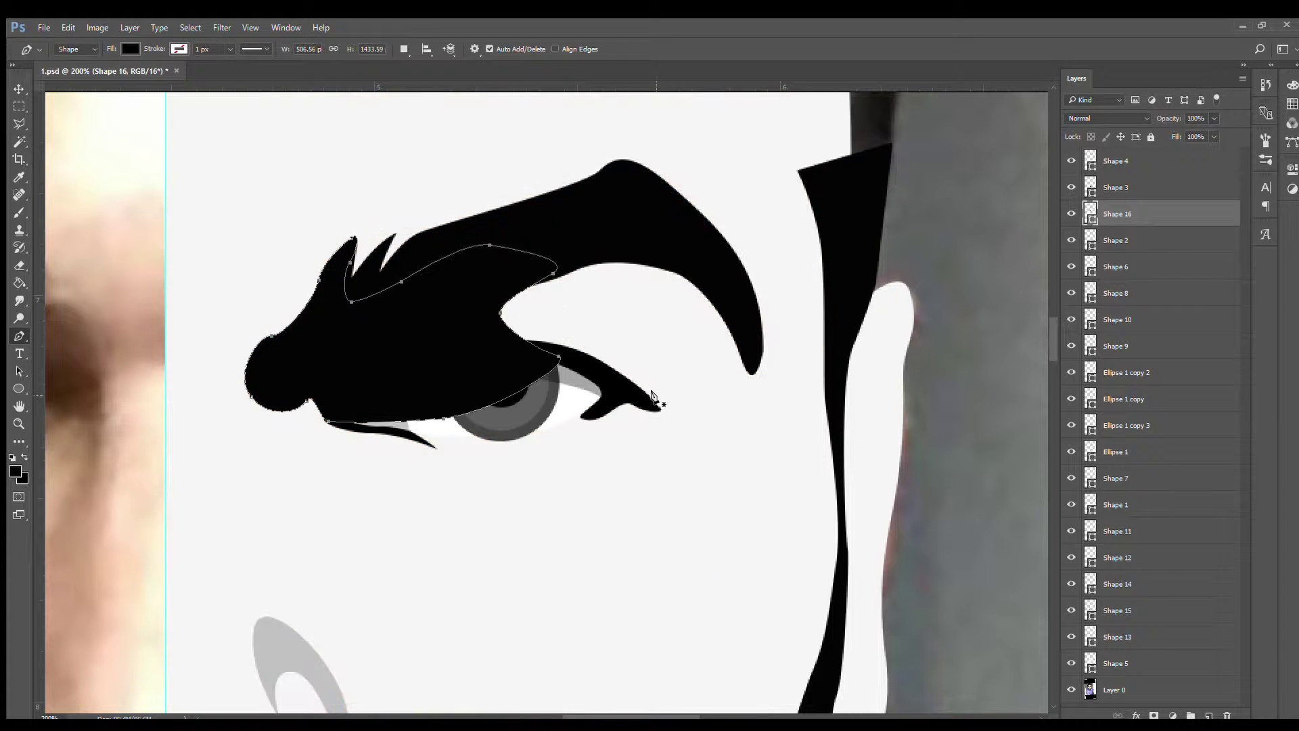
key(i)
Step: Move the brow shadow layer down below the eyebrow and eye layers
key(p)
key(ctrl+bracketleft)
key(ctrl+bracketleft)
key(ctrl+bracketleft)
key(ctrl+bracketleft)
key(ctrl+bracketleft)
key(ctrl+bracketleft)
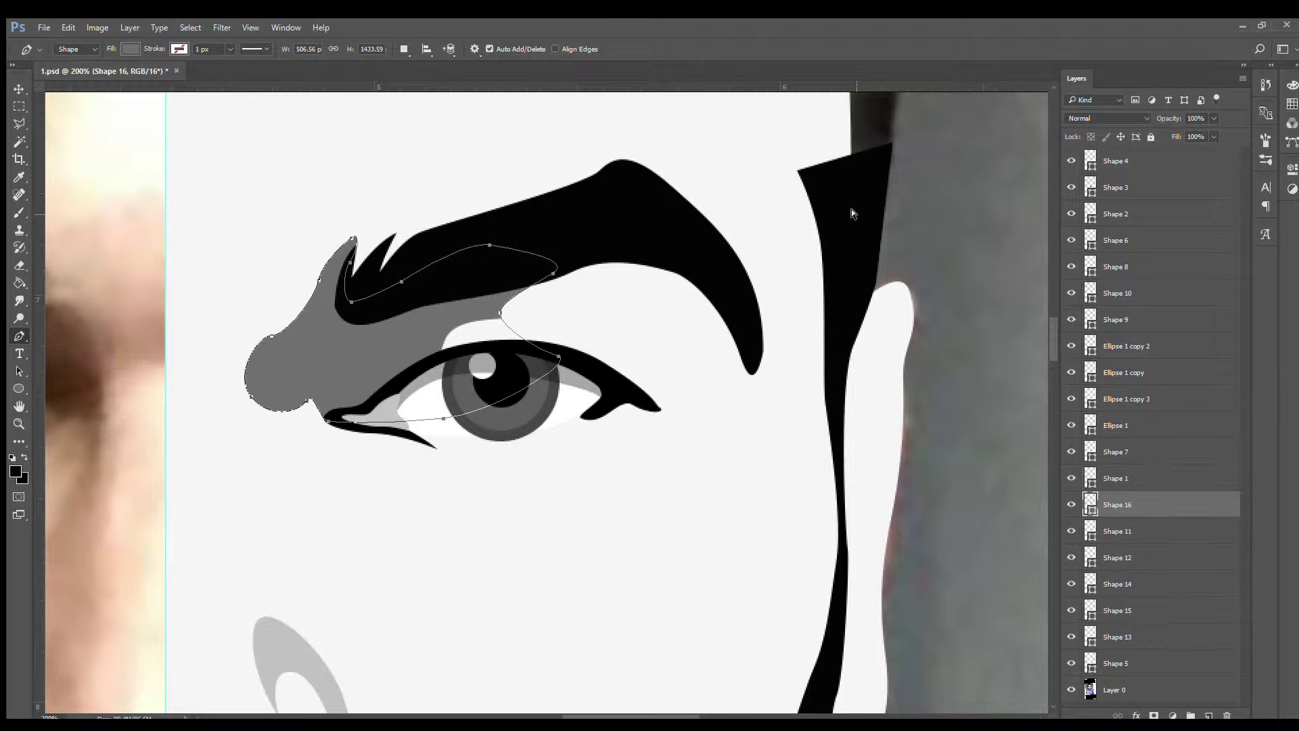
key(ctrl+bracketleft)
key(ctrl+bracketleft)
key(ctrl+bracketleft)
key(ctrl+bracketright)
key(ctrl+bracketright)
key(ctrl+bracketright)
key(ctrl+bracketleft)
key(z)
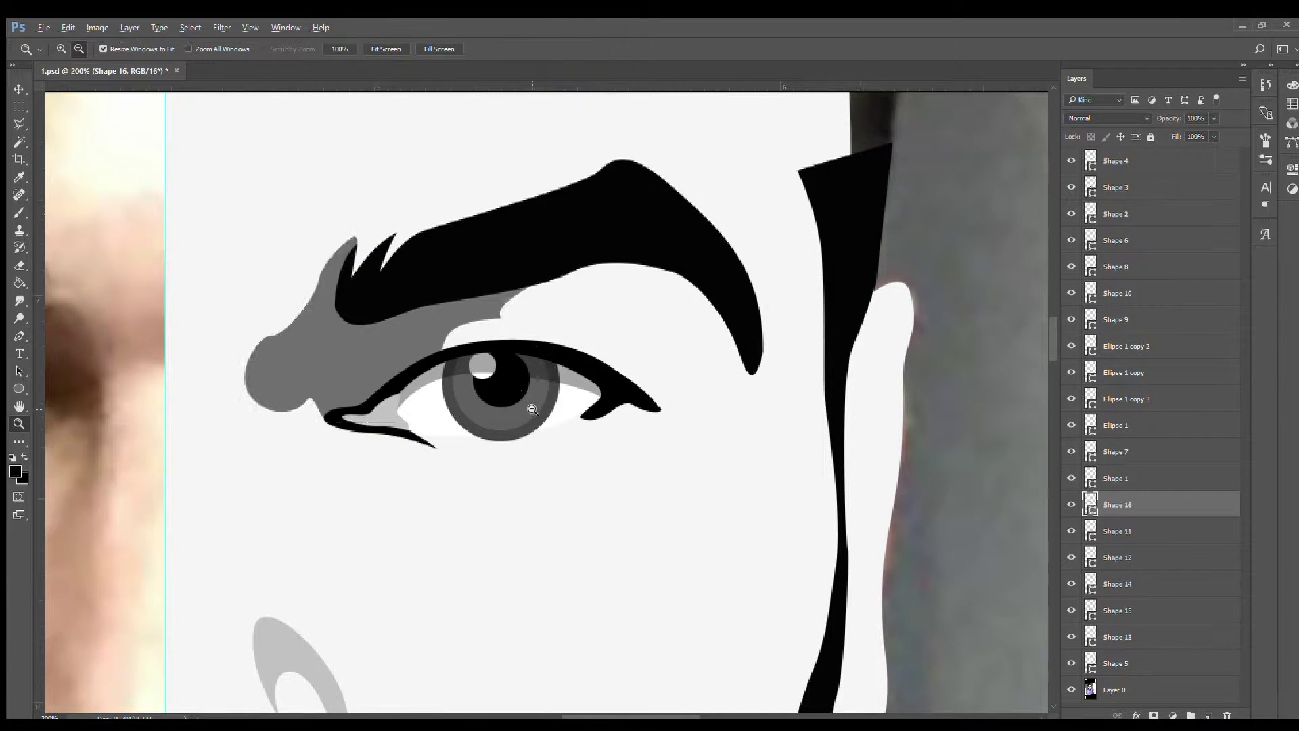
alt+click(557, 291)
alt+click(556, 291)
click(556, 291)
Step: Trace a grey eyelid-crease shape above the eye over the photo, at lowered opacity
click(1071, 664)
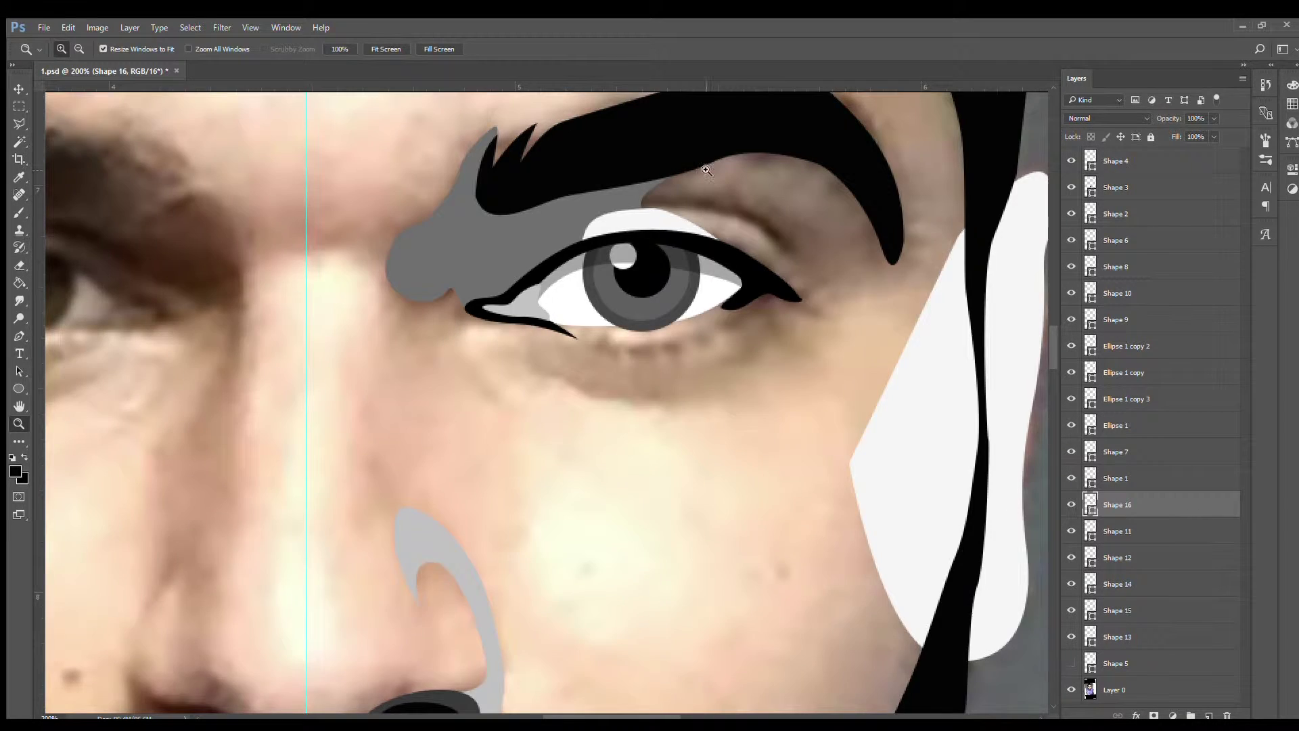
click(509, 318)
key(v)
click(1071, 504)
key(p)
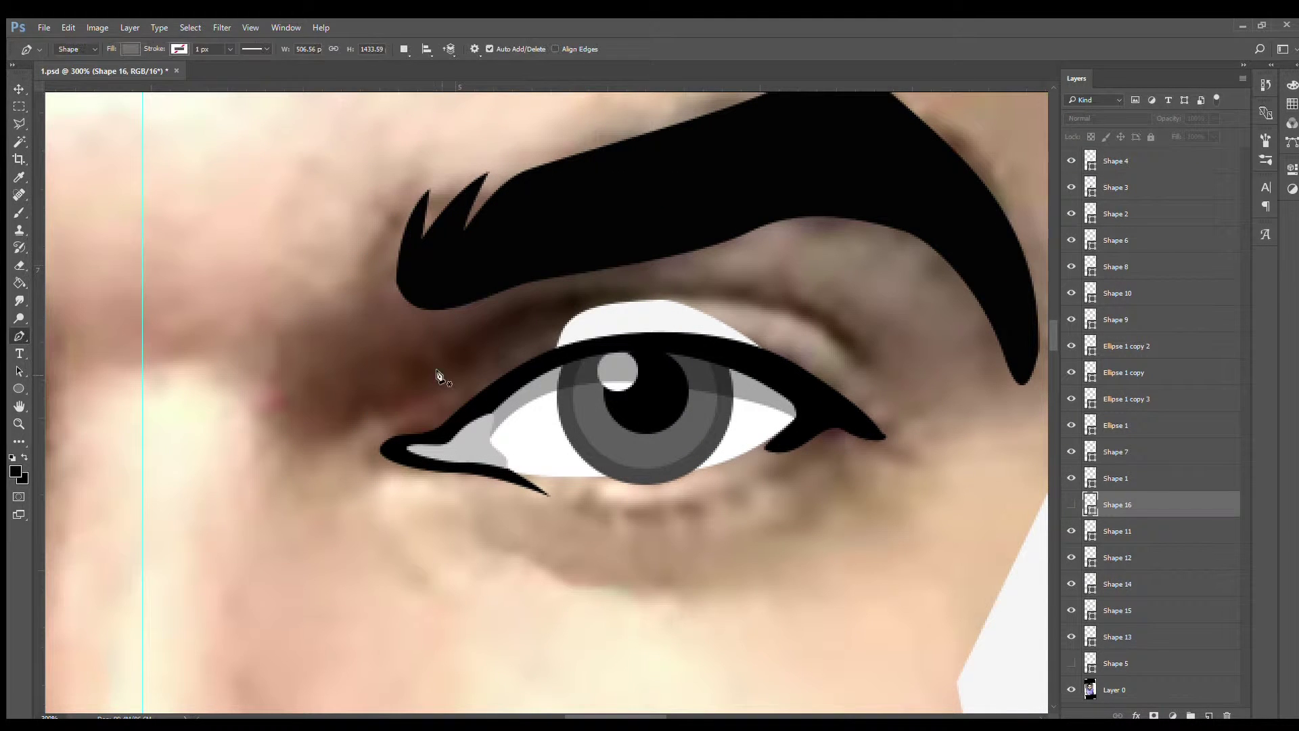
click(441, 374)
click(488, 326)
click(574, 295)
drag(754, 287, 777, 290)
drag(872, 363, 885, 381)
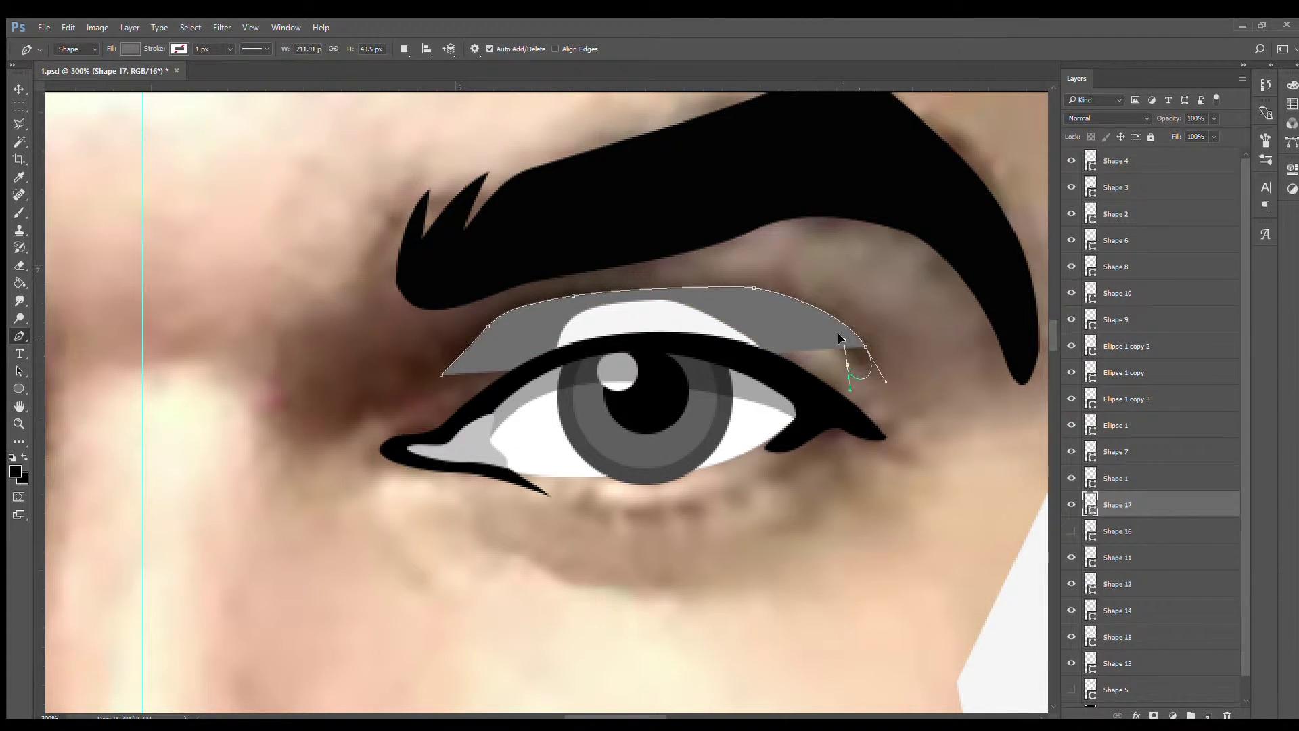
key(1)
key(8)
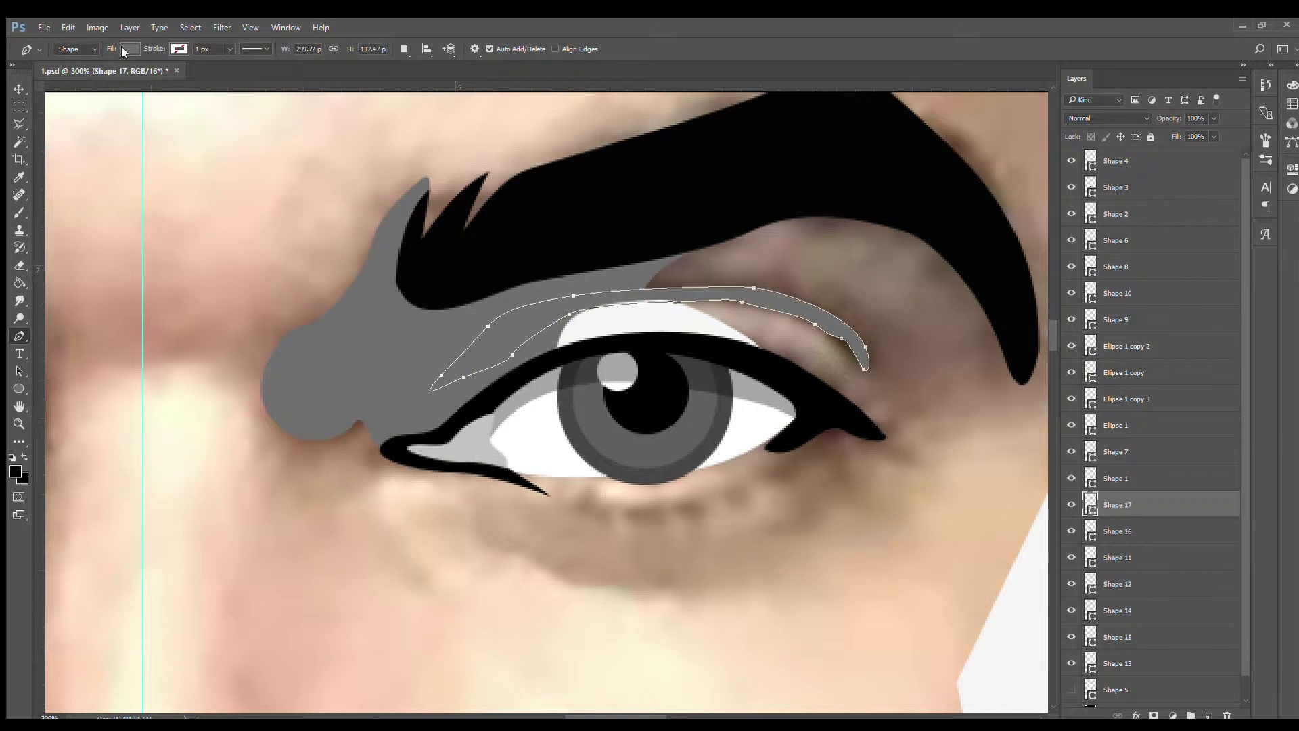
Step: Save the document and zoom out to view the whole photo
key(z)
key(ctrl+0)
key(ctrl+s)
key(ctrl+minus)
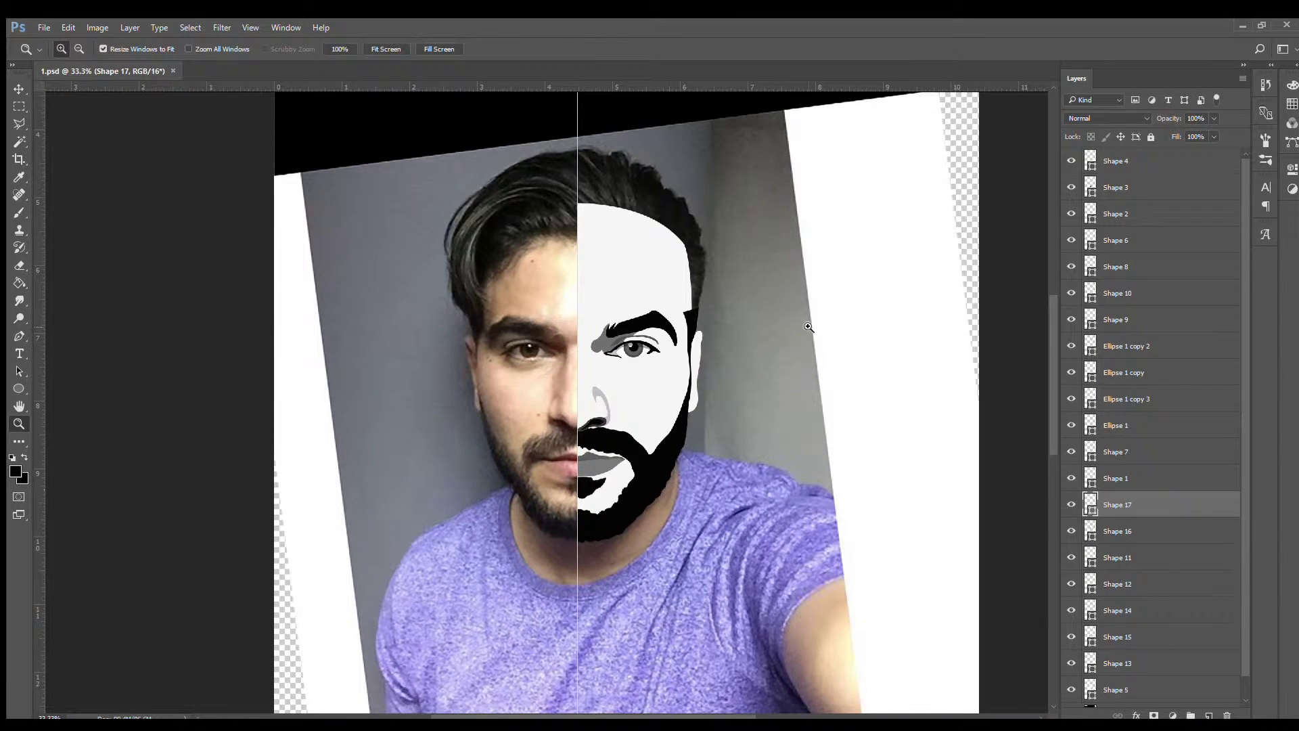
Step: Select the Shape 12 layer and zoom in around the eye
click(603, 412)
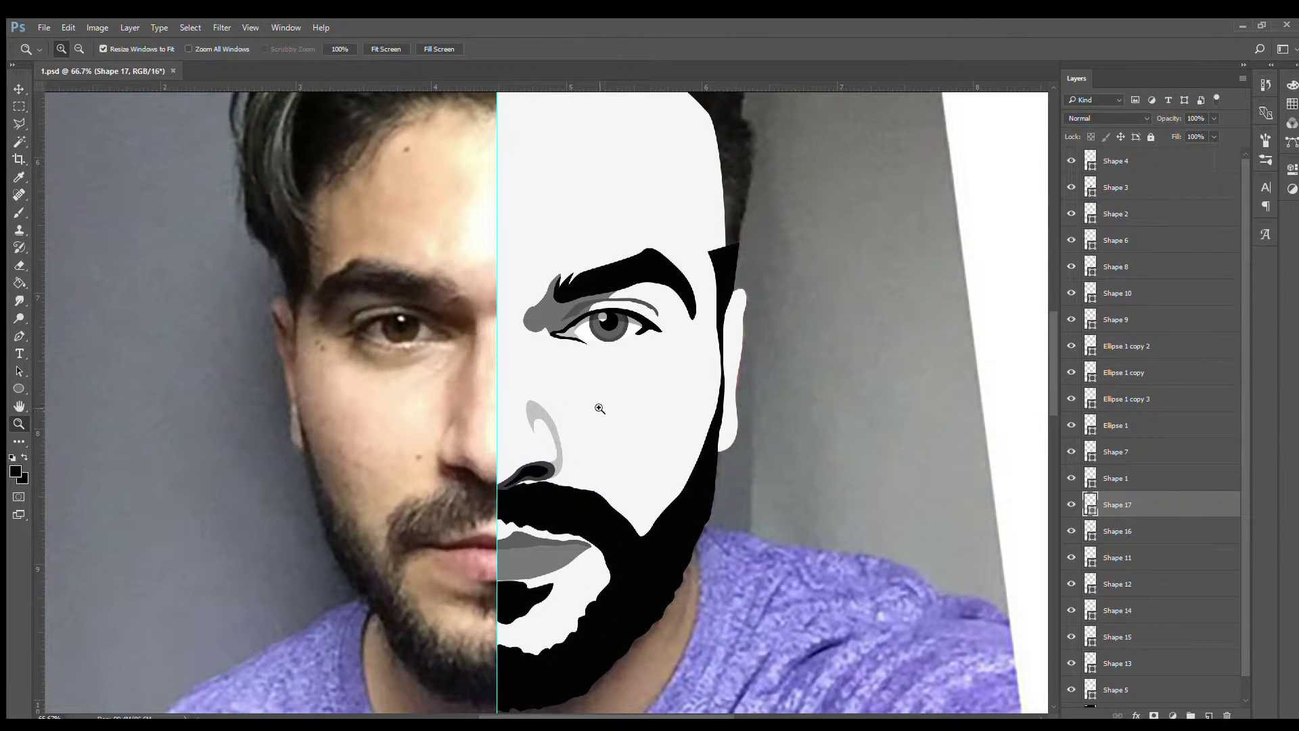
click(590, 432)
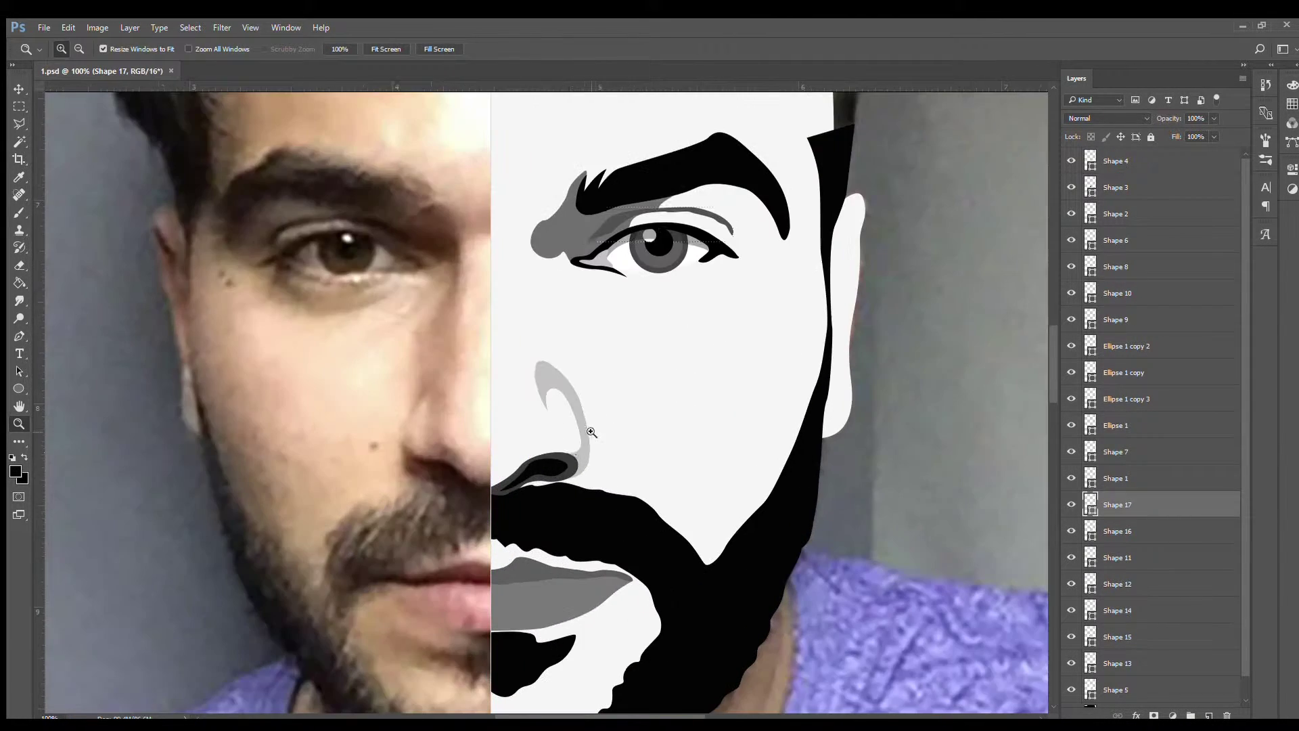
ctrl+click(579, 457)
key(i)
key(z)
alt+click(638, 344)
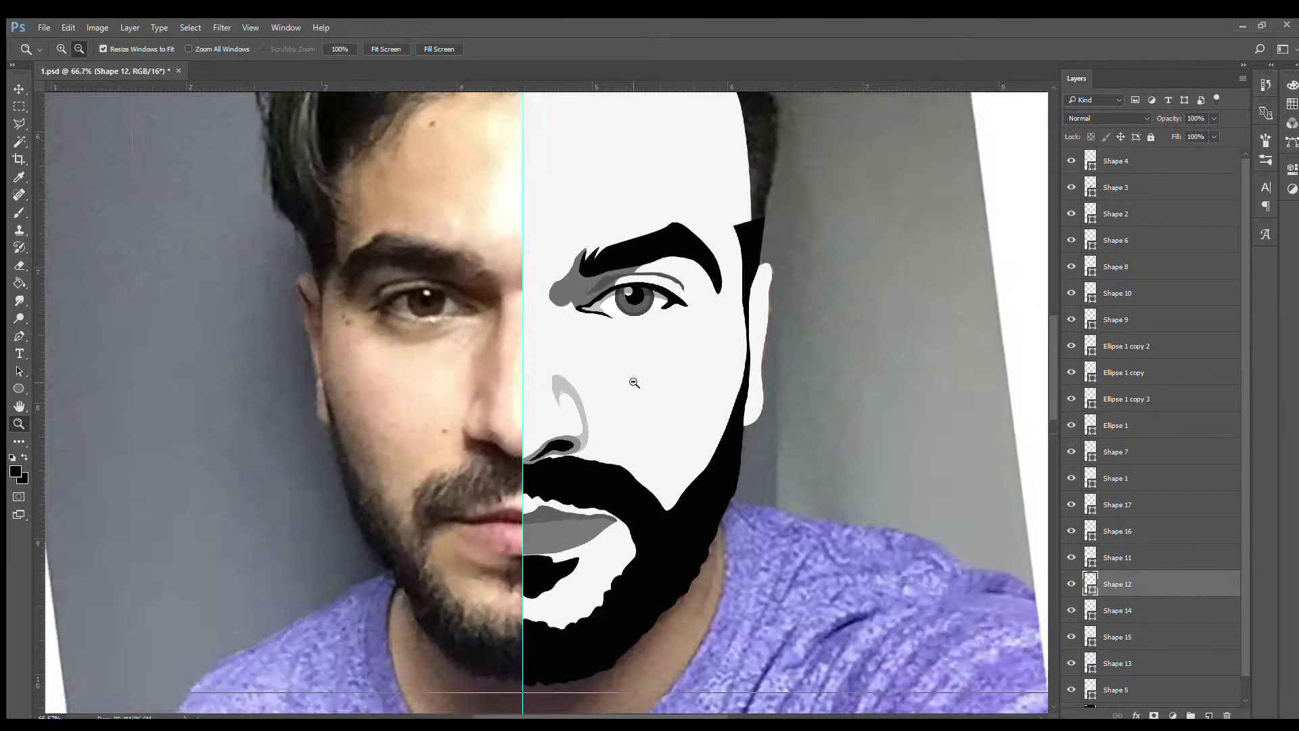
alt+click(639, 344)
scroll(1150, 643, down, 1)
Step: Toggle the white face fill to compare, leaving it hidden to trace the photo
click(1069, 667)
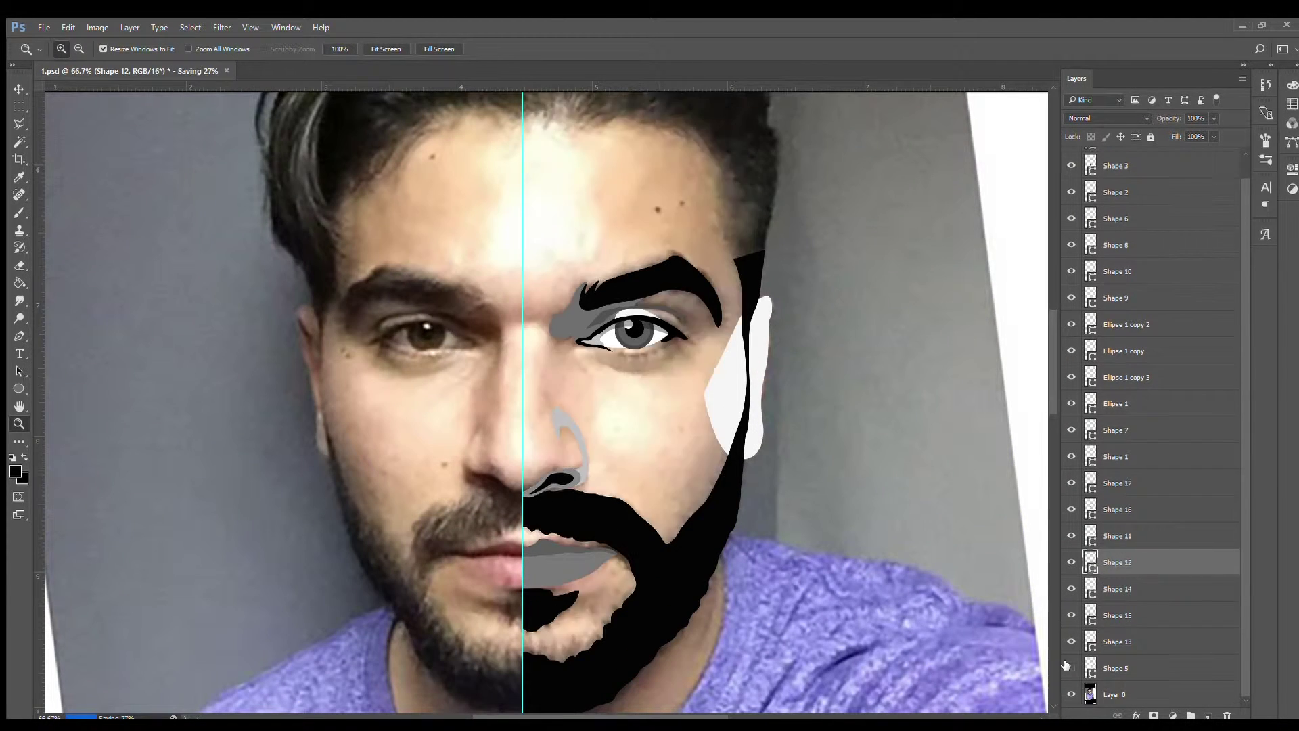
click(1068, 666)
double_click(1067, 666)
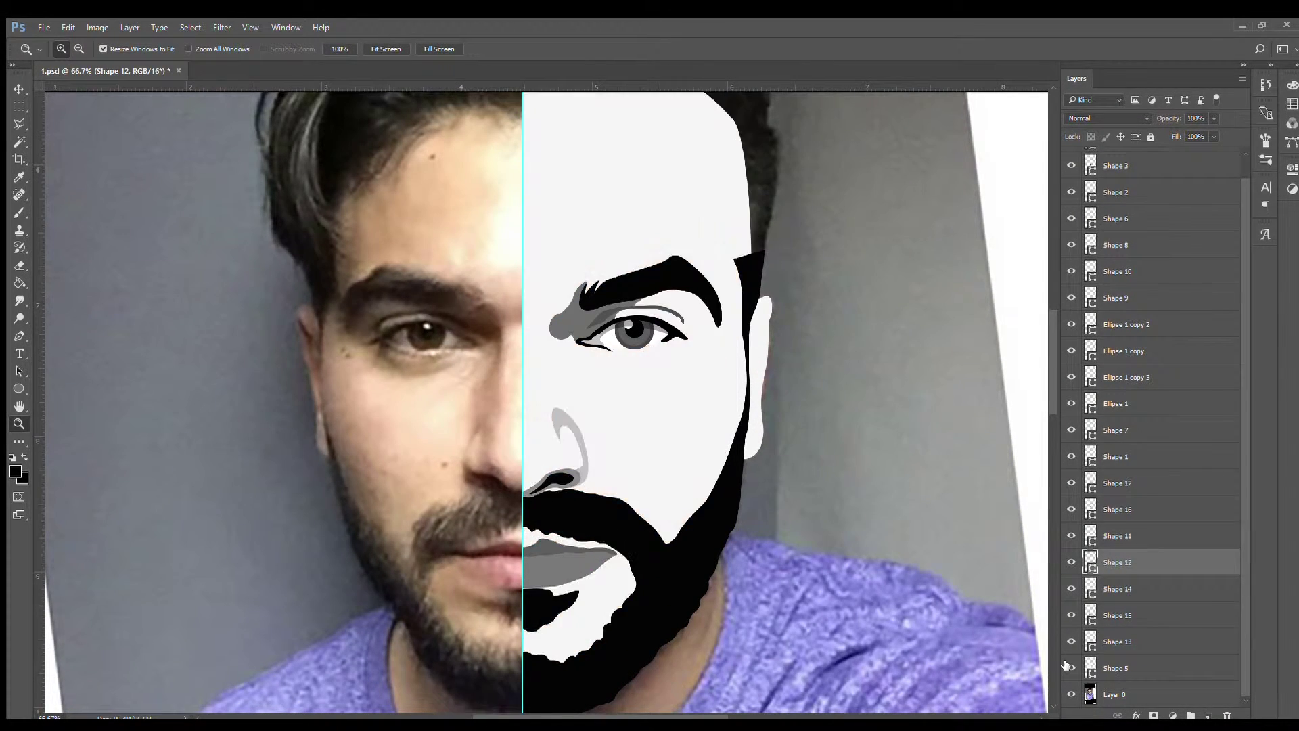
double_click(1068, 667)
click(1068, 667)
key(ctrl+plus)
Step: Close the eye shadow path around the eye and eyebrow
key(p)
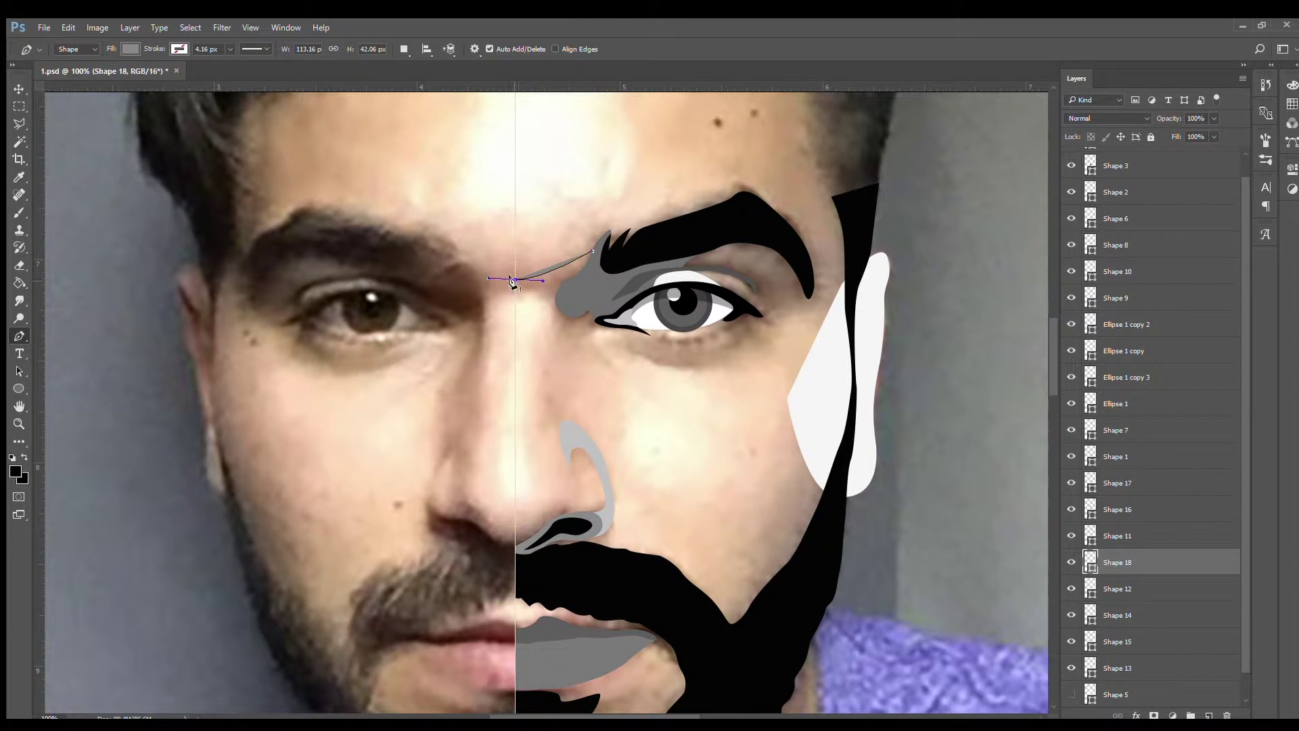
click(728, 360)
click(779, 326)
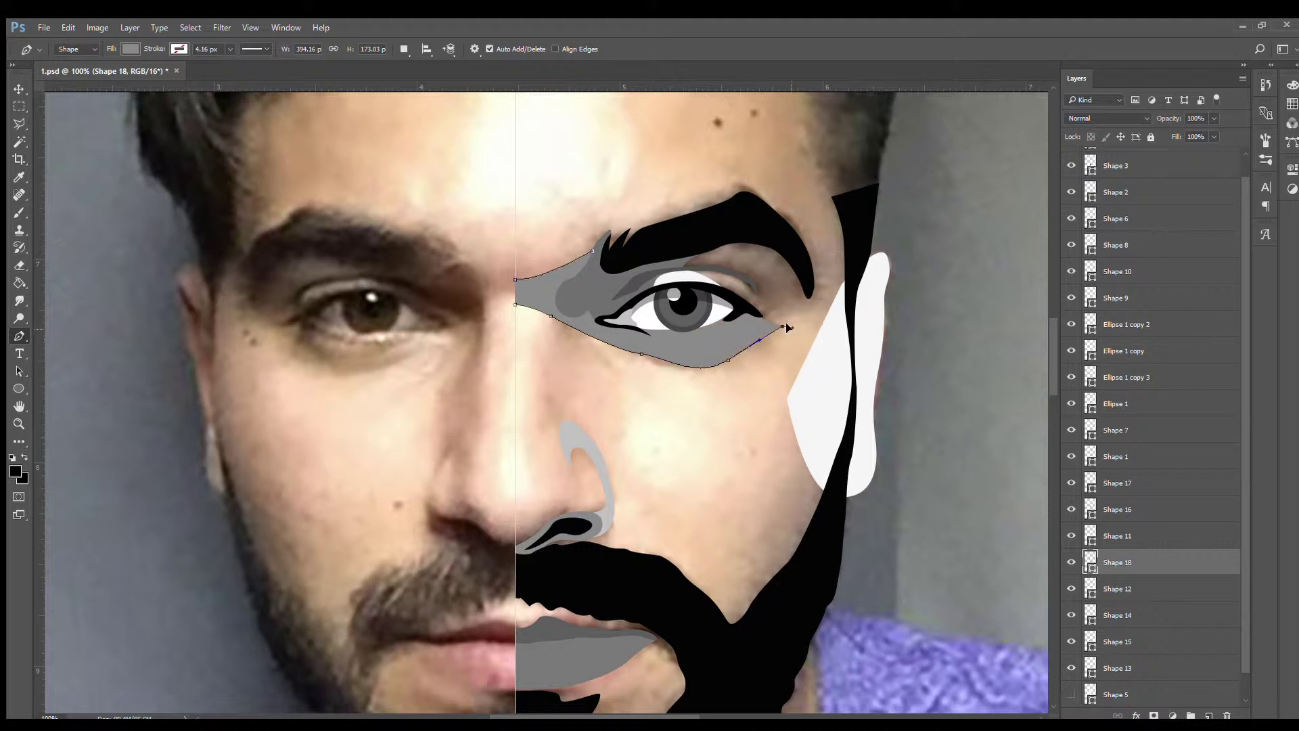
click(809, 293)
click(754, 225)
click(638, 243)
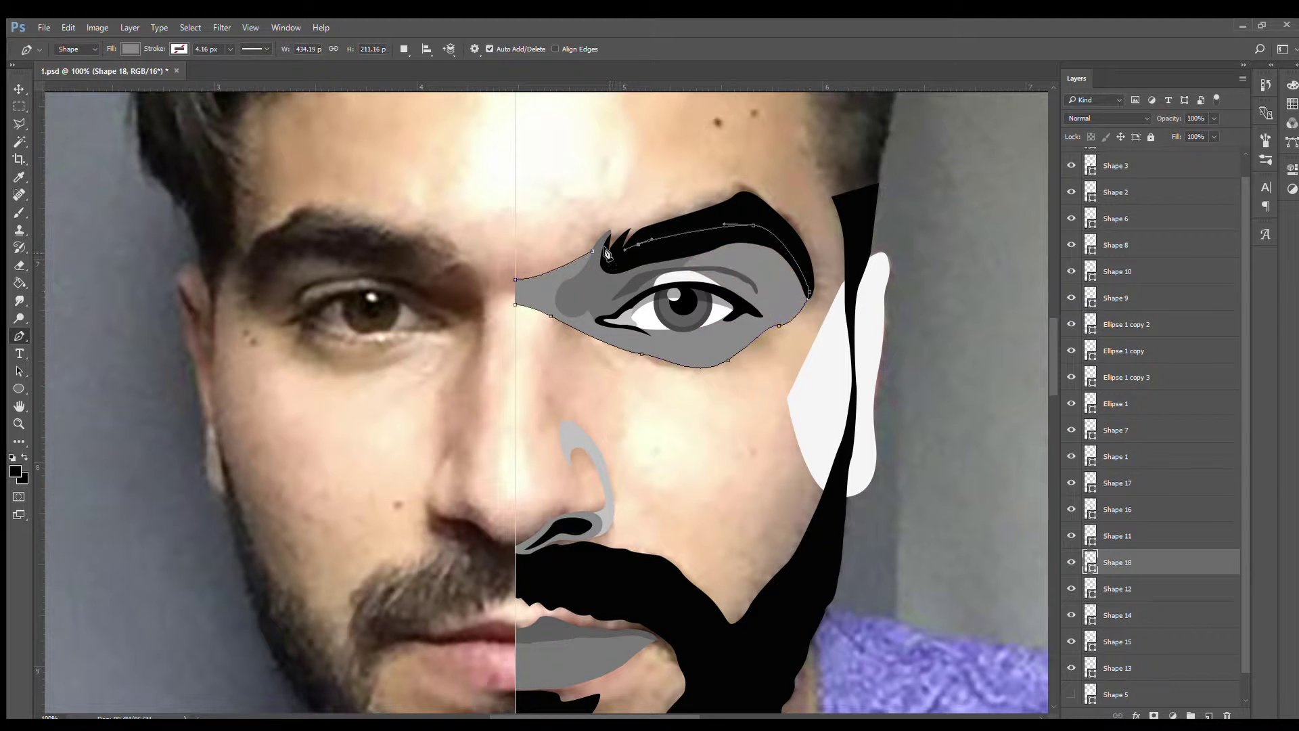
Step: Show Shape 5 again and sample a lighter grey for the eye shadow
click(1071, 695)
key(i)
click(592, 289)
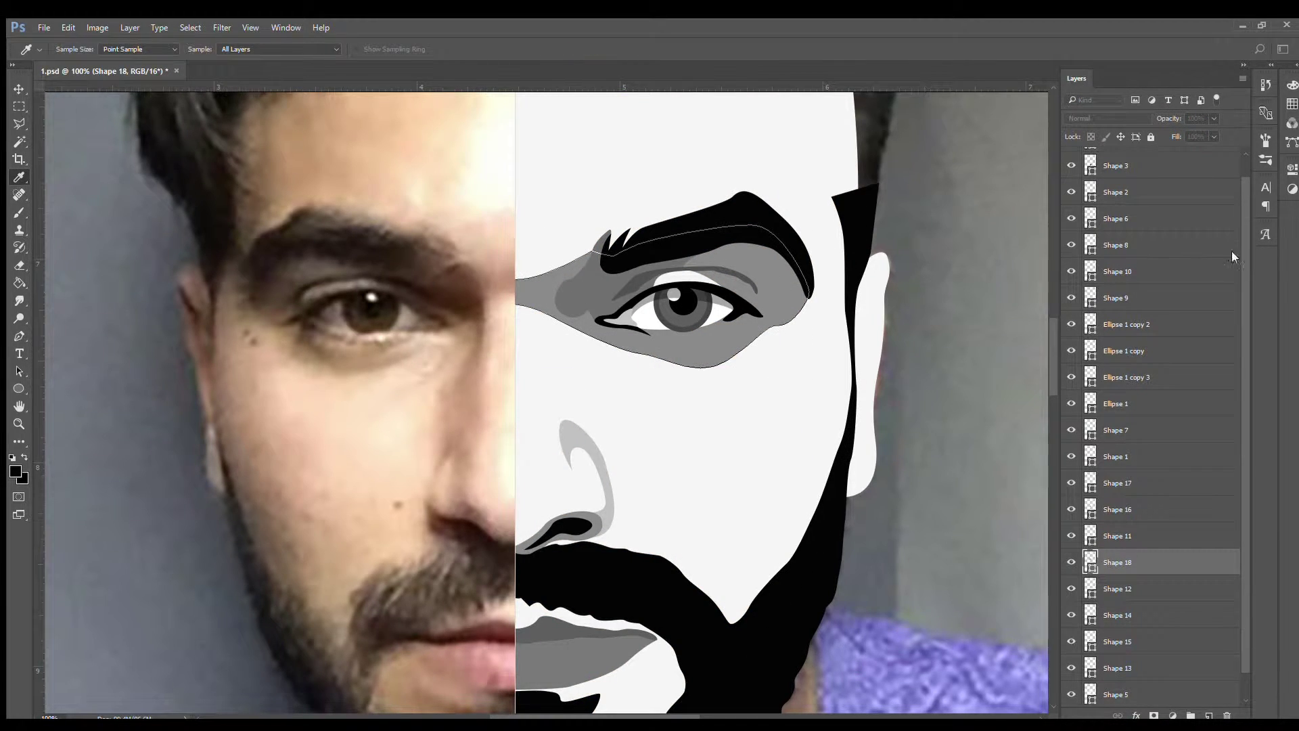
key(alt+BackSpace)
key(z)
key(ctrl+minus)
key(ctrl+minus)
Step: Hide the face fill and zoom in on the inner eye corner at the nose bridge
click(1071, 695)
key(p)
click(579, 333)
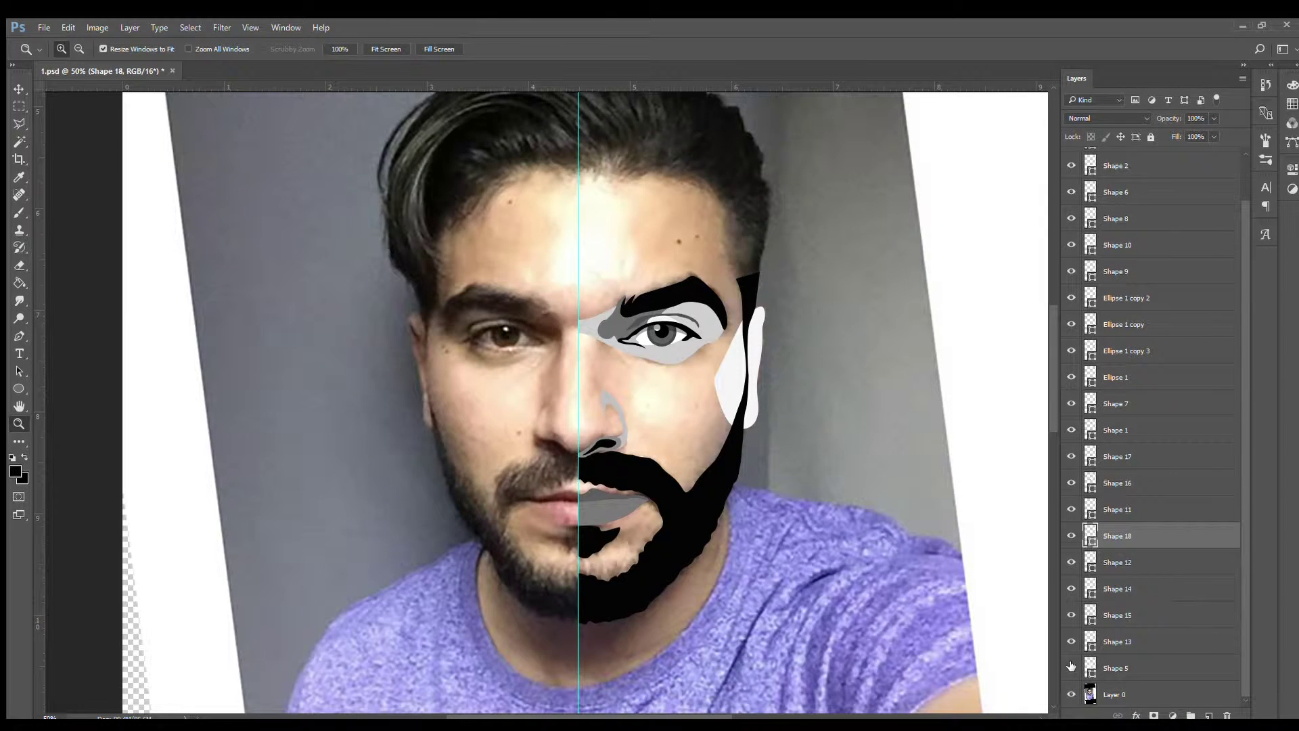
key(ctrl+plus)
key(ctrl+plus)
key(ctrl+plus)
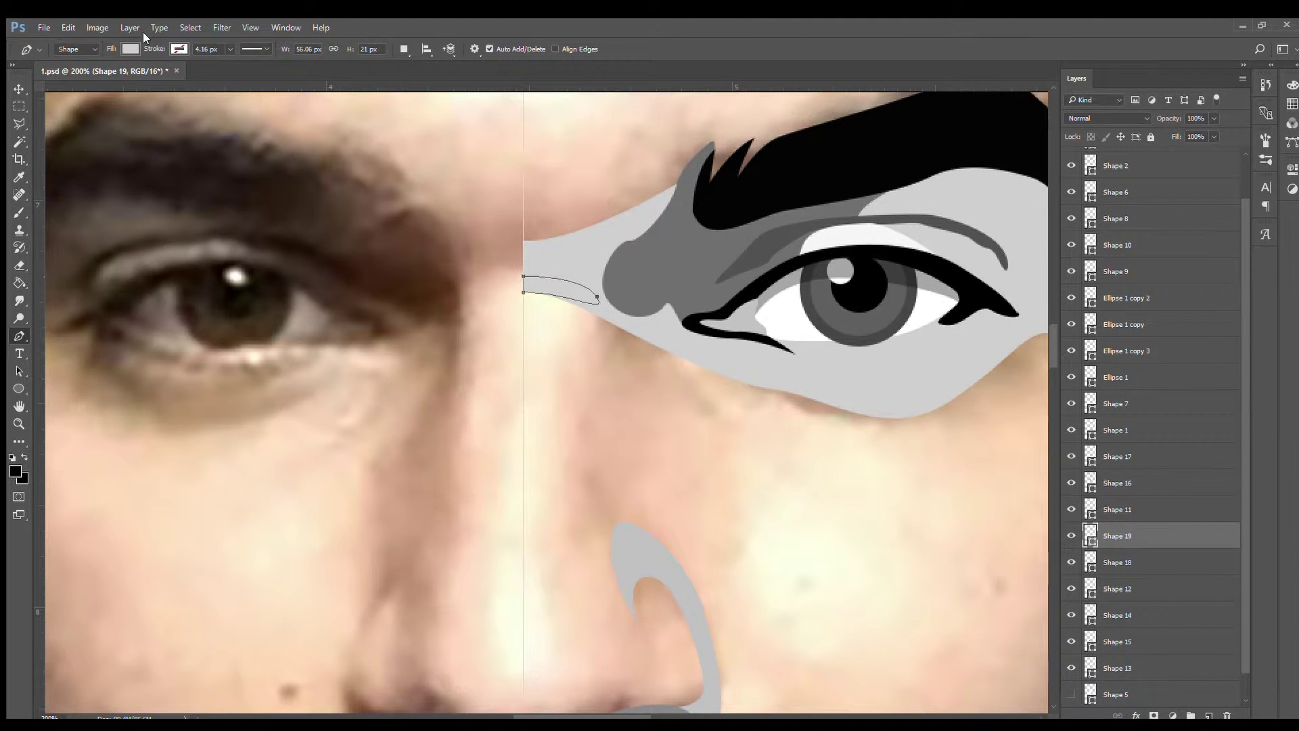
Step: Frame the nose and select the layer the new nose shadow should sit above
key(i)
key(alt+BackSpace)
key(z)
key(ctrl+minus)
key(ctrl+minus)
scroll(642, 357, up, 2)
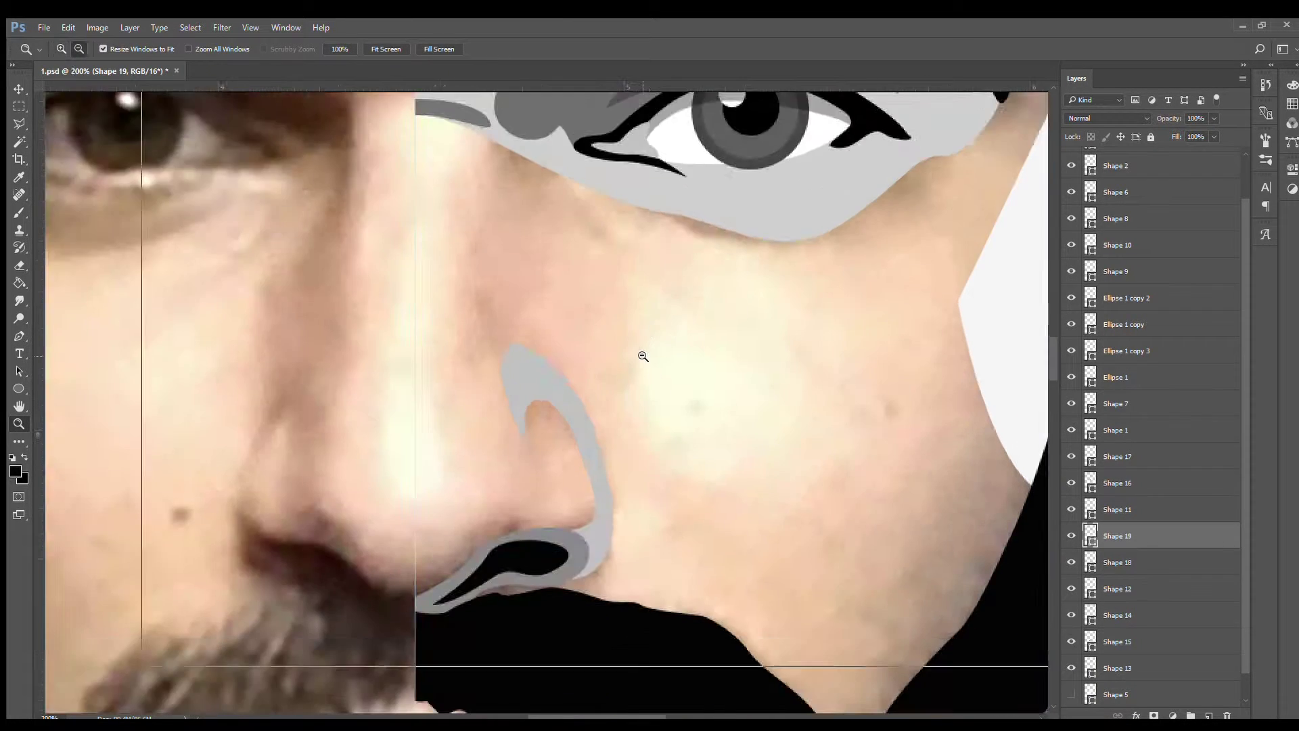
alt+click(643, 356)
key(p)
click(1100, 668)
Step: Draw a light grey nose-side shadow from eye corner around the nostril, just above the white face
click(567, 228)
click(549, 303)
click(555, 348)
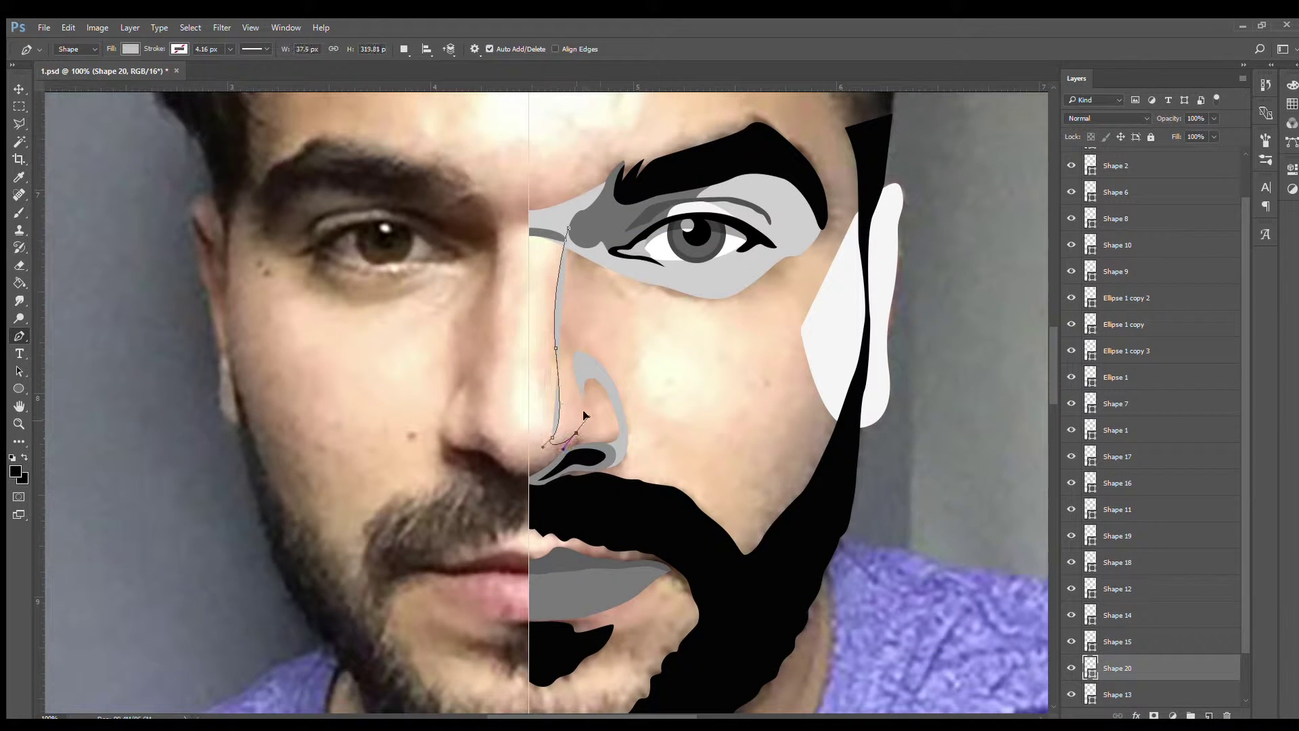
drag(601, 430, 607, 431)
drag(690, 477, 749, 490)
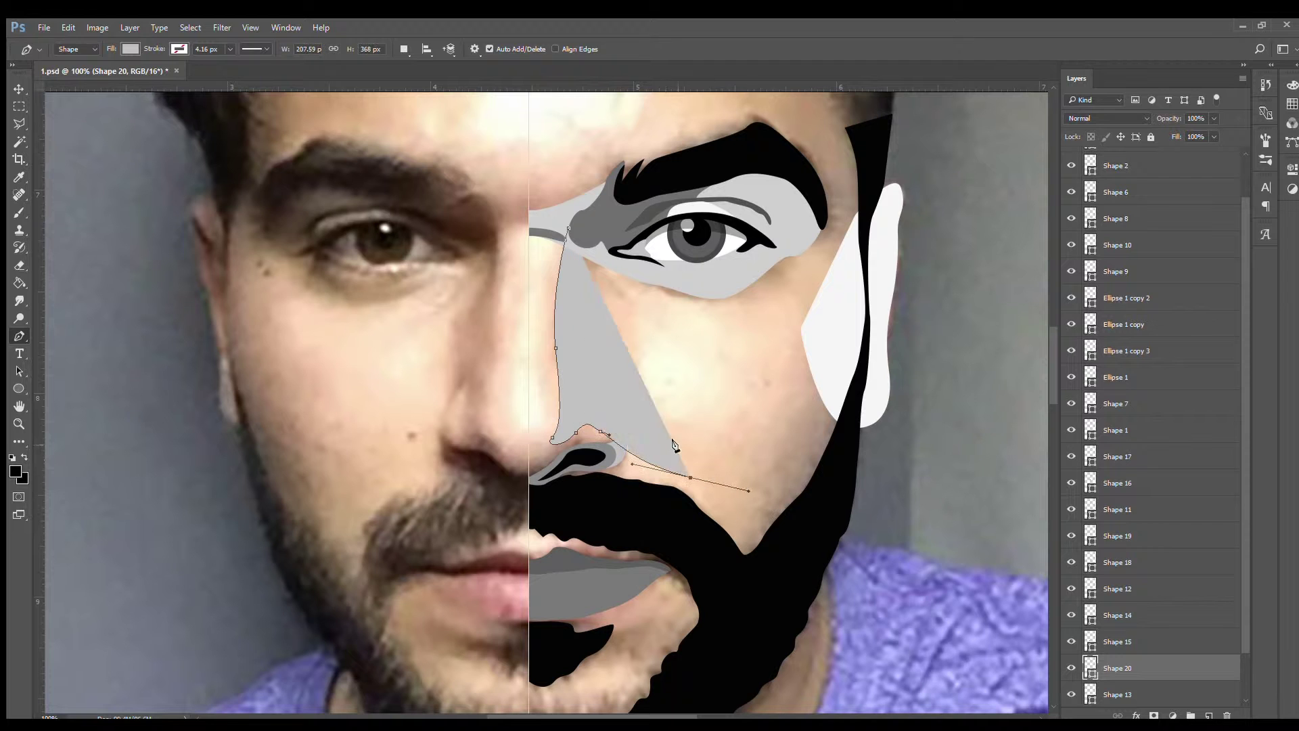
key(ctrl+shift+bracketleft)
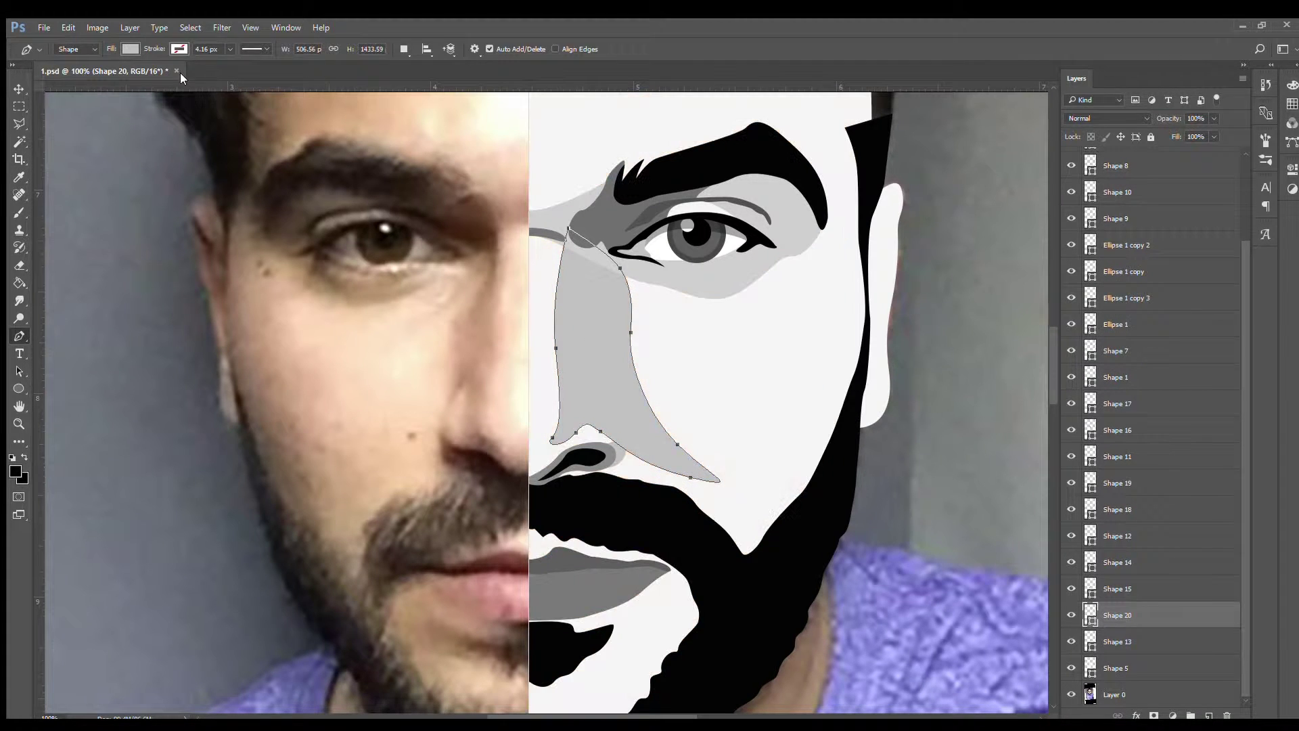
key(ctrl+z)
Step: Reshape the nose shadow's curve near the nostril and pull its lower-left edge outward
key(z)
key(ctrl+minus)
key(ctrl+minus)
key(ctrl+minus)
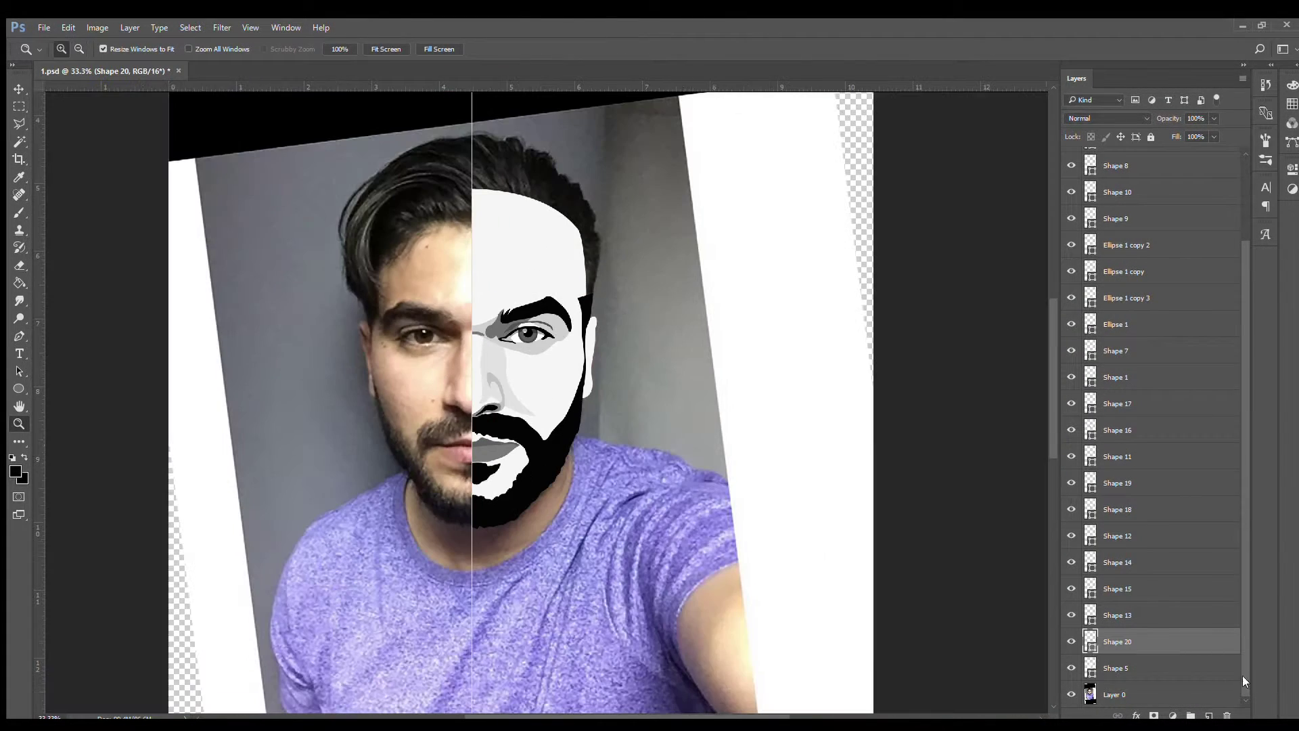
key(ctrl+plus)
key(ctrl+plus)
key(ctrl+plus)
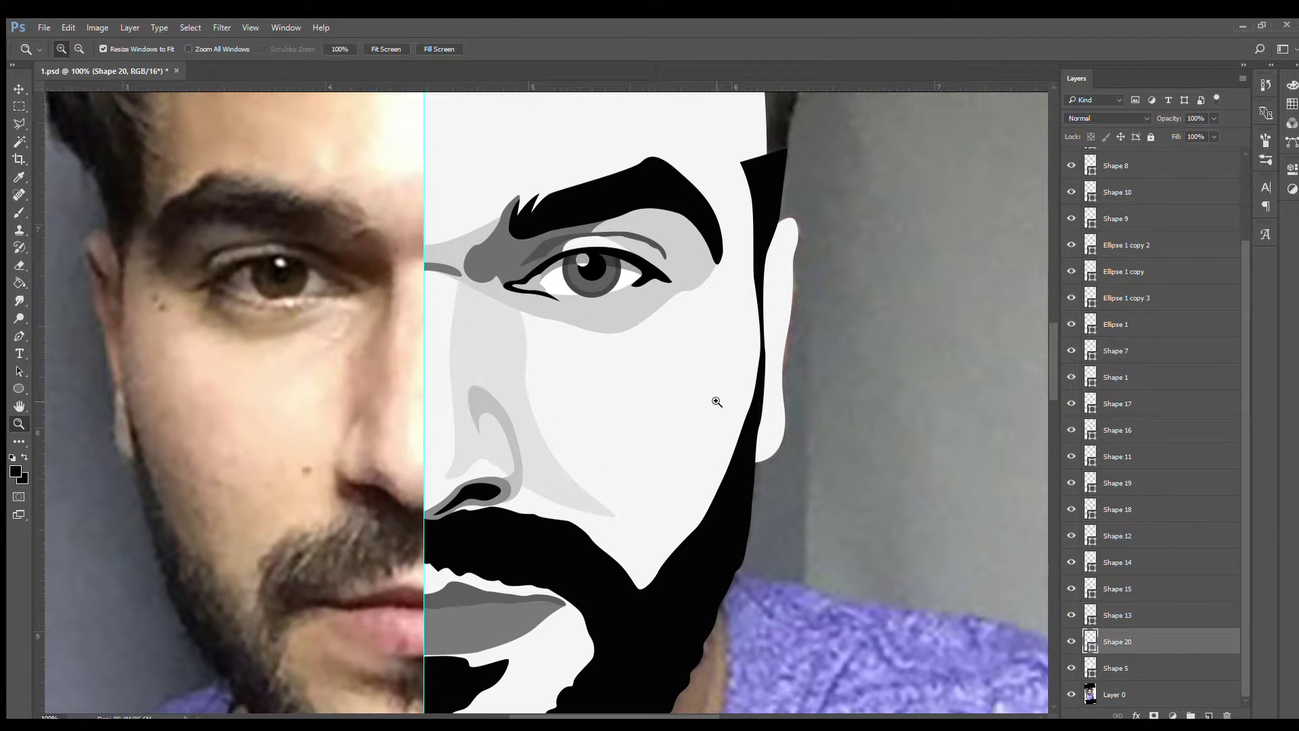
key(p)
click(44, 355)
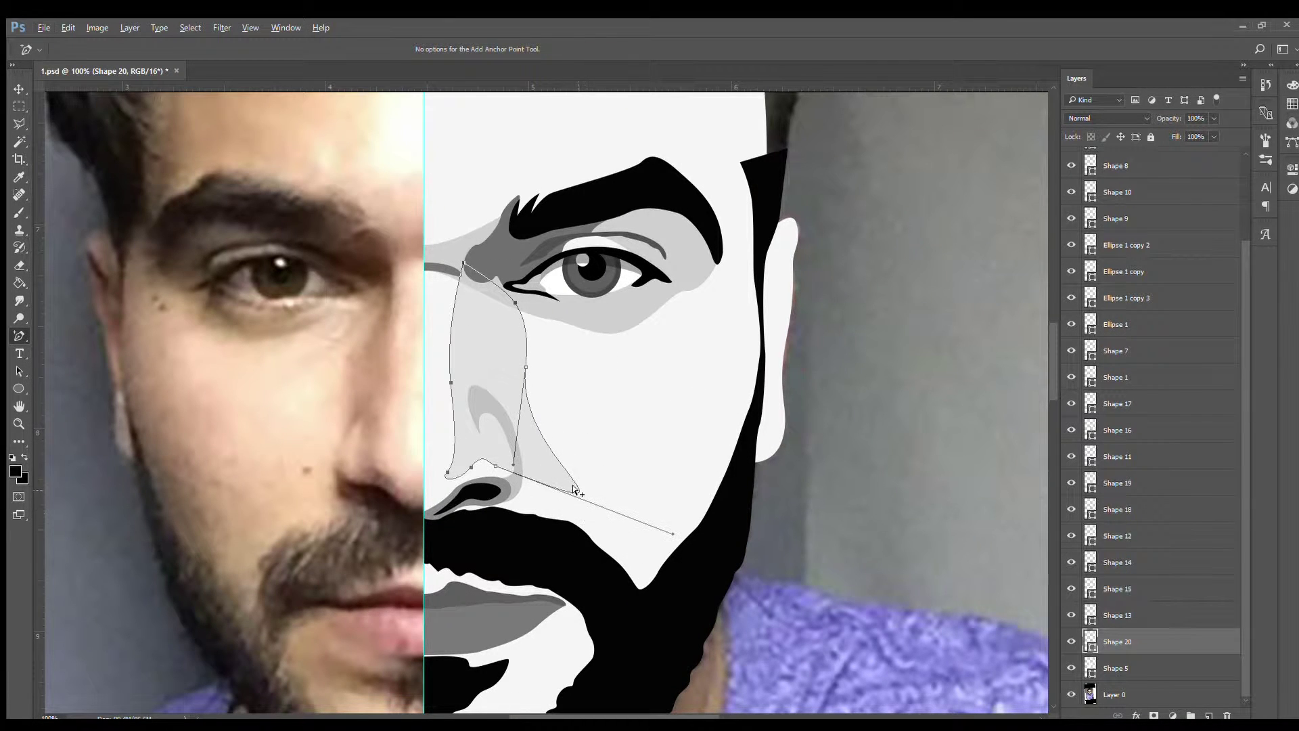
drag(528, 525, 522, 531)
mouse_move(548, 417)
mouse_down()
mouse_move(511, 398)
mouse_move(473, 350)
mouse_up()
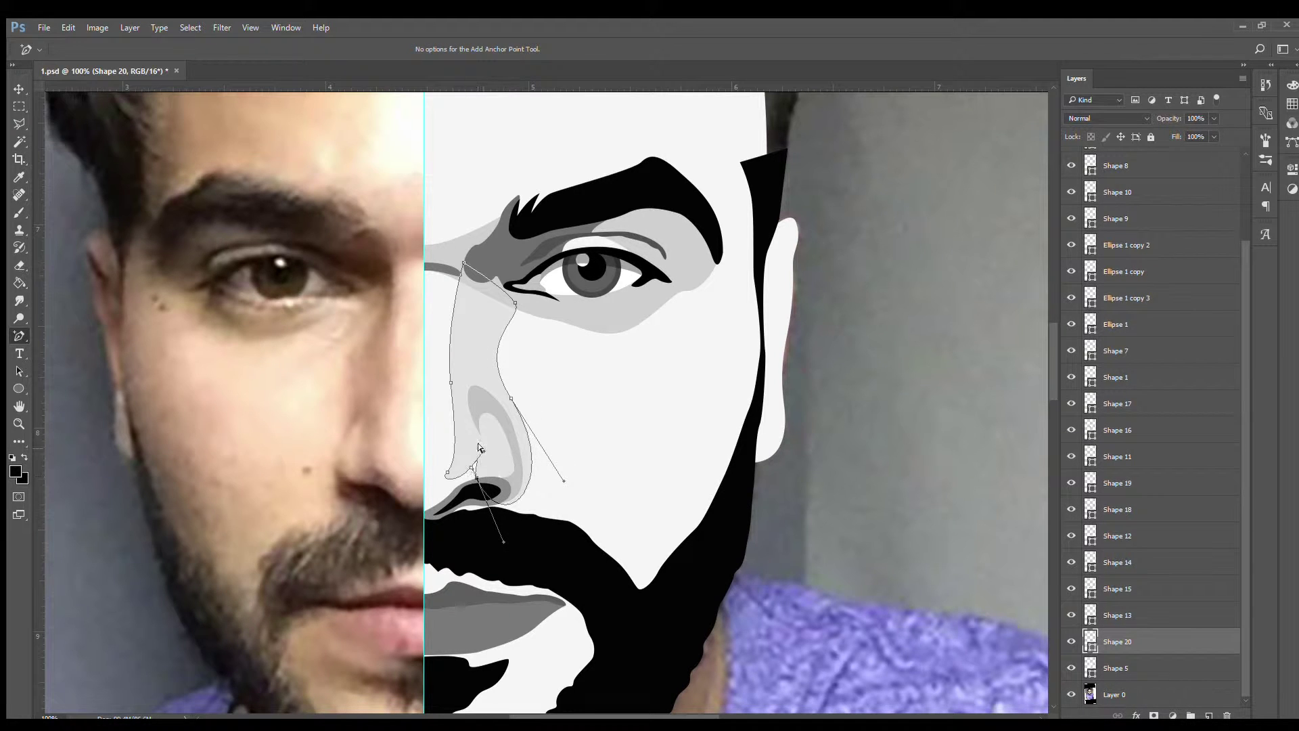
drag(466, 460, 447, 458)
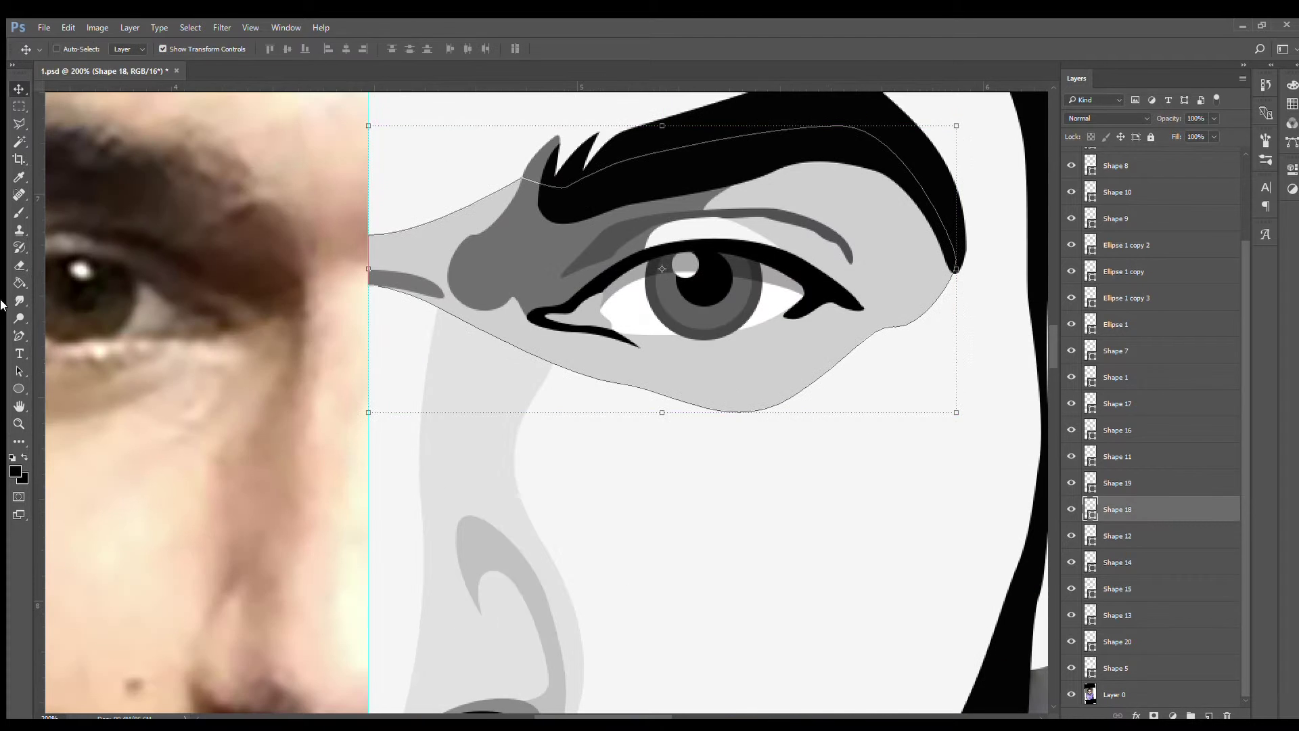
Step: Add points to lift and reshape the eye shadow's lower edge
click(19, 335)
drag(450, 298, 458, 307)
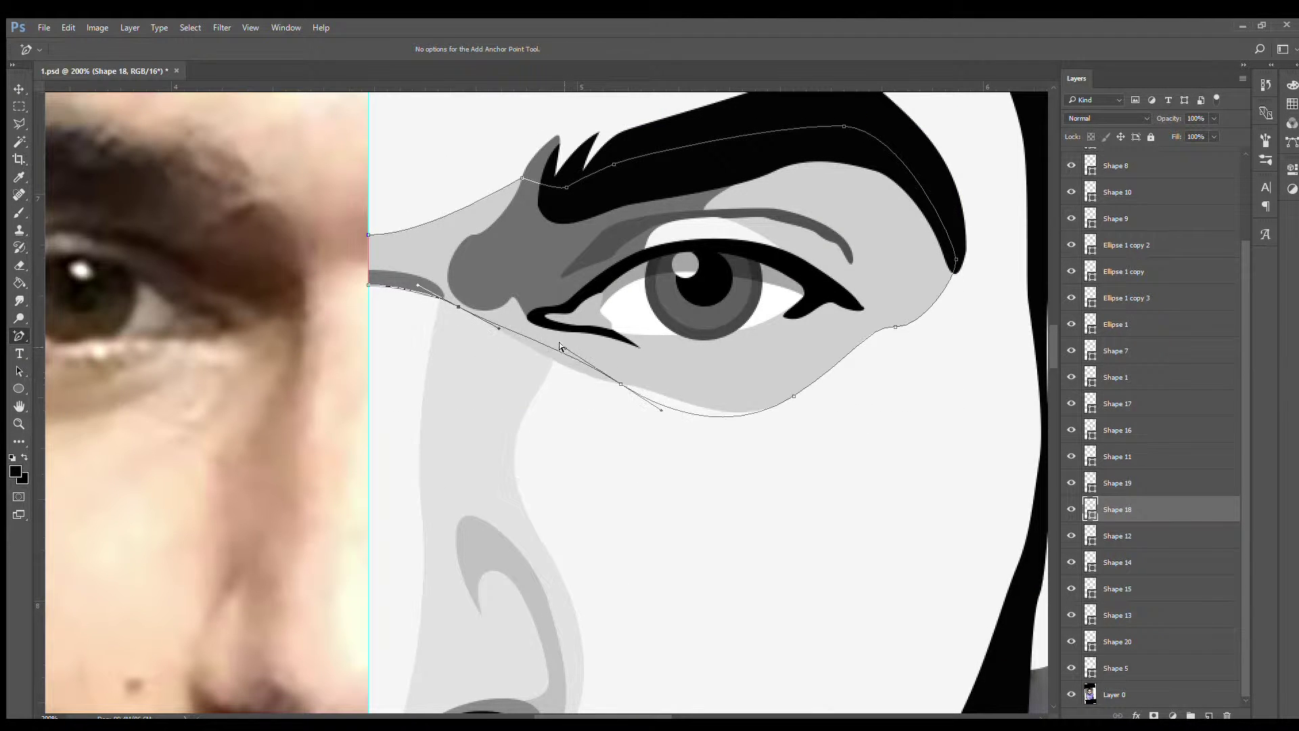
drag(559, 346, 506, 284)
drag(817, 386, 783, 367)
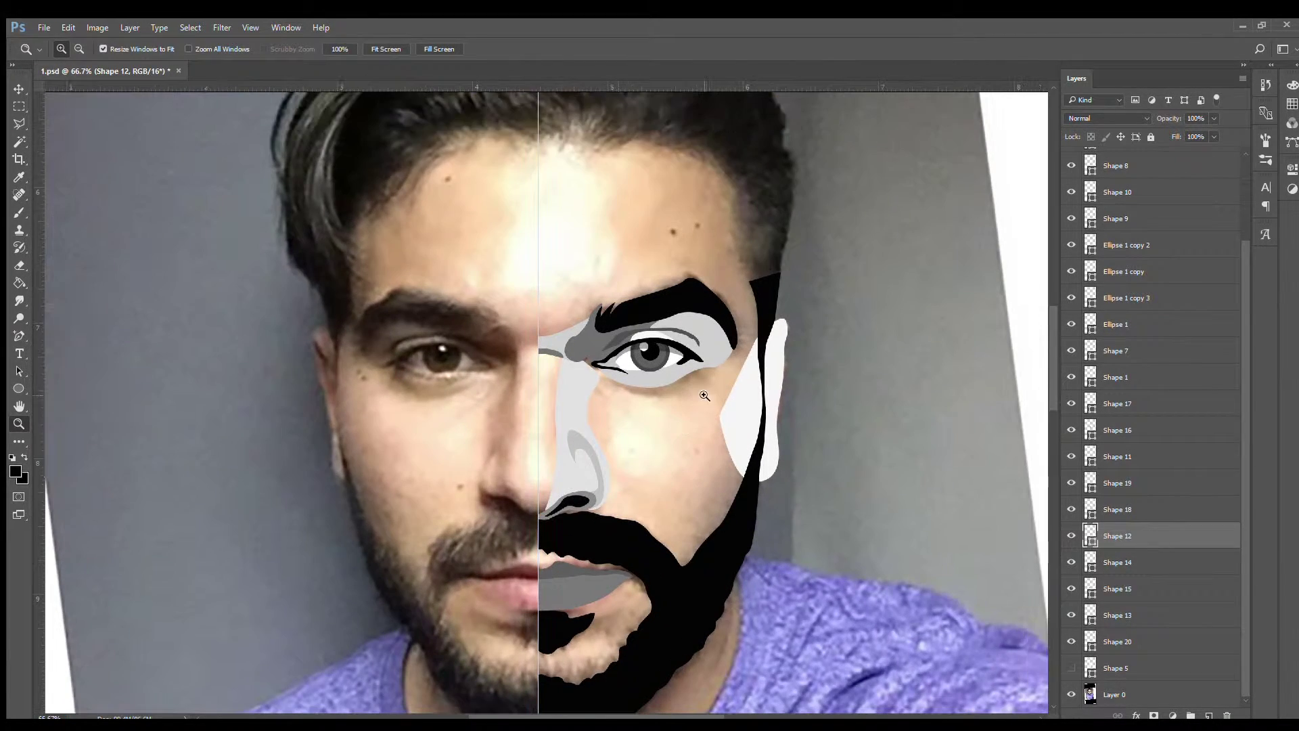
Step: Draw Shape 21 from beside the nose up the forehead, along the hairline, down the jaw to the beard
click(22, 336)
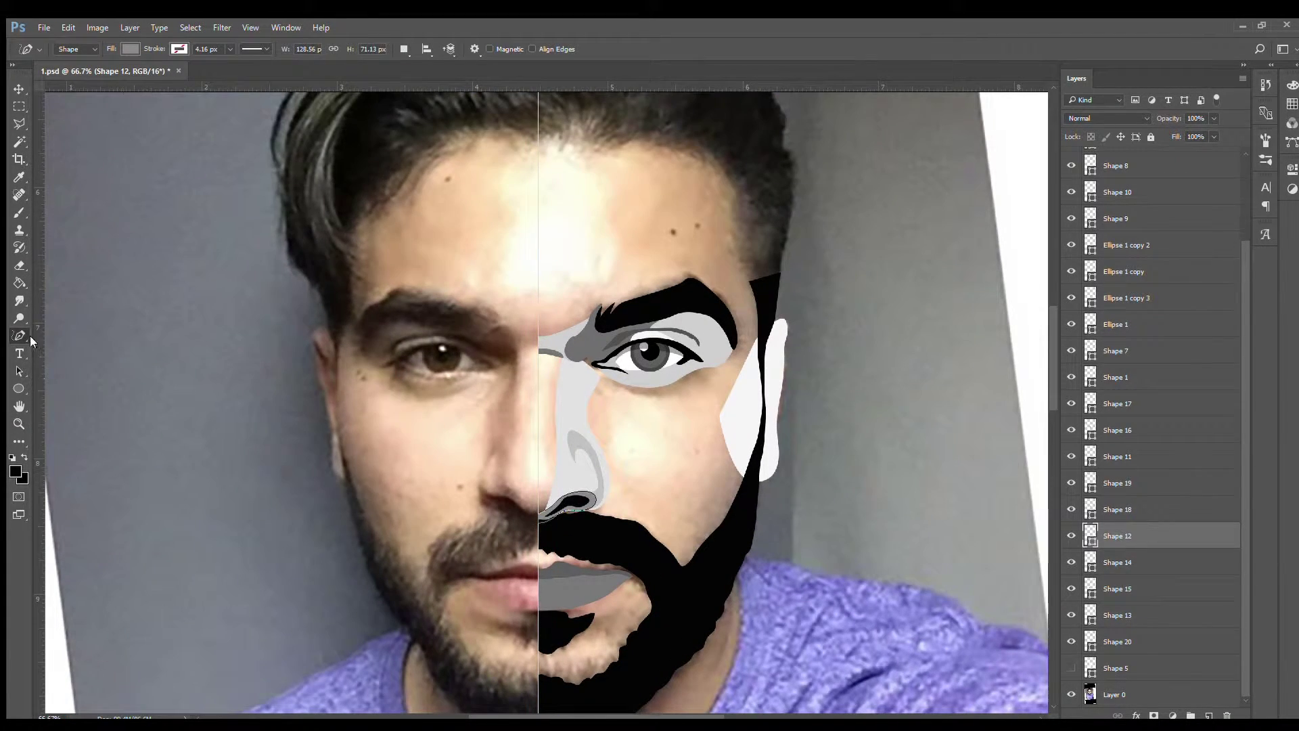
click(719, 383)
click(730, 327)
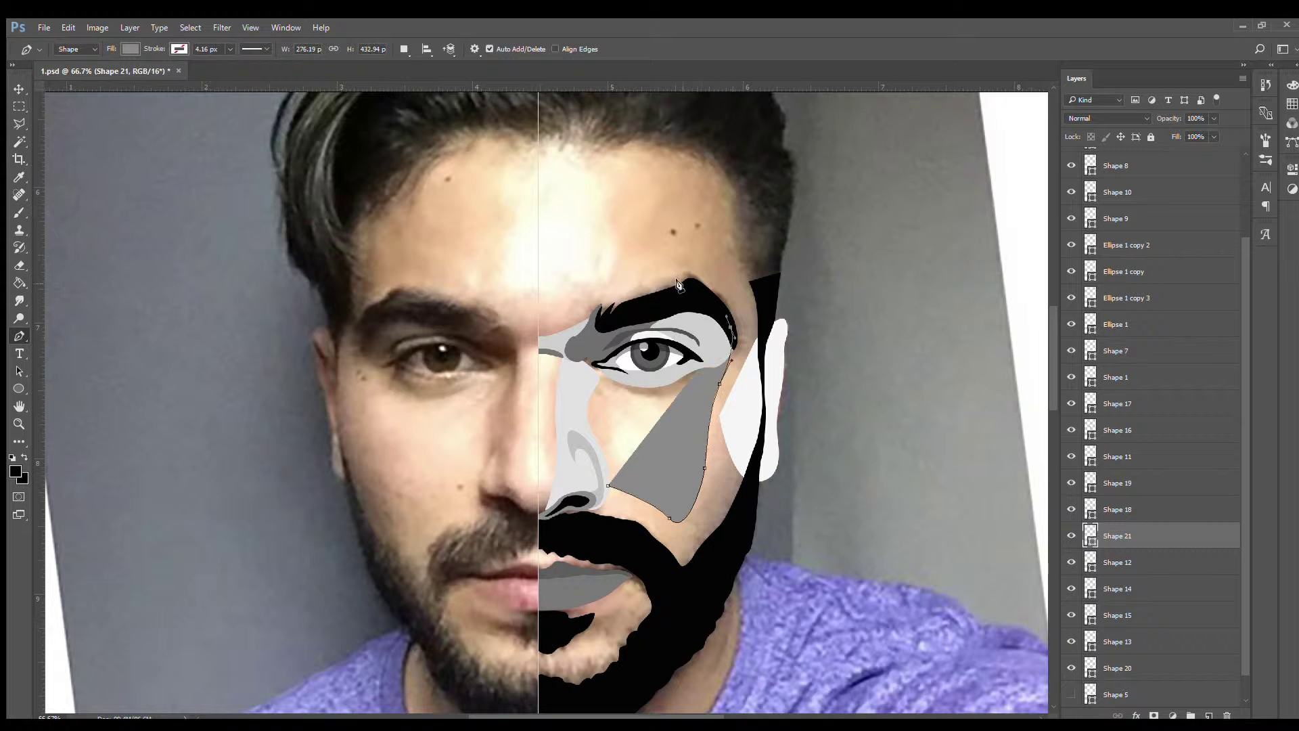
click(689, 277)
click(679, 162)
click(670, 117)
click(765, 279)
click(763, 389)
click(763, 430)
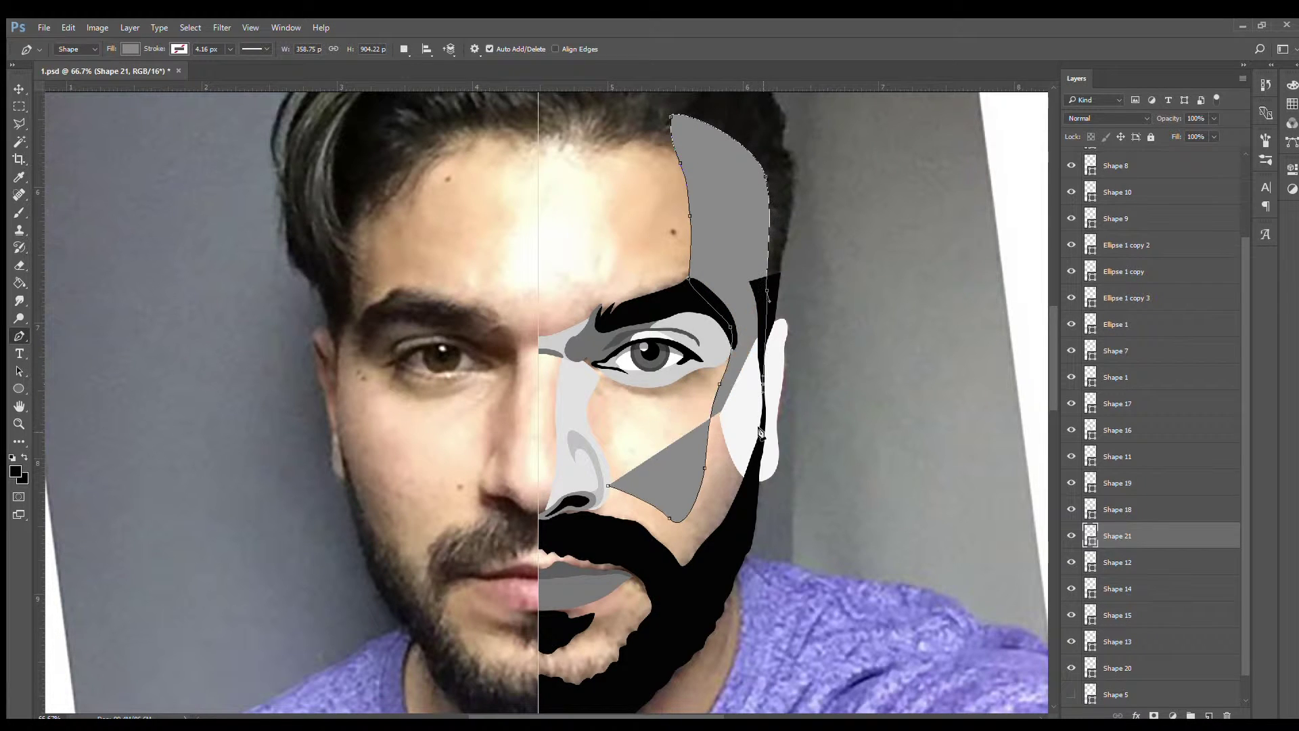
click(734, 520)
click(684, 587)
click(641, 544)
click(607, 486)
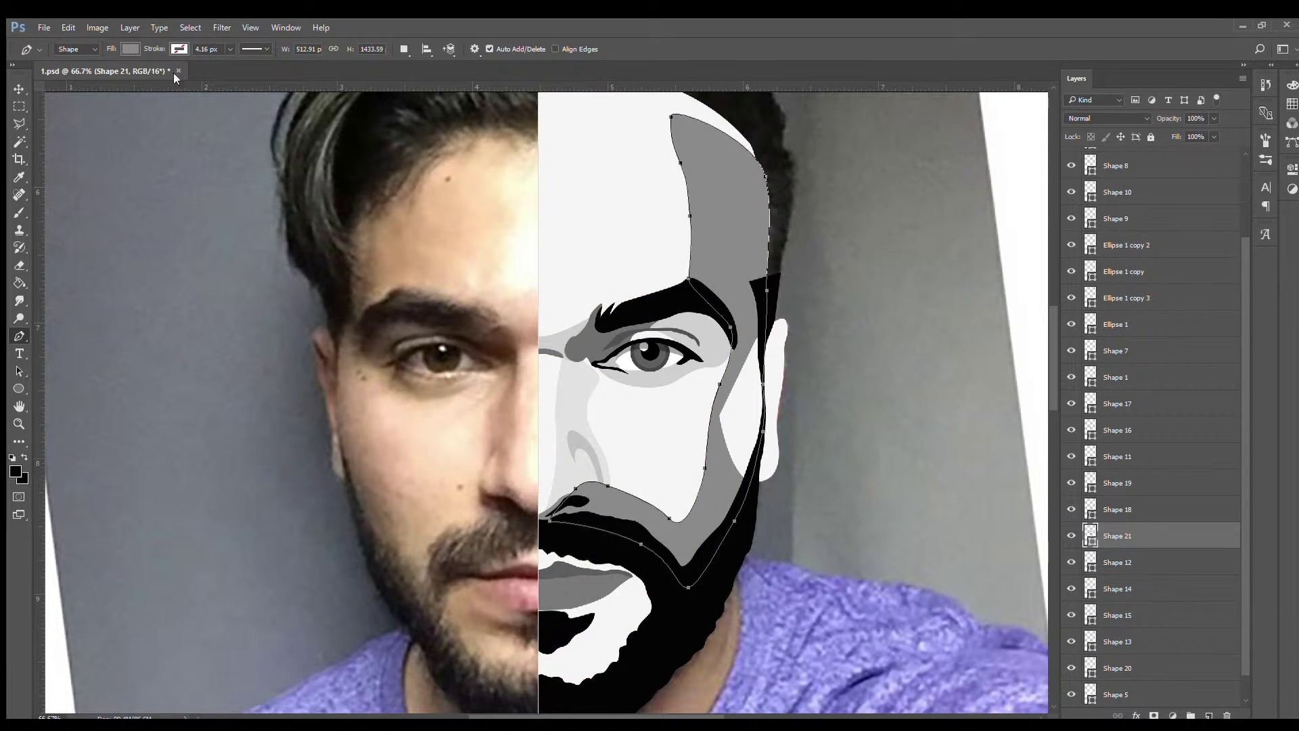
Step: Sample a light grey fill for the shading shape with the Eyedropper
key(i)
key(z)
alt+click(731, 323)
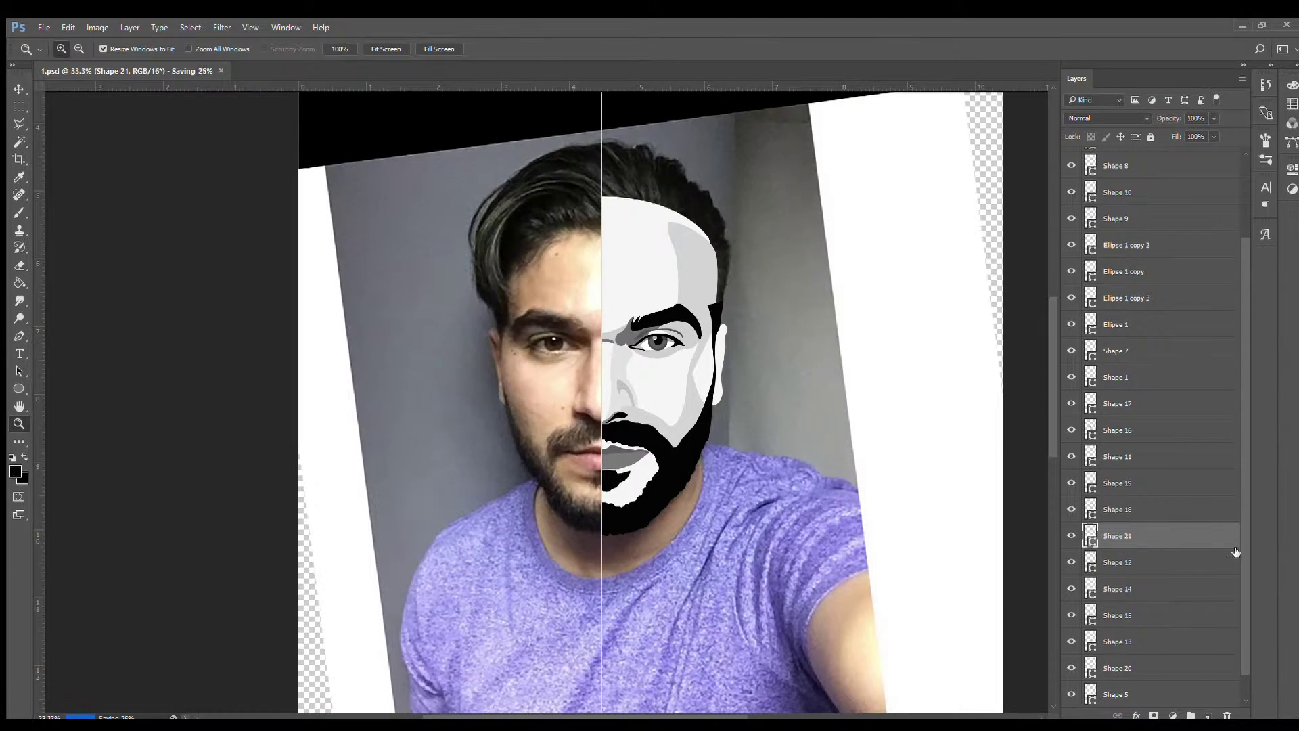
scroll(1235, 552, down, 1)
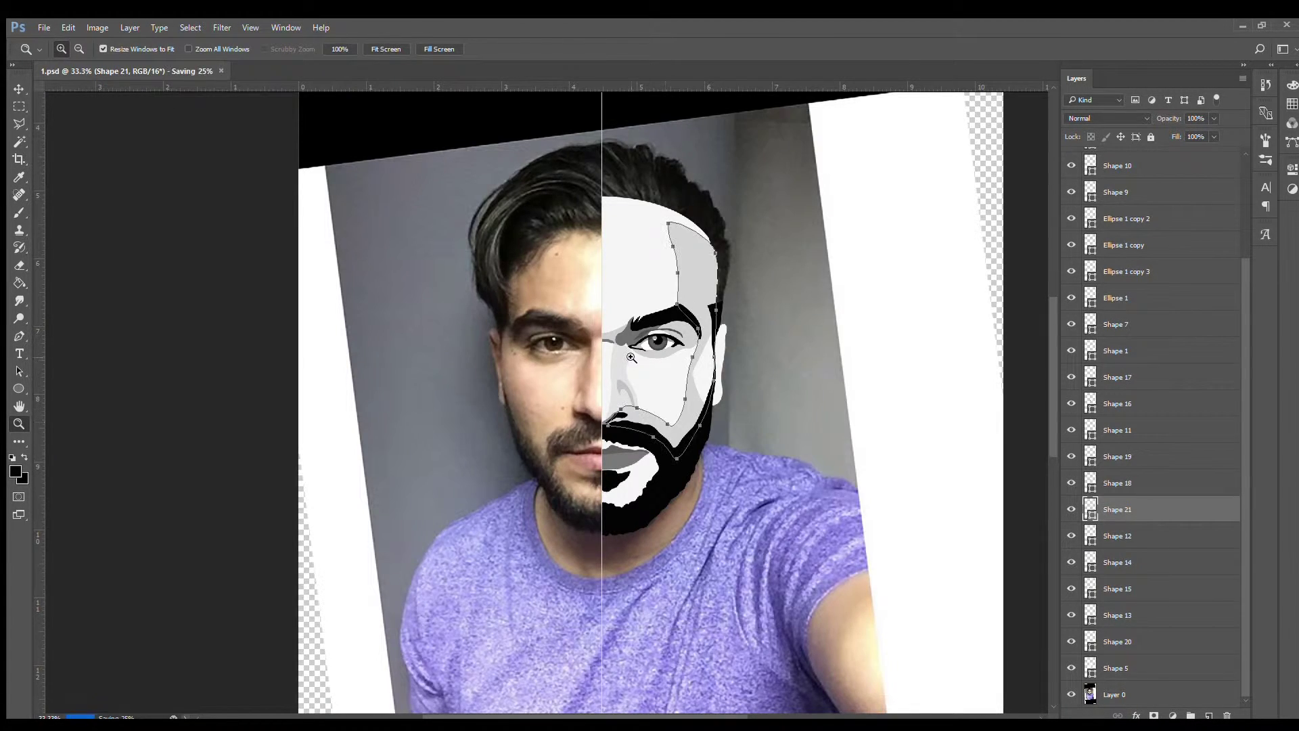
click(630, 357)
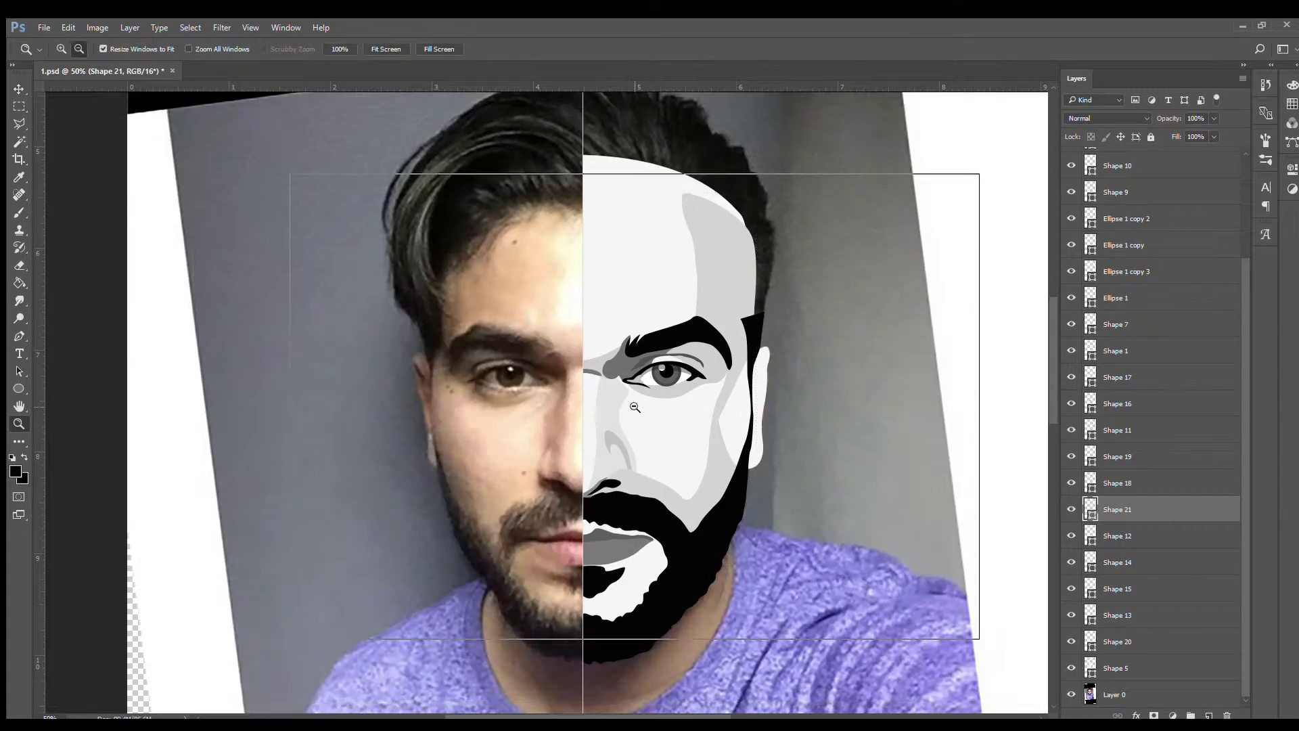
Step: Group all shape layers as Right Side and duplicate the group as Left Side
alt+click(634, 407)
key(v)
click(1116, 668)
scroll(1223, 311, up, 3)
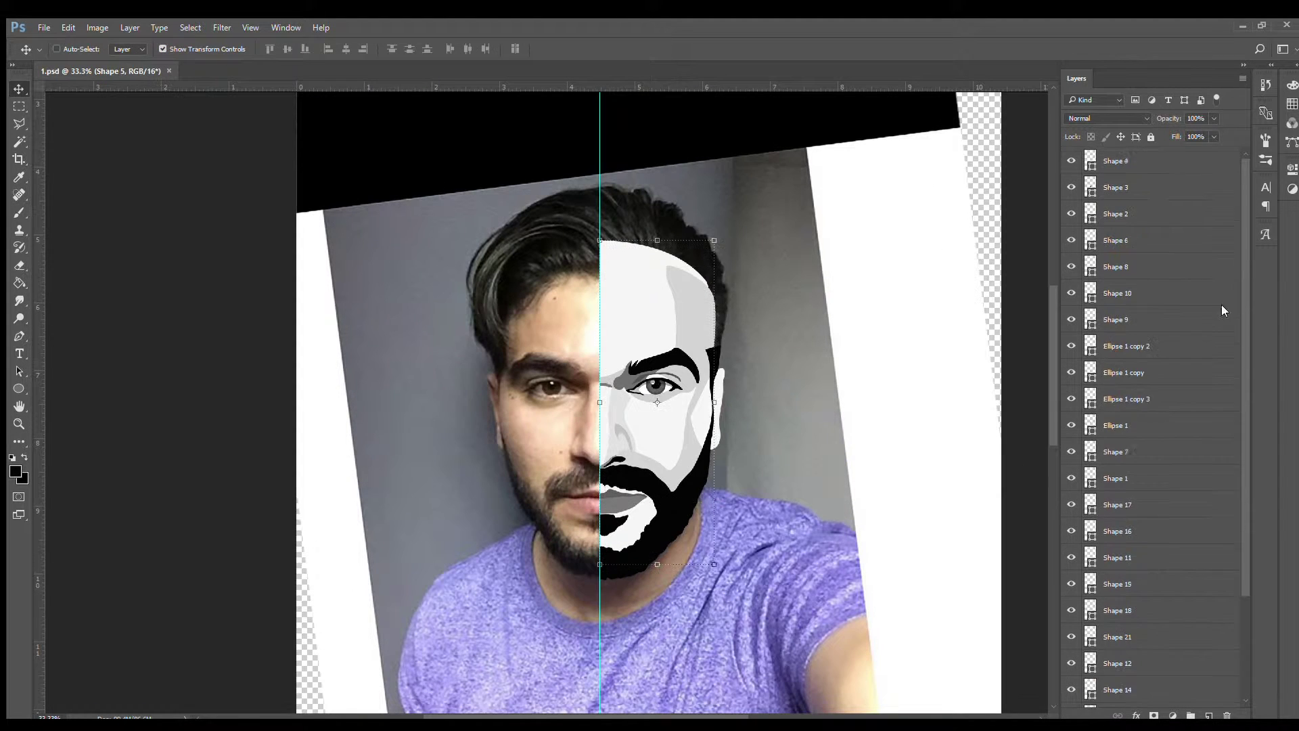
shift+click(1118, 160)
key(ctrl+g)
key(ctrl+j)
double_click(1132, 155)
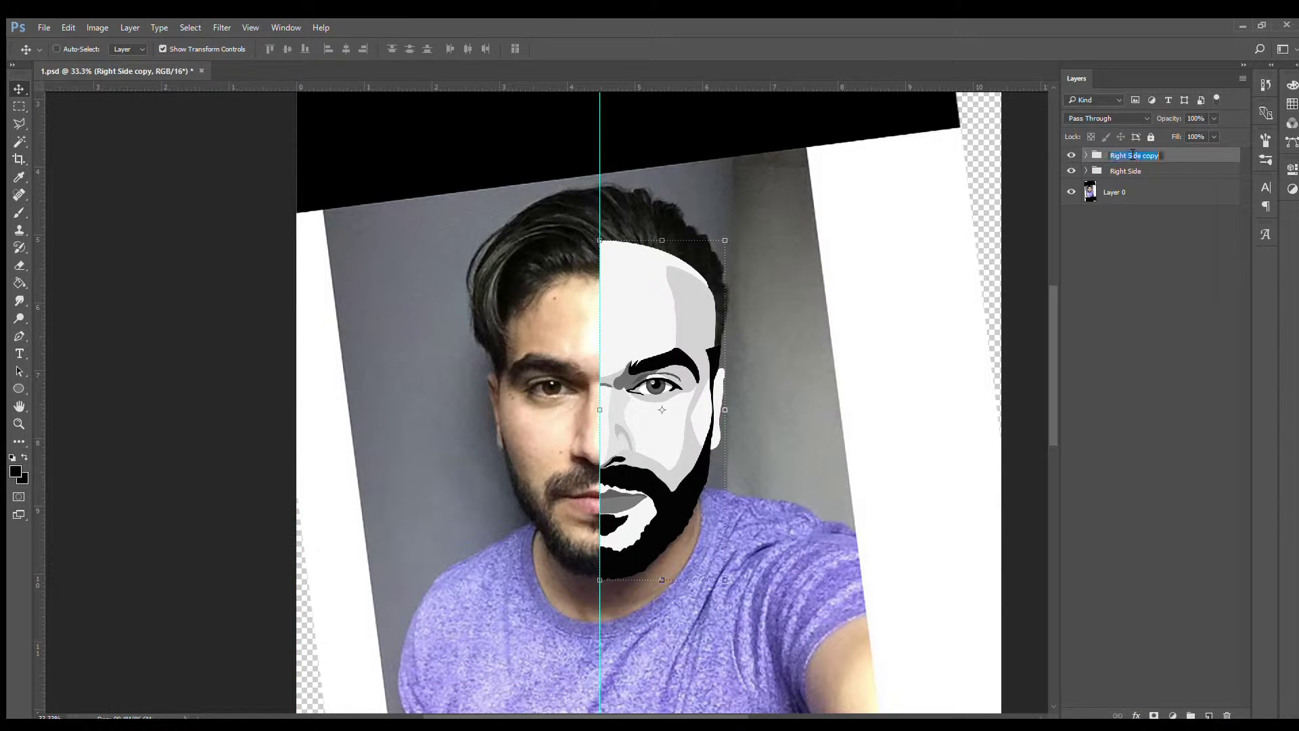
Step: Place the flipped Left Side half left of the centre line and hide both halves
drag(721, 411, 476, 410)
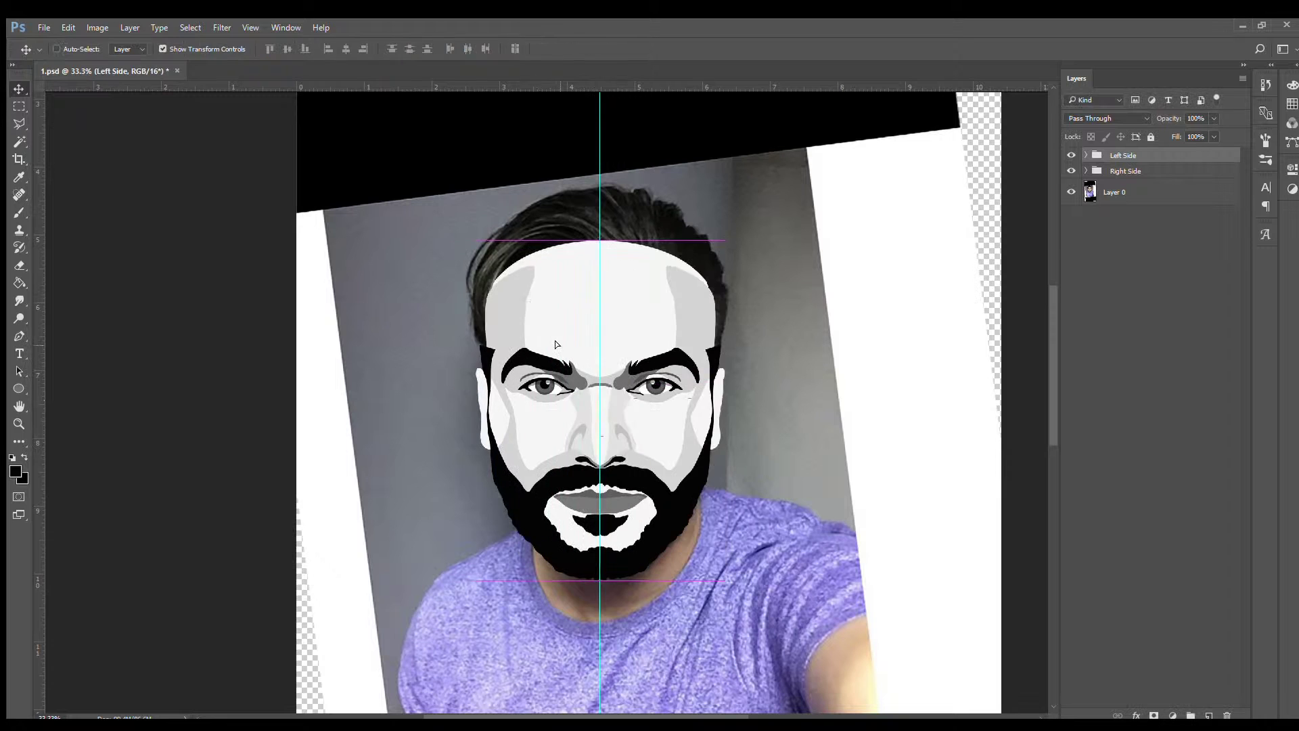
key(z)
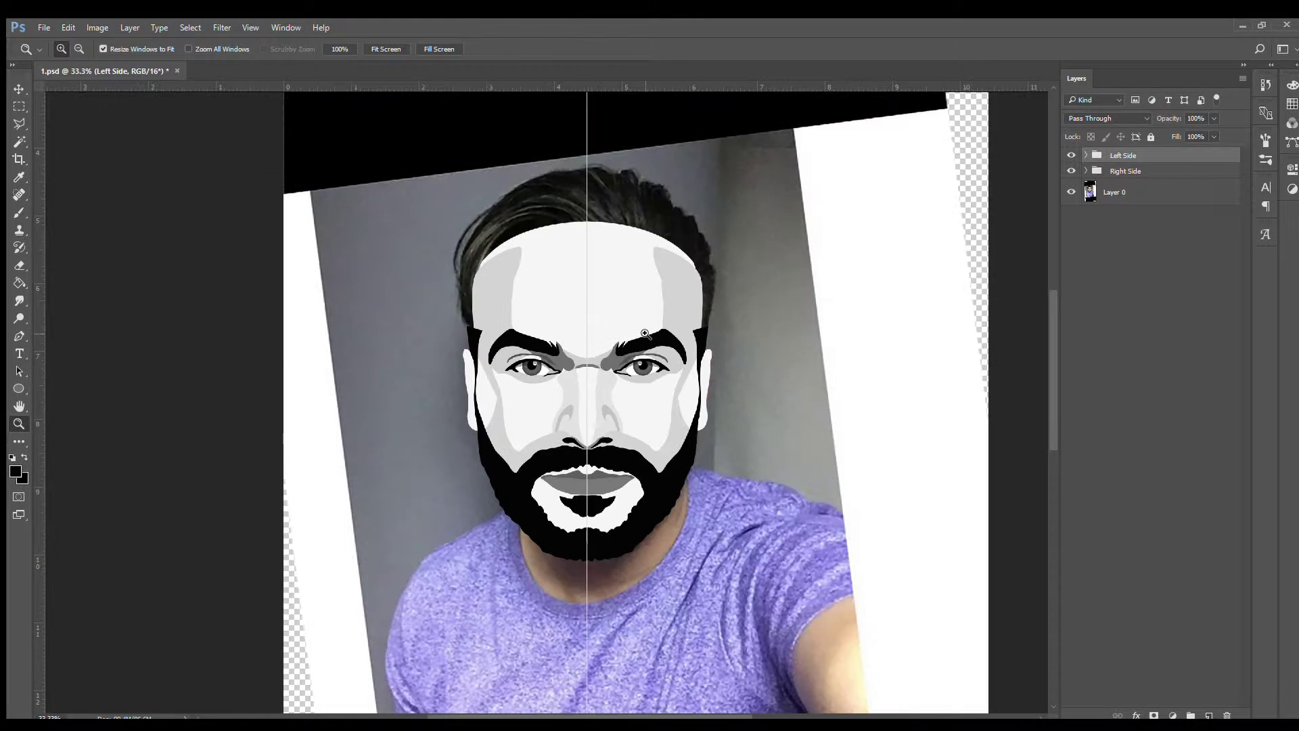
key(v)
click(1126, 171)
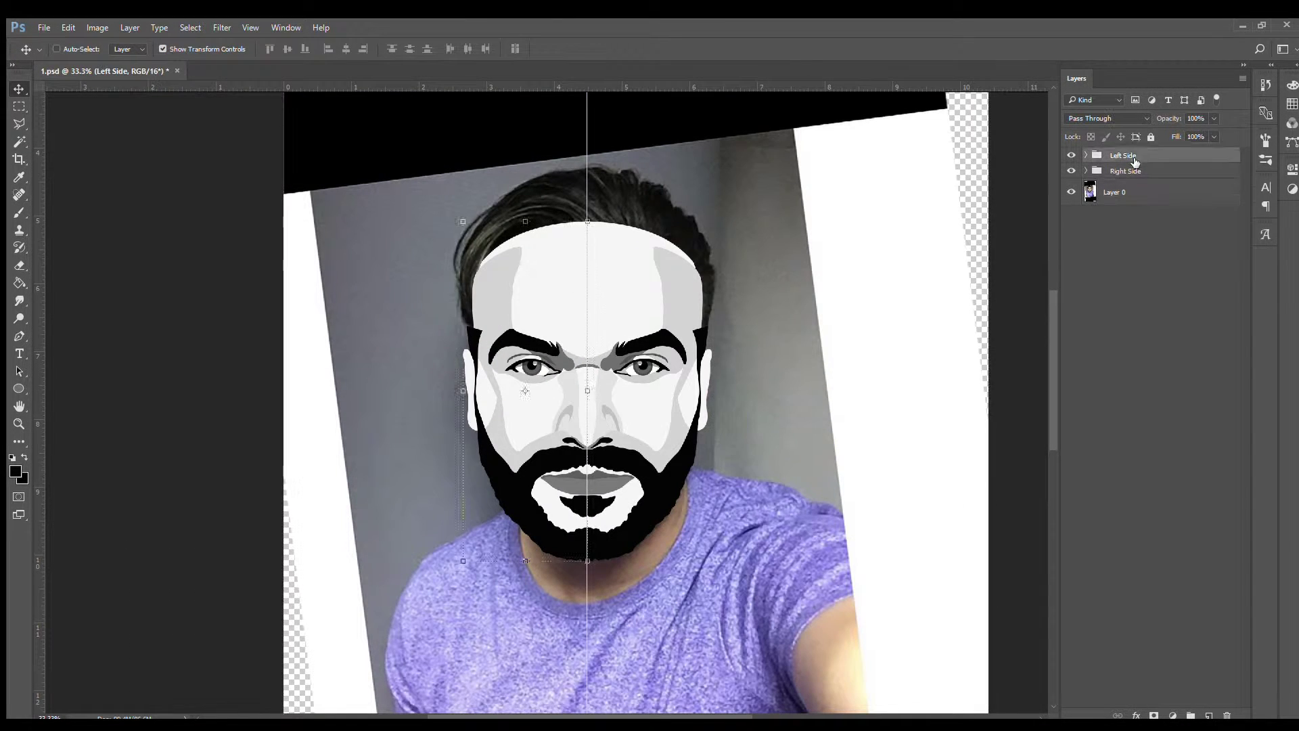
drag(1071, 155, 1071, 171)
key(ctrl+plus)
Step: Outline a black hair shape over the top of the head down to the ear
key(p)
click(728, 422)
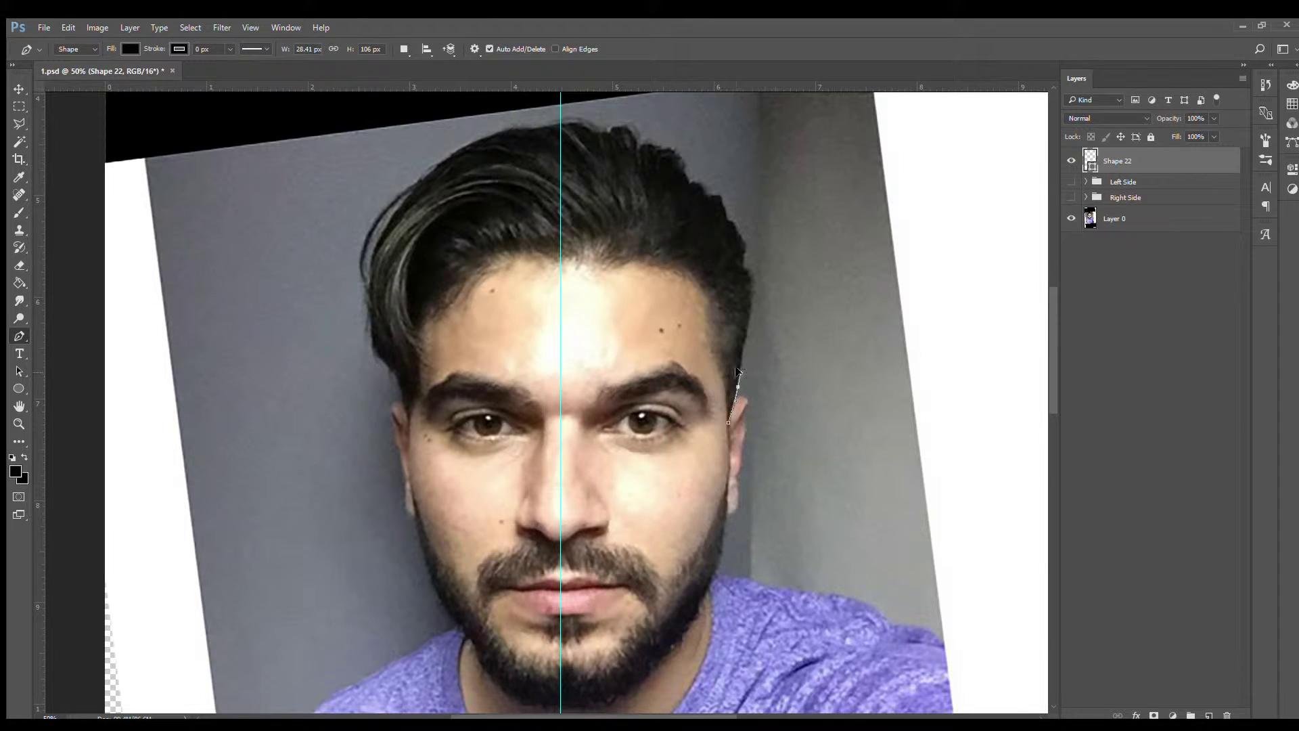
click(737, 226)
click(704, 185)
click(686, 165)
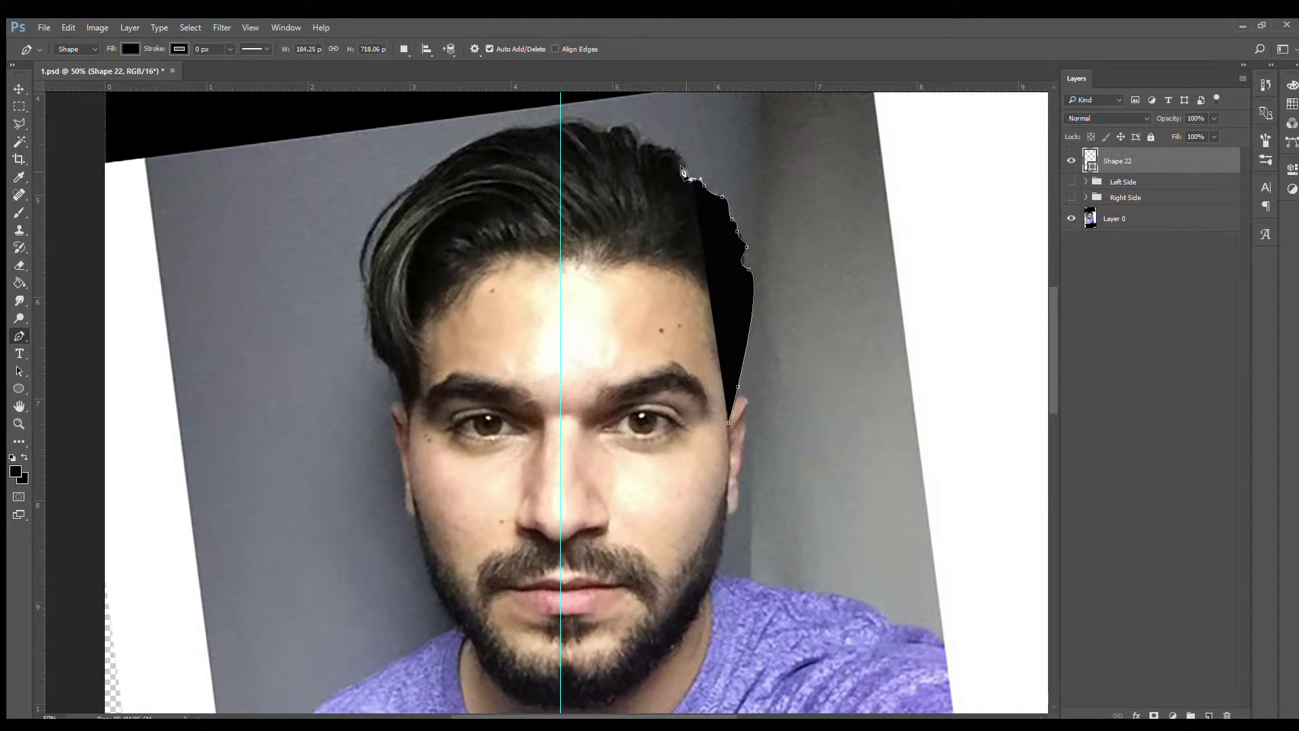
click(640, 139)
click(620, 126)
click(514, 128)
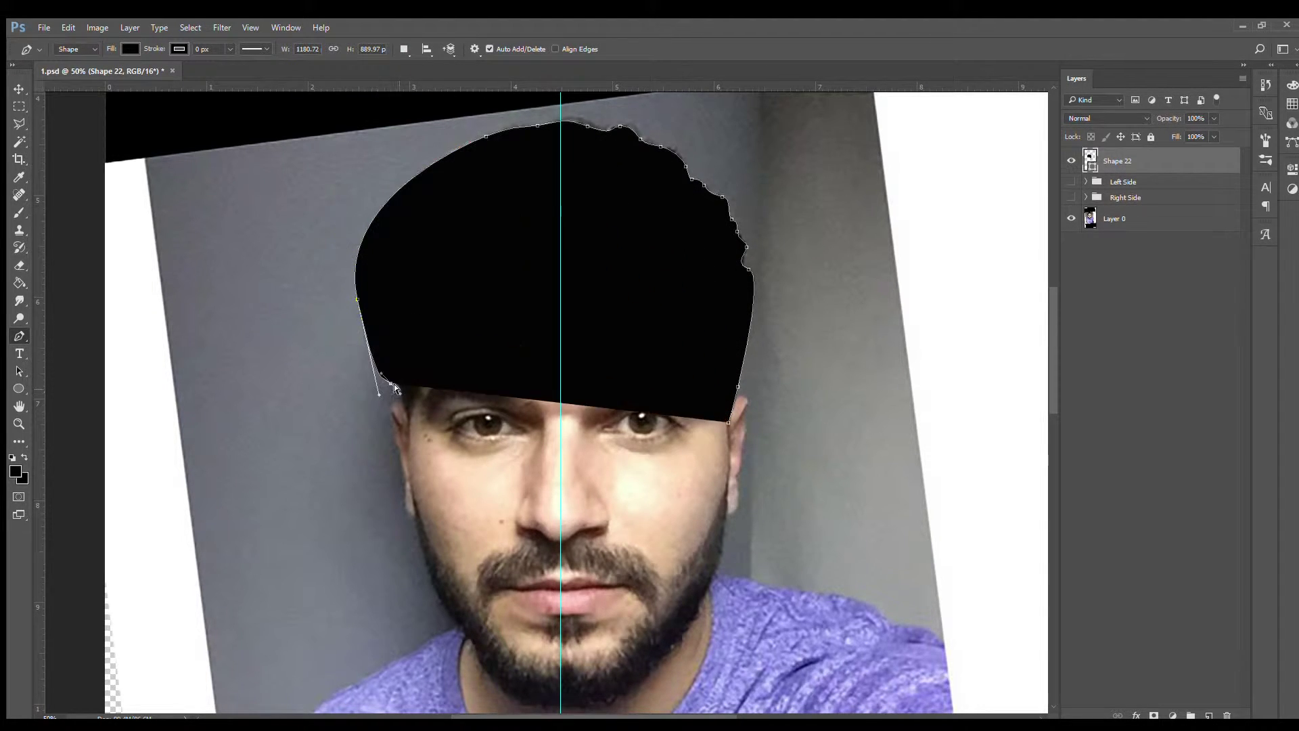
drag(392, 371, 500, 511)
click(405, 415)
click(411, 453)
key(0)
key(0)
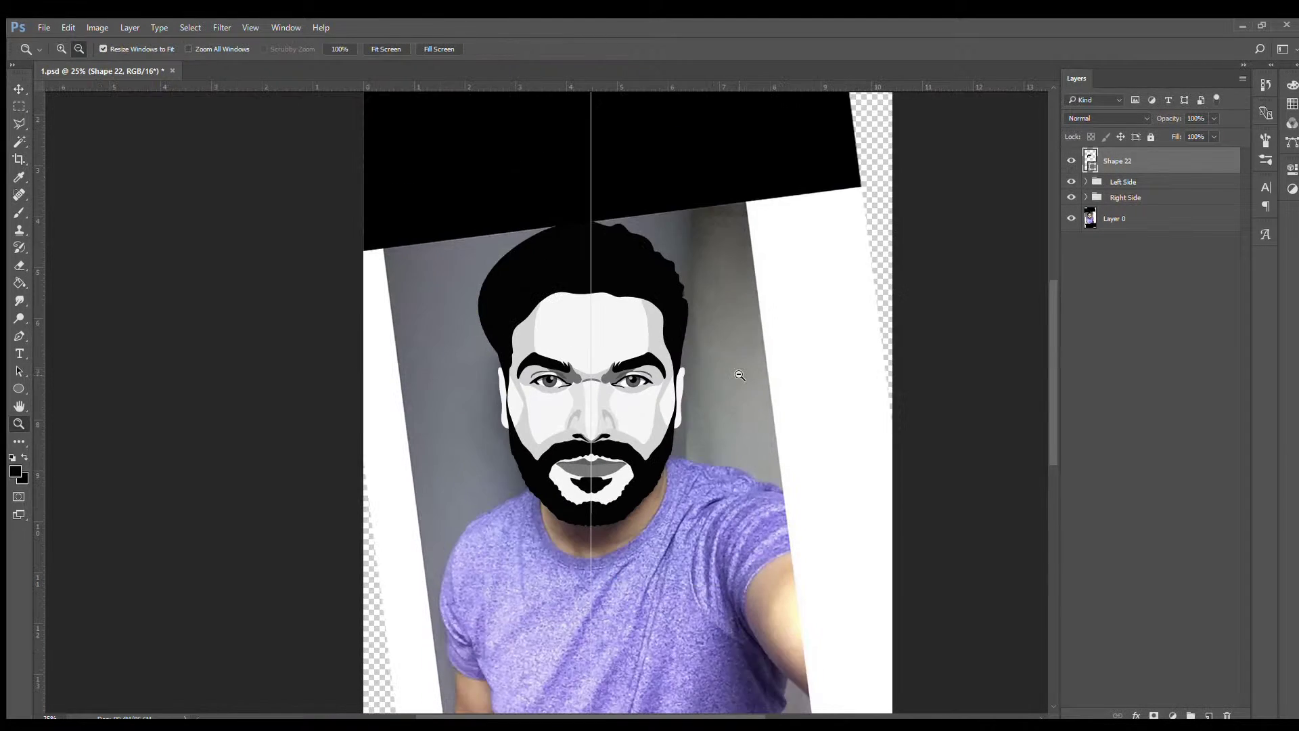
Step: Toggle the face halves and photo on and off to compare the cartoon with the photo
click(1071, 218)
click(1071, 197)
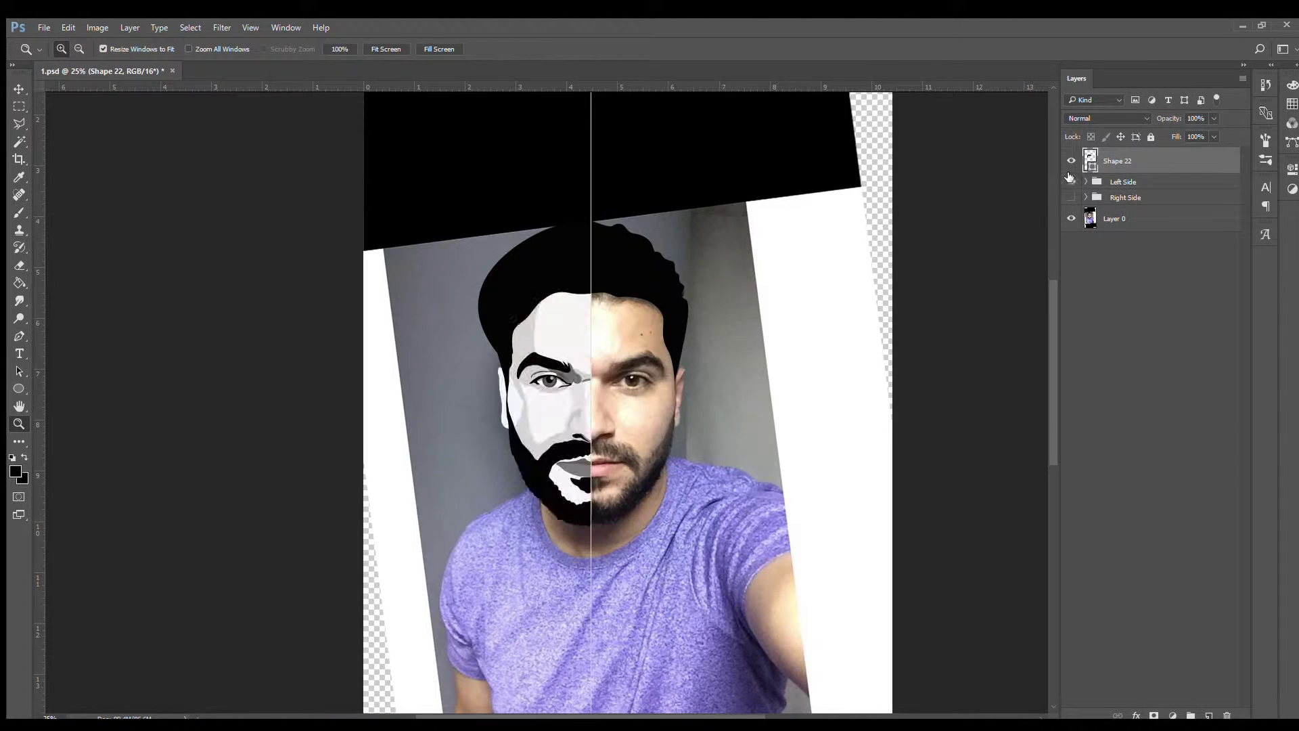
click(1071, 197)
click(1071, 197)
click(1071, 218)
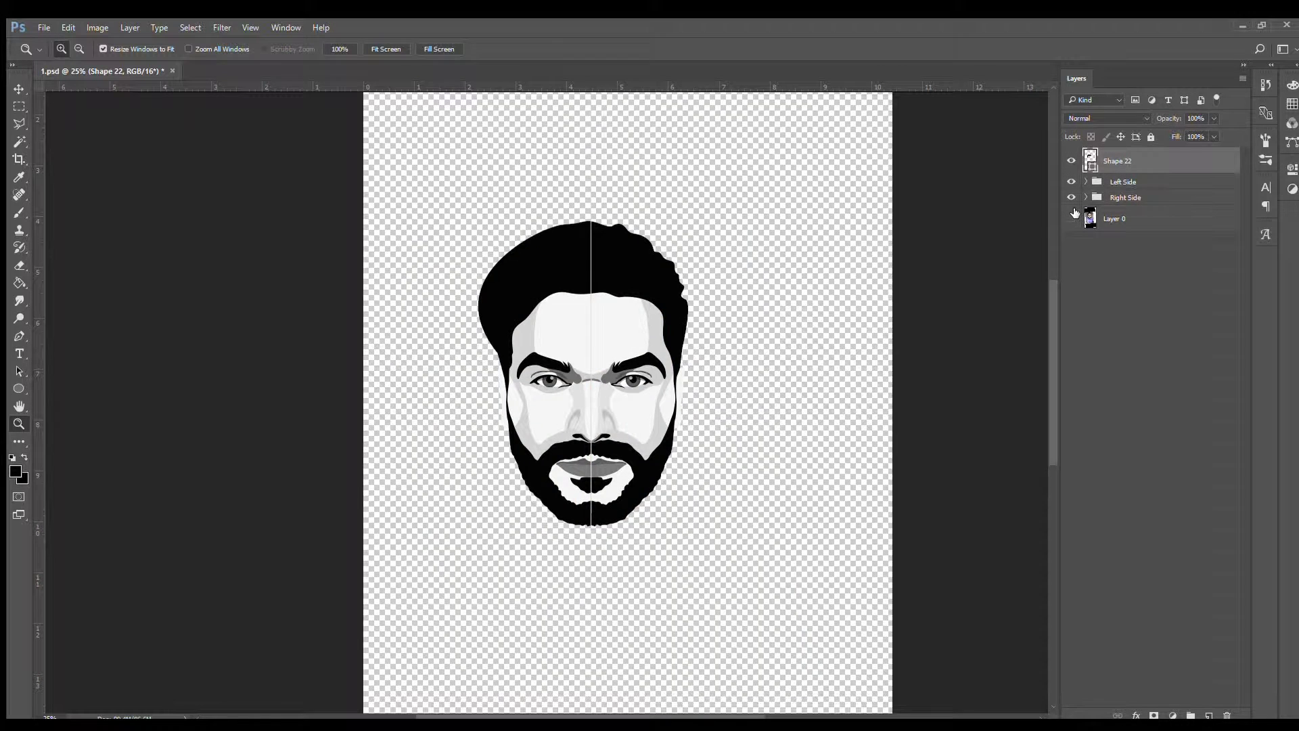
click(1071, 197)
click(1071, 196)
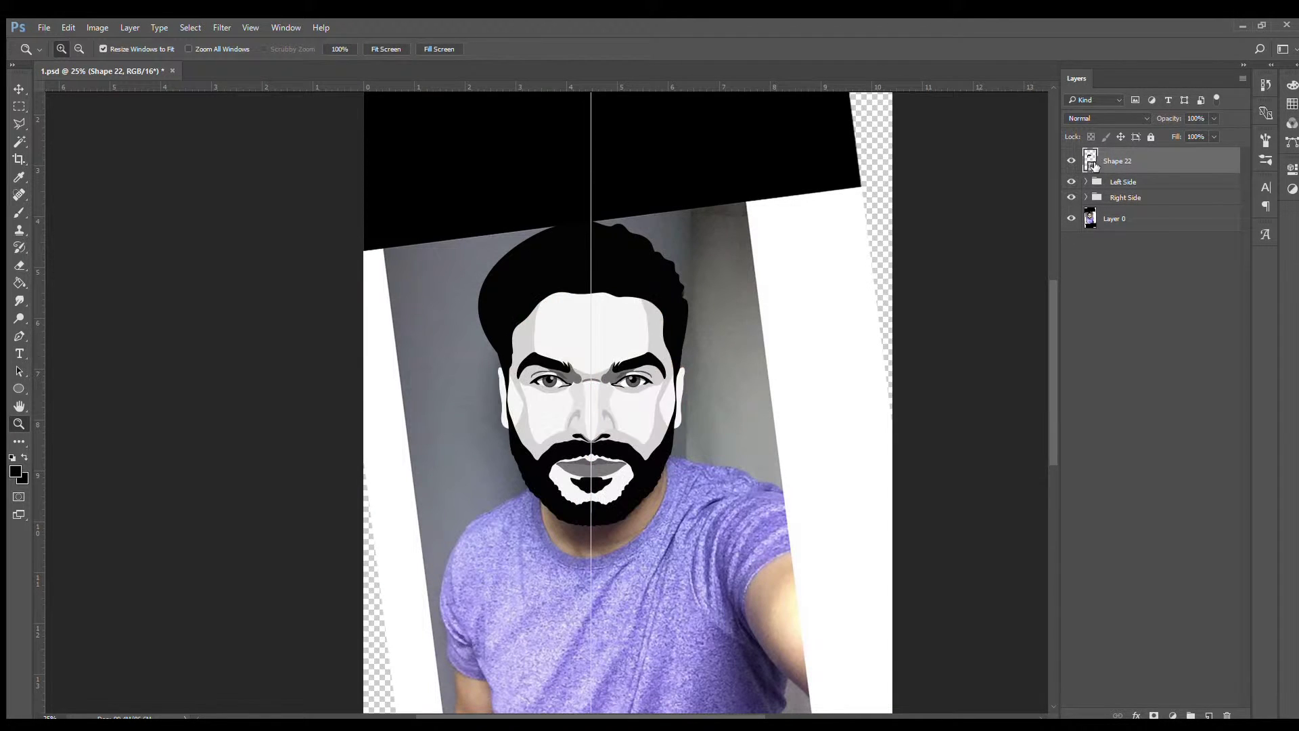
click(1071, 197)
click(1071, 197)
Step: Narrow the Left Side face half slightly with Free Transform
key(v)
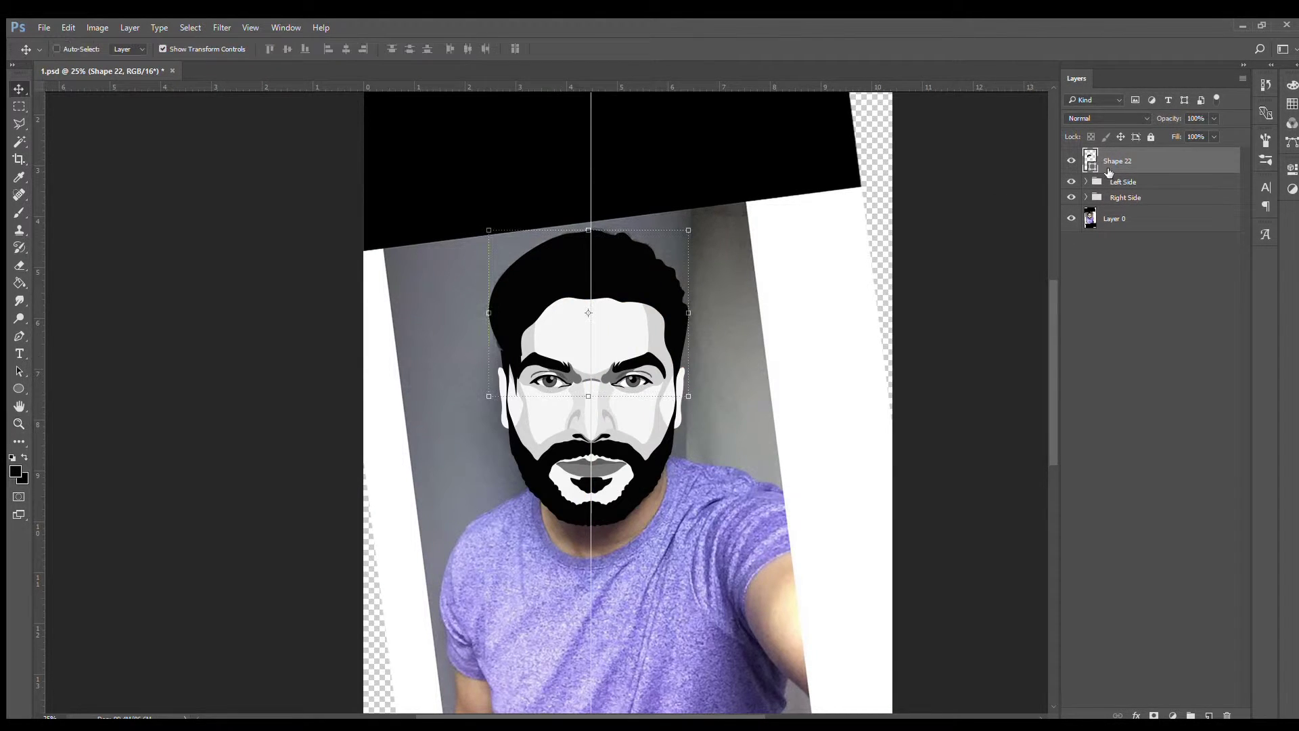
click(529, 389)
key(ctrl+t)
drag(525, 399, 506, 398)
key(Return)
Step: Hide the black hair shape and both face groups, leaving only the photo
key(z)
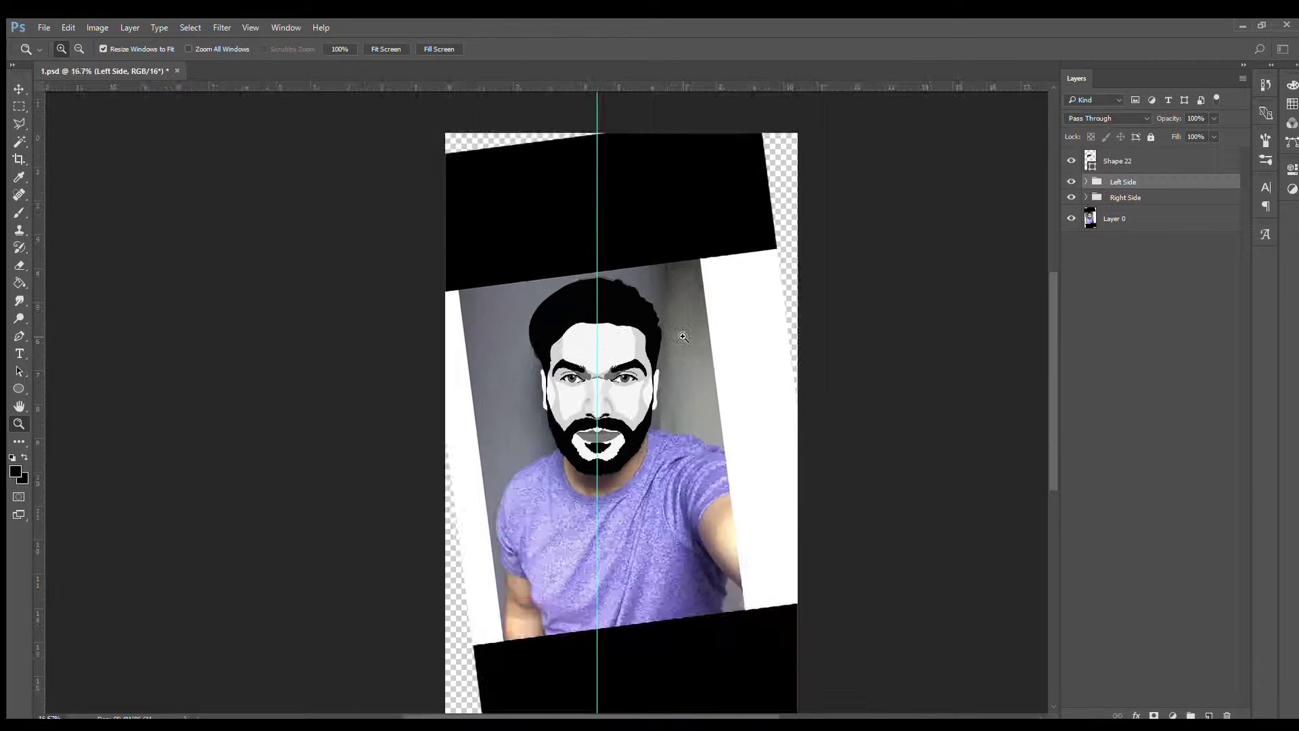
click(1071, 218)
click(1071, 217)
click(1116, 160)
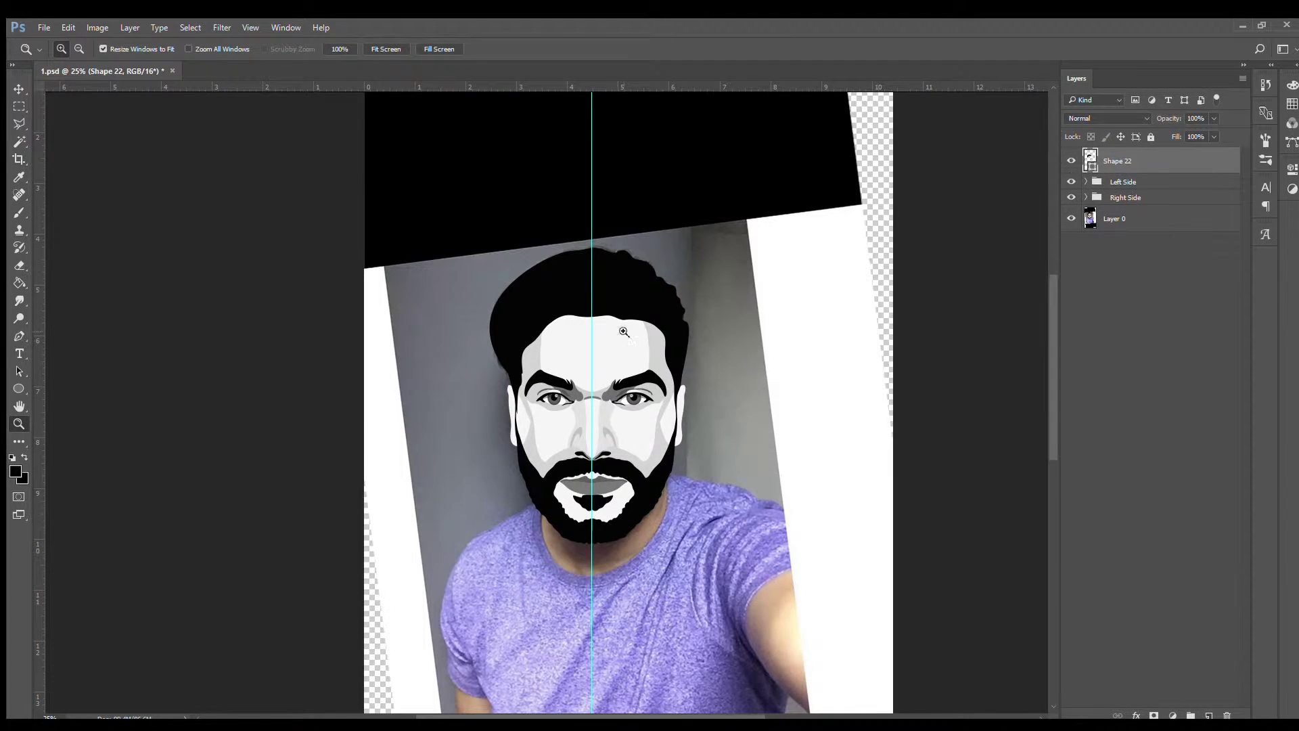
drag(1071, 160, 1071, 197)
Step: Draw Shape 23, a dark grey patch beside the right temple along the hair
key(v)
key(p)
scroll(704, 379, up, 3)
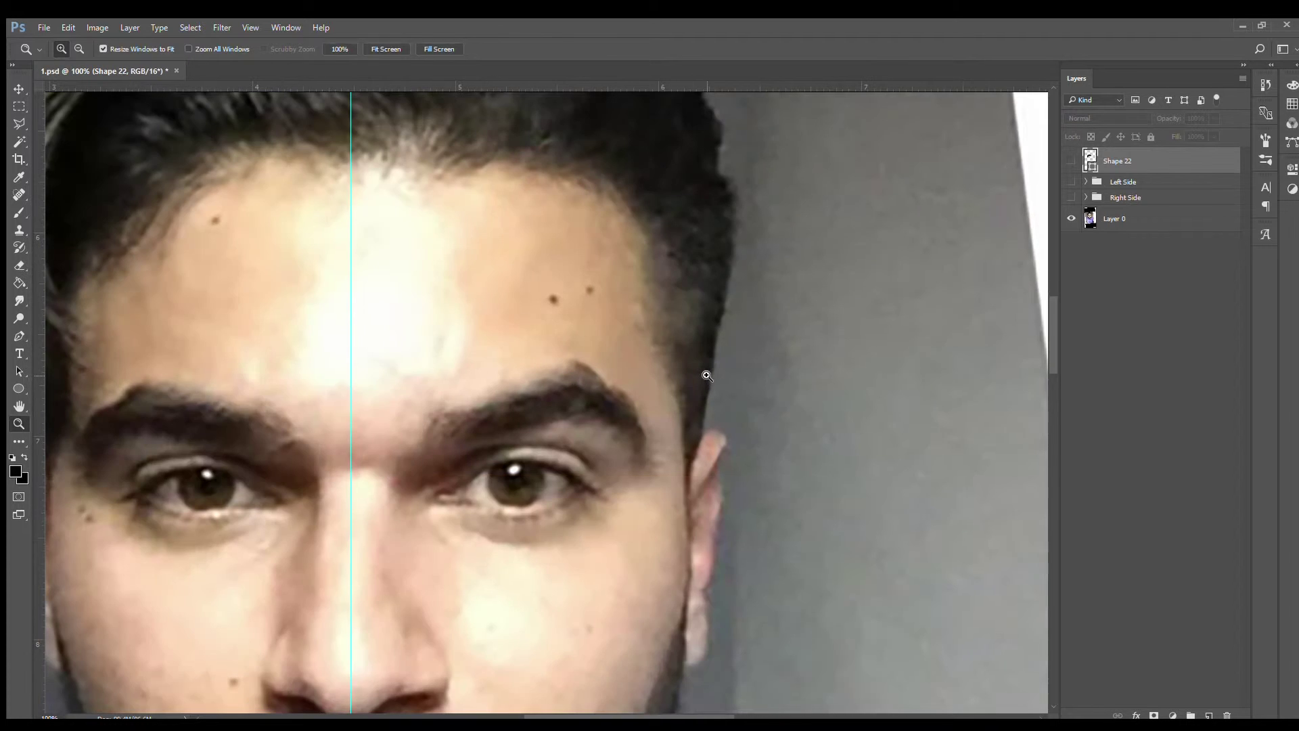
click(684, 469)
drag(670, 390, 638, 308)
click(646, 244)
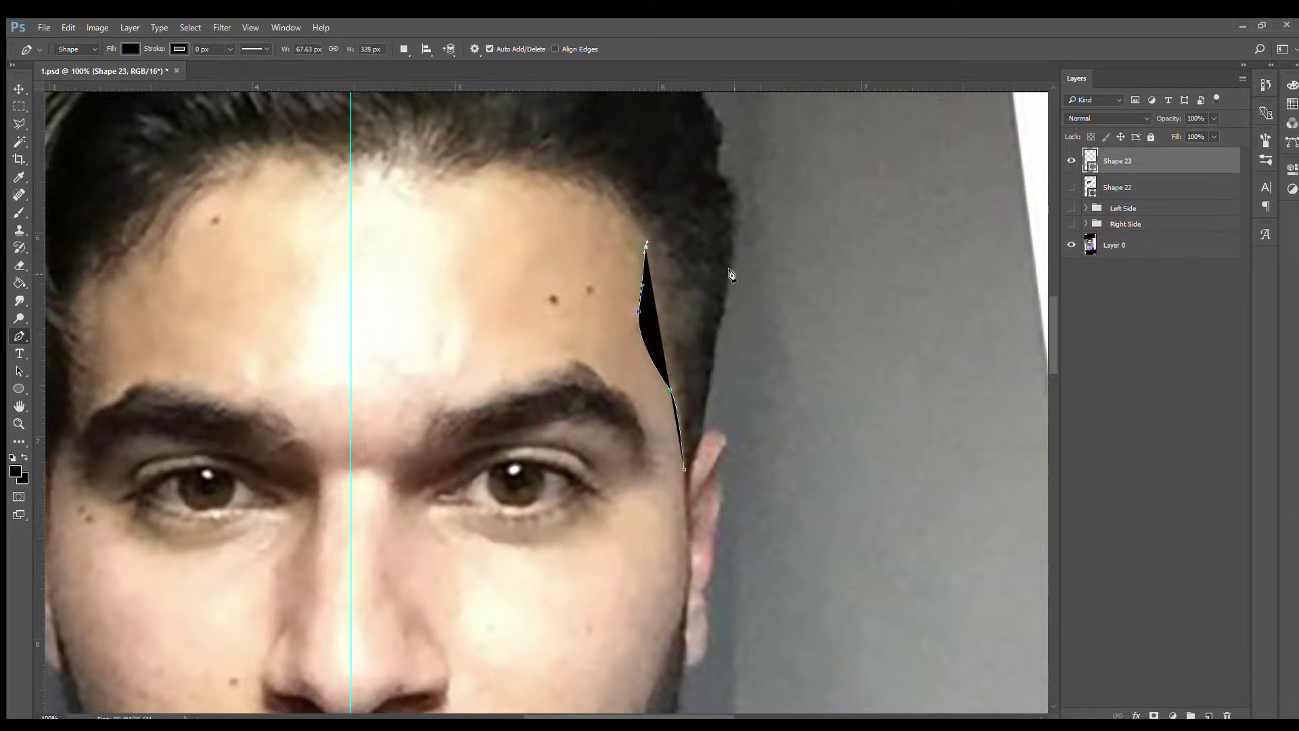
drag(726, 305, 735, 329)
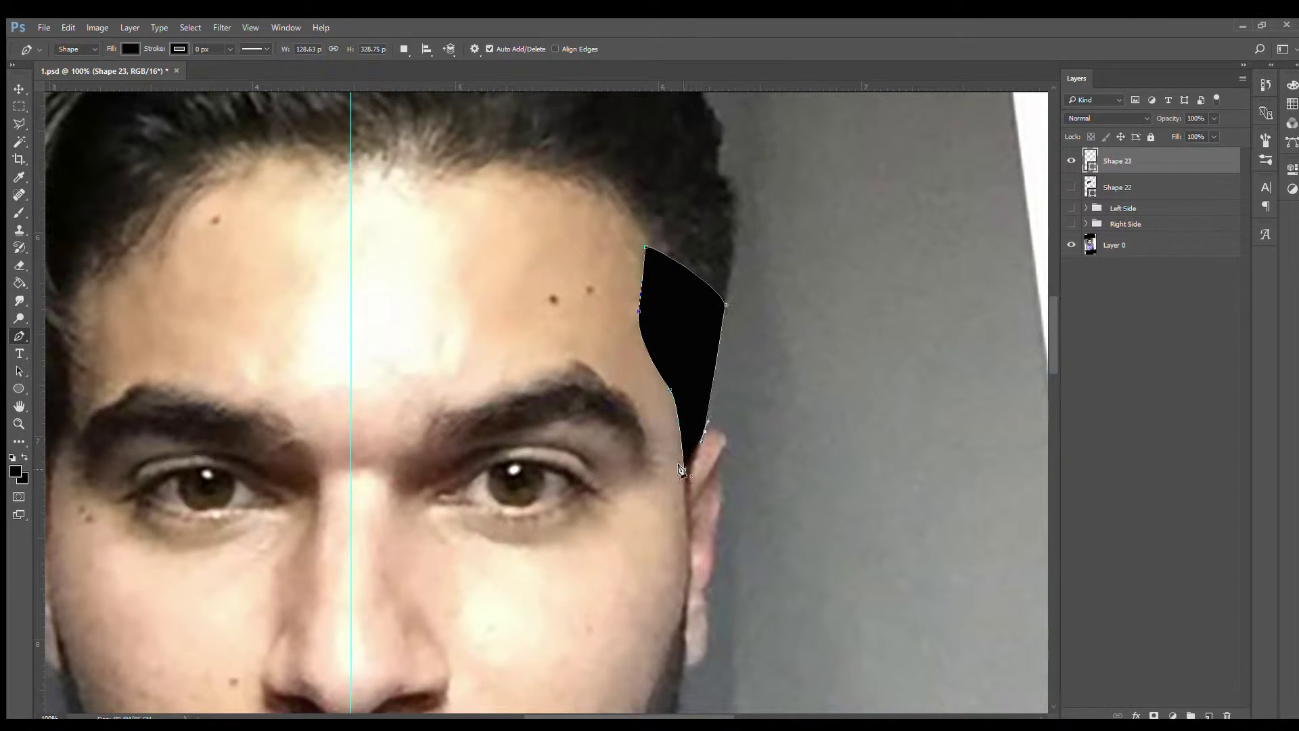
Step: Zoom out and toggle the black hair shape to check the temple patch
key(z)
key(ctrl+minus)
key(ctrl+minus)
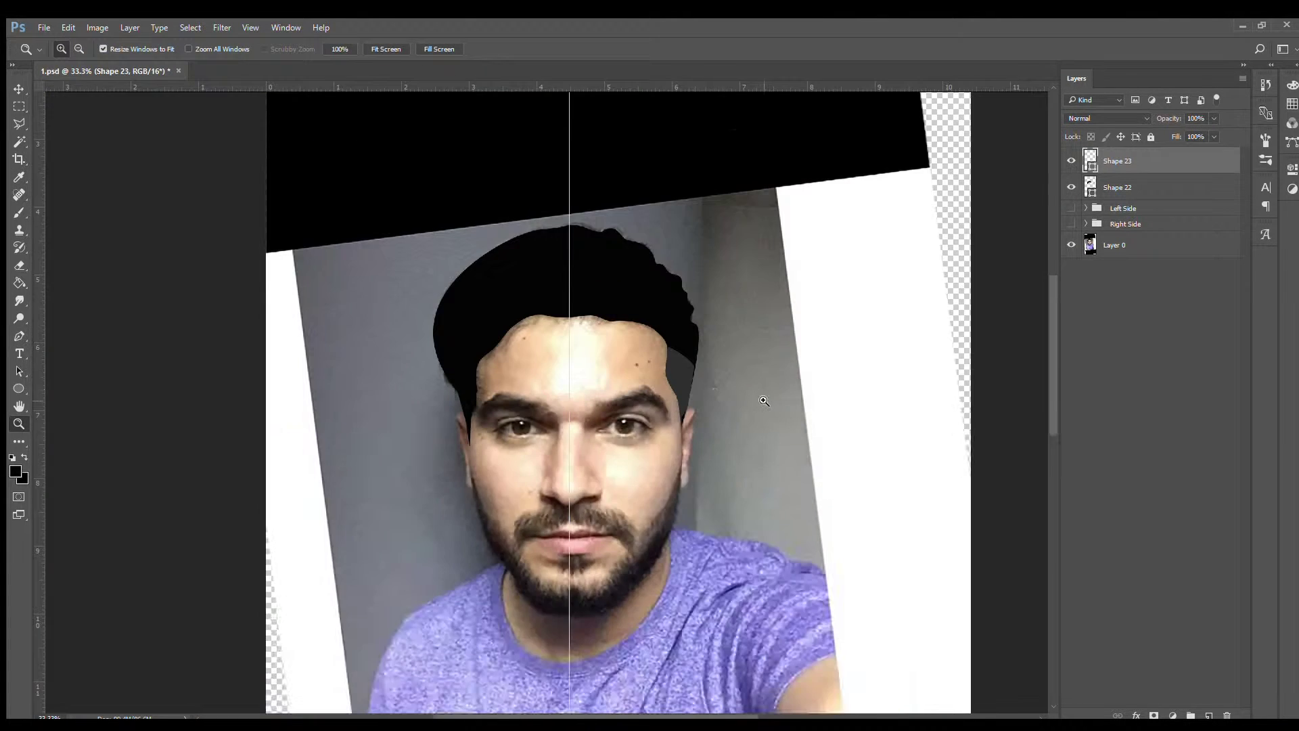
click(1071, 187)
click(1071, 187)
click(669, 399)
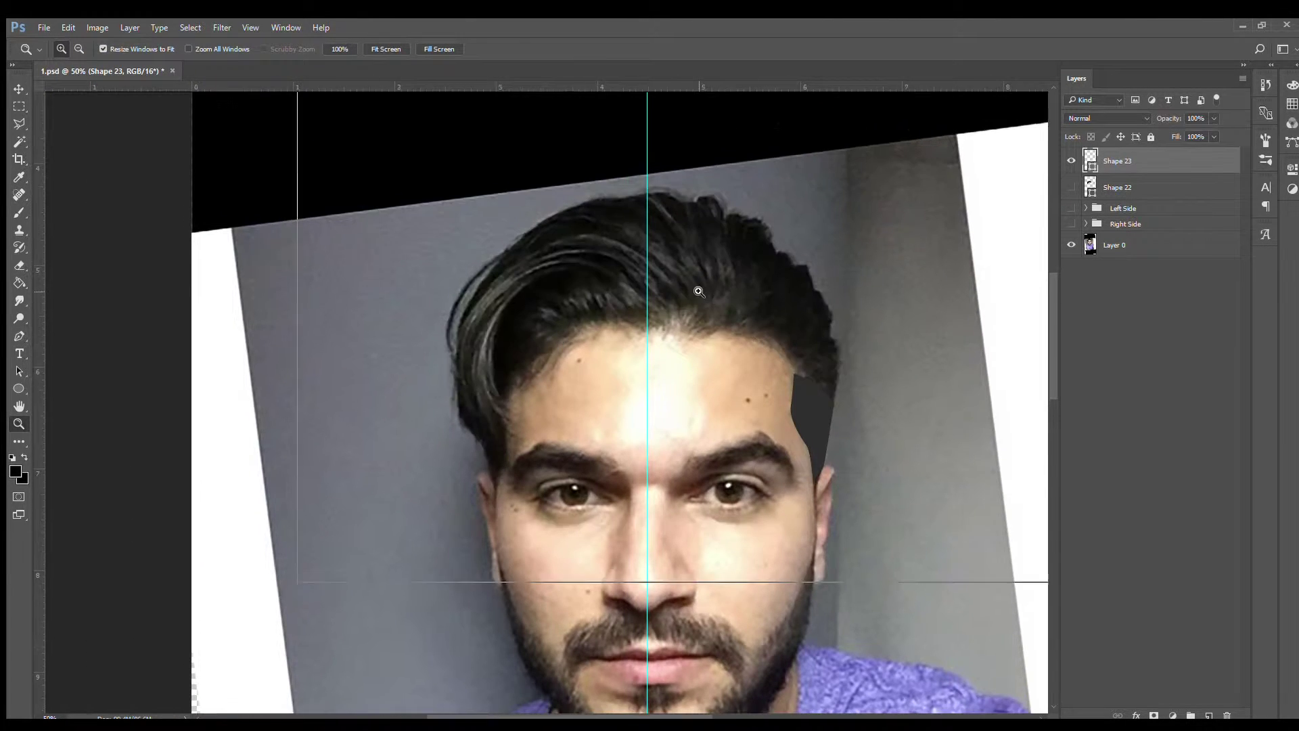
alt+click(670, 399)
Step: Draw Shape 24, a swept grey hair strand with pointed tips across the crown
key(p)
click(756, 398)
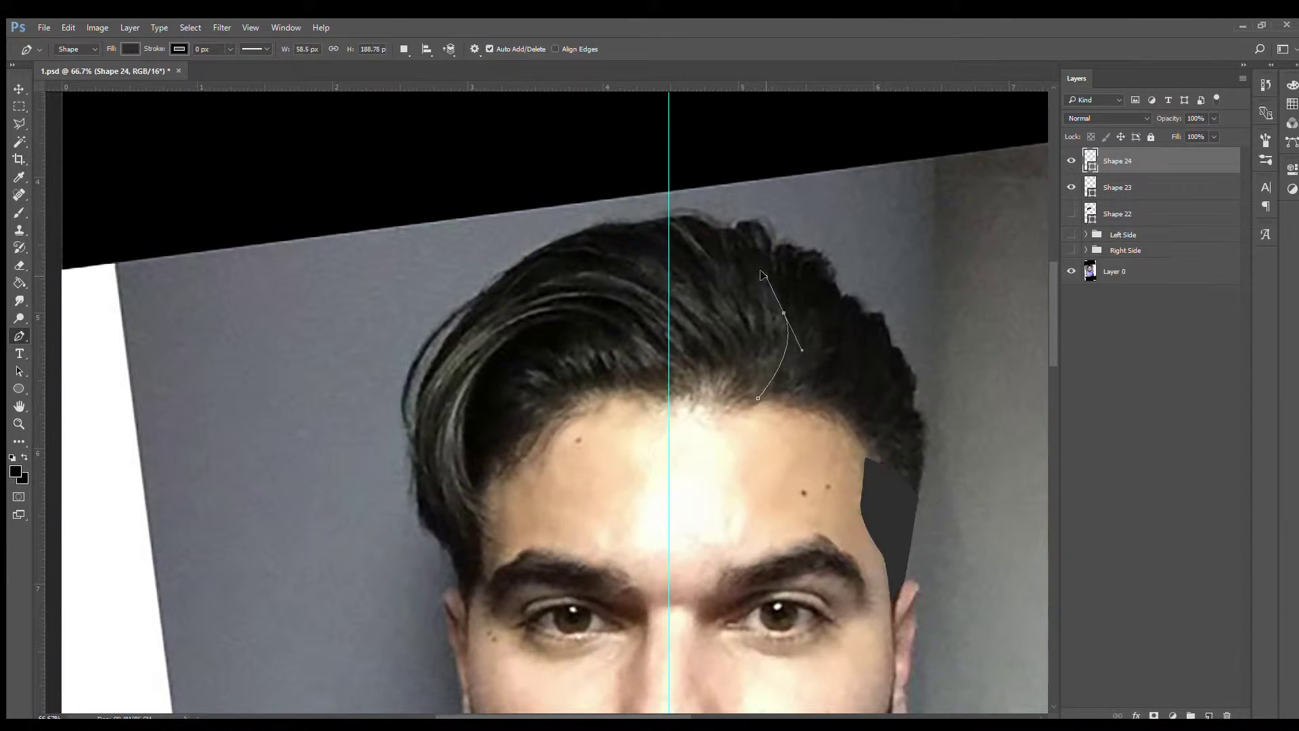
drag(756, 250, 694, 156)
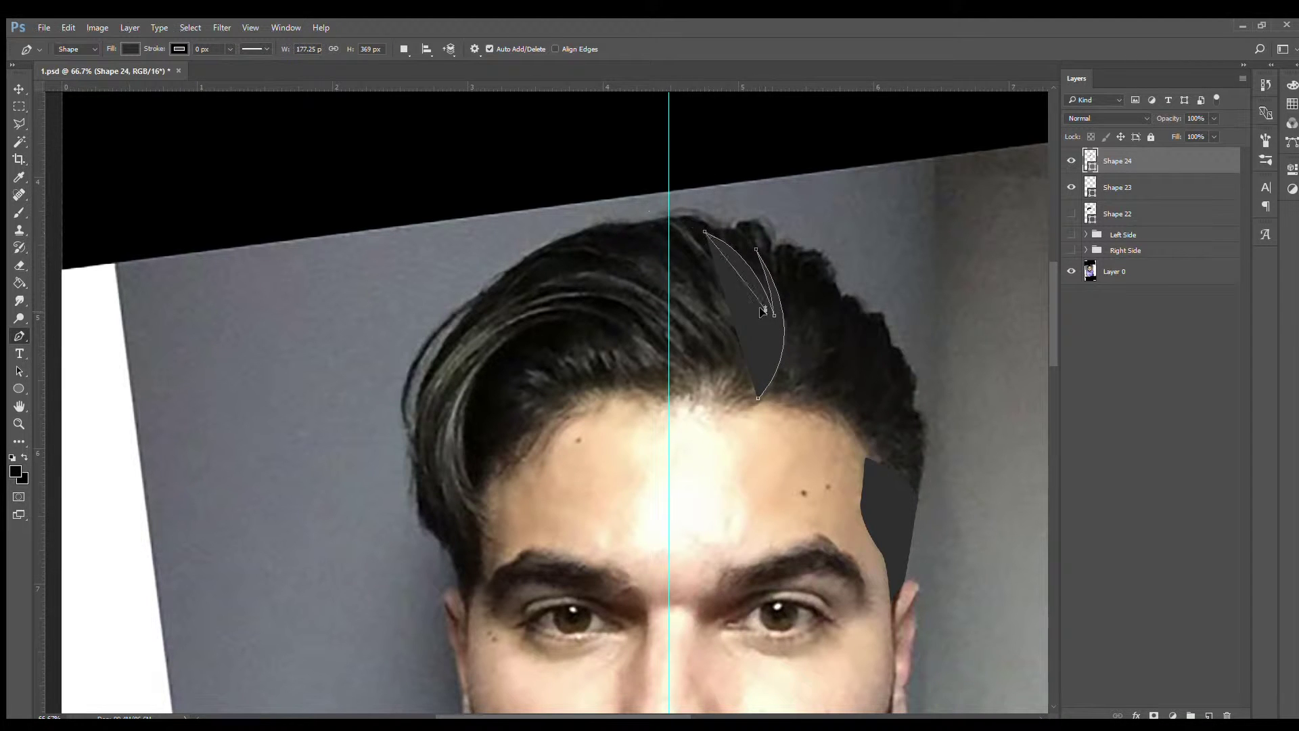
click(765, 310)
click(725, 290)
drag(601, 246, 528, 248)
click(689, 291)
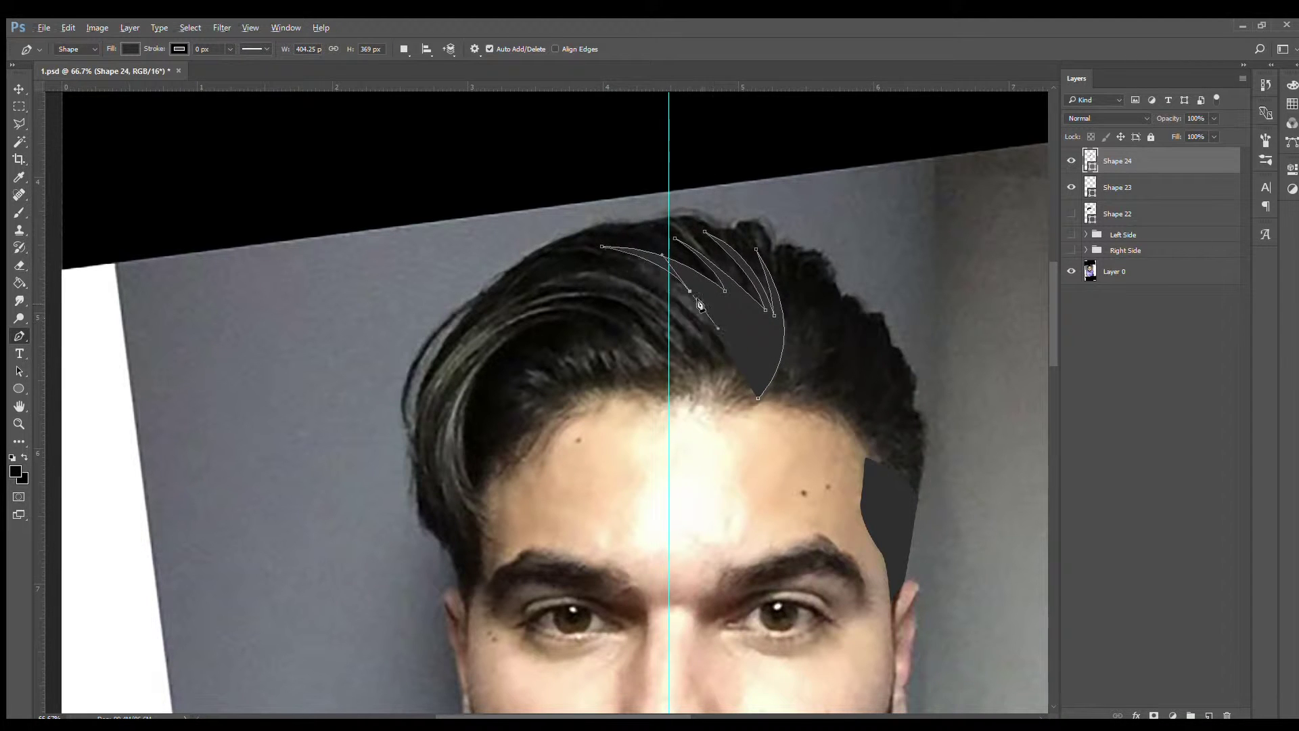
click(589, 254)
click(675, 305)
drag(463, 329, 351, 435)
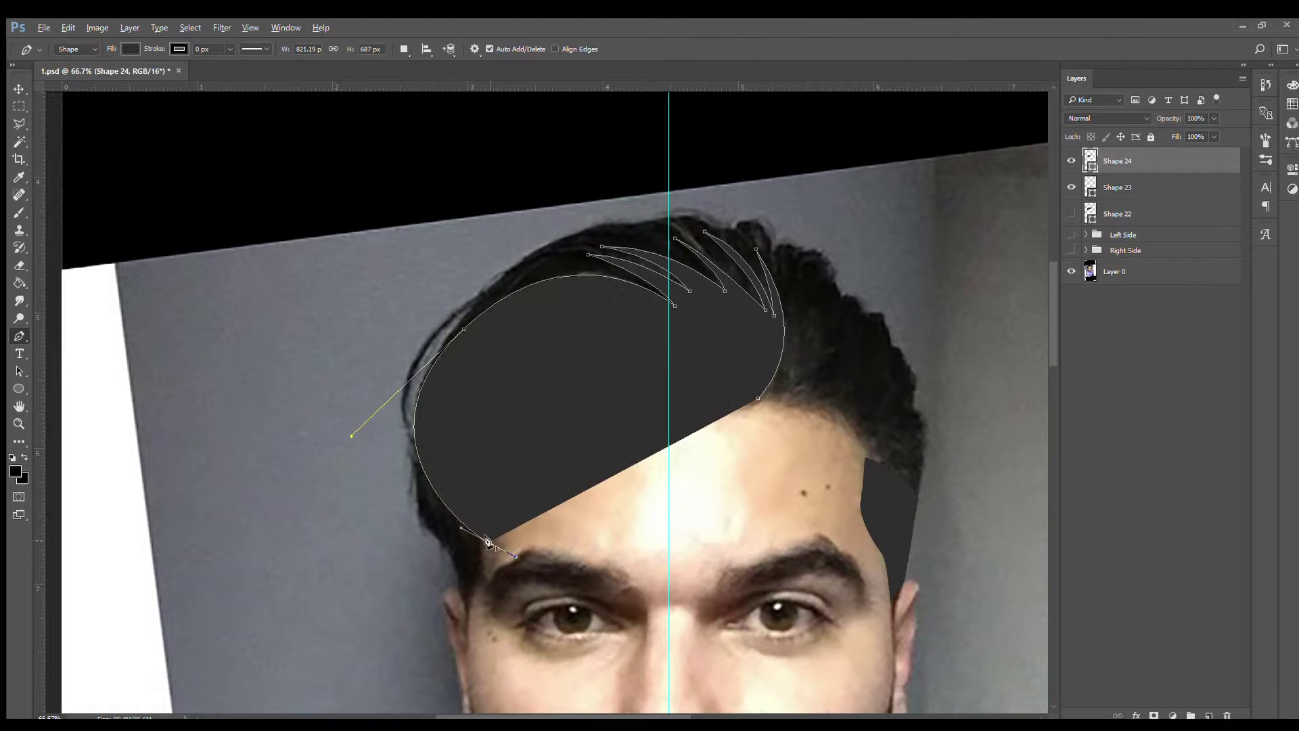
drag(480, 523, 487, 542)
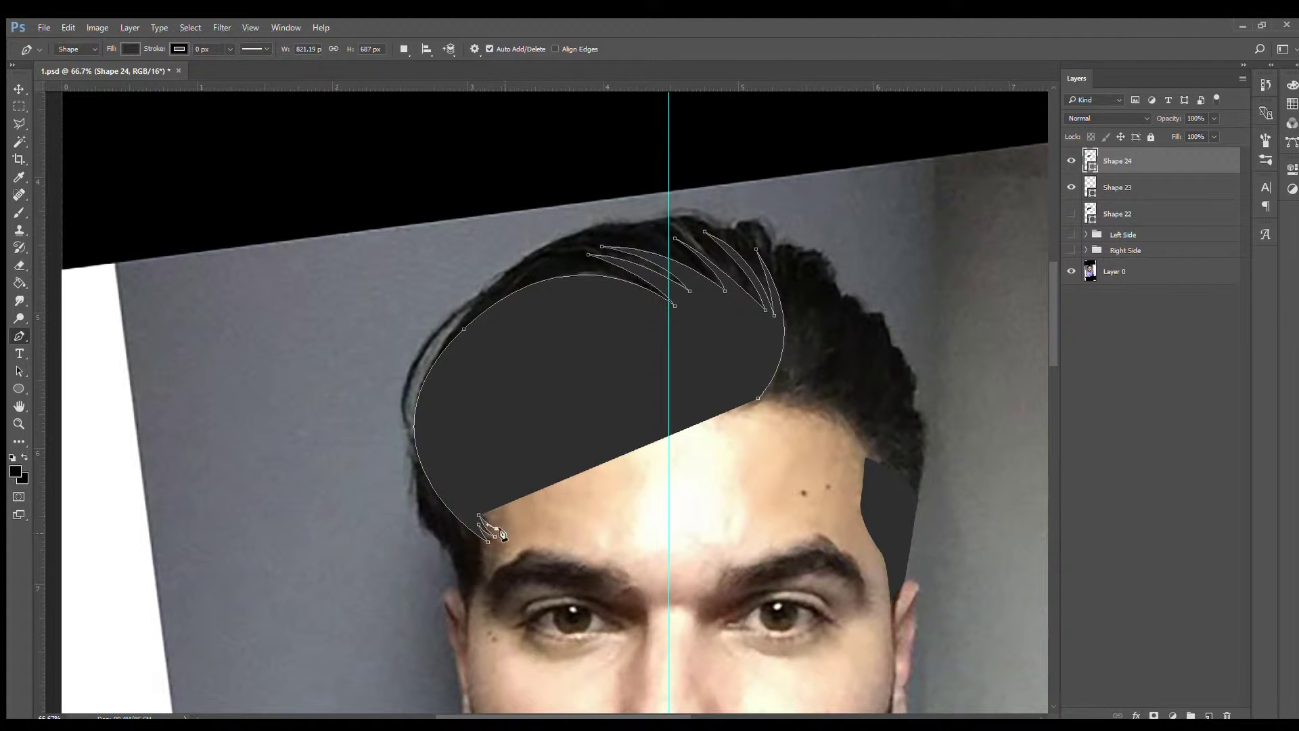
Step: Trace the strand at 23% opacity, refine its path, and show the black hair beneath
key(2)
key(3)
drag(460, 438, 461, 421)
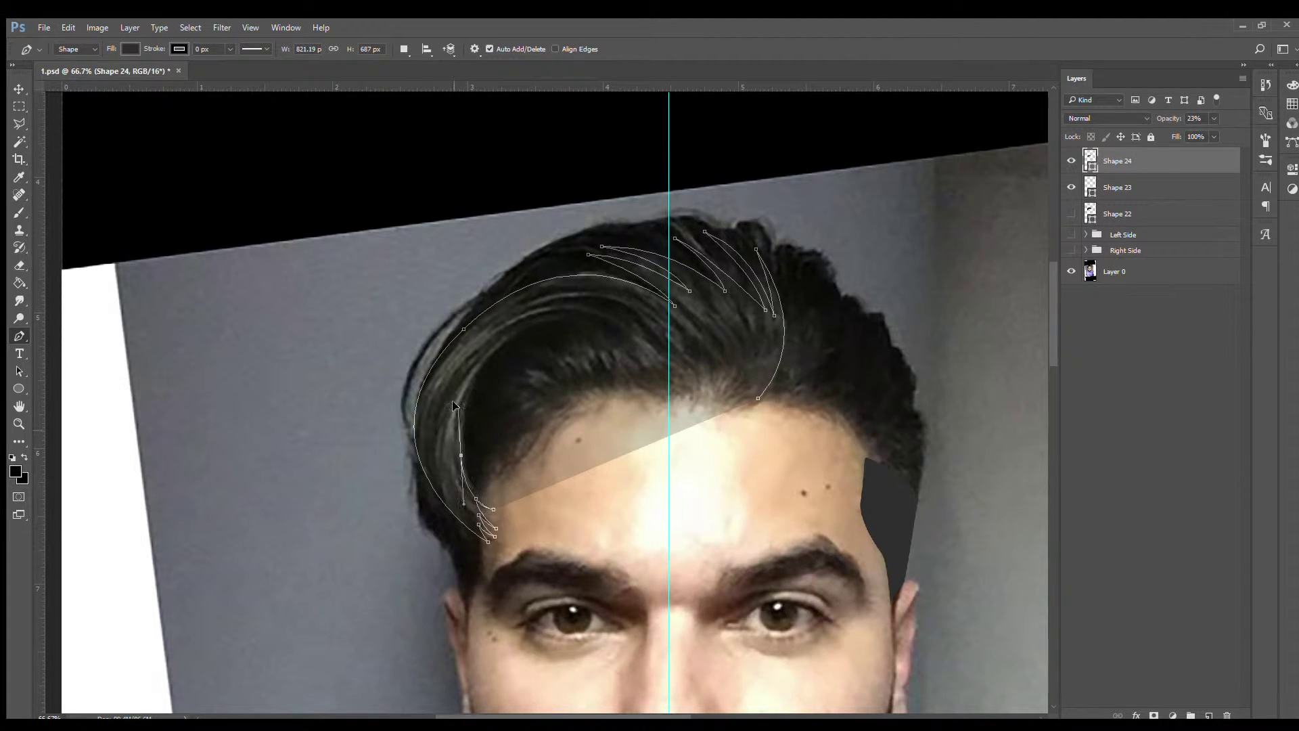
drag(590, 322, 699, 341)
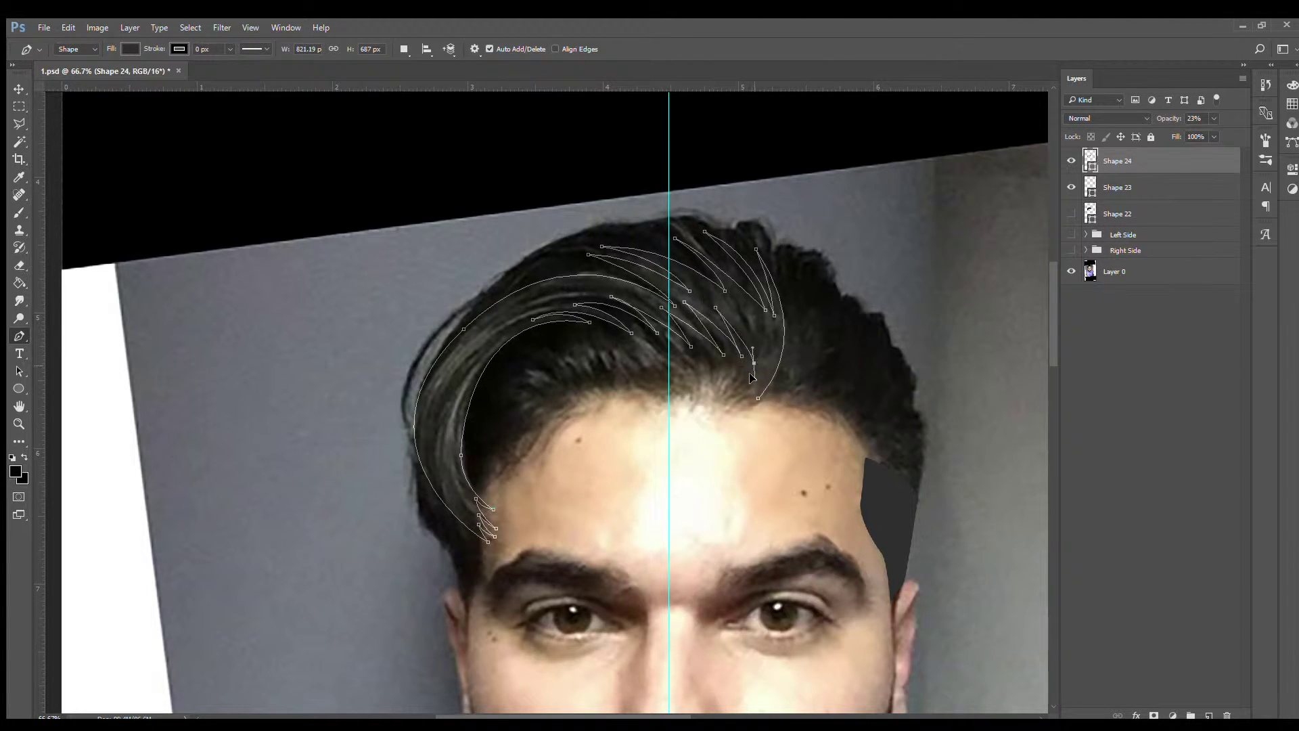
click(1071, 213)
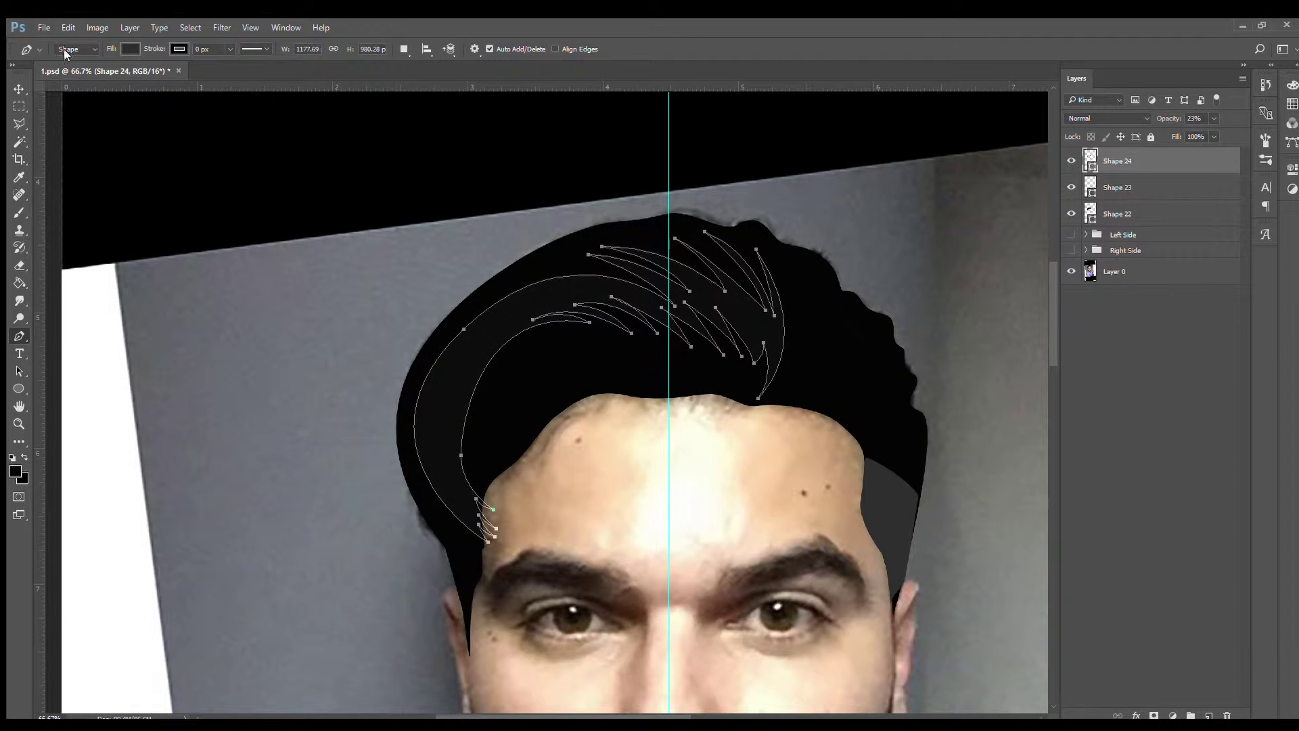
Step: Restore the strand shape to 100% opacity and check it with the face halves shown
key(z)
key(0)
alt+click(763, 451)
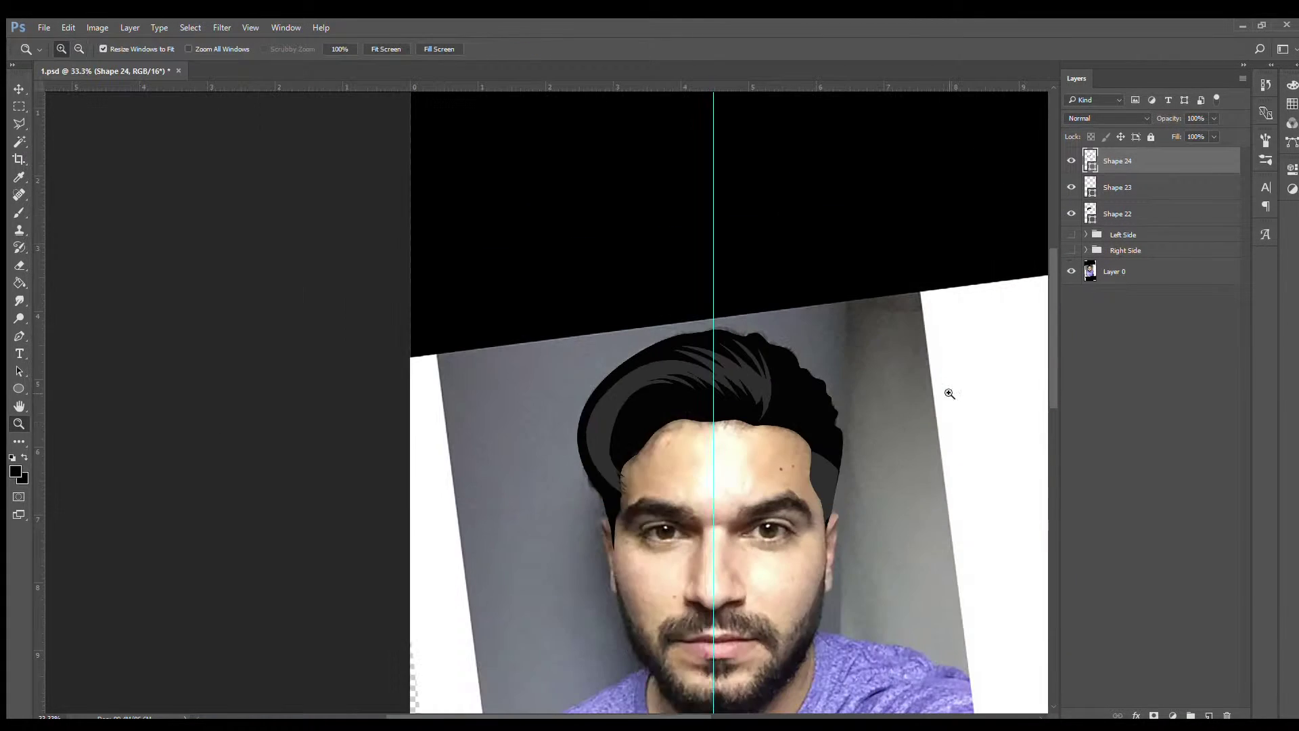
click(1071, 235)
click(1072, 250)
click(800, 528)
click(800, 527)
Step: Duplicate Shape 24 and shift the copy slightly to the right
key(v)
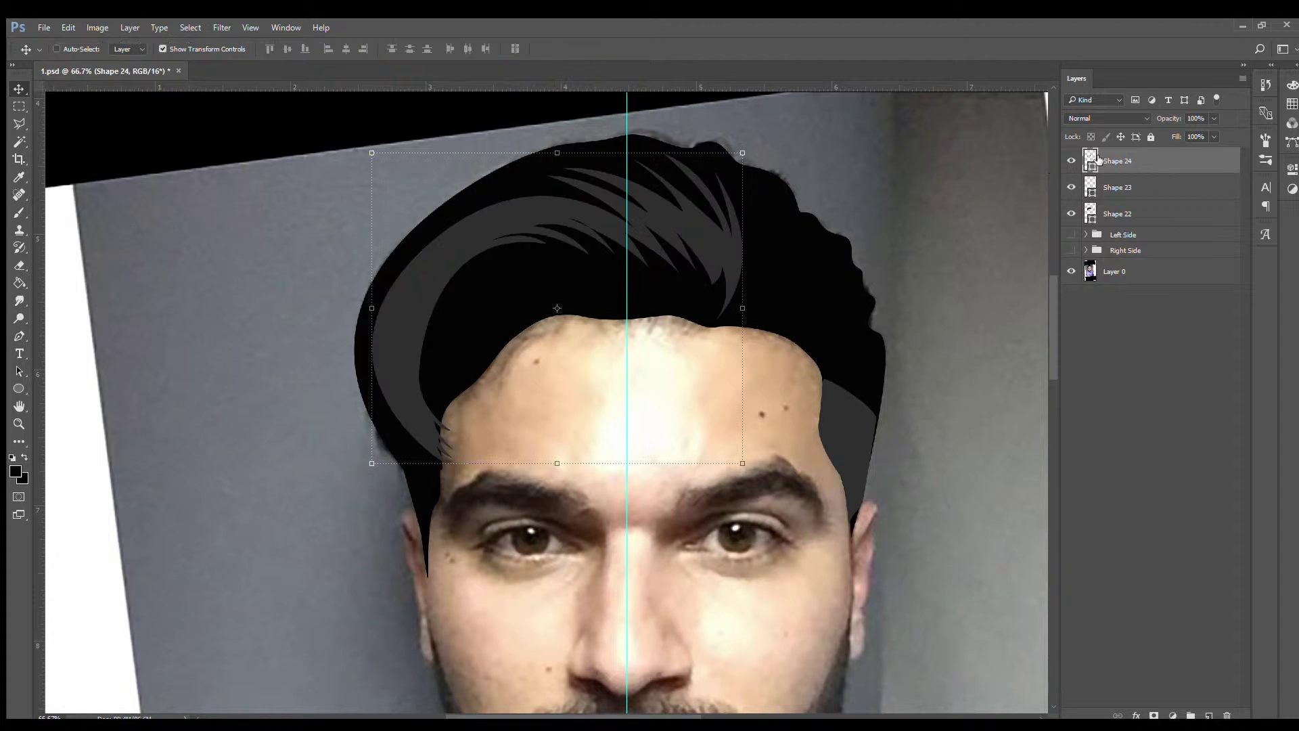
key(ctrl+j)
drag(455, 391, 470, 391)
key(i)
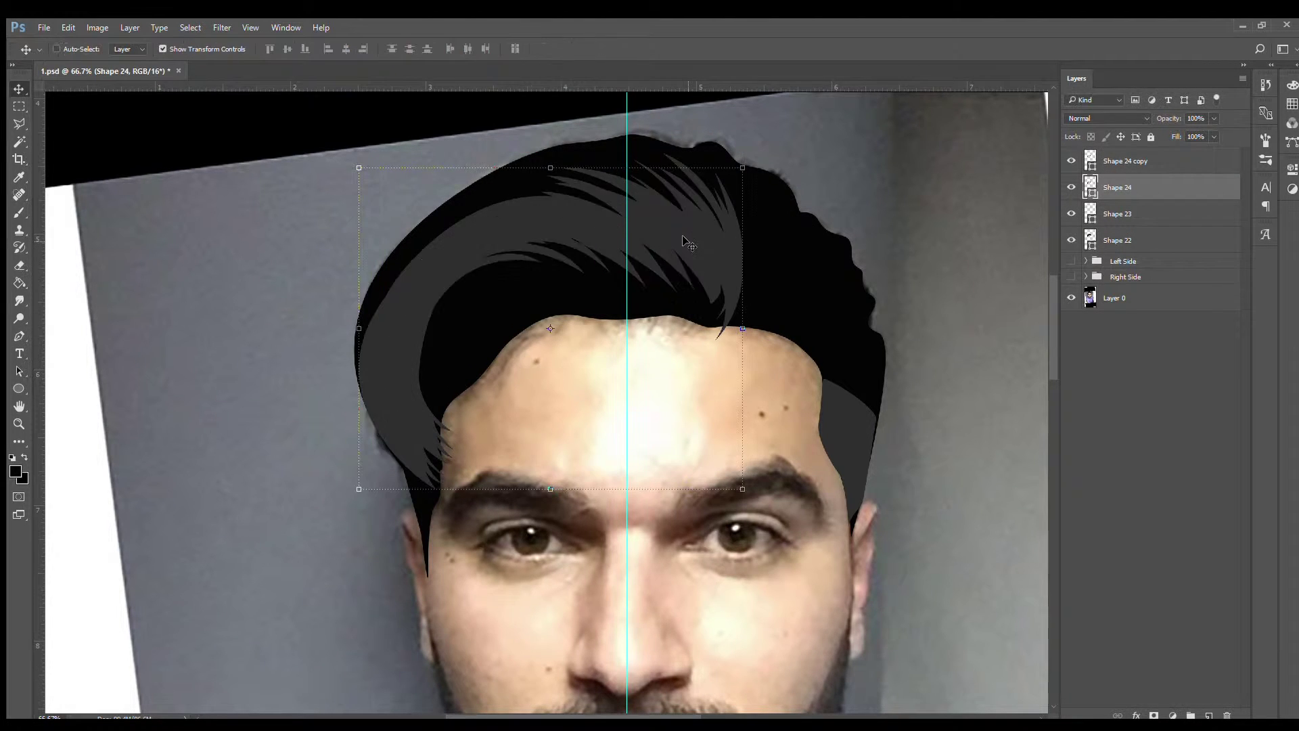
key(z)
key(ctrl+minus)
key(ctrl+minus)
Step: Toggle the face halves on and off to compare the portrait
click(1071, 261)
click(1071, 277)
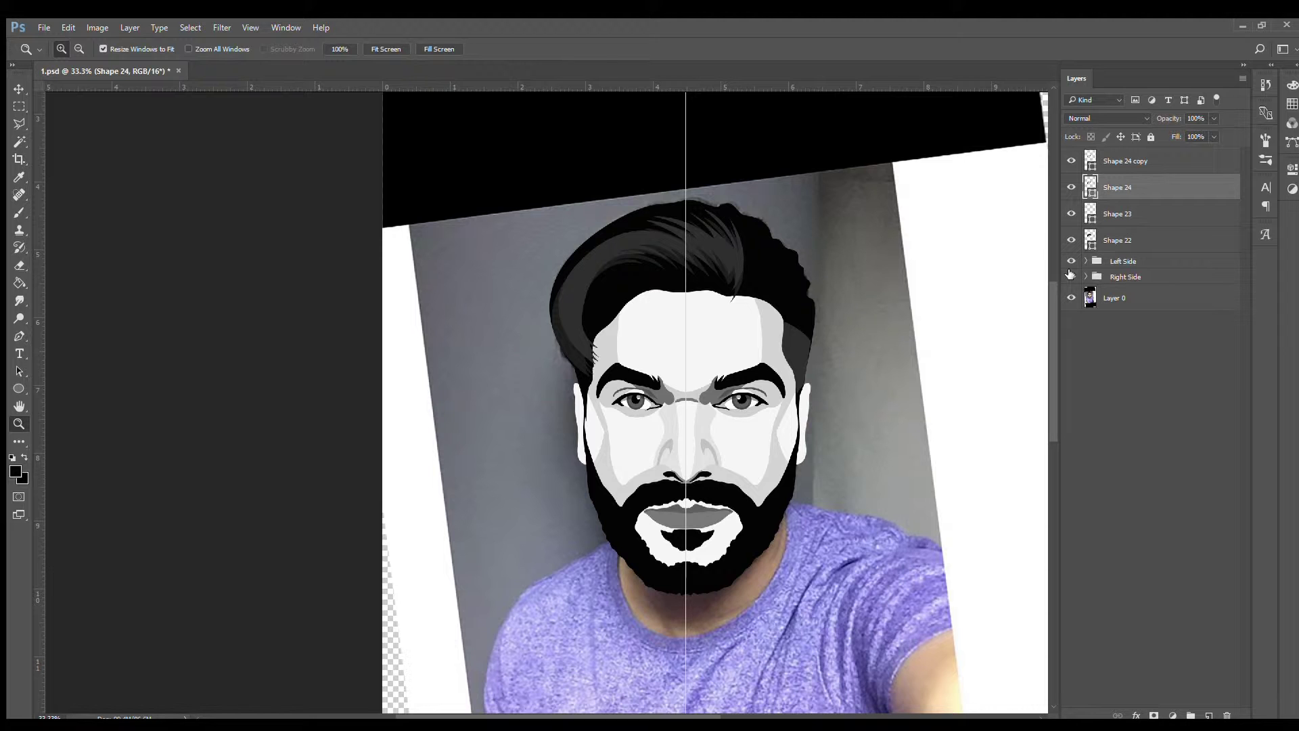
click(1071, 277)
click(1071, 261)
click(1071, 276)
click(1071, 261)
Step: Zoom in on the hair and hide the black hair, face halves and grey strands
click(666, 270)
click(713, 223)
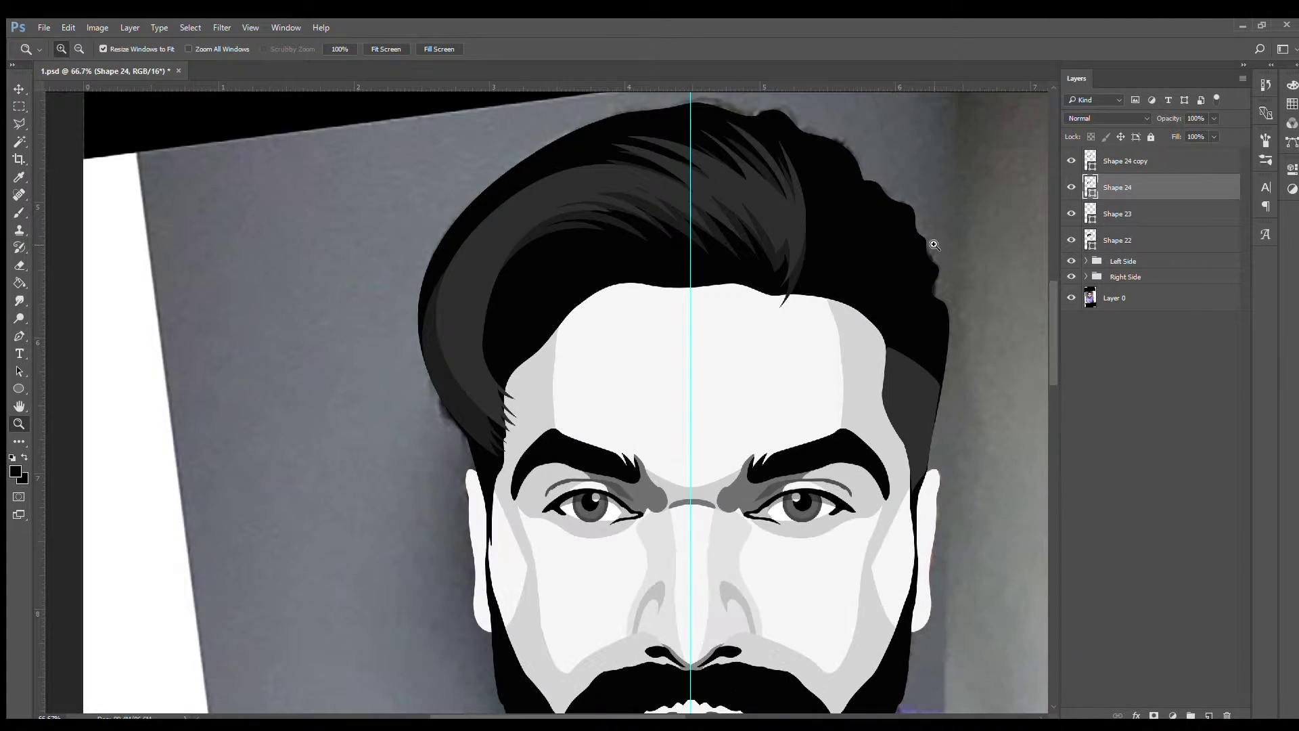
click(1071, 240)
click(1071, 277)
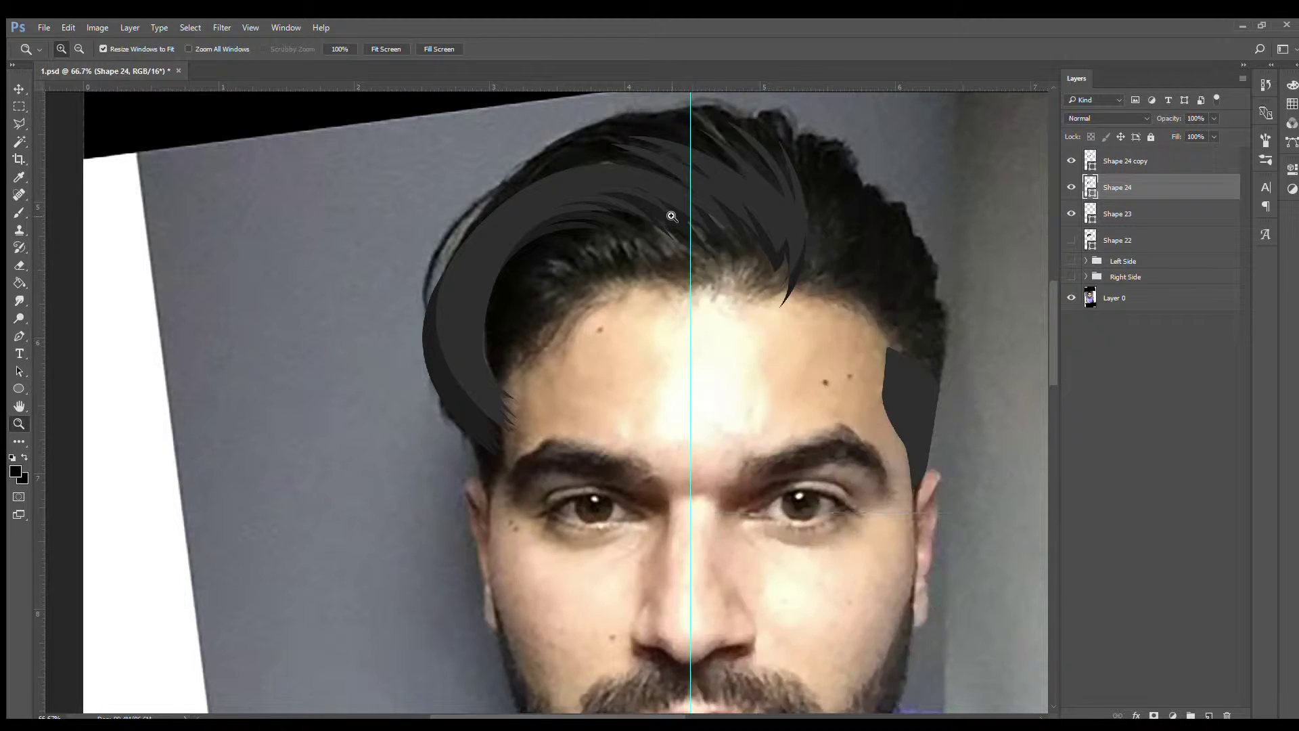
click(672, 216)
Step: Draw a new curved strand shape on the hair and hide the black hair shape
key(v)
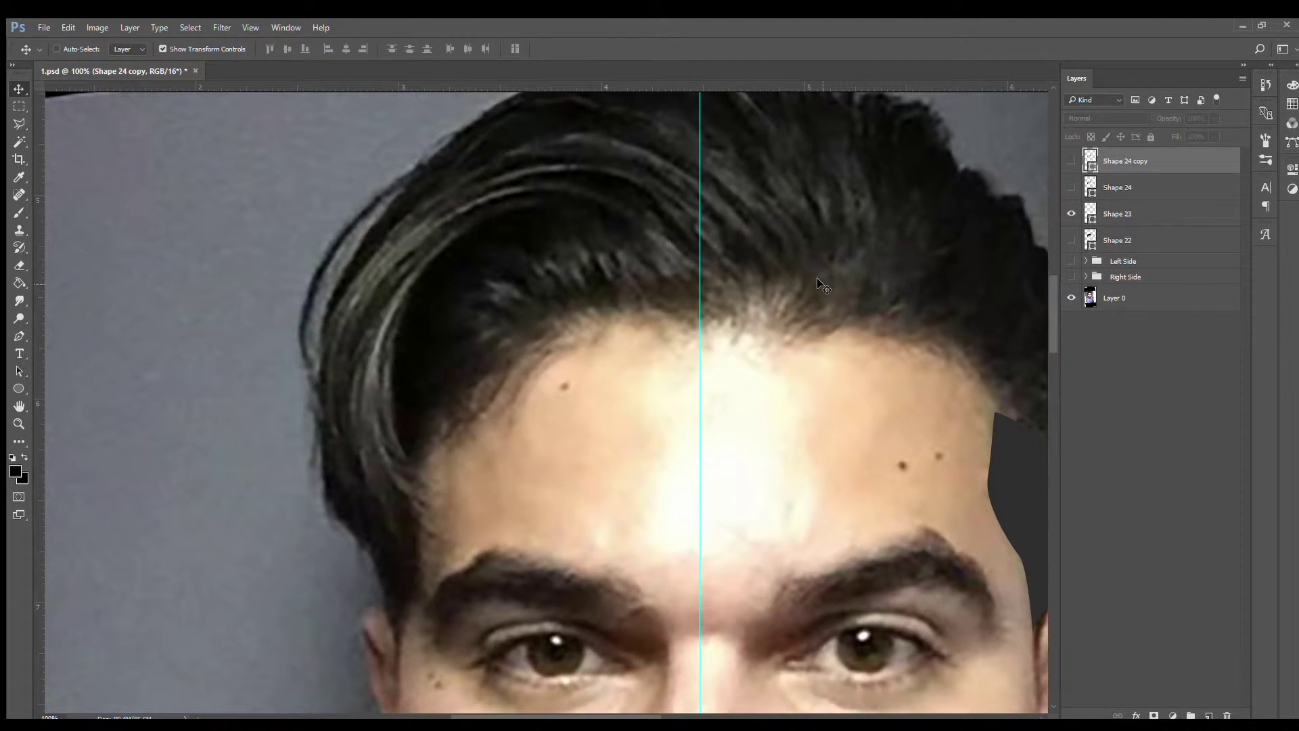
key(p)
click(509, 344)
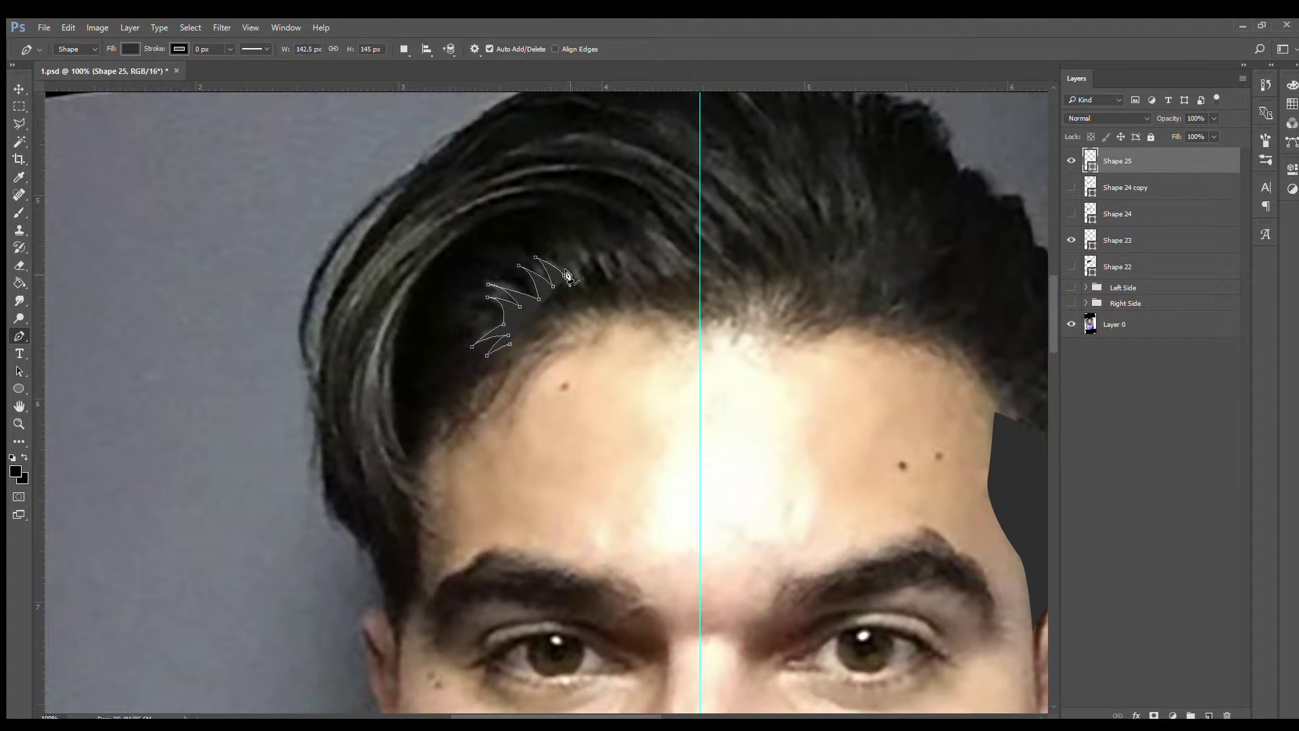
drag(508, 343, 275, 456)
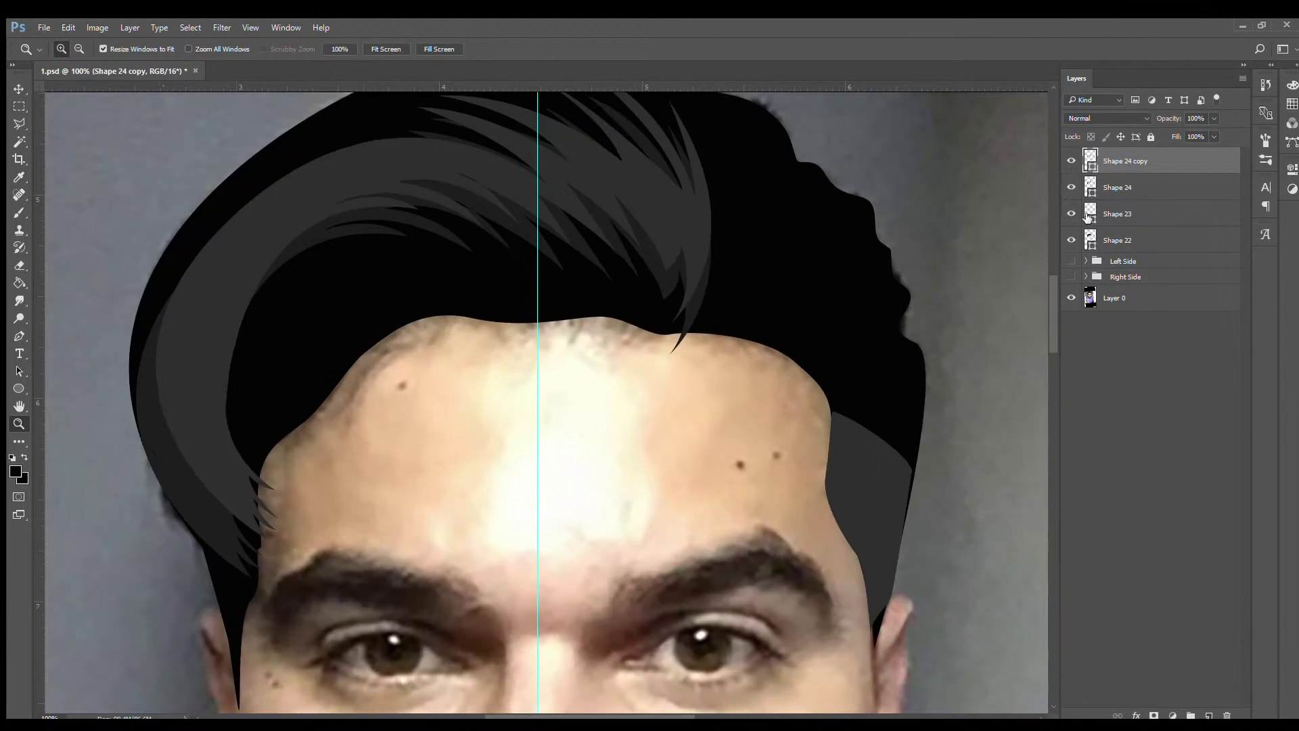
click(1072, 233)
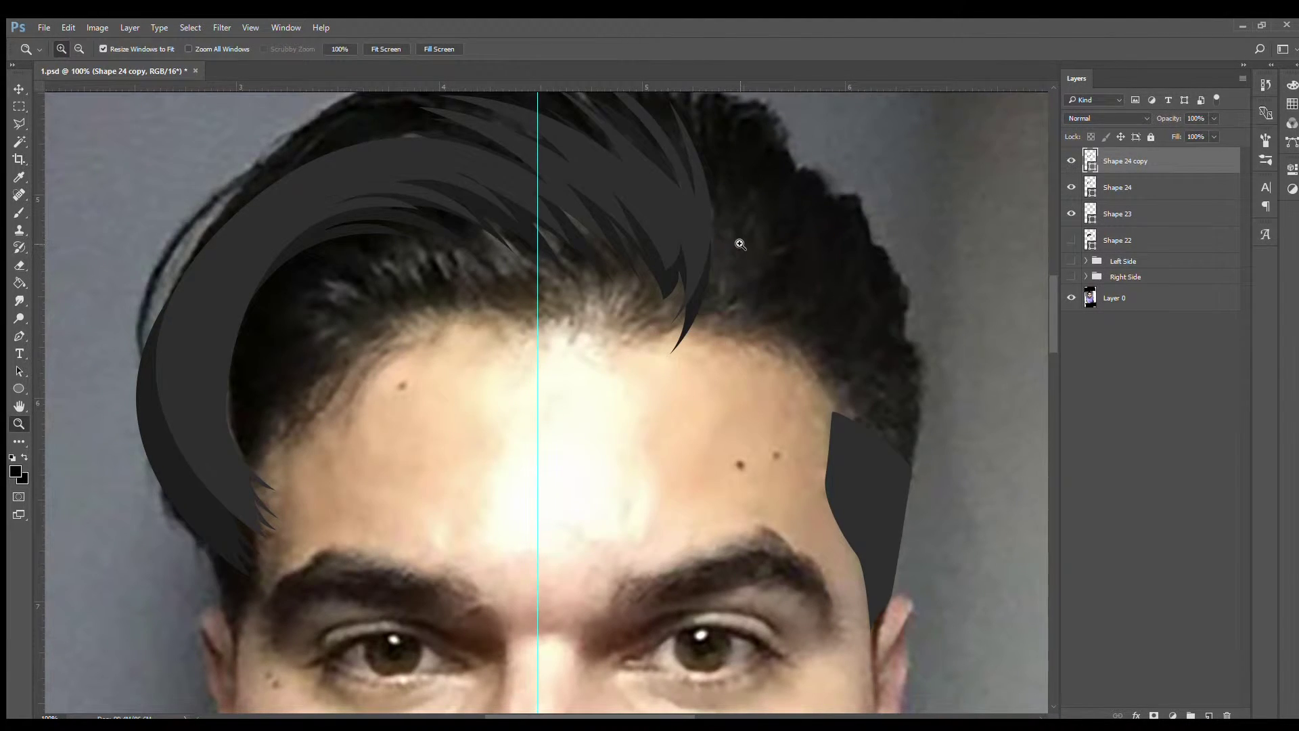
Step: Duplicate the Shape 24 grey hair-strand layer
key(v)
click(1117, 188)
key(ctrl+j)
click(1117, 213)
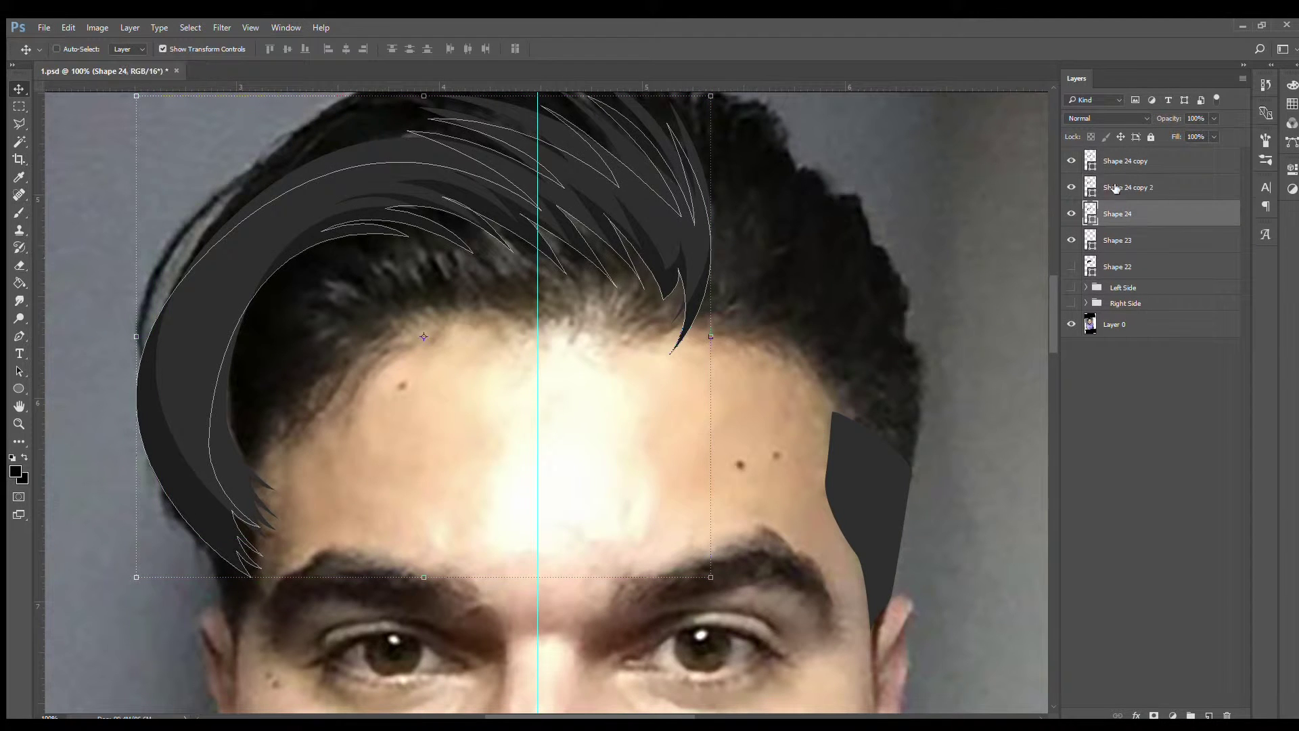
click(1115, 187)
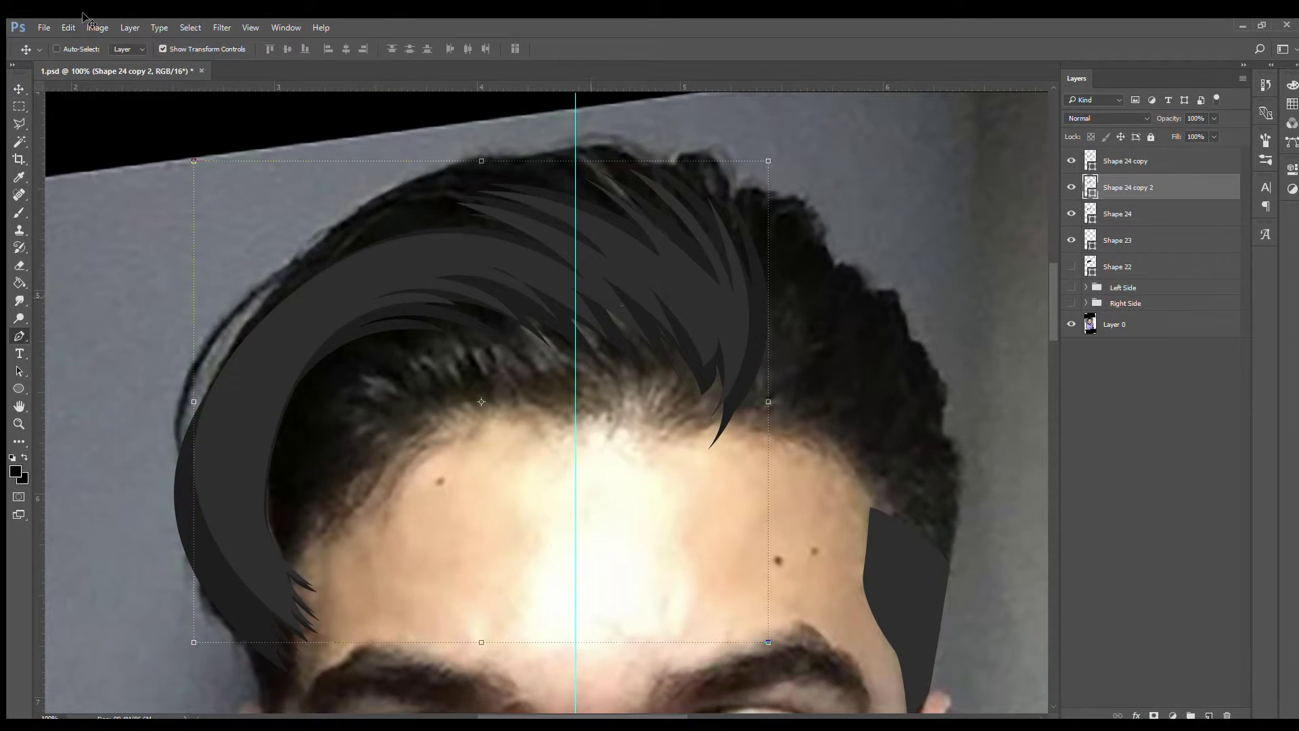
key(i)
Step: Review the portrait, delete the spare Shape 24 copy 2 layer, and save the document
key(z)
drag(1071, 267, 1072, 303)
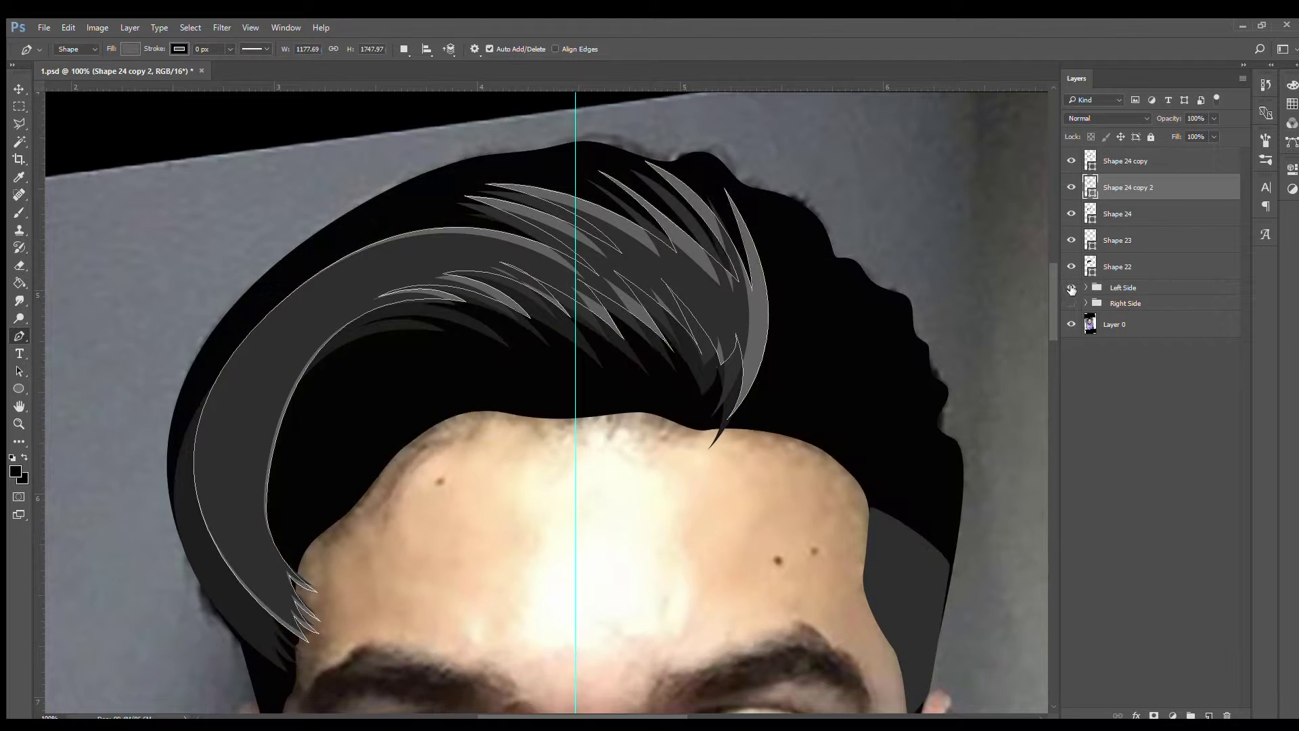
key(ctrl+minus)
key(ctrl+minus)
click(1072, 324)
key(ctrl+minus)
key(Delete)
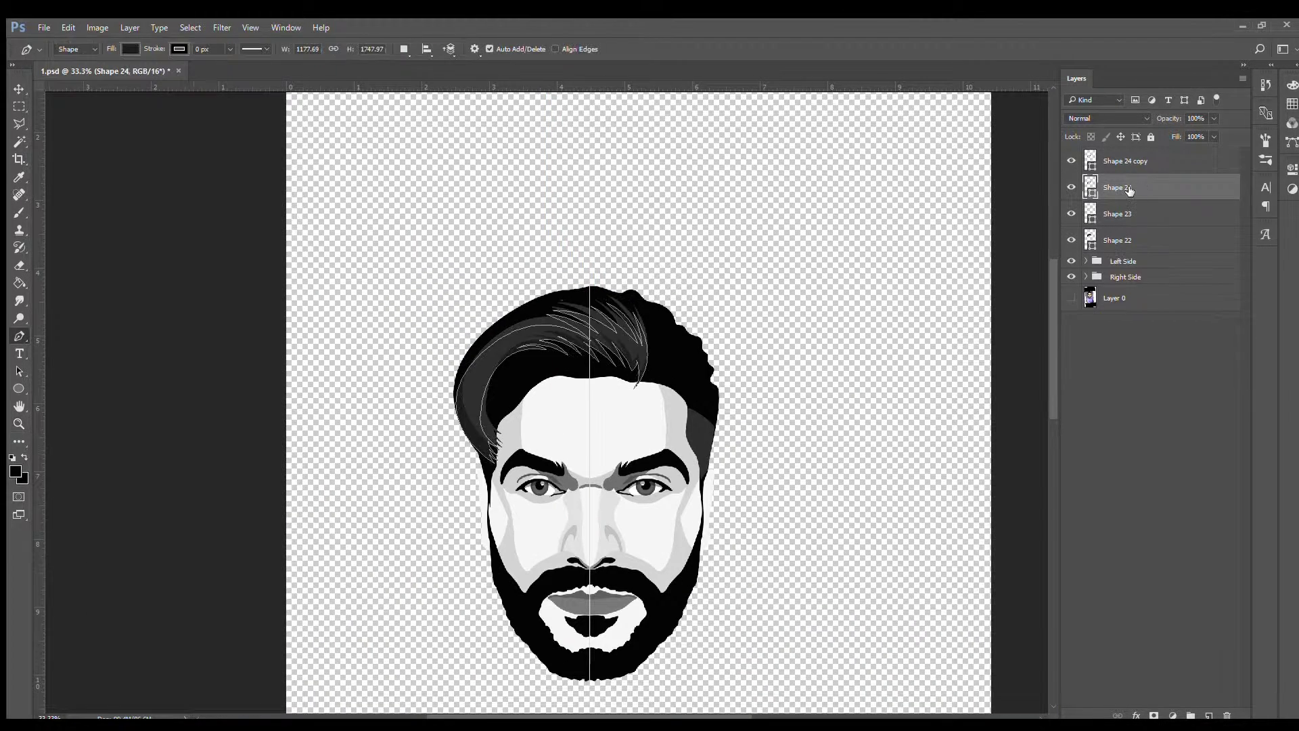
ctrl+click(728, 339)
key(ctrl+s)
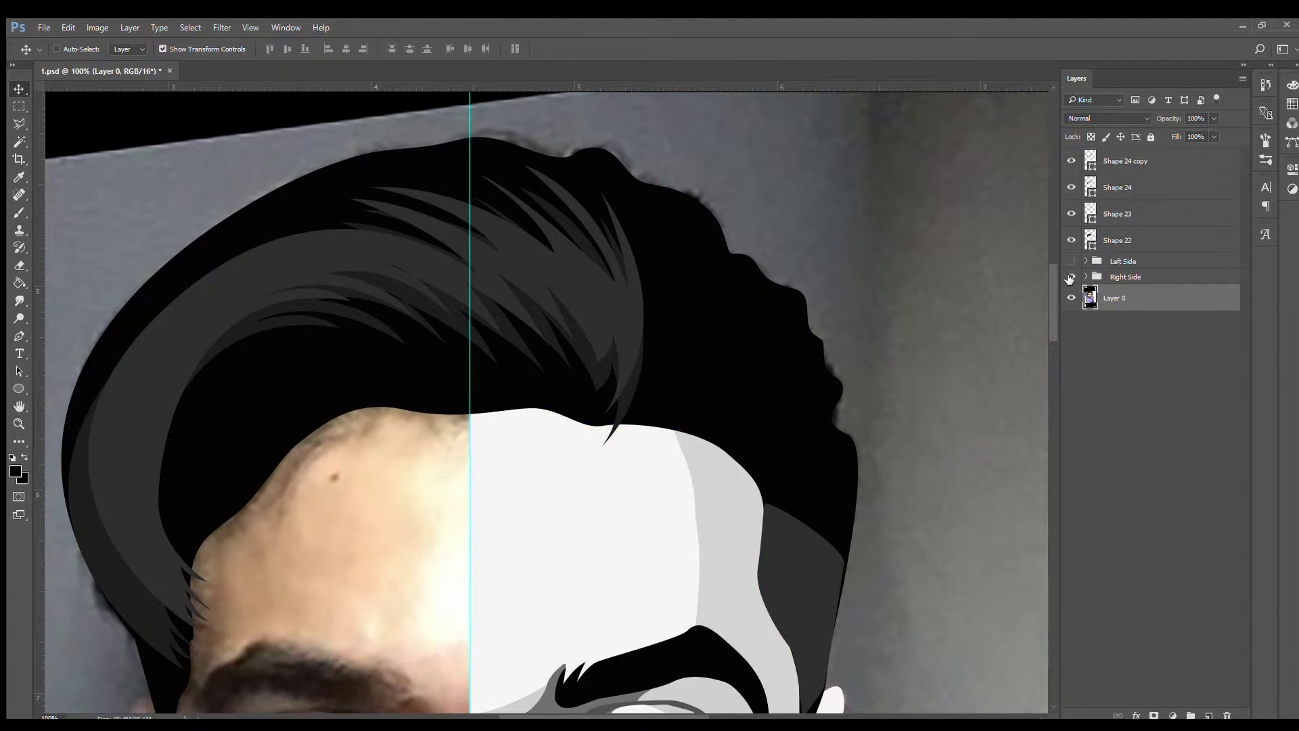
Step: Hide the main black hair shape, Shape 22, and zoom in on the left hairline
click(1072, 240)
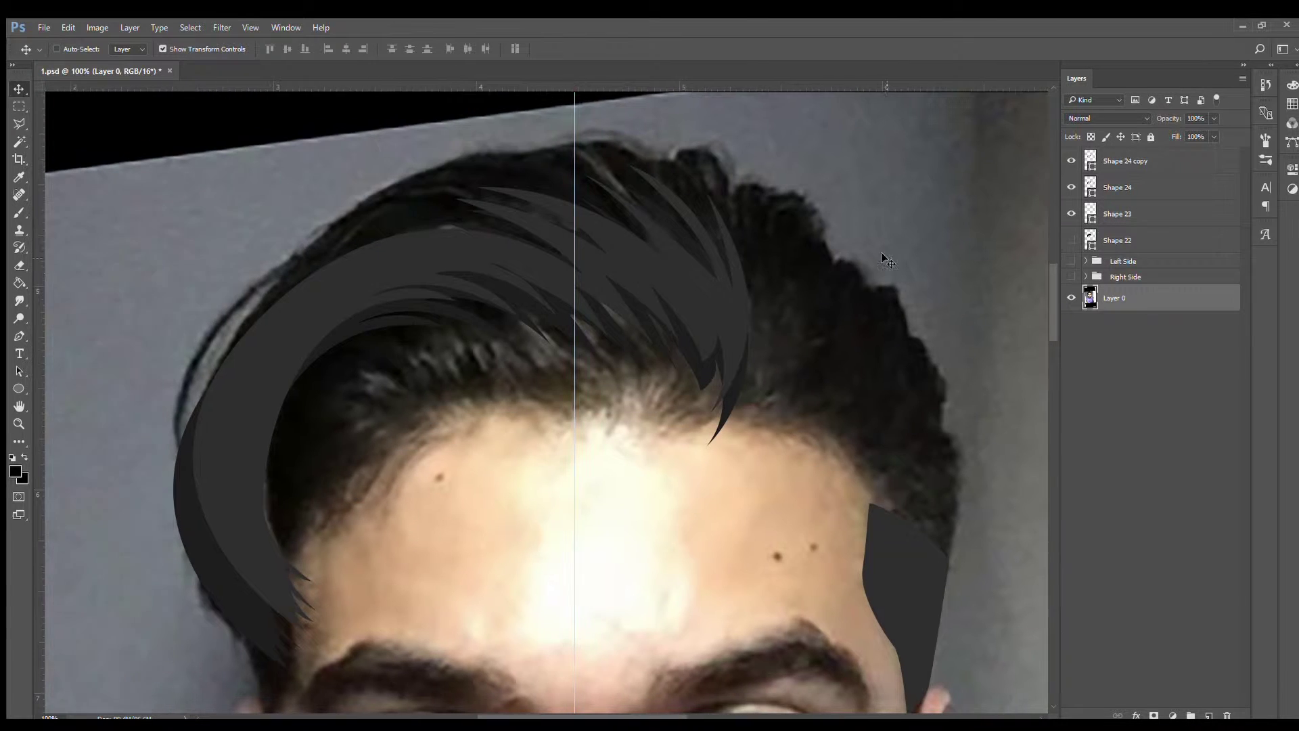
click(1117, 240)
key(ctrl+plus)
key(p)
Step: Draw Shape 25, a cluster of dark pointed strands along the left hairline
click(274, 551)
drag(146, 503, 257, 456)
click(315, 497)
click(330, 471)
click(247, 417)
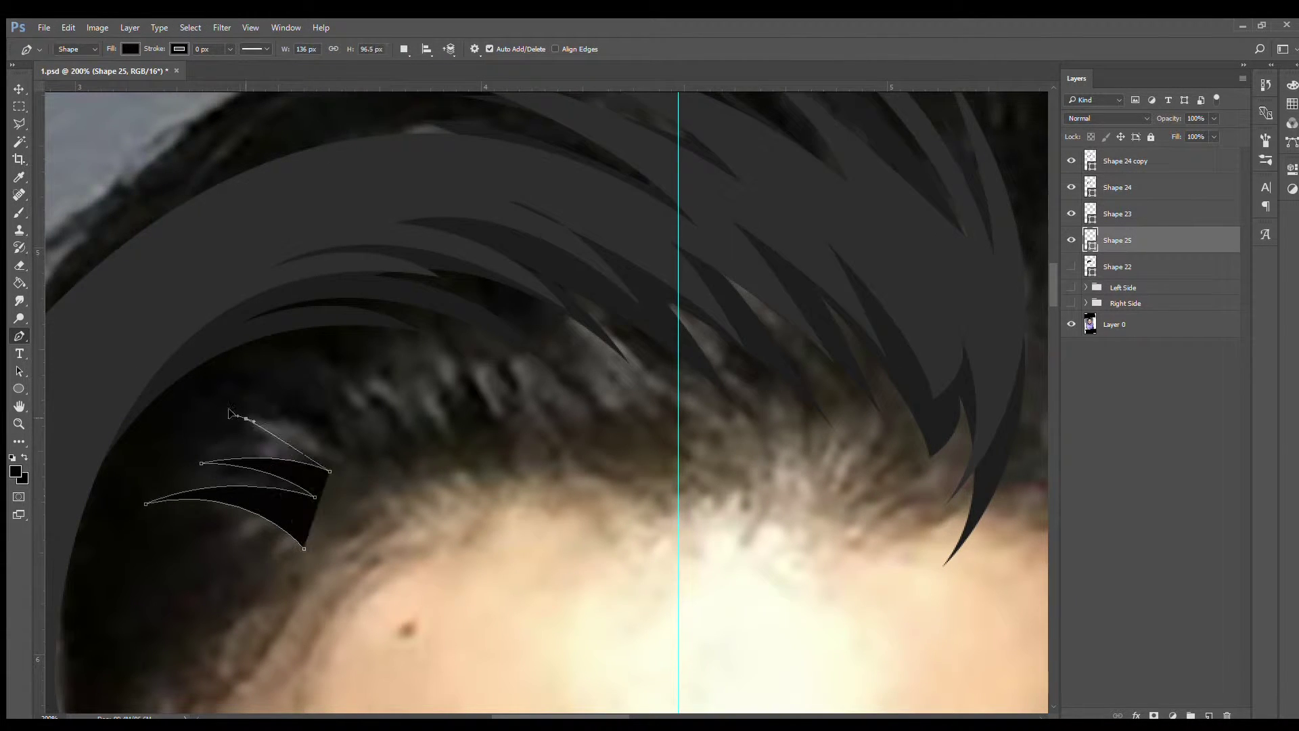
click(355, 460)
click(282, 397)
drag(389, 442, 413, 464)
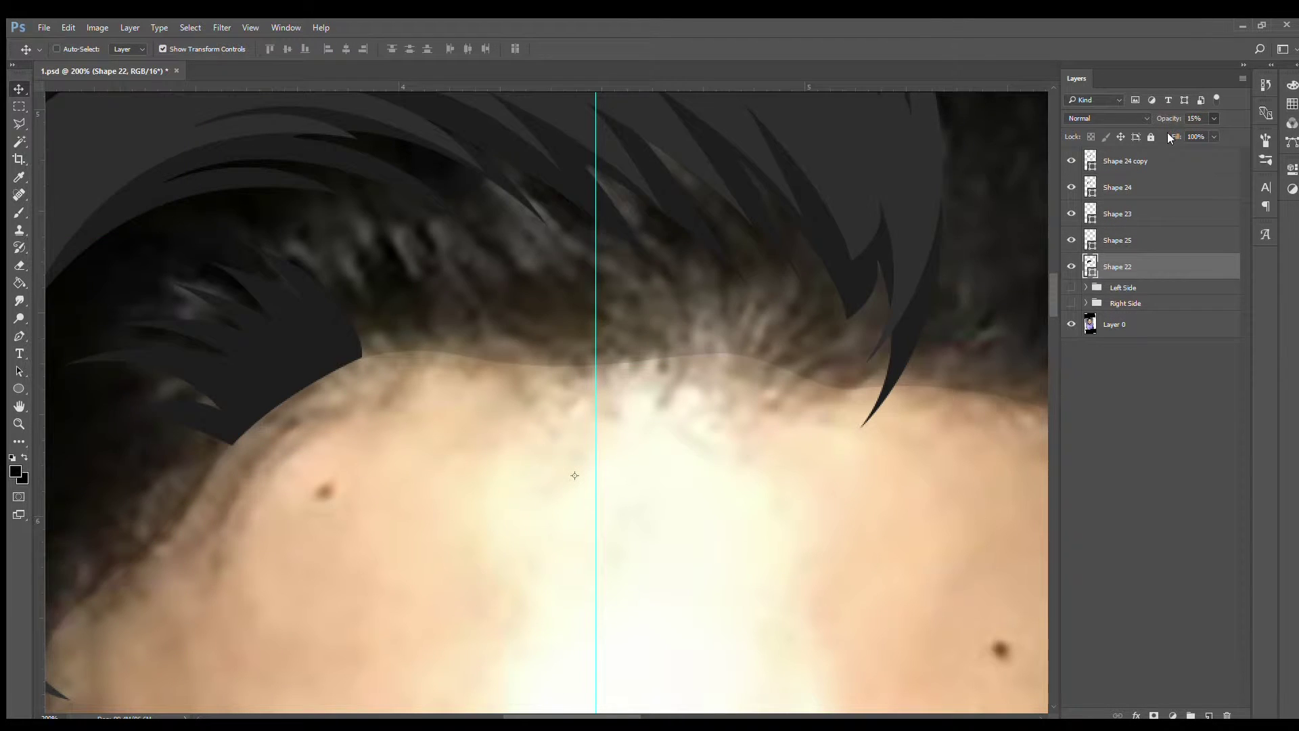
key(p)
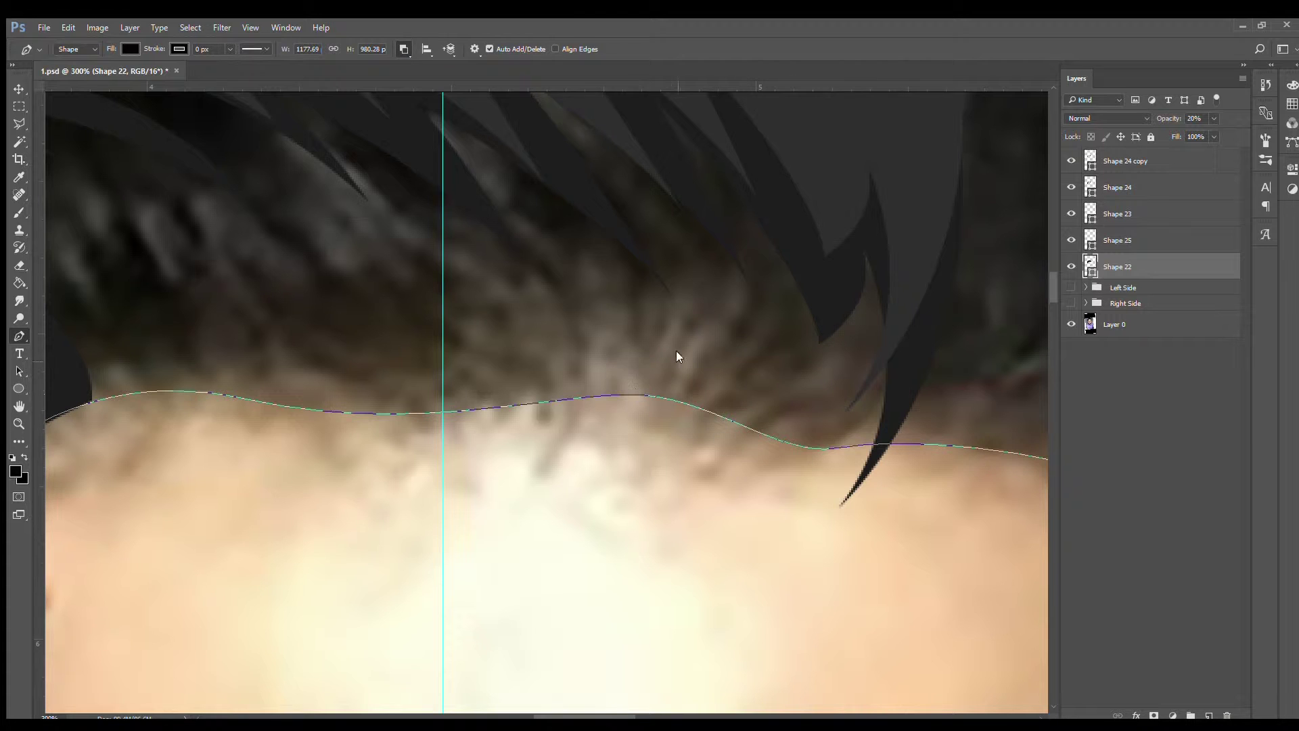
Step: Cut spiky wisp points into the centre of Shape 22's hairline
click(683, 413)
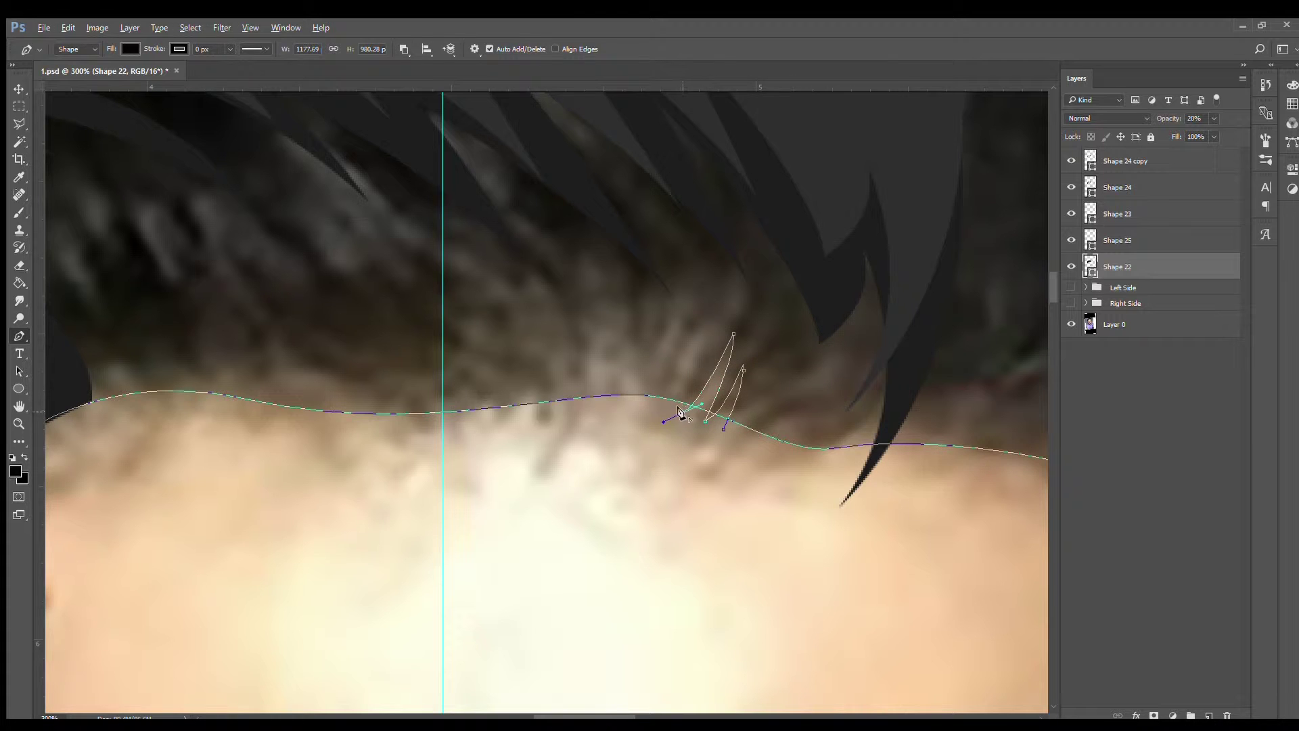
click(719, 304)
click(650, 409)
click(638, 276)
click(628, 403)
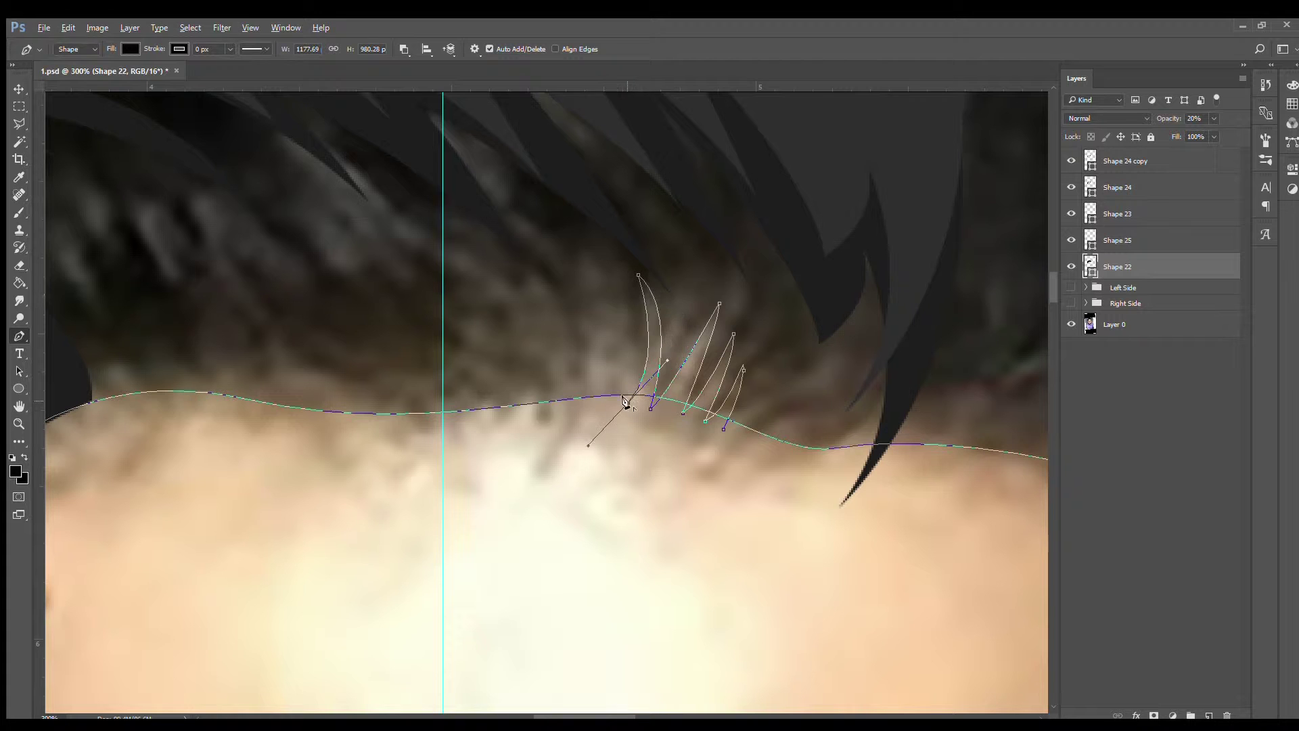
drag(586, 235, 624, 261)
click(575, 269)
click(594, 427)
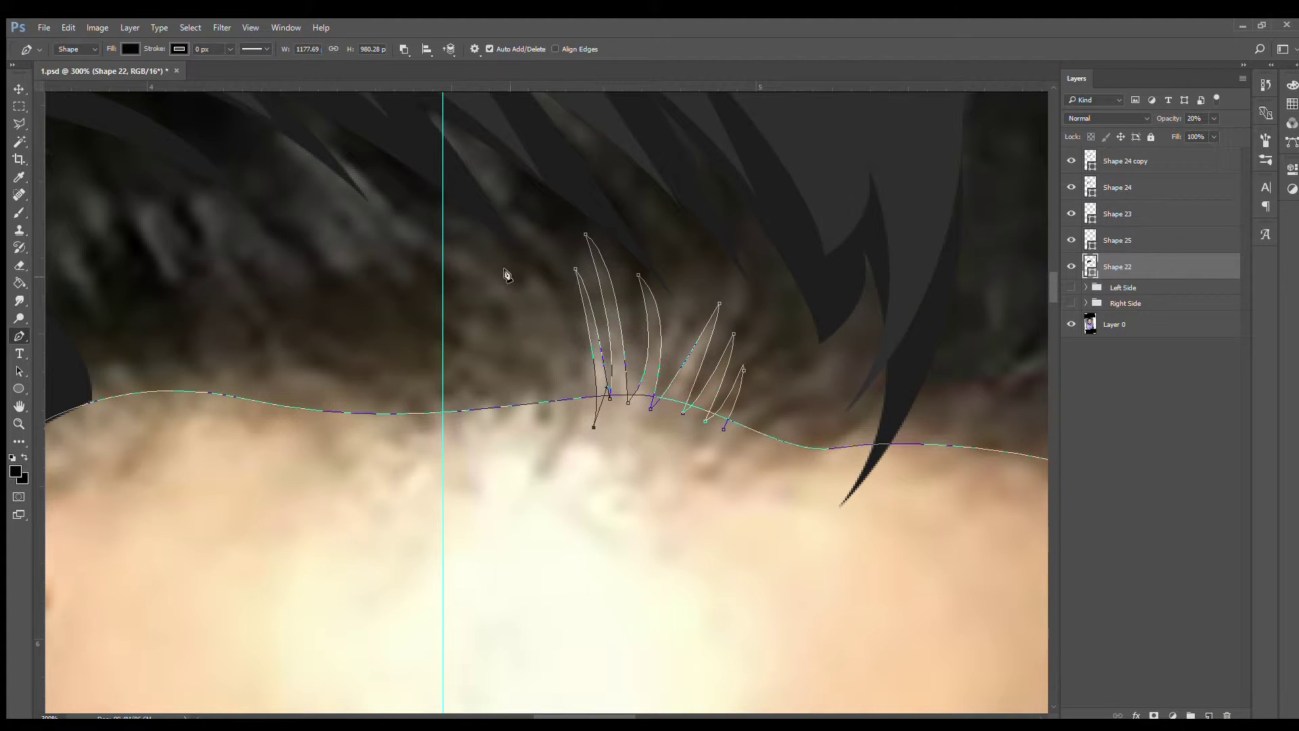
click(461, 225)
drag(571, 413, 602, 492)
click(469, 307)
click(547, 419)
Step: Continue the wisp spikes leftward along the hairline and curve the closing edge below
click(443, 356)
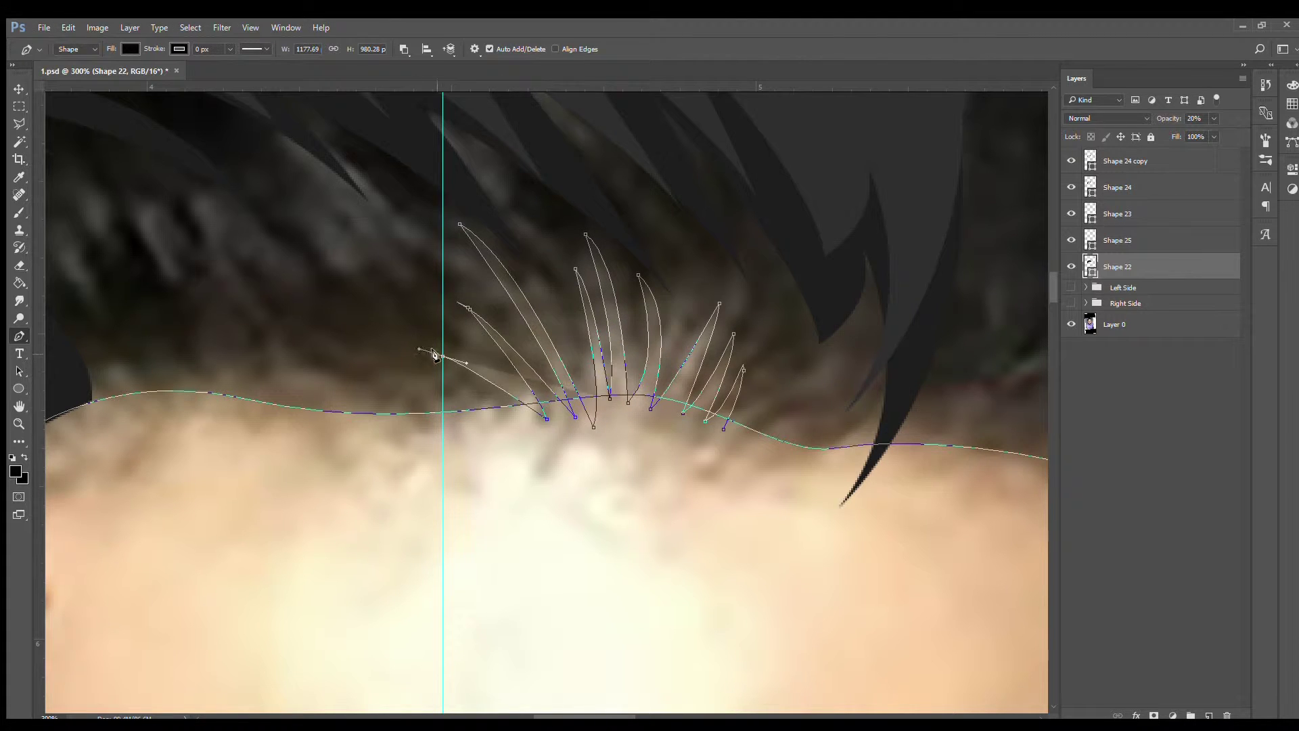
click(506, 411)
click(386, 377)
click(470, 420)
click(338, 387)
click(418, 425)
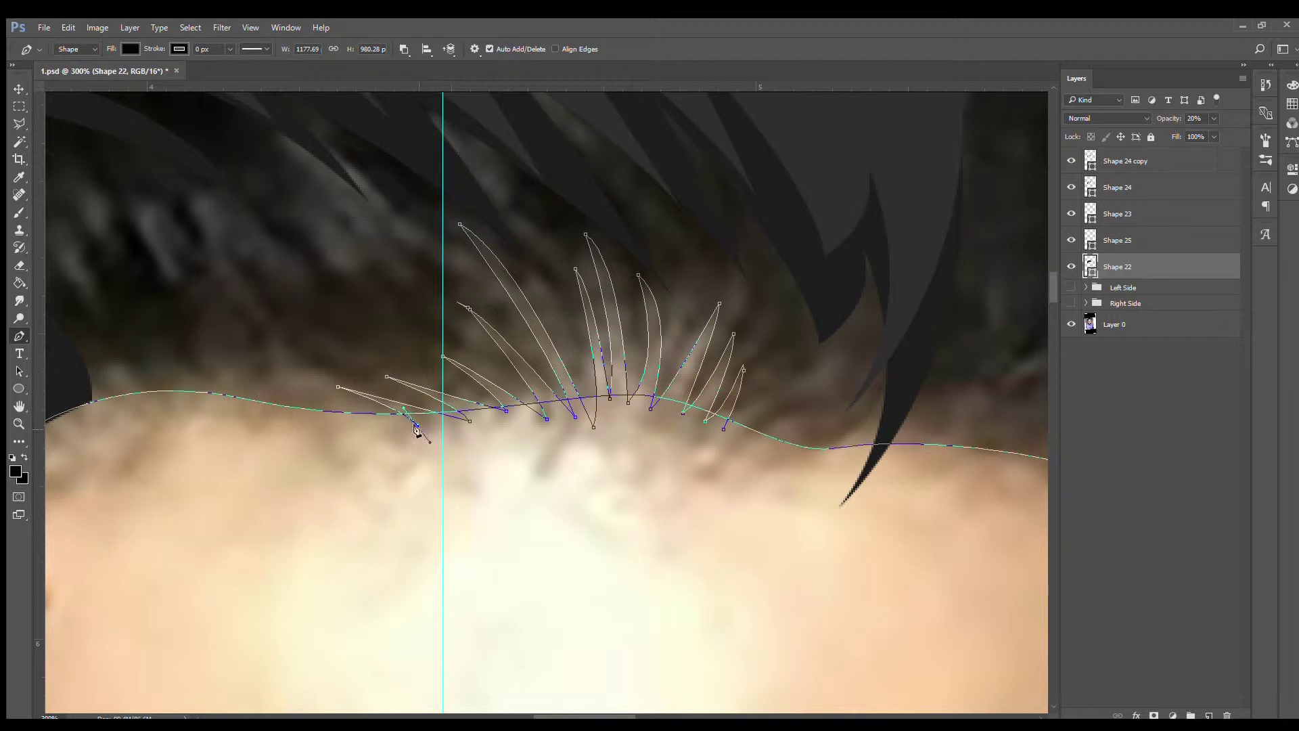
click(249, 372)
click(364, 421)
click(223, 381)
drag(257, 417, 598, 483)
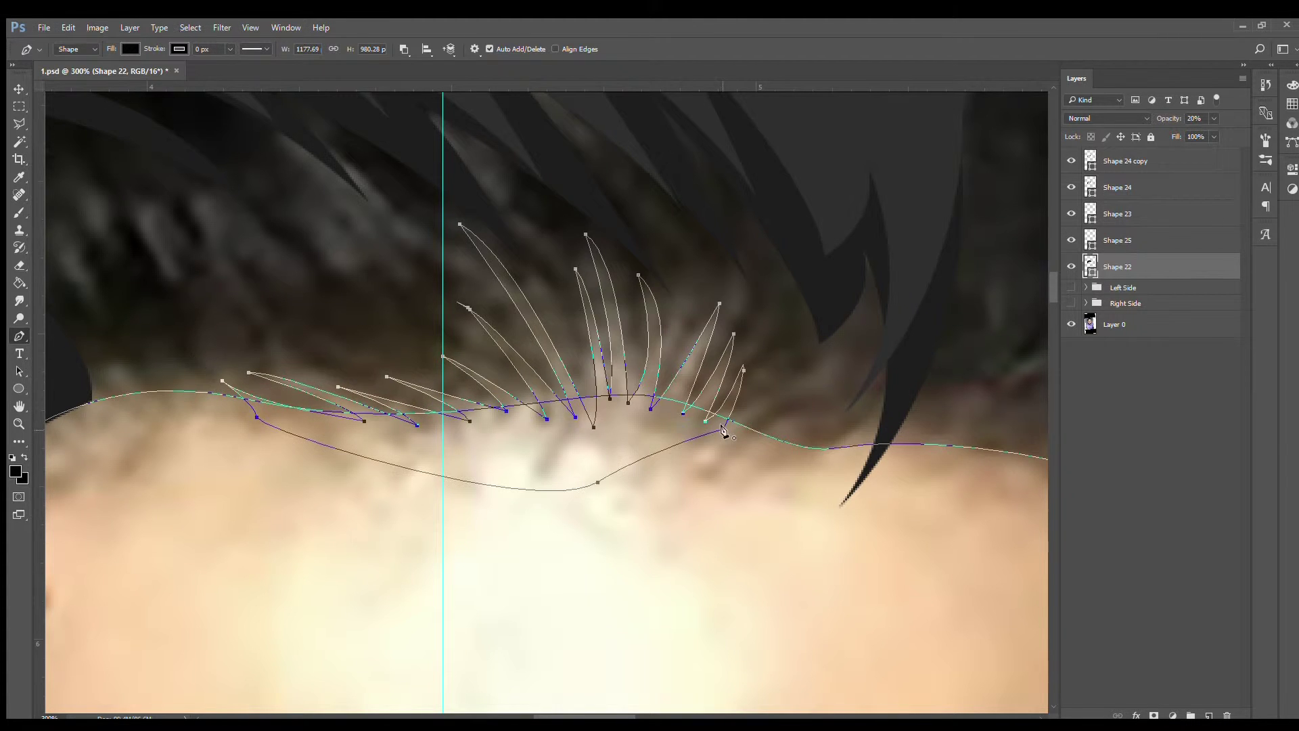
Step: Reshape the tallest wisp's curve and review the hairline across the whole face
drag(1071, 287, 1071, 304)
key(z)
scroll(680, 332, down, 2)
scroll(680, 332, down, 2)
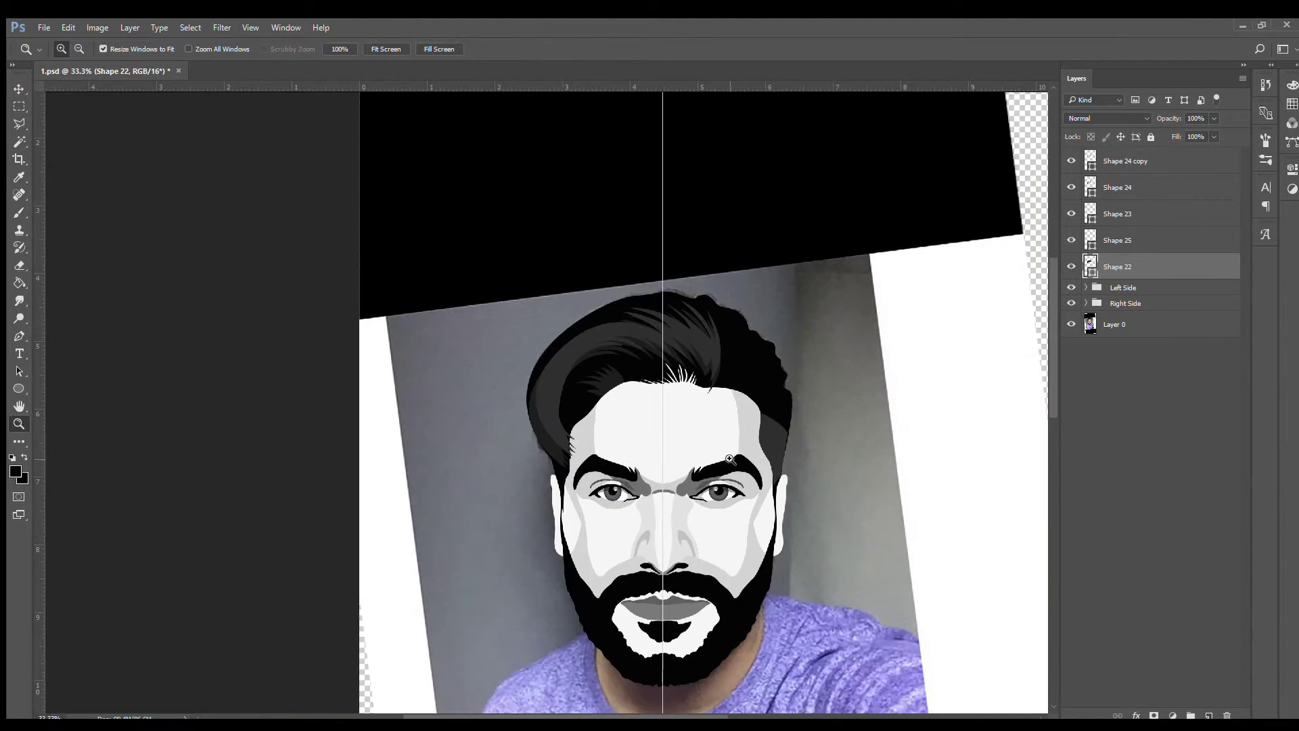
scroll(680, 332, down, 1)
scroll(680, 332, up, 3)
key(p)
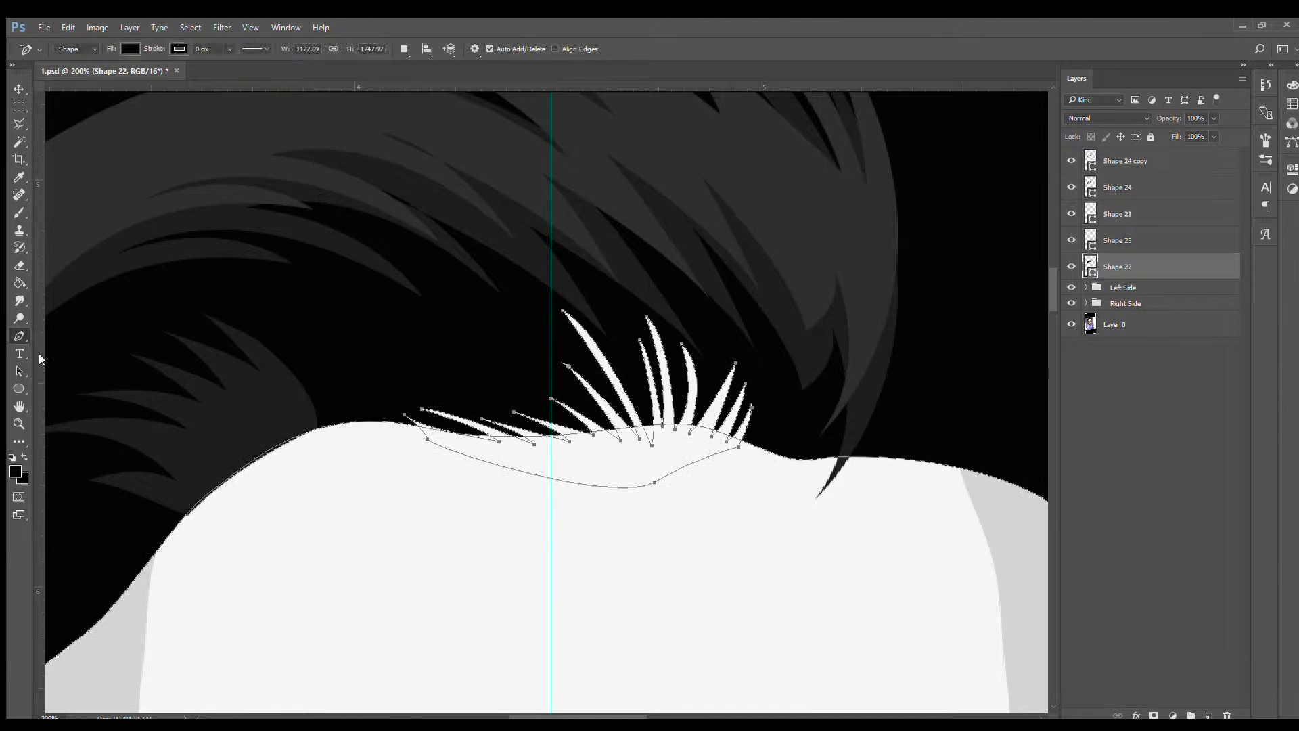
drag(604, 331, 628, 343)
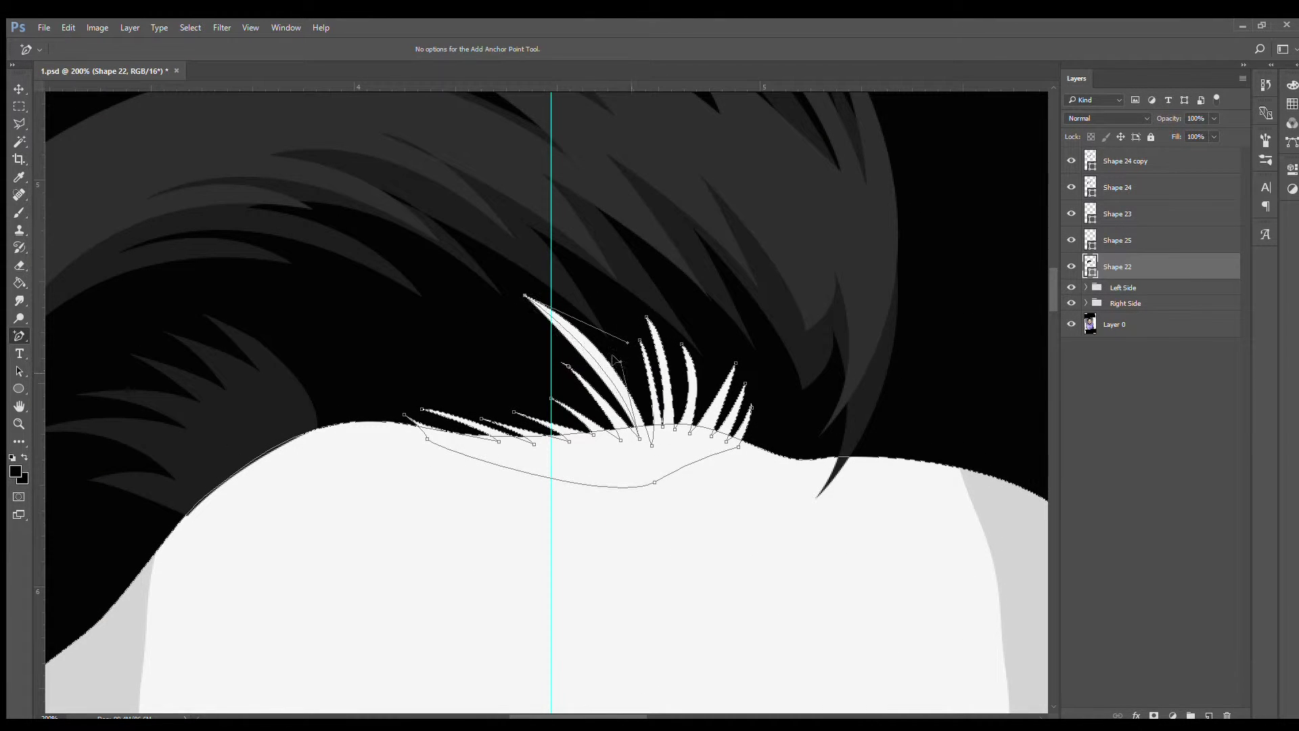
click(1113, 290)
scroll(997, 290, down, 1)
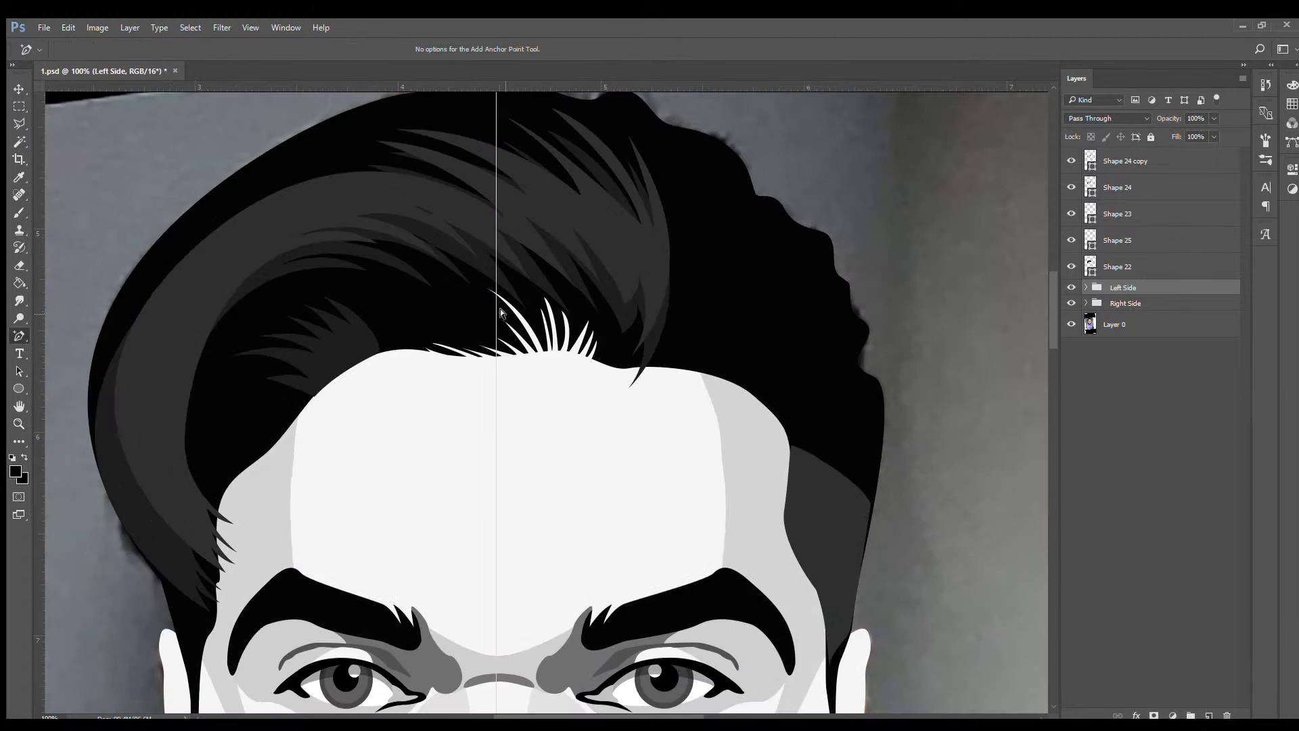
key(z)
click(703, 355)
Step: Draw a new shape over the base of the hairline wisps and save the document
key(p)
click(731, 419)
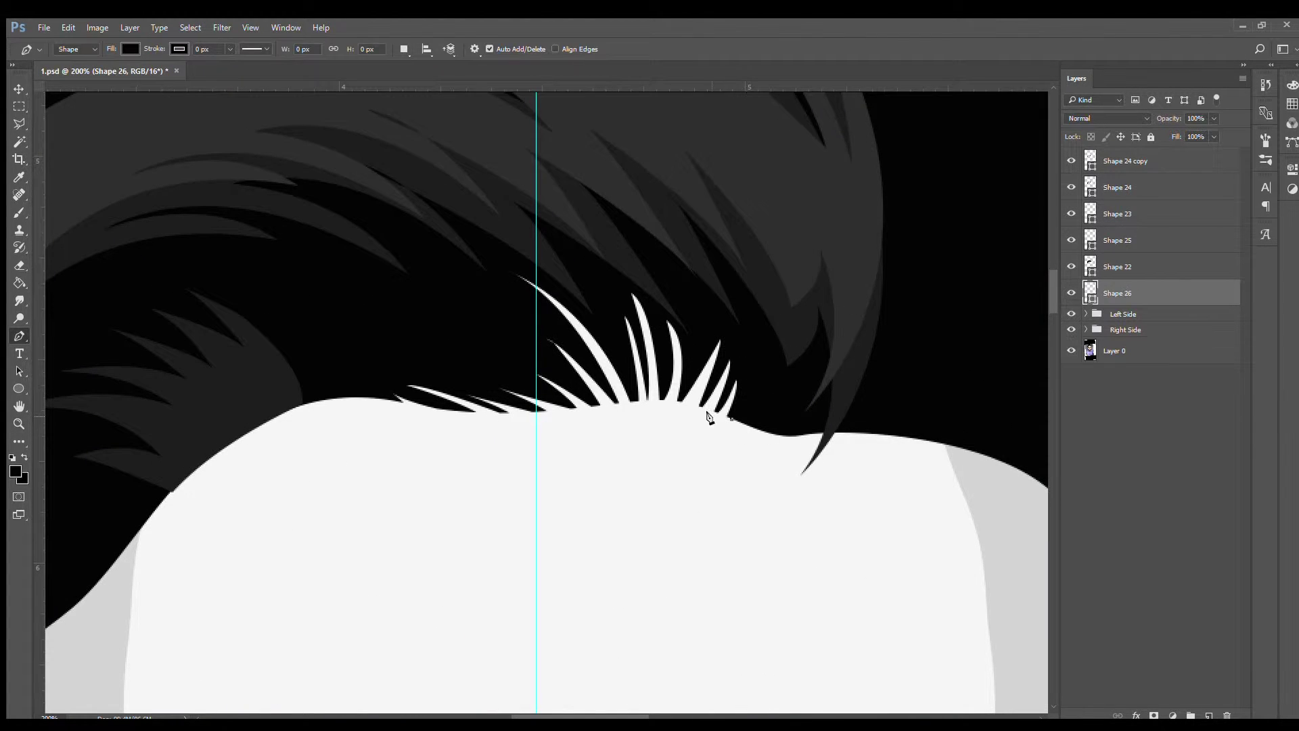
drag(541, 413, 514, 416)
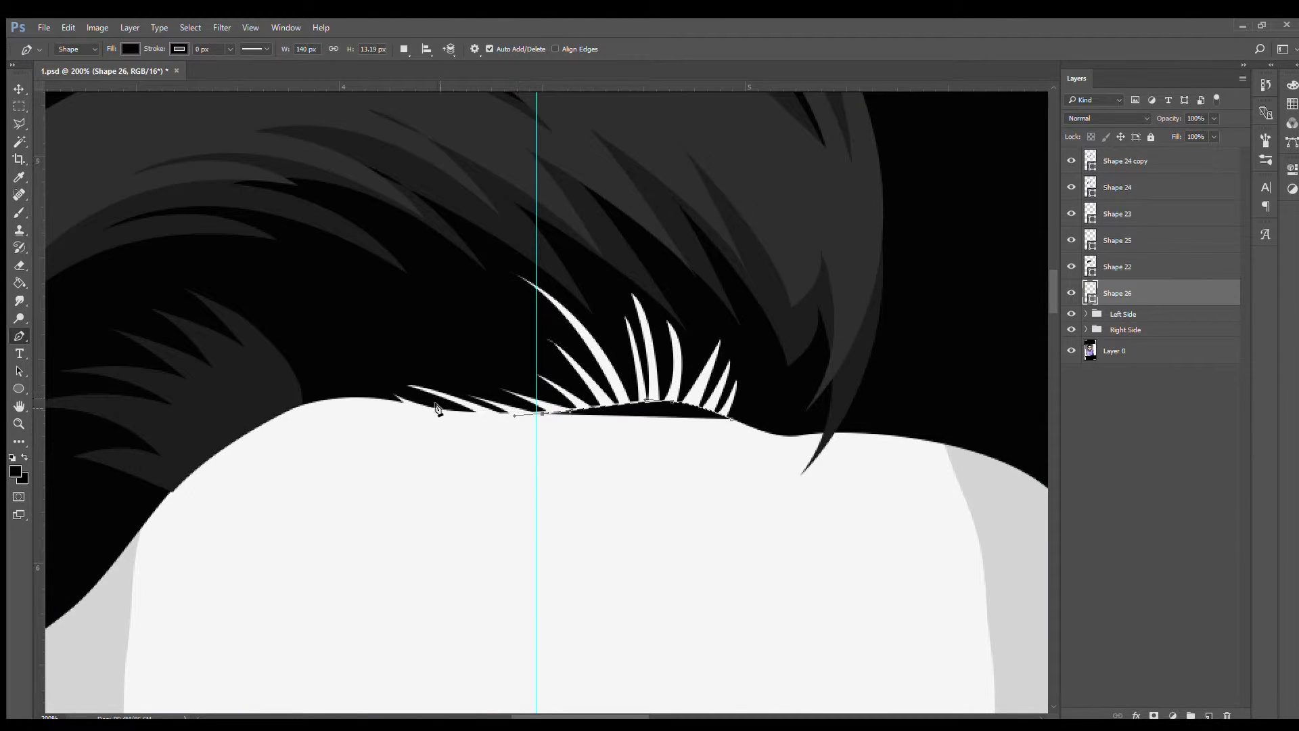
drag(399, 354, 419, 342)
drag(474, 260, 536, 233)
drag(724, 311, 758, 349)
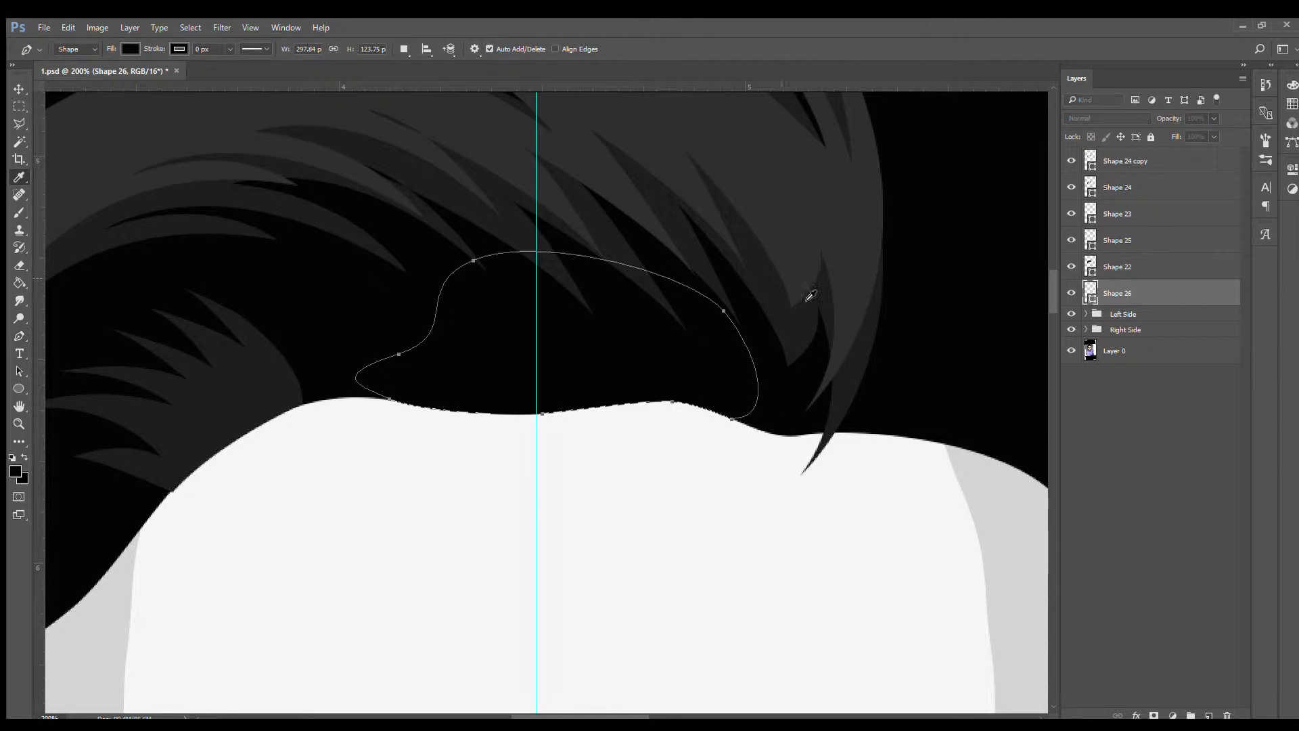
key(z)
alt+click(600, 266)
key(ctrl+s)
Step: Draw a long sweeping grey strand shape across the left side of the hair
click(561, 306)
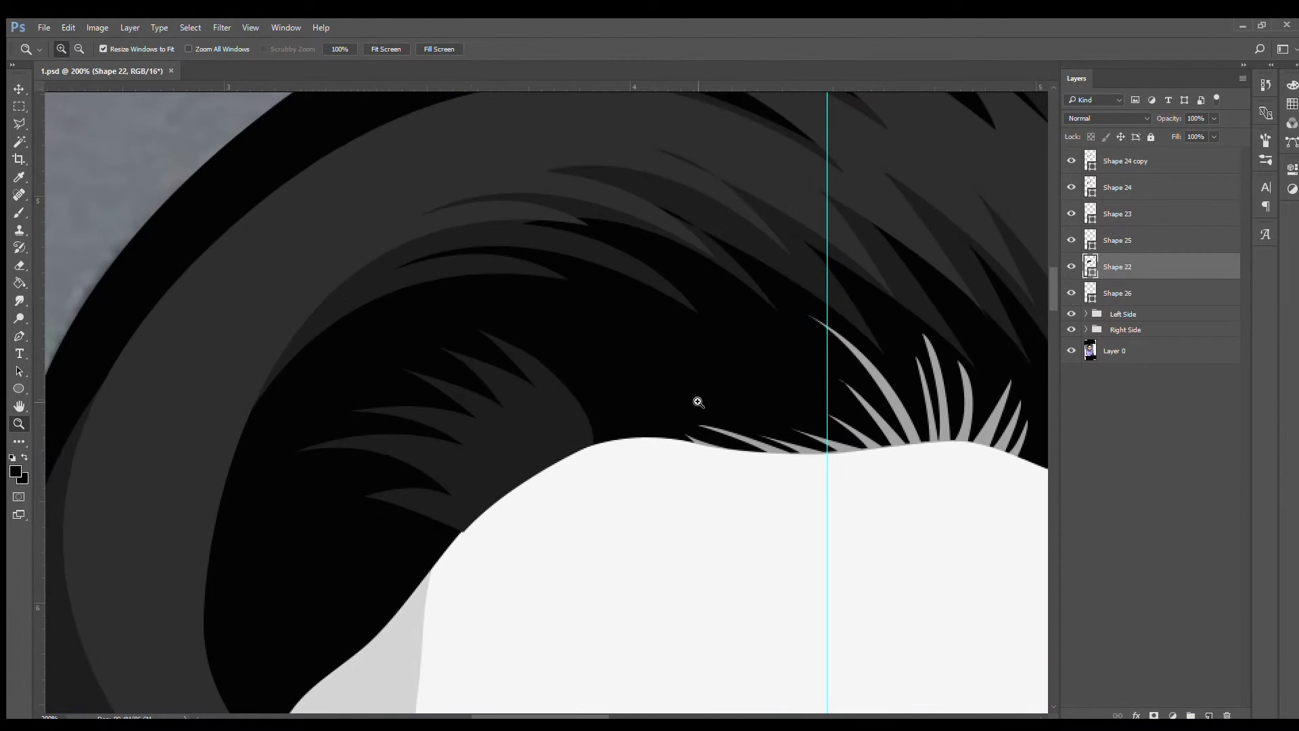
key(p)
click(801, 384)
drag(311, 367, 147, 535)
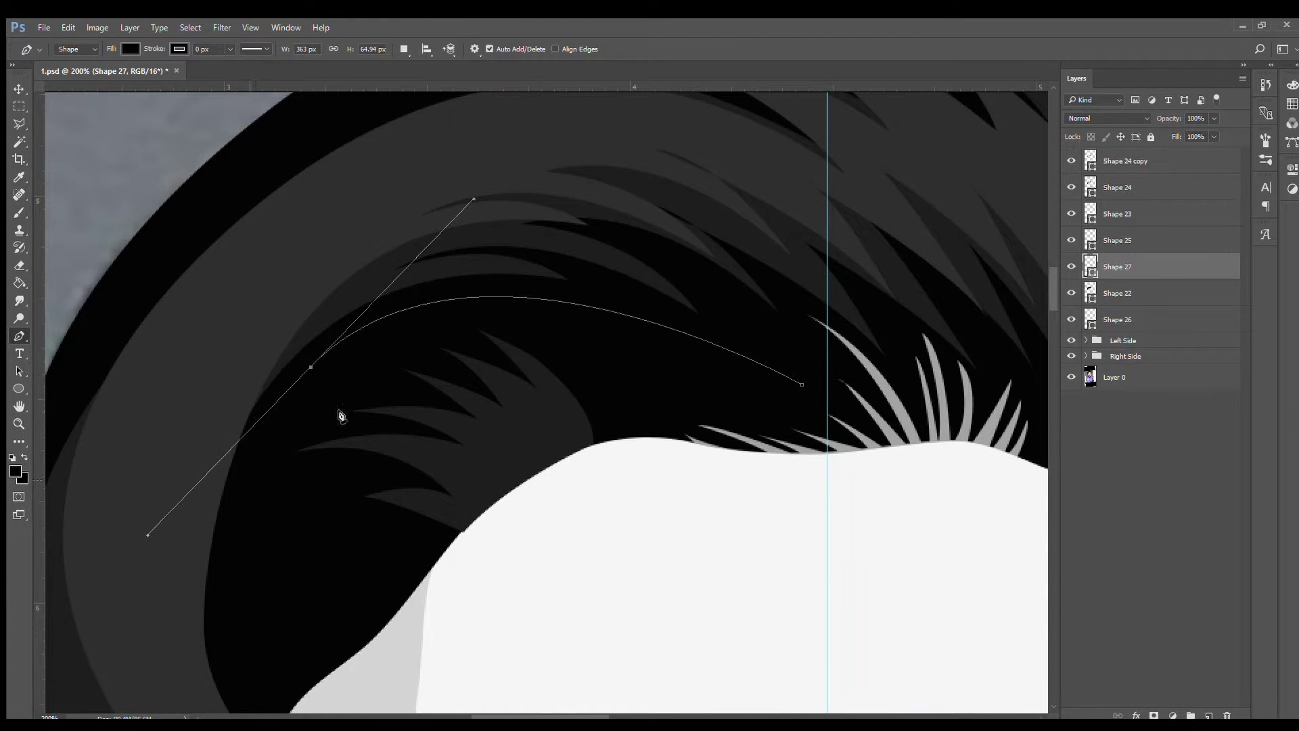
drag(747, 385, 1044, 530)
alt+click(746, 385)
drag(377, 354, 207, 420)
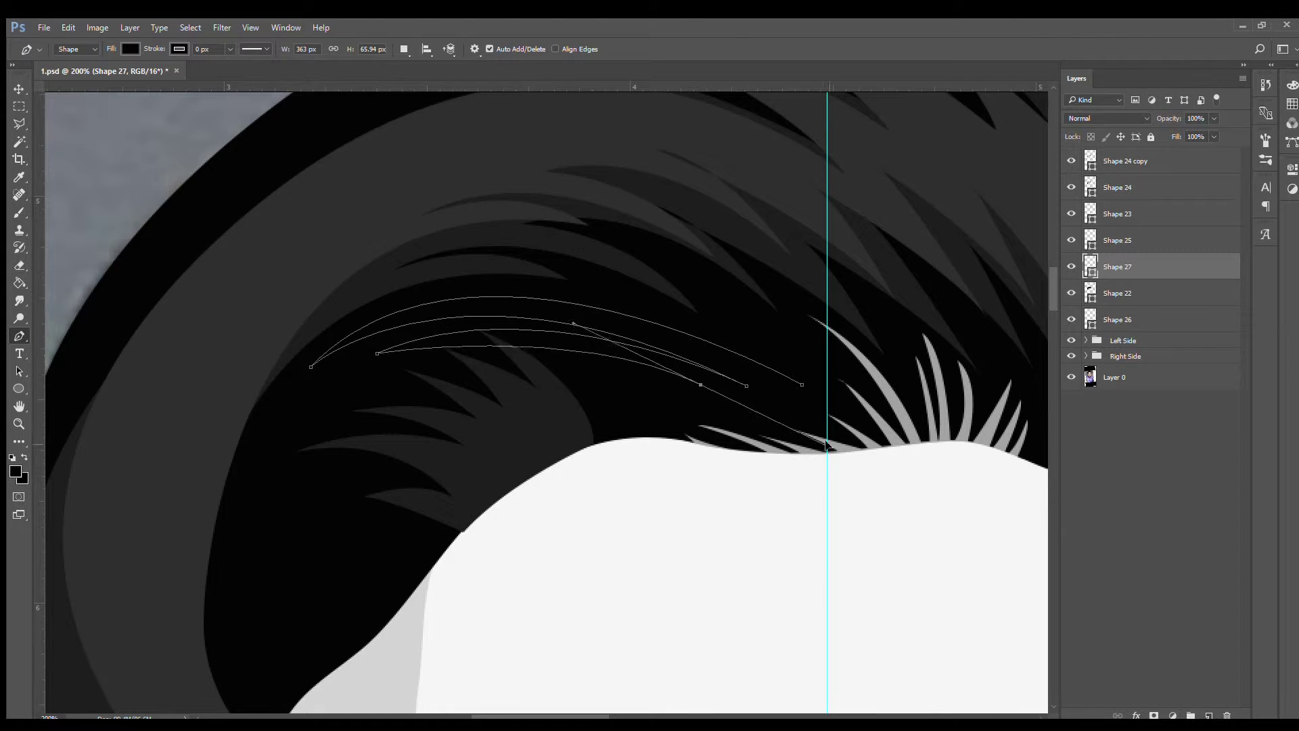
drag(698, 384, 836, 461)
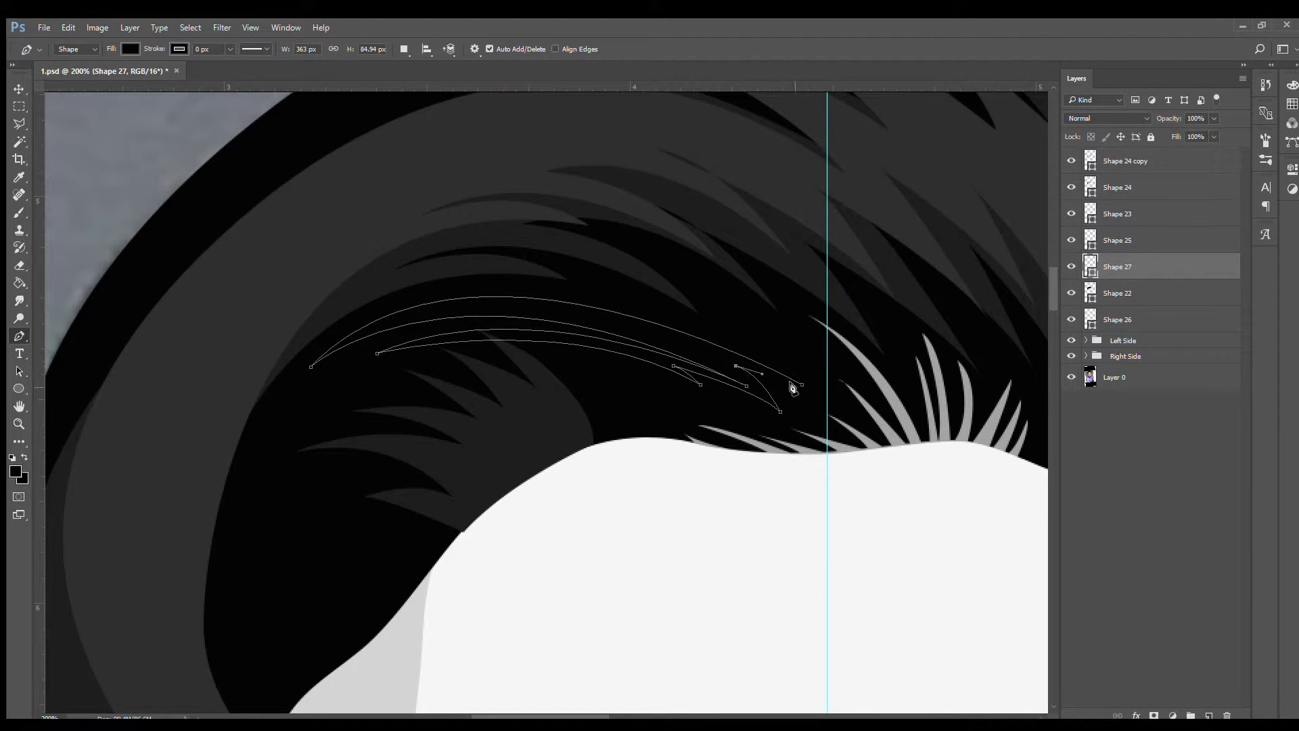
key(v)
Step: Refine the dark strand cluster, lengthening the fourth tip and lowering the bottom point
drag(893, 293, 609, 380)
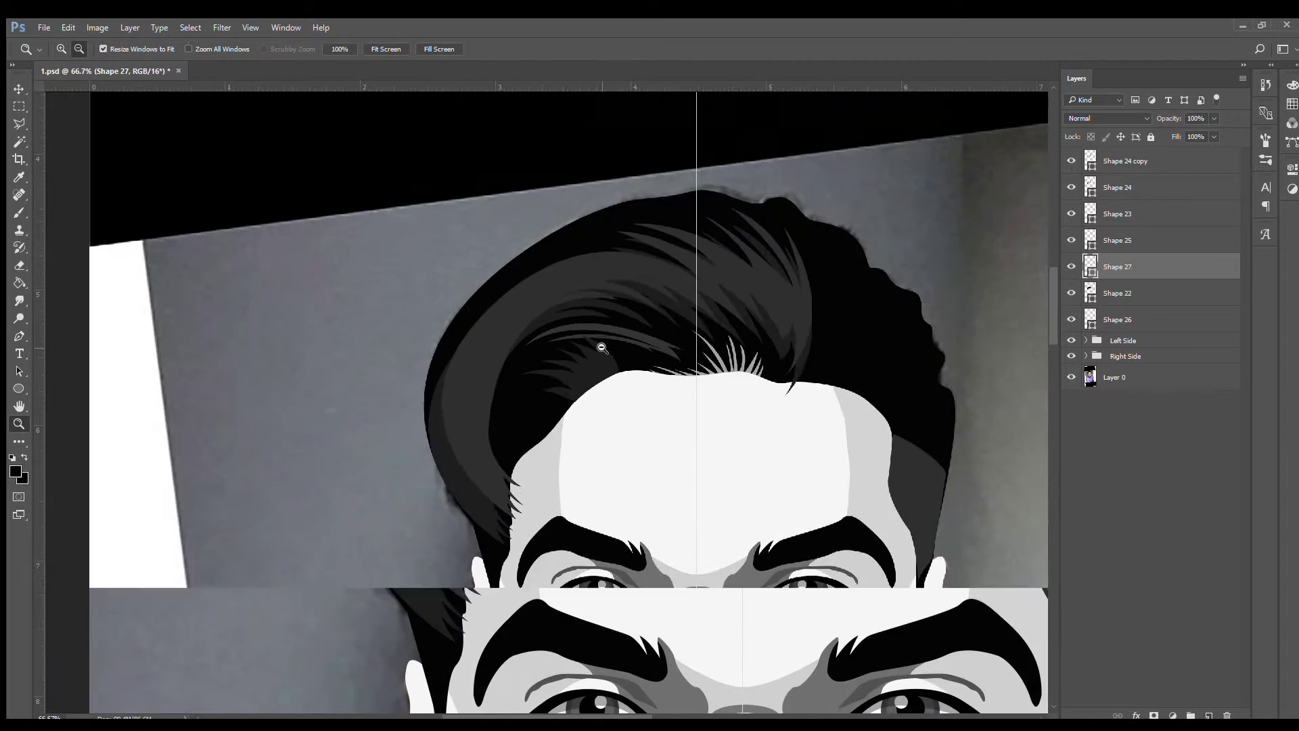
ctrl+click(609, 379)
key(p)
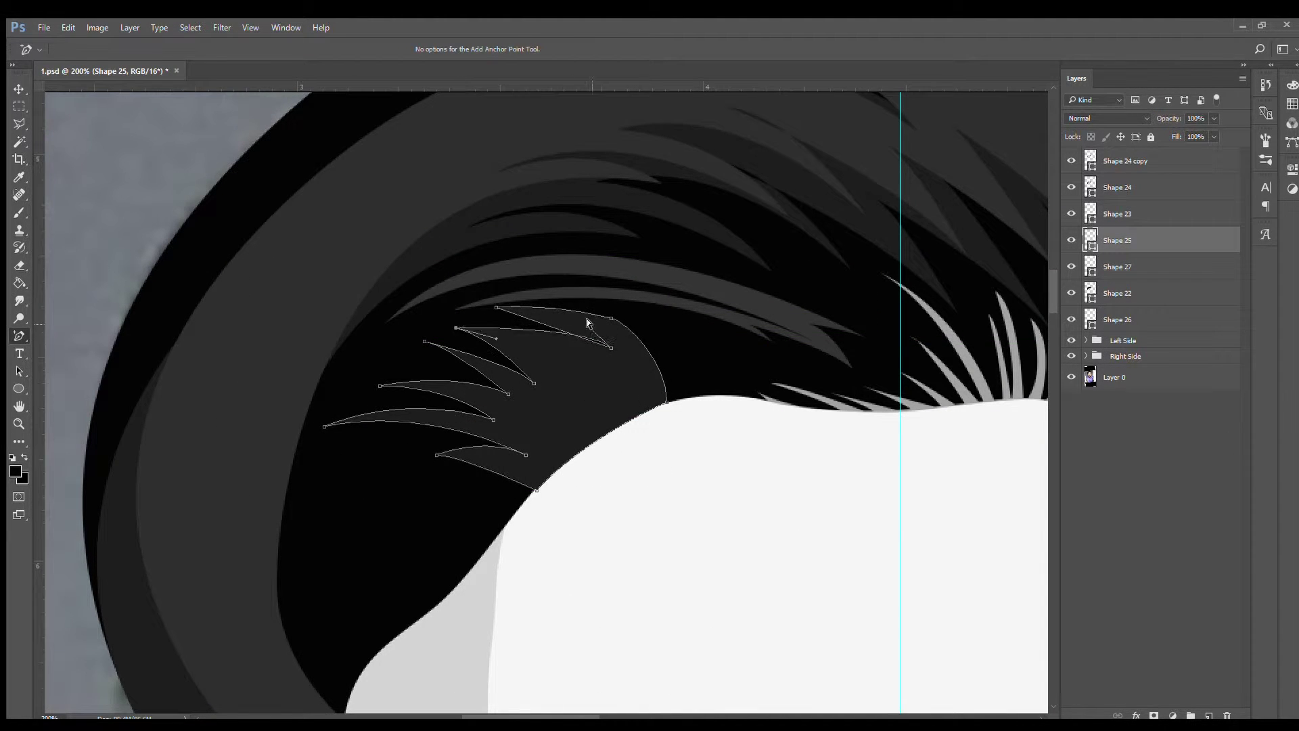
click(611, 318)
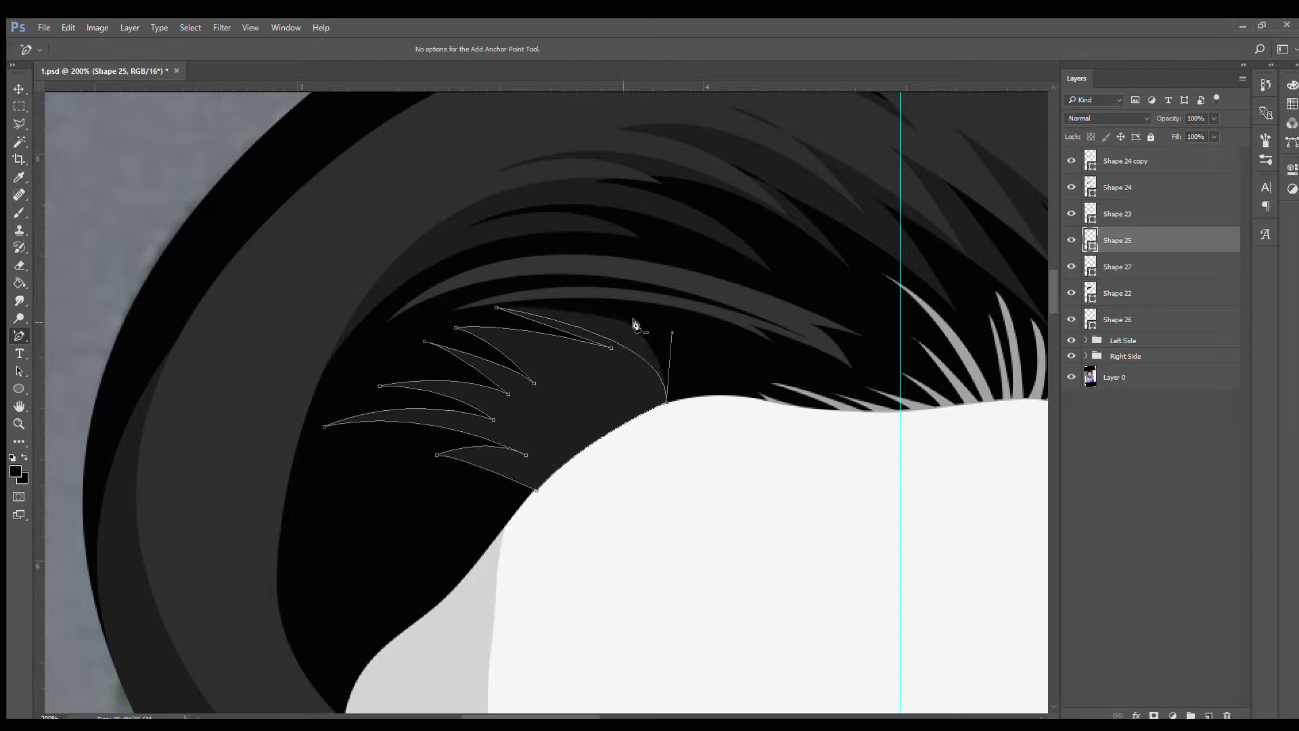
mouse_move(561, 344)
mouse_down()
mouse_move(537, 338)
mouse_move(529, 371)
mouse_up()
ctrl+click(531, 381)
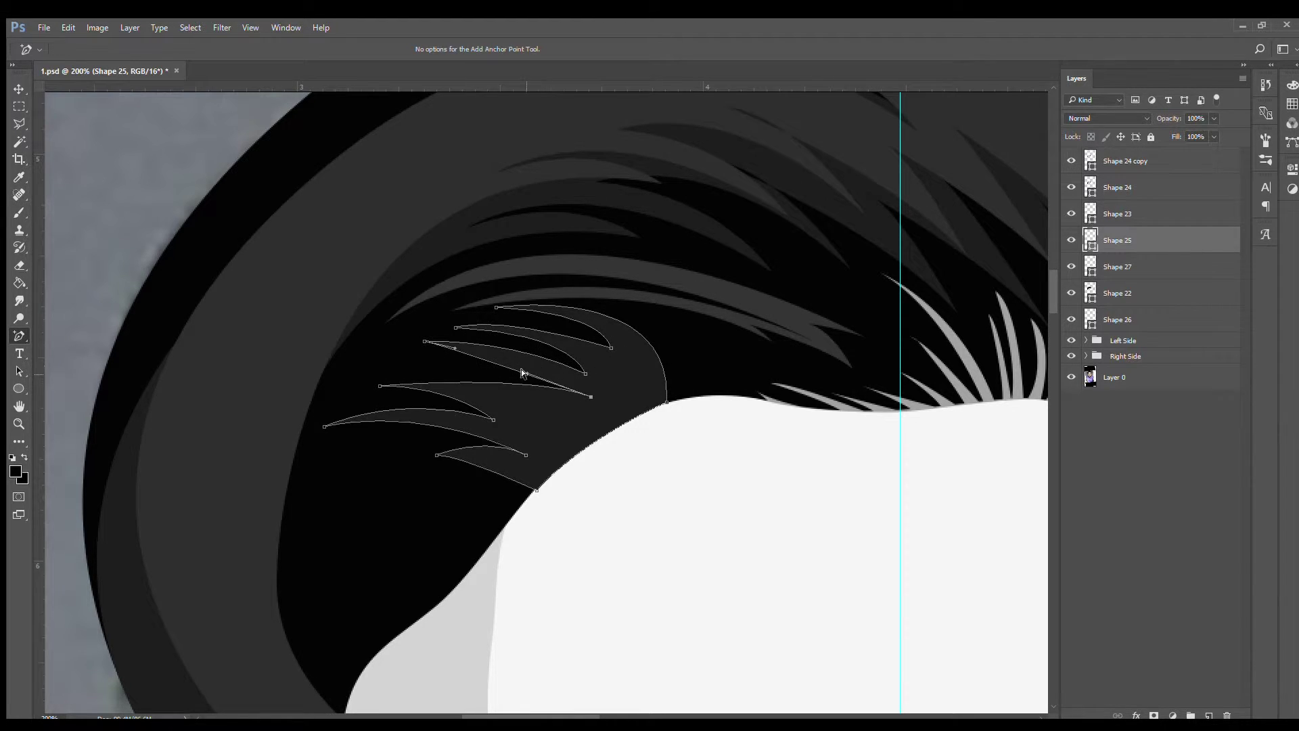
drag(494, 419, 558, 419)
drag(436, 455, 336, 618)
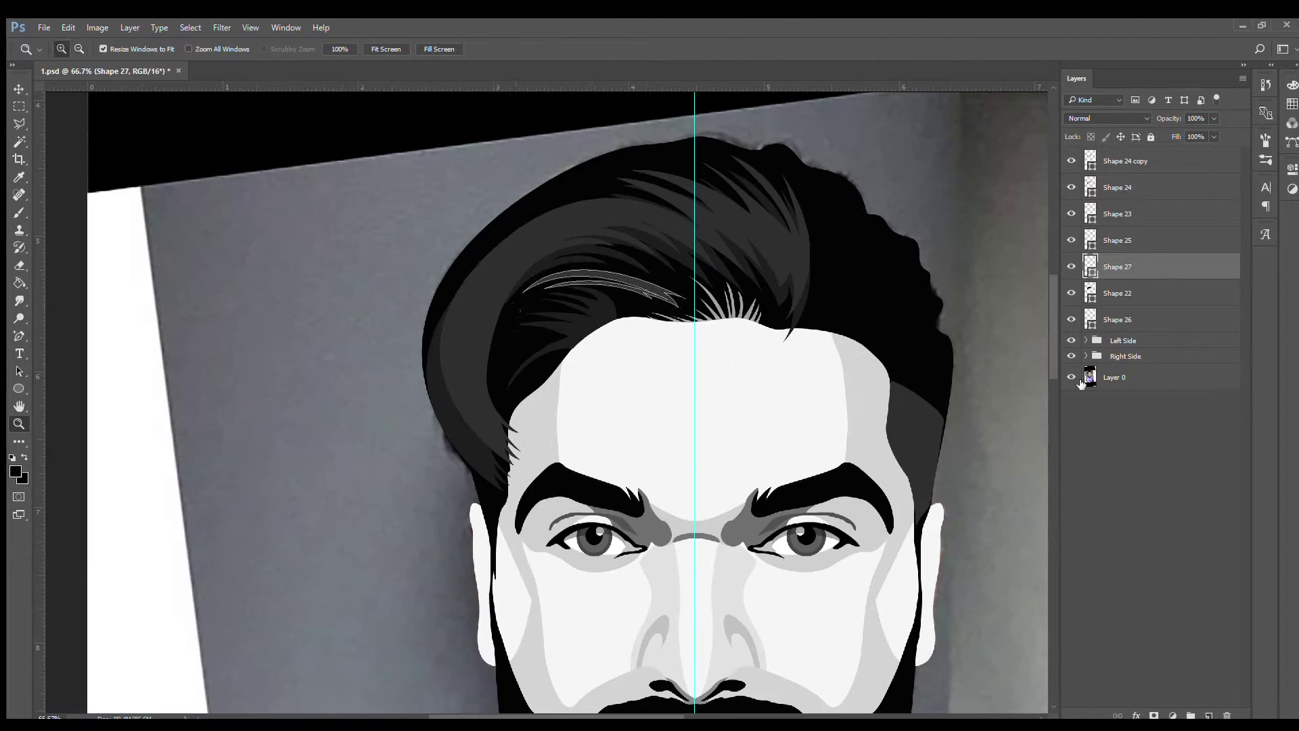
click(1081, 379)
key(v)
scroll(705, 354, down, 2)
Step: Nudge the grey piece beside the ear into a new shape
scroll(782, 311, up, 4)
scroll(612, 217, up, 2)
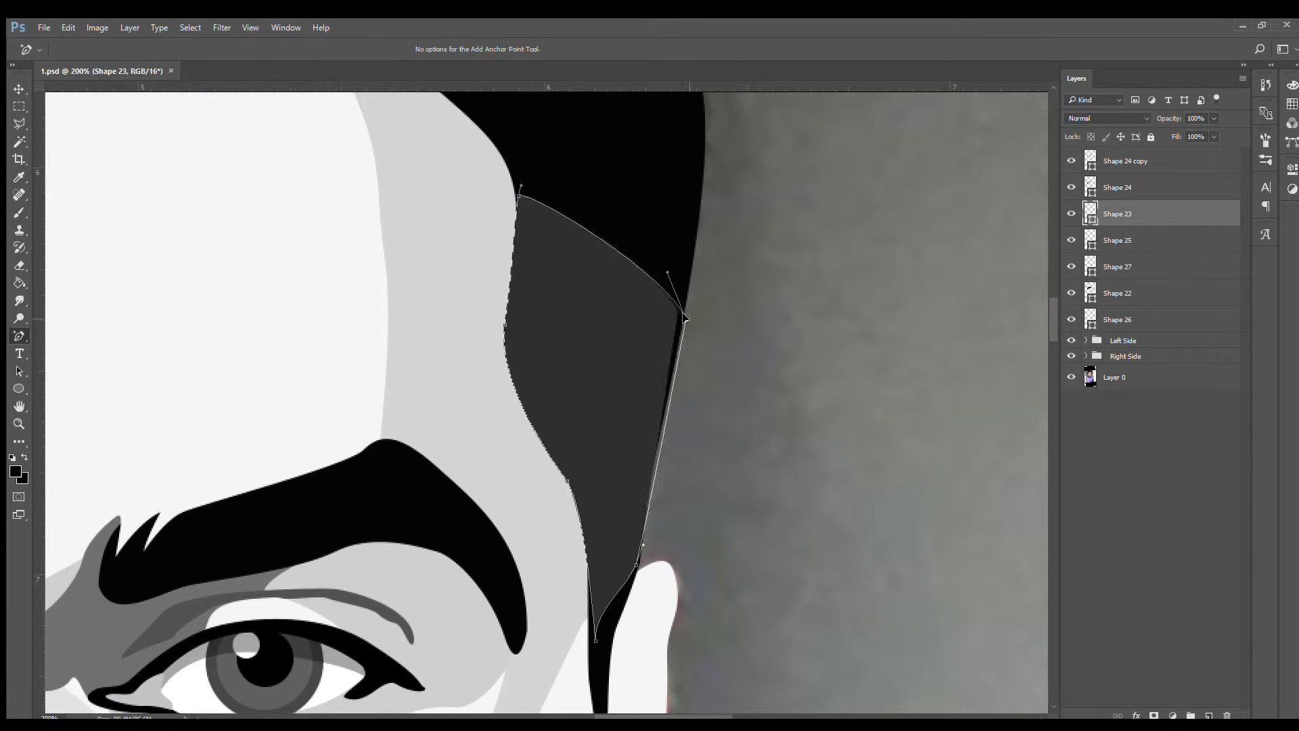
drag(685, 316, 685, 320)
scroll(586, 680, down, 1)
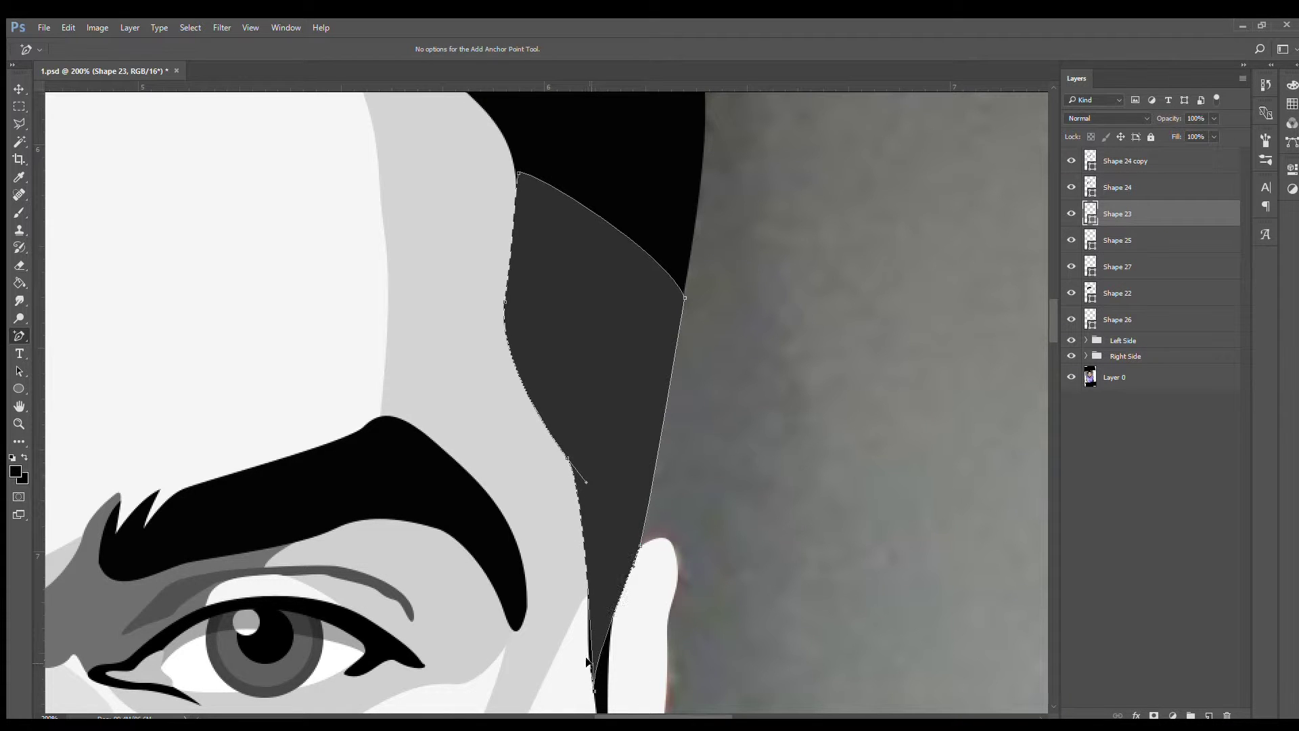
click(1145, 240)
click(592, 301)
key(p)
scroll(494, 365, up, 3)
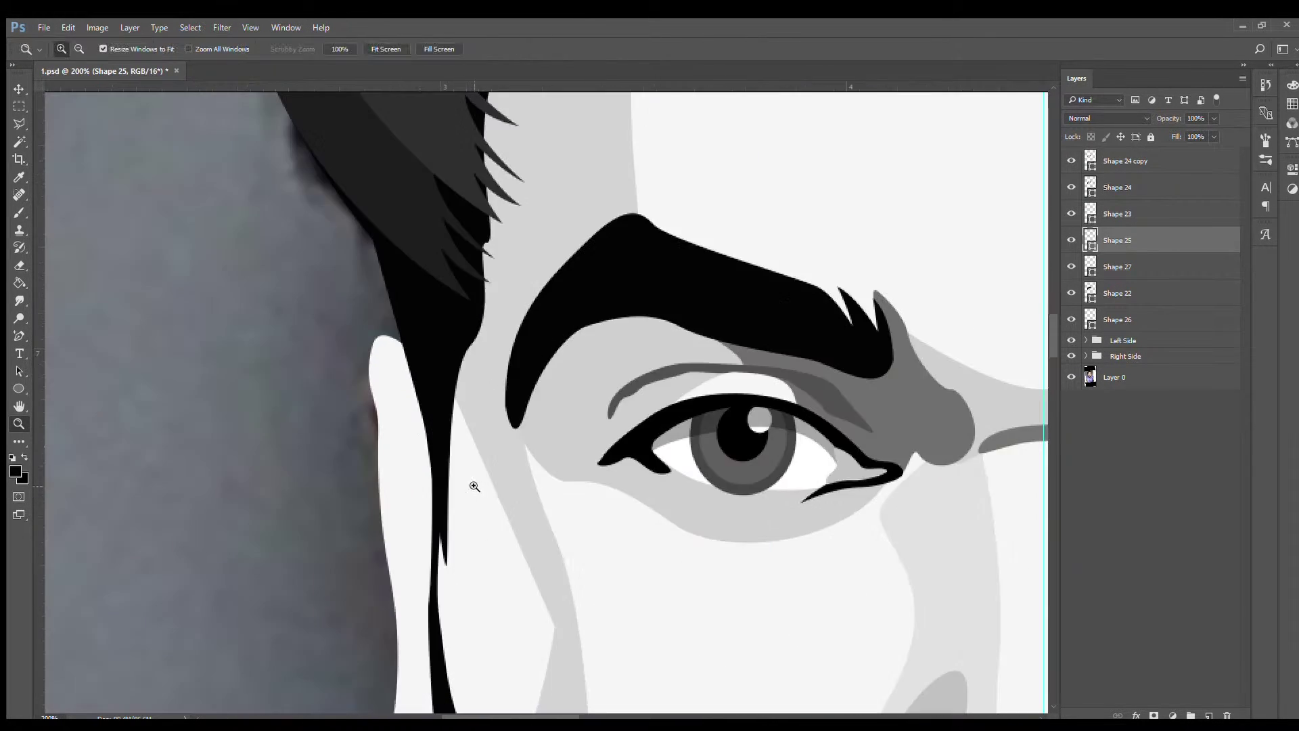
Step: Draw Shape 28, a thin sideburn shape running from the hair edge up into the hair
click(1117, 293)
key(p)
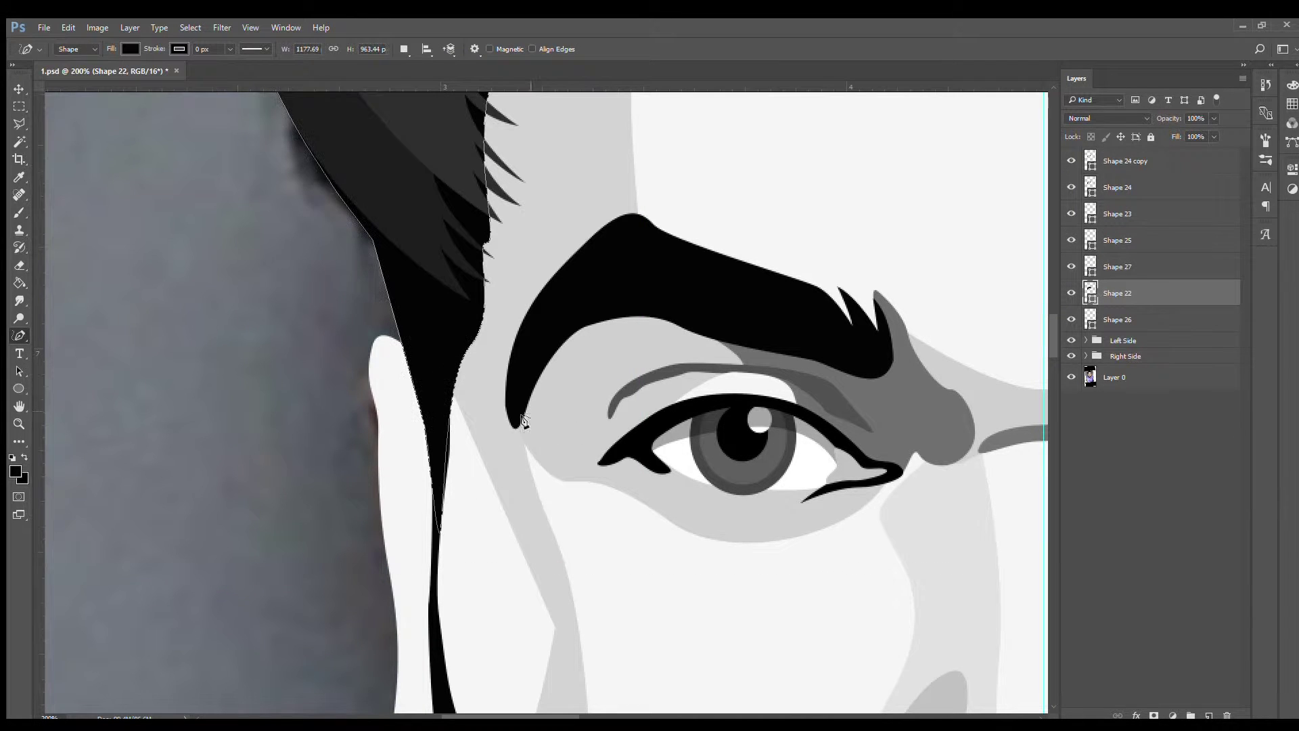
key(shift+p)
click(440, 540)
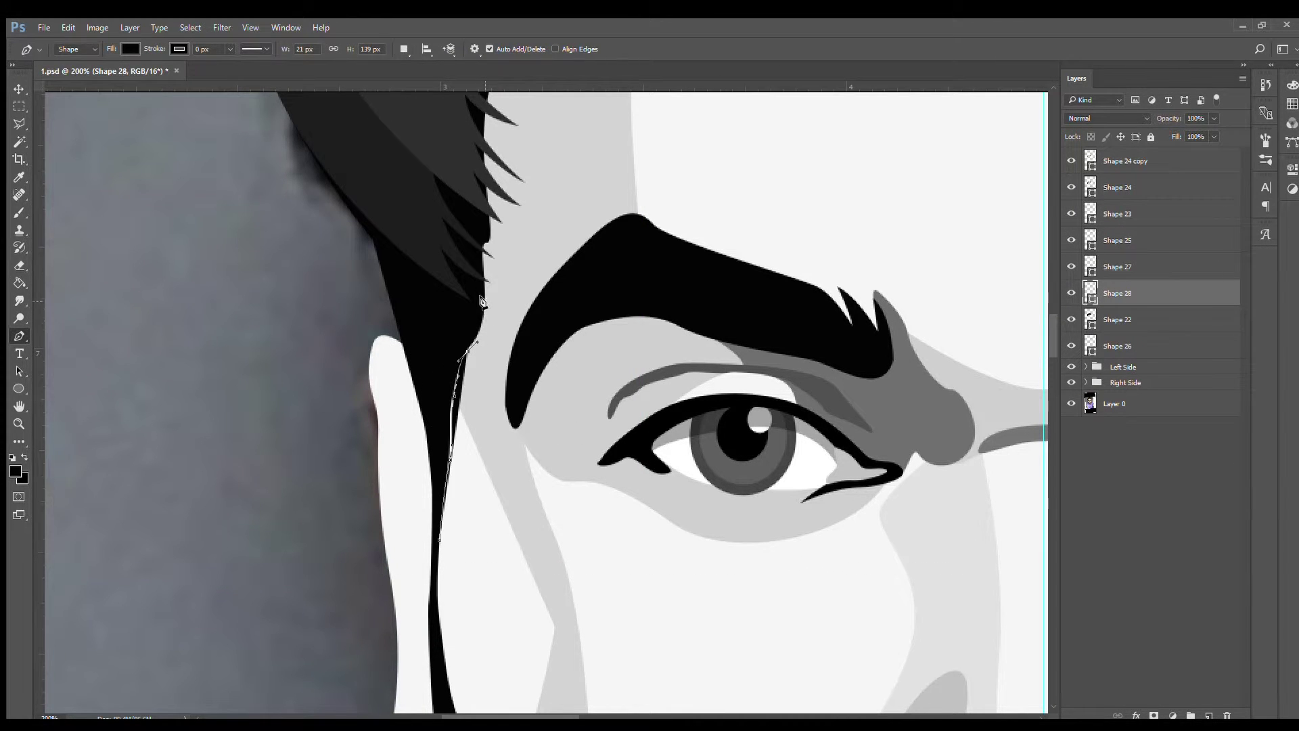
drag(487, 283, 482, 237)
click(485, 202)
drag(427, 121, 395, 103)
click(344, 136)
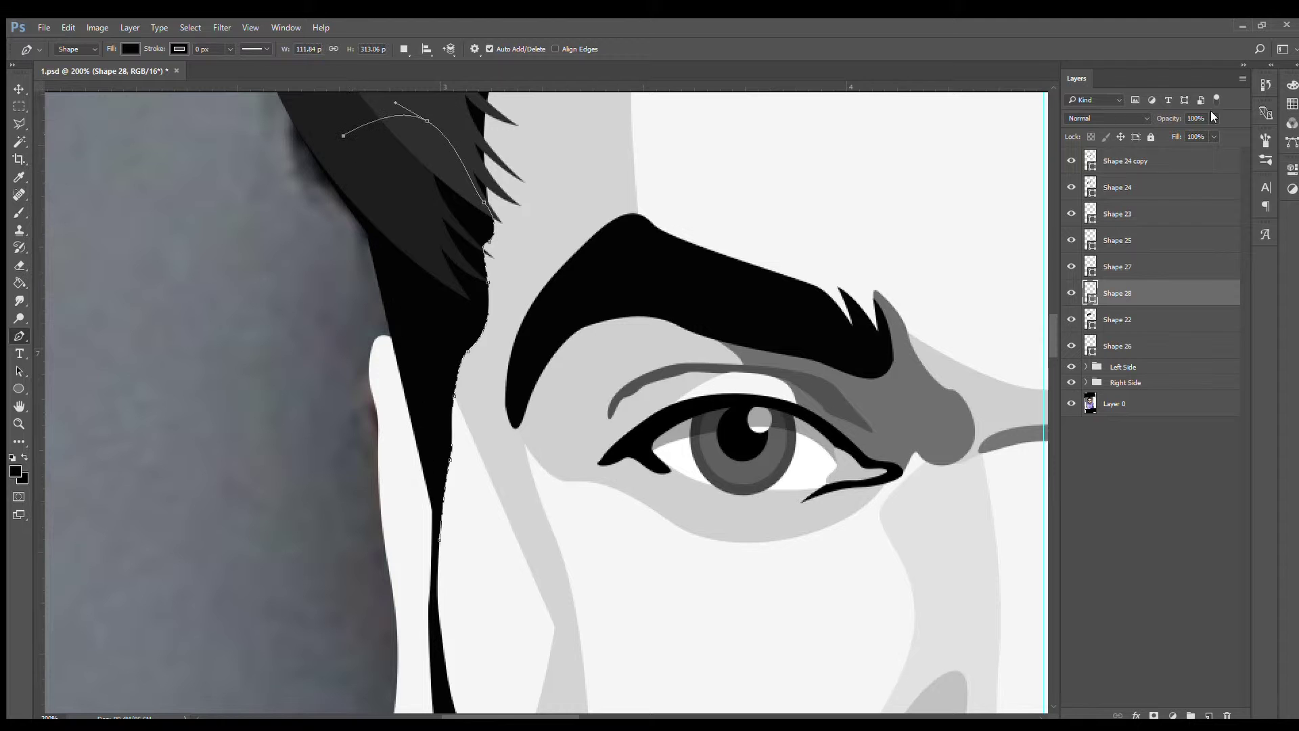
key(0)
key(0)
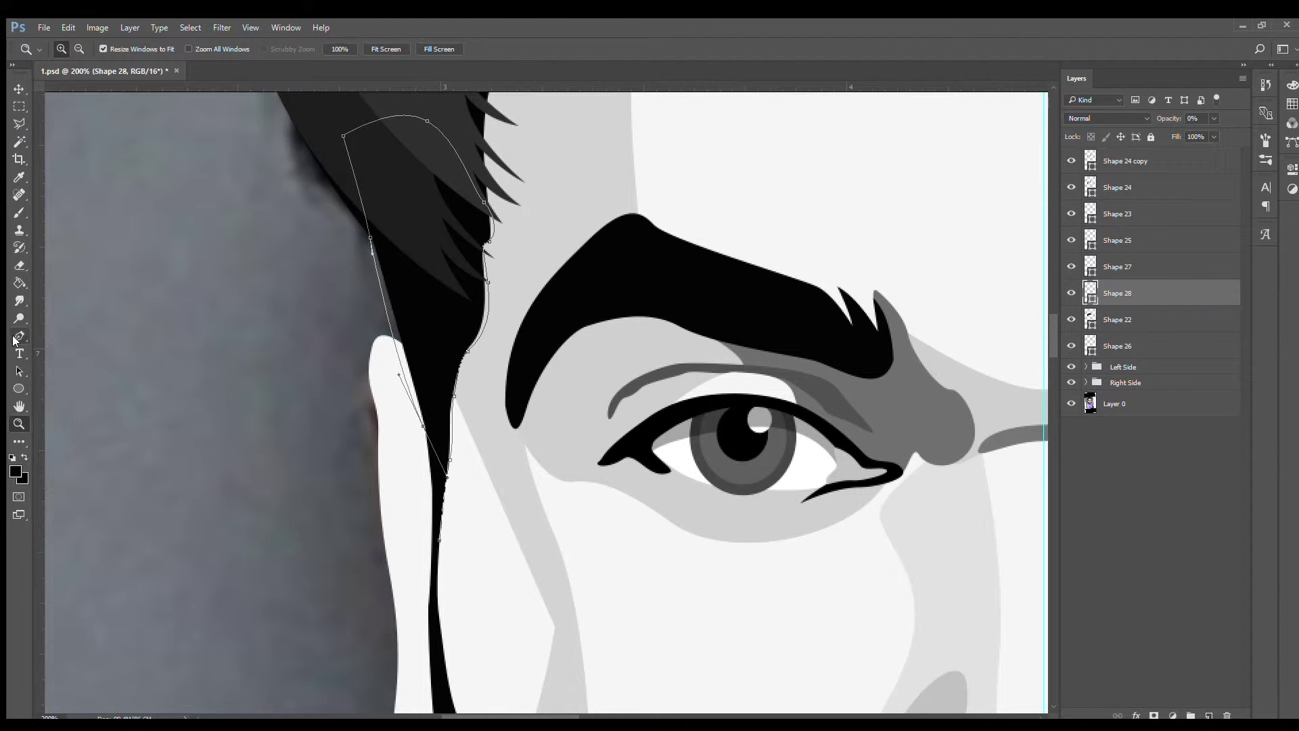
Step: Zoom out to the full canvas and hide the reference photo layer
key(ctrl+minus)
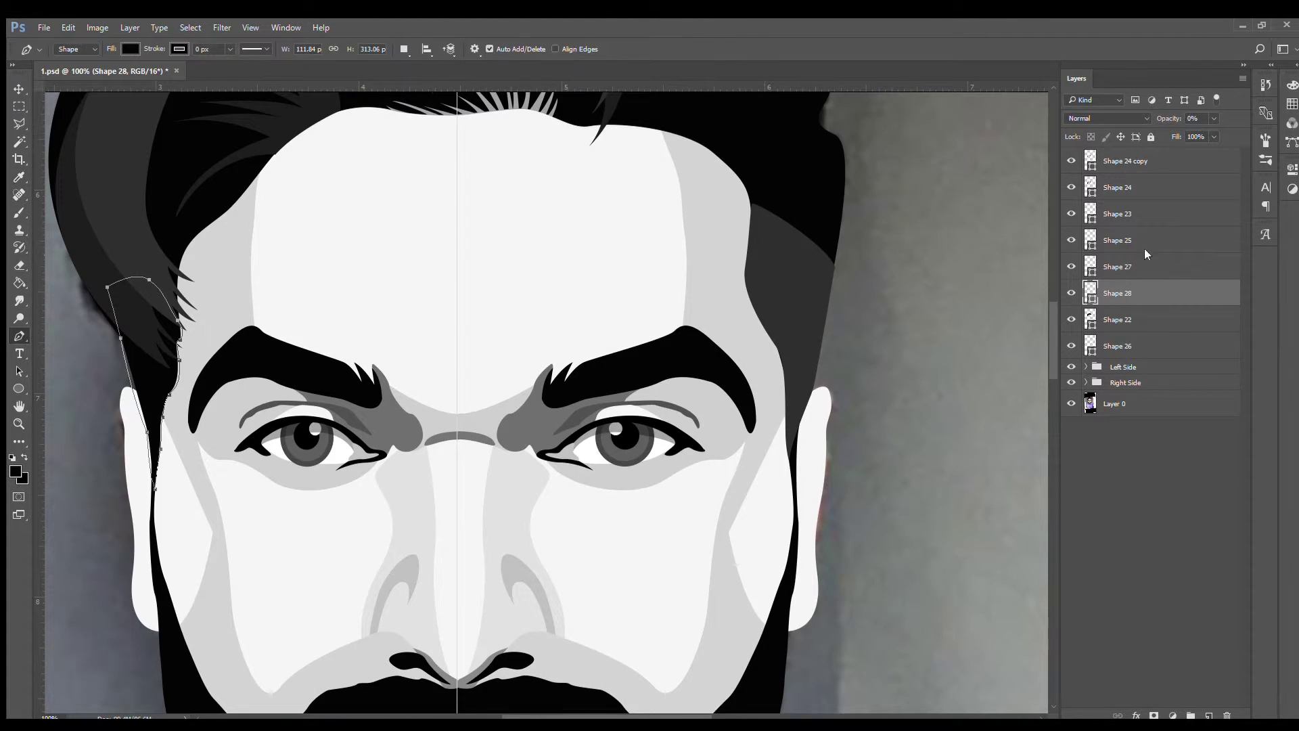
key(Return)
key(ctrl+minus)
key(i)
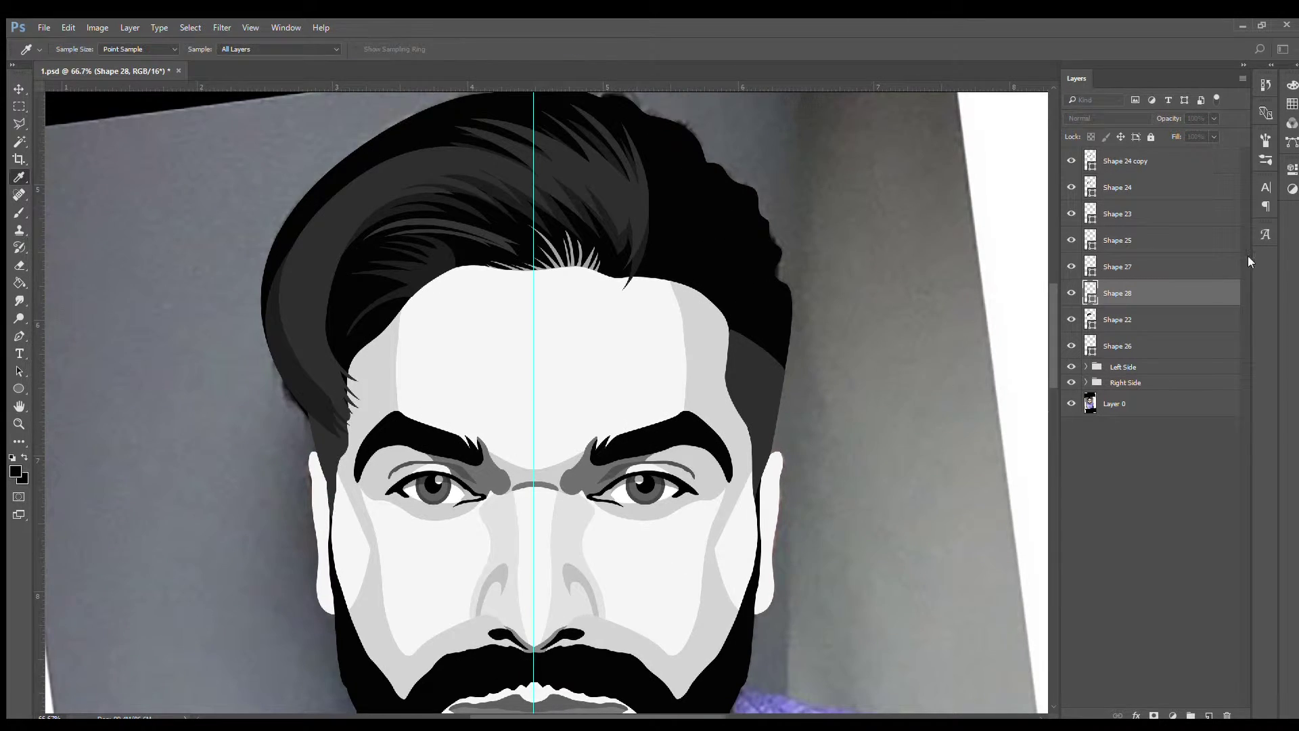
key(z)
key(ctrl+minus)
click(1071, 403)
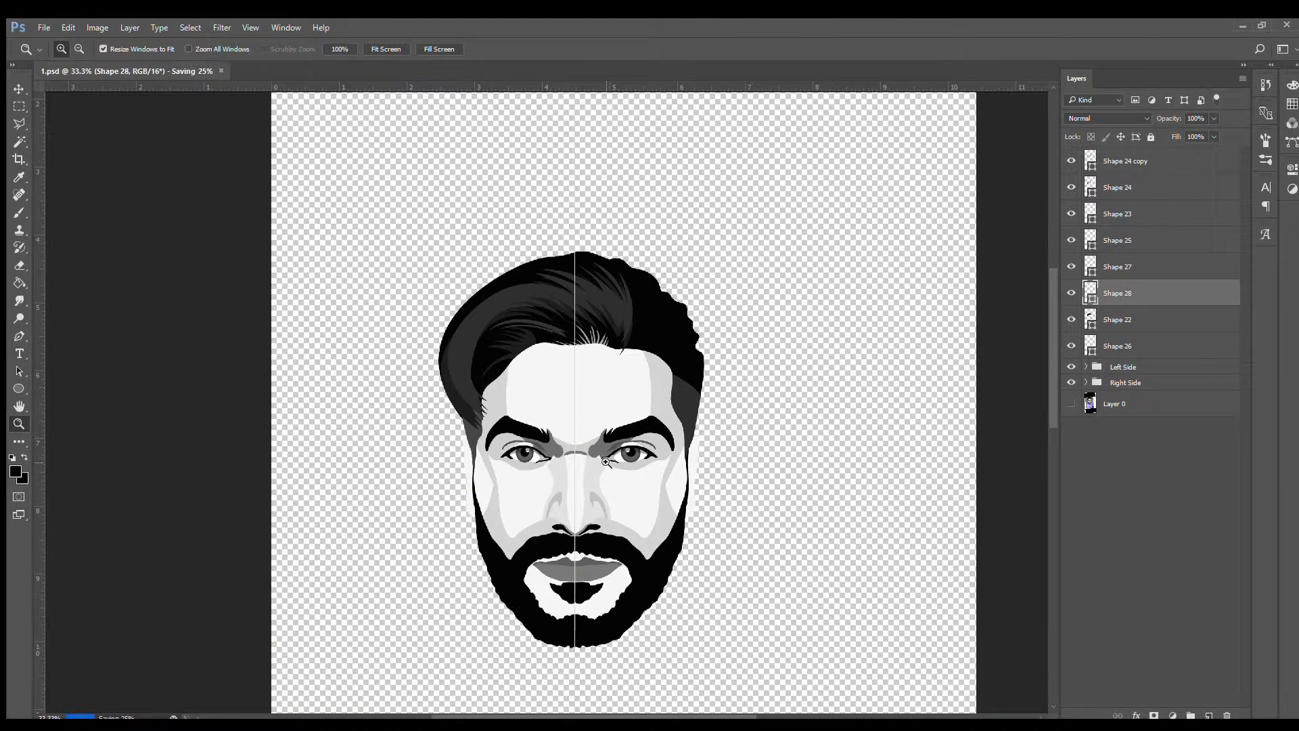
Step: Zoom in and out on the portrait to frame the hair
click(606, 462)
alt+click(720, 432)
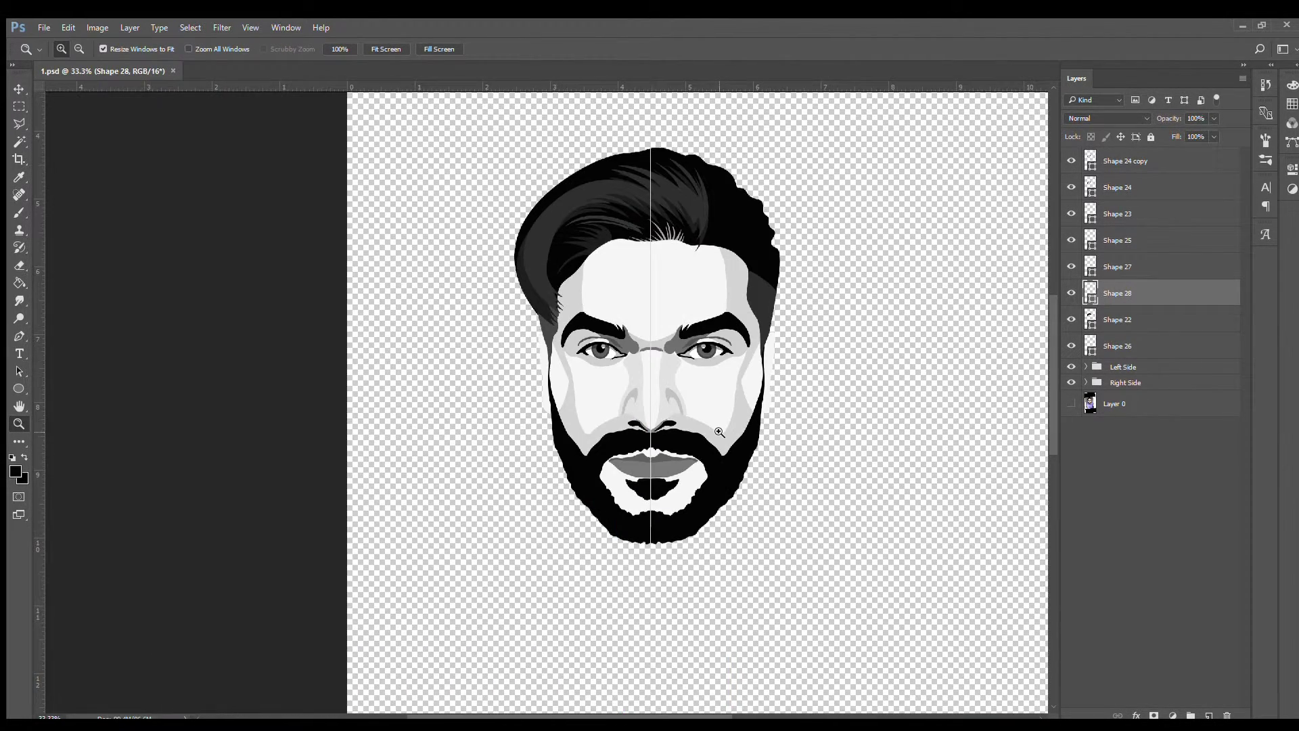
click(666, 531)
alt+click(585, 406)
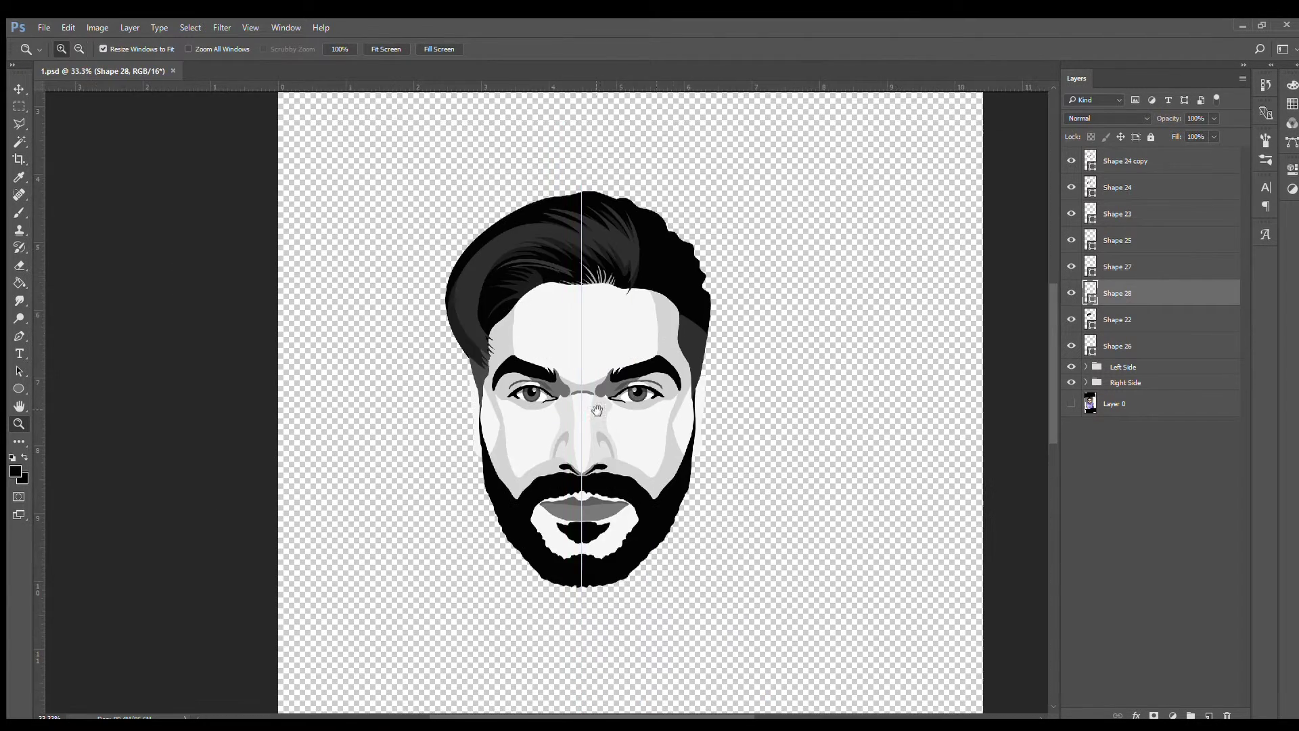
click(719, 354)
click(778, 379)
key(v)
Step: Select the Shape 22 hair layer, return to Shape 28, and zoom to the hair's left side
ctrl+click(793, 420)
key(p)
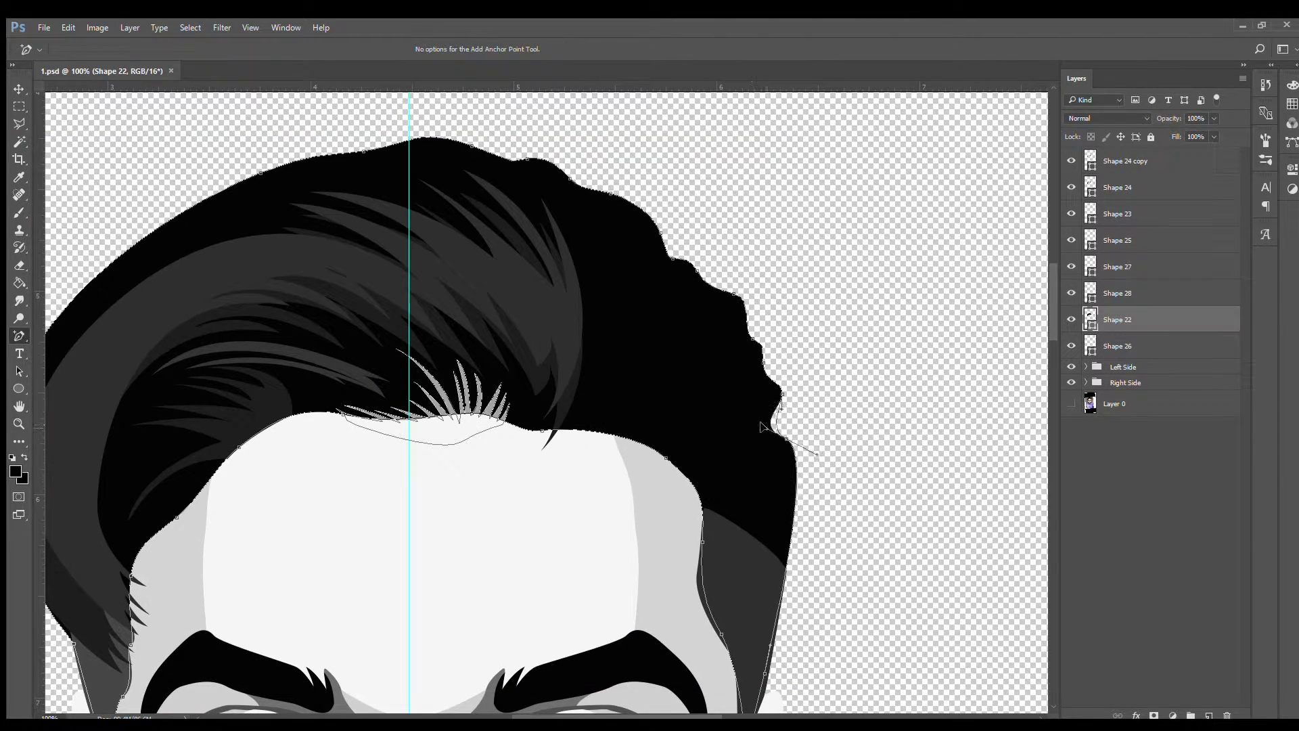
key(alt+bracketright)
key(z)
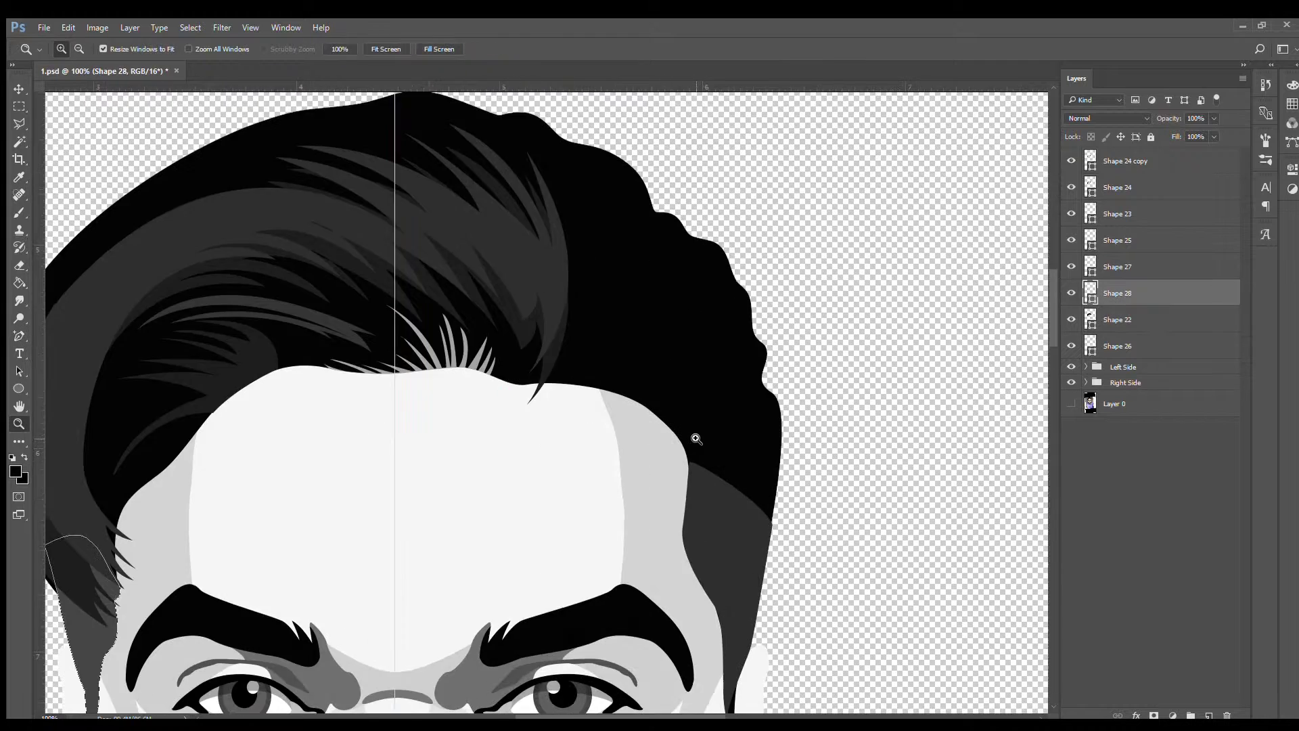
alt+click(622, 351)
click(392, 353)
Step: Draw Shape 29, a light grey curved strand in the left hair, and check it zoomed out
key(p)
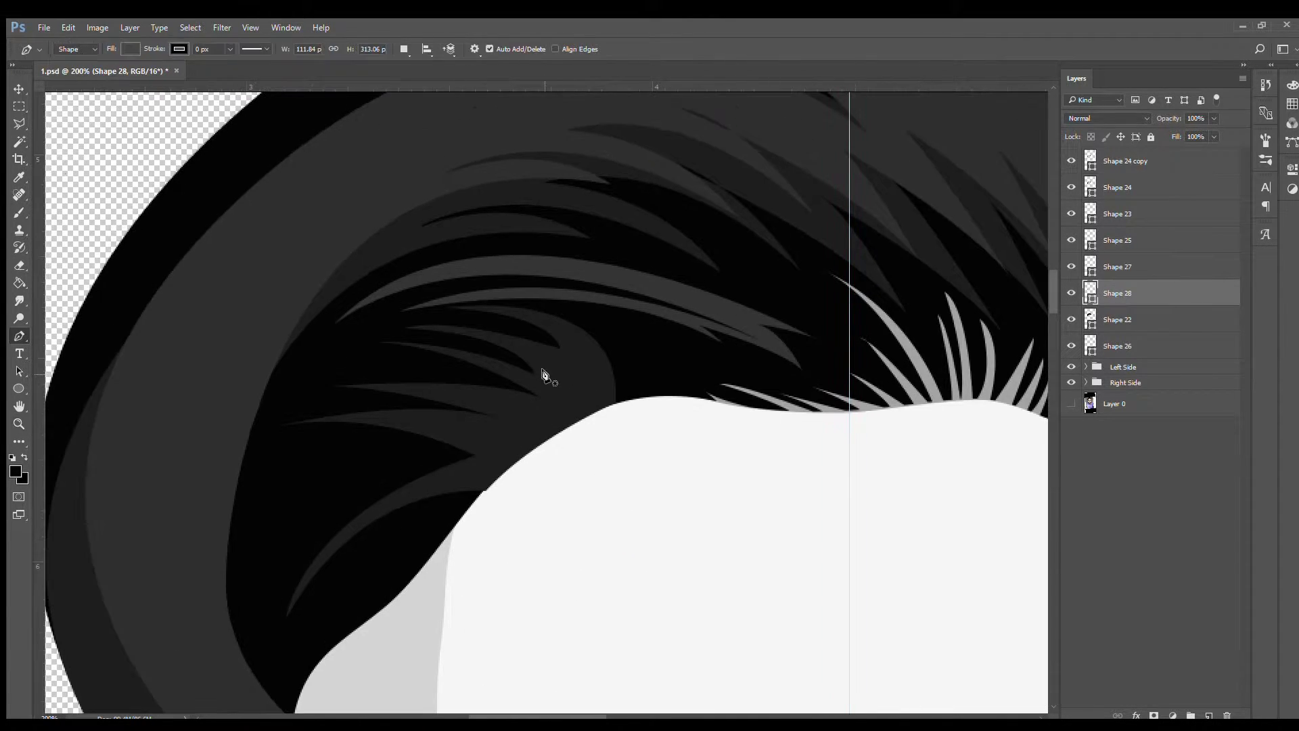
click(729, 367)
drag(306, 373, 171, 508)
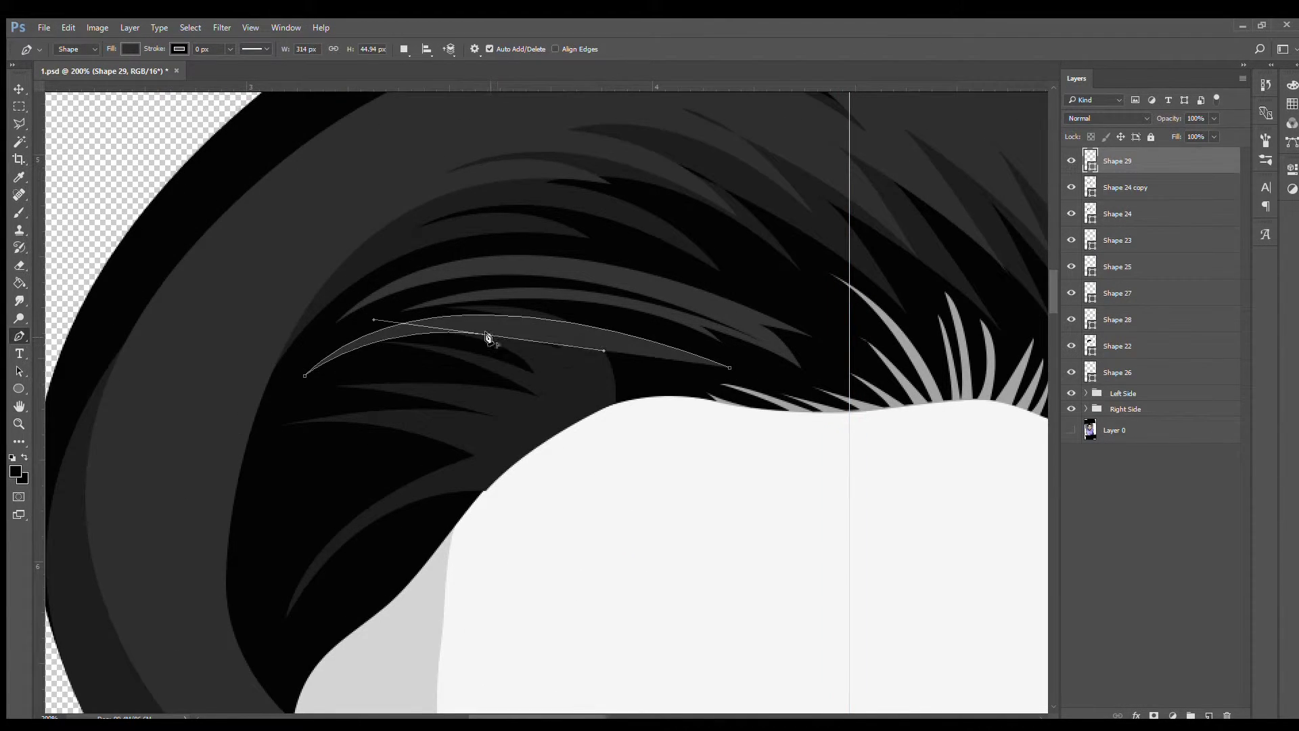
scroll(487, 339, down, 5)
drag(263, 374, 310, 557)
drag(627, 125, 1030, 188)
click(729, 129)
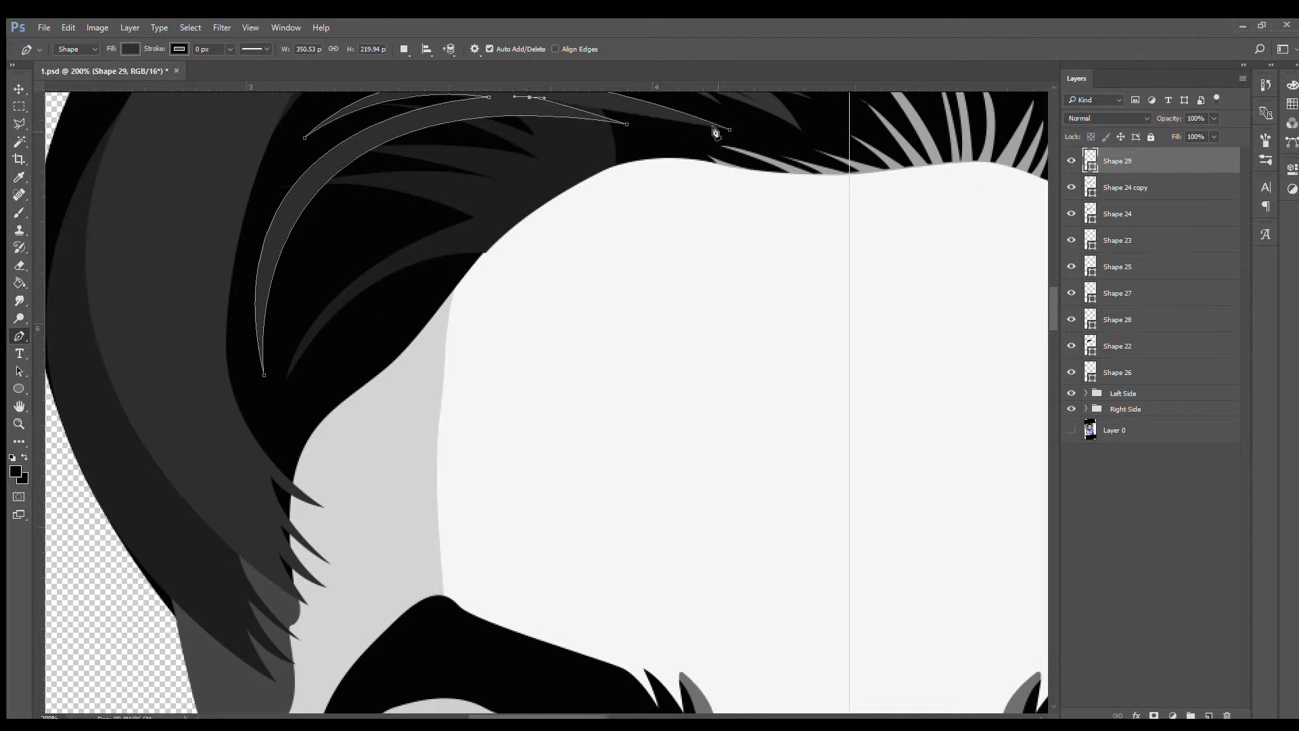
scroll(687, 310, down, 3)
key(z)
alt+click(572, 316)
key(ctrl+minus)
key(ctrl+minus)
key(ctrl+minus)
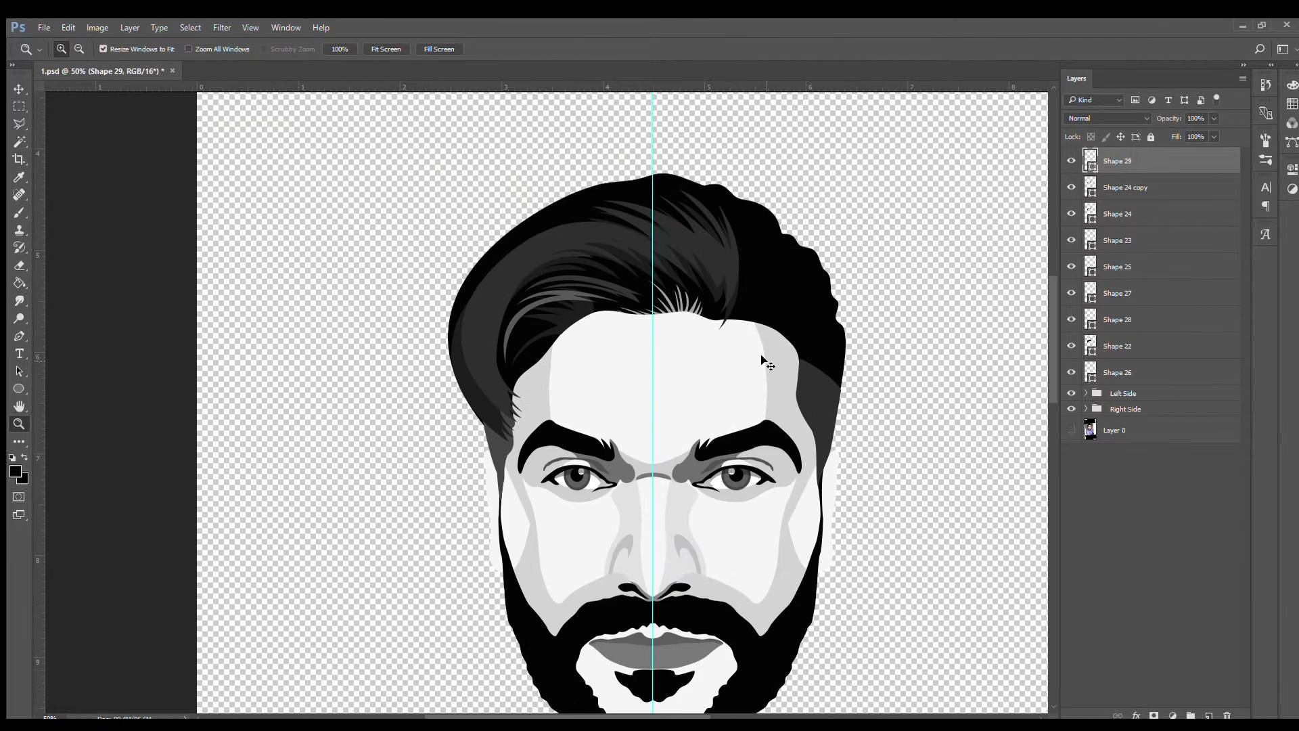
scroll(597, 237, up, 2)
Step: Draw Shape 30, a thin highlight line along the hair's left edge
key(p)
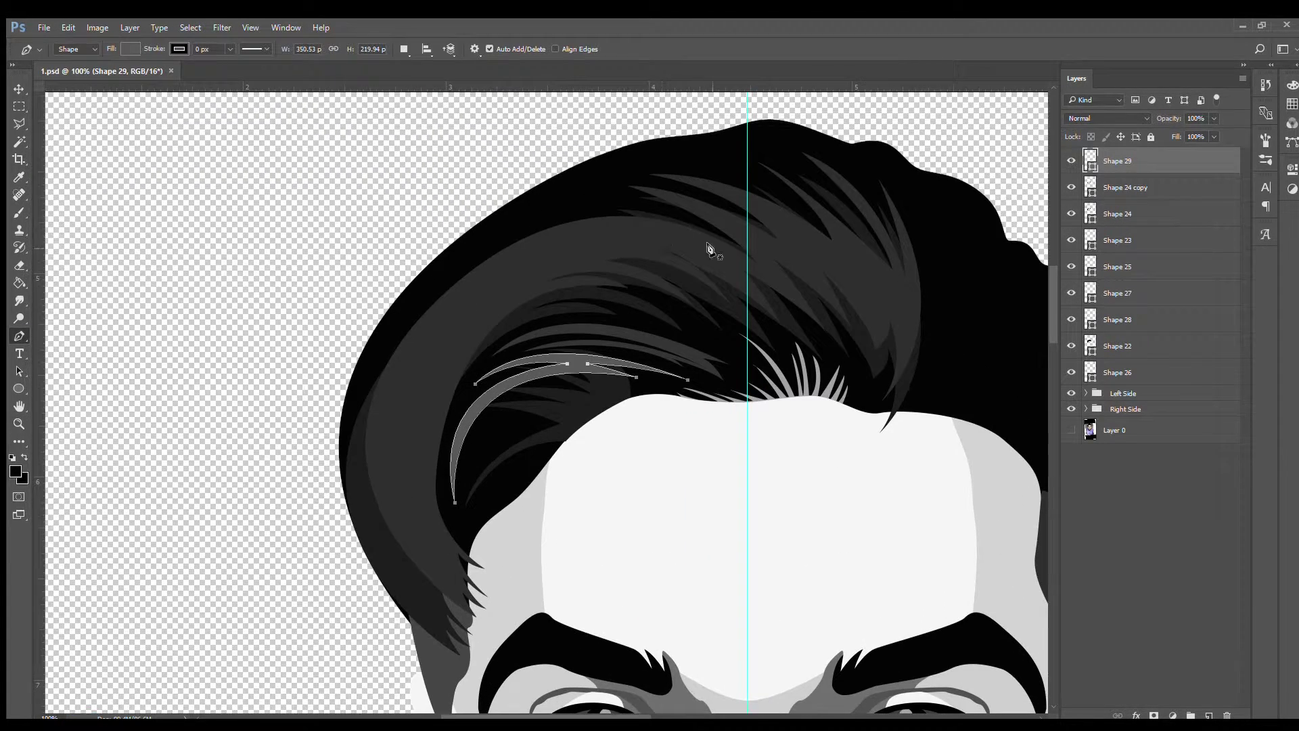
scroll(667, 450, down, 1)
click(635, 129)
drag(372, 389, 369, 467)
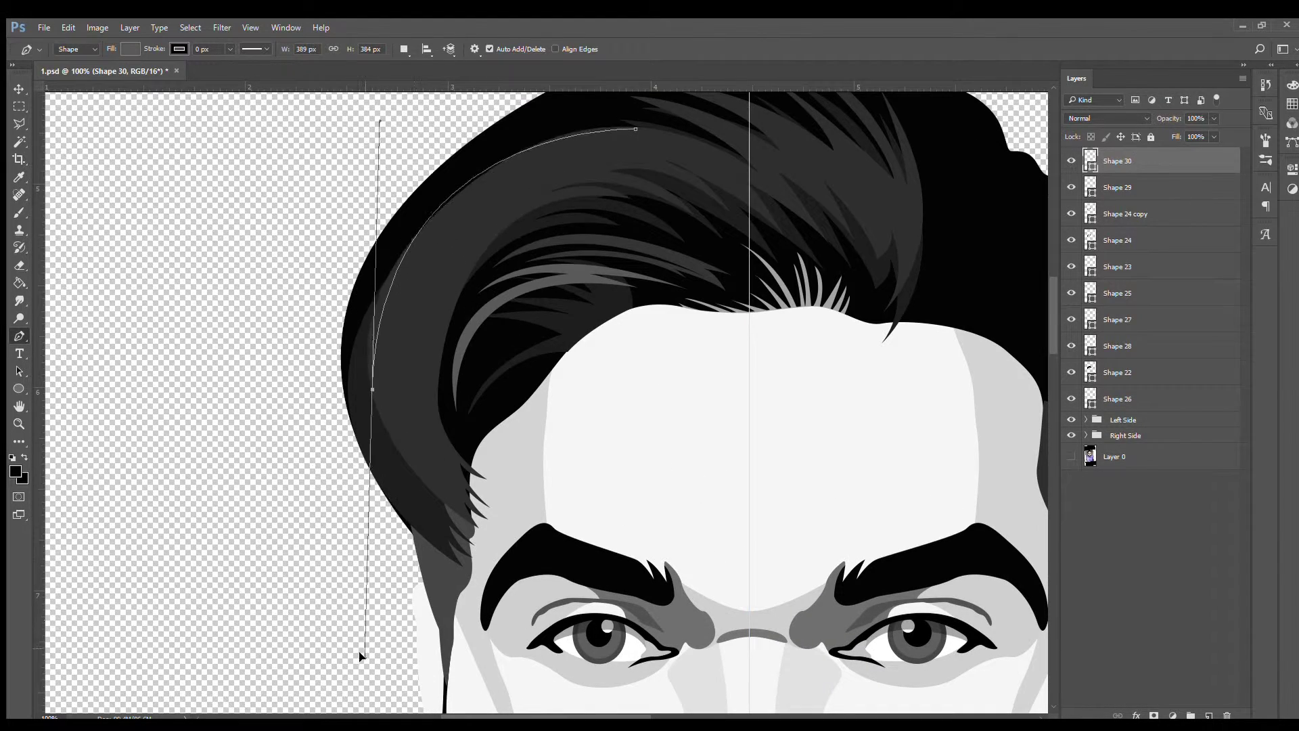
mouse_move(360, 656)
mouse_down()
mouse_move(464, 508)
mouse_move(642, 592)
mouse_move(710, 669)
mouse_up()
scroll(473, 473, down, 1)
key(ctrl+z)
click(470, 142)
scroll(710, 380, up, 5)
scroll(711, 380, down, 3)
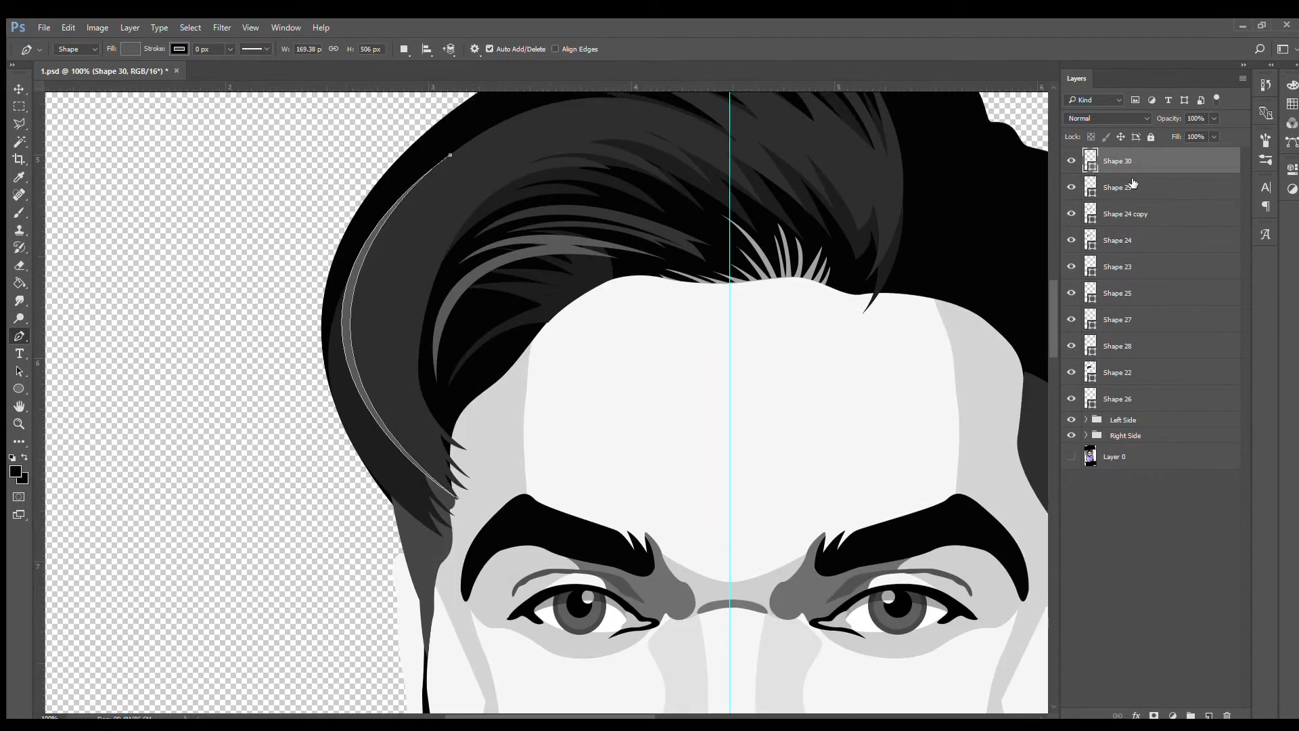
Step: Save the document and select the Shape 25 strand layer
key(z)
click(772, 371)
key(ctrl+s)
scroll(637, 409, down, 1)
scroll(677, 379, up, 2)
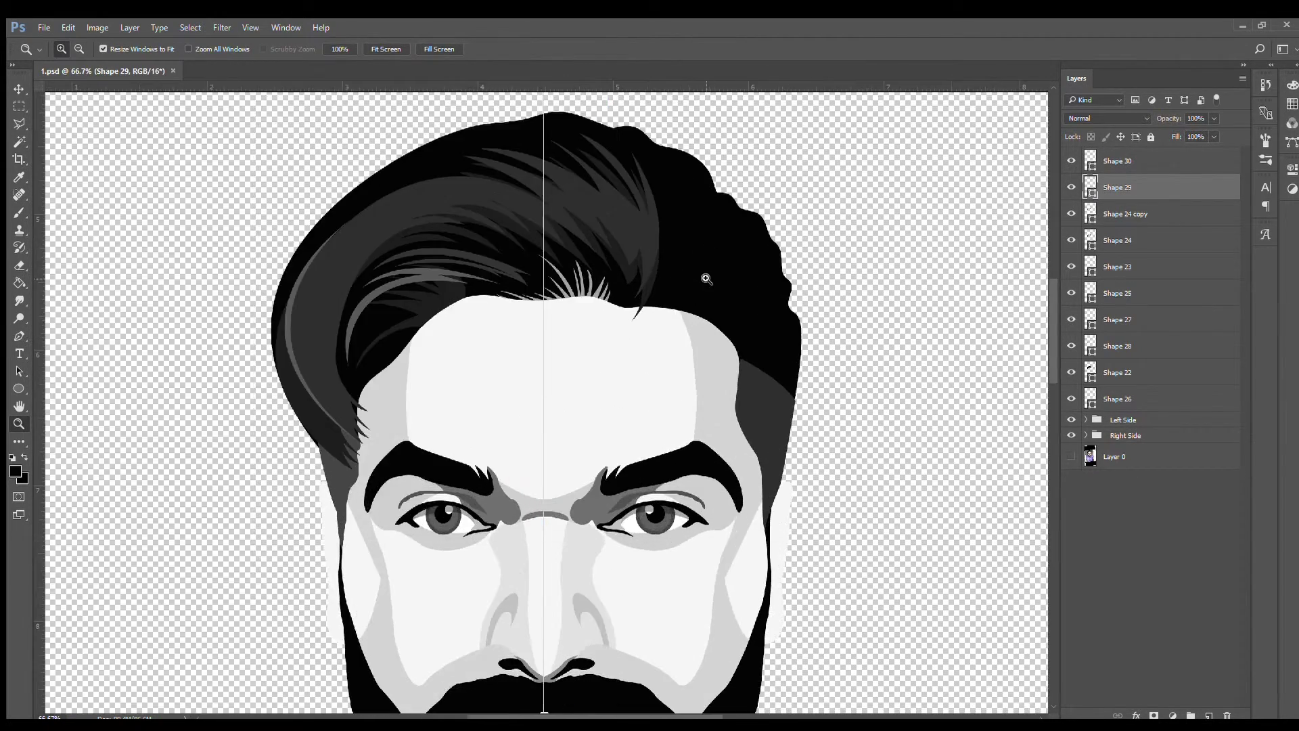
scroll(693, 362, up, 1)
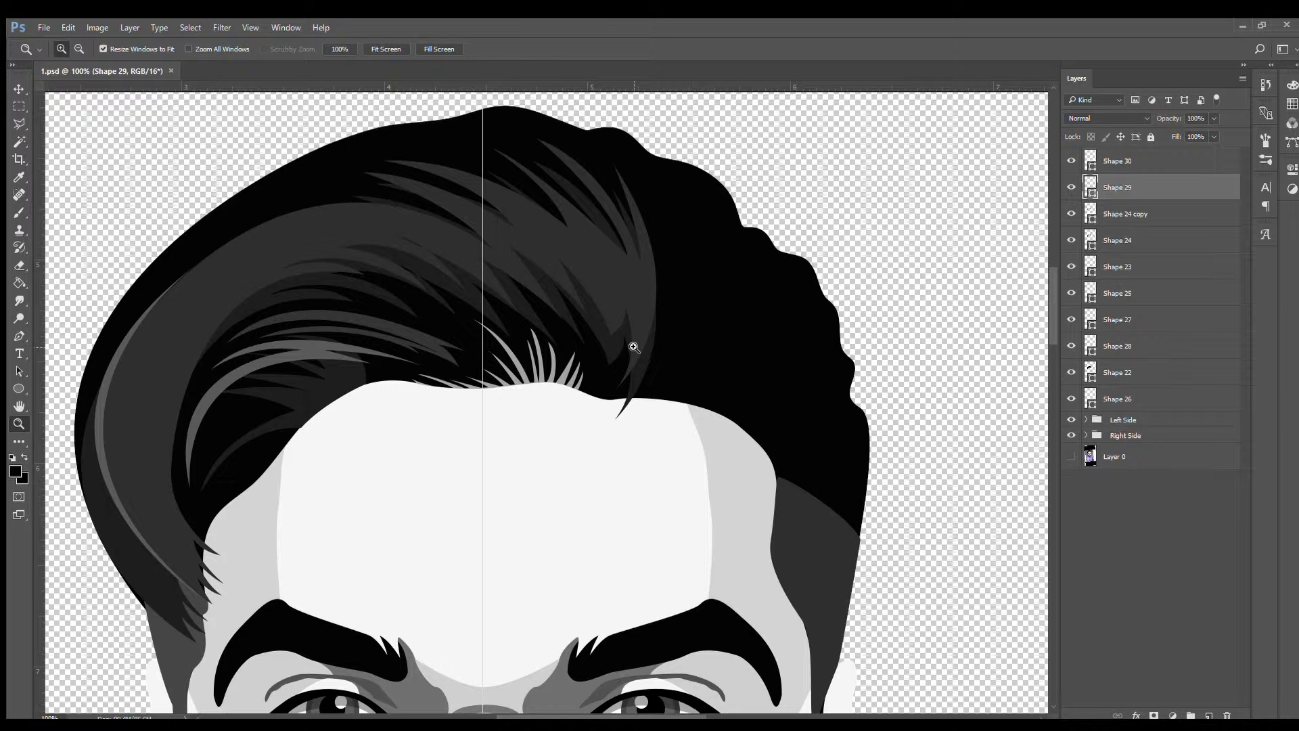
ctrl+click(324, 406)
Step: Lower Shape 25's opacity to fade the strand
key(7)
key(8)
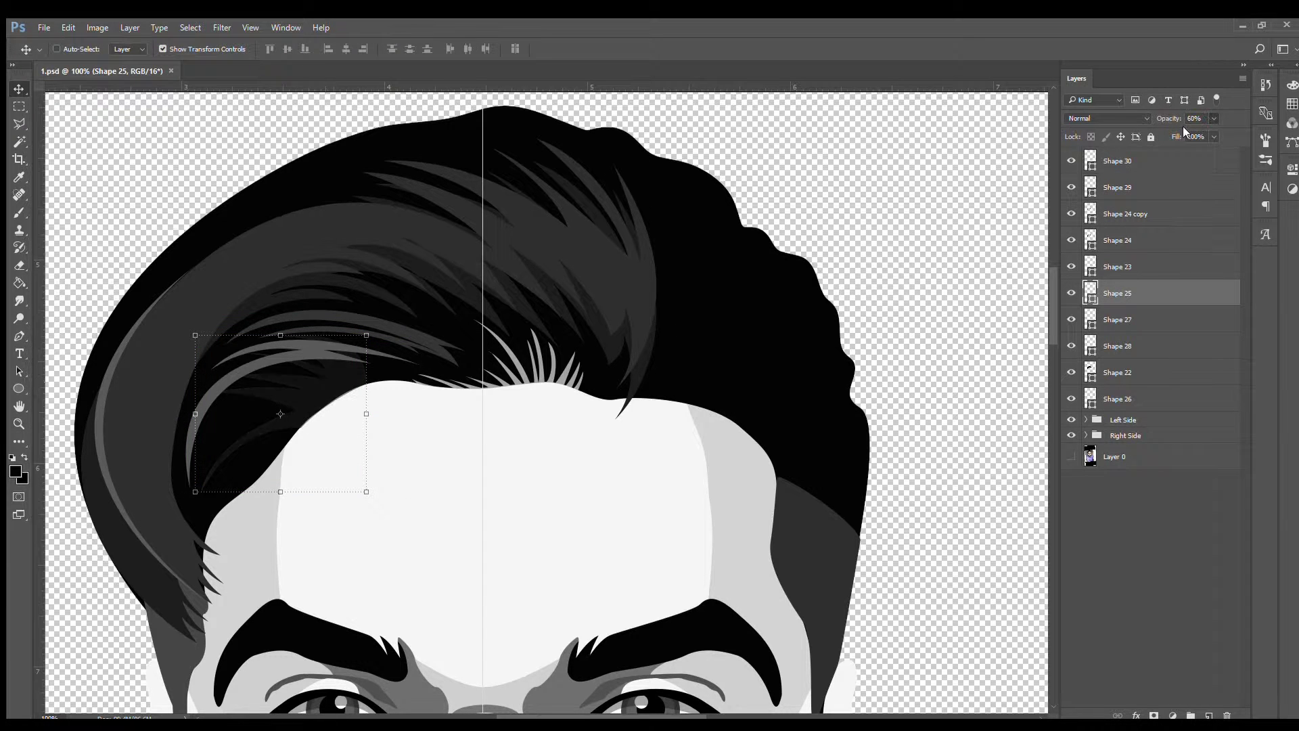
scroll(644, 394, up, 1)
Step: Draw a grey spiky strand shape curving through the right side of the quiff
drag(644, 394, 586, 386)
key(p)
click(536, 258)
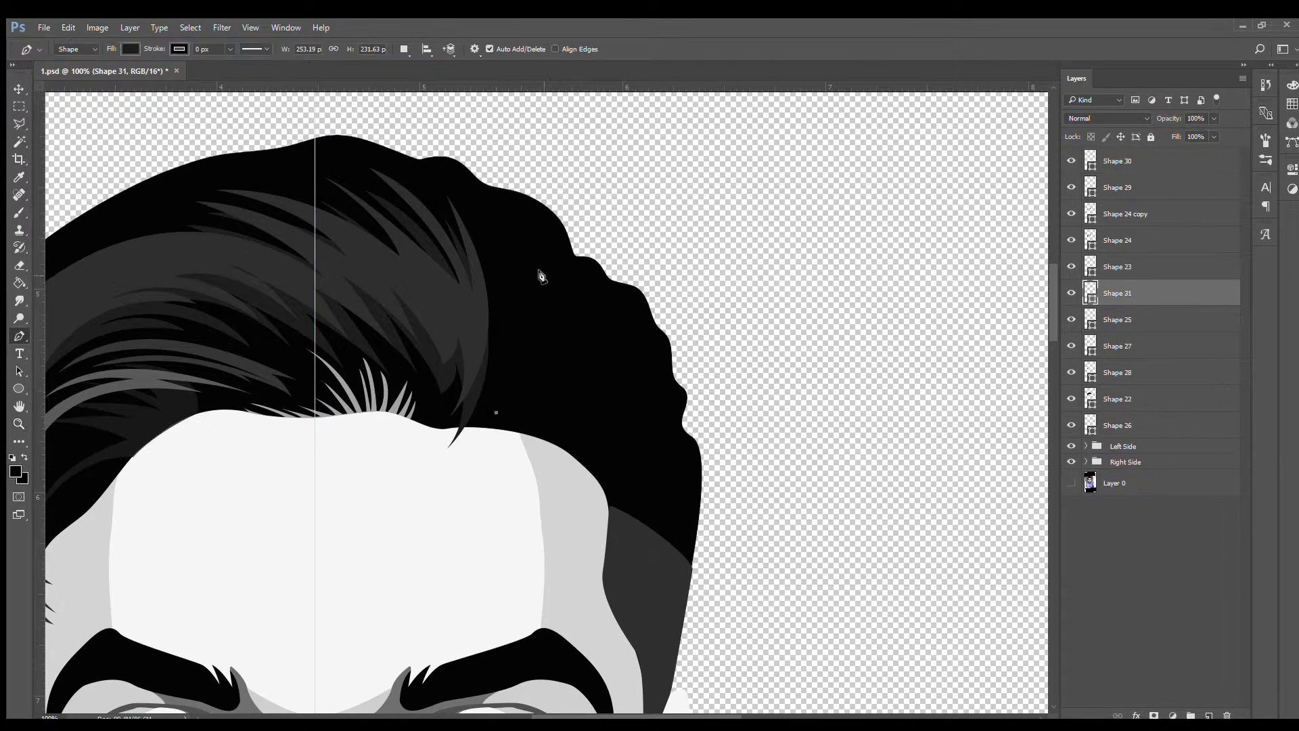
drag(536, 340, 518, 380)
click(496, 411)
drag(573, 262, 567, 242)
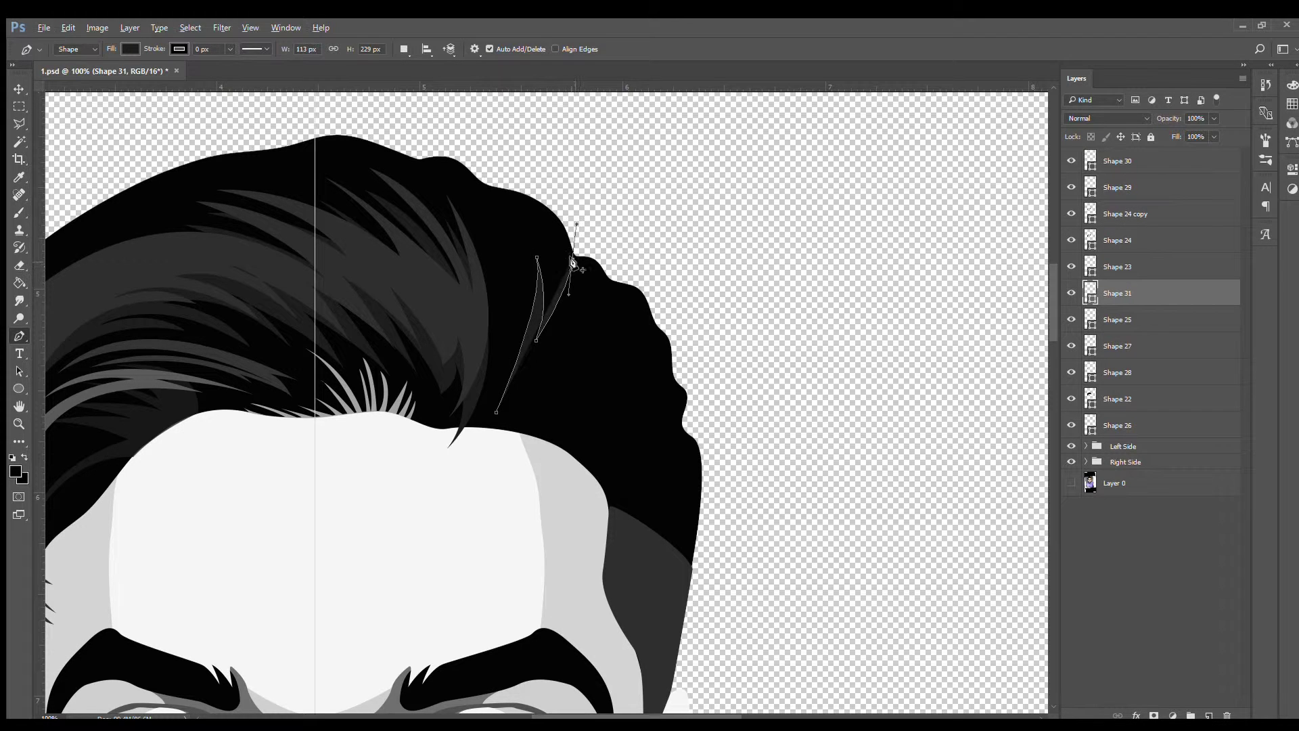
drag(606, 301, 617, 268)
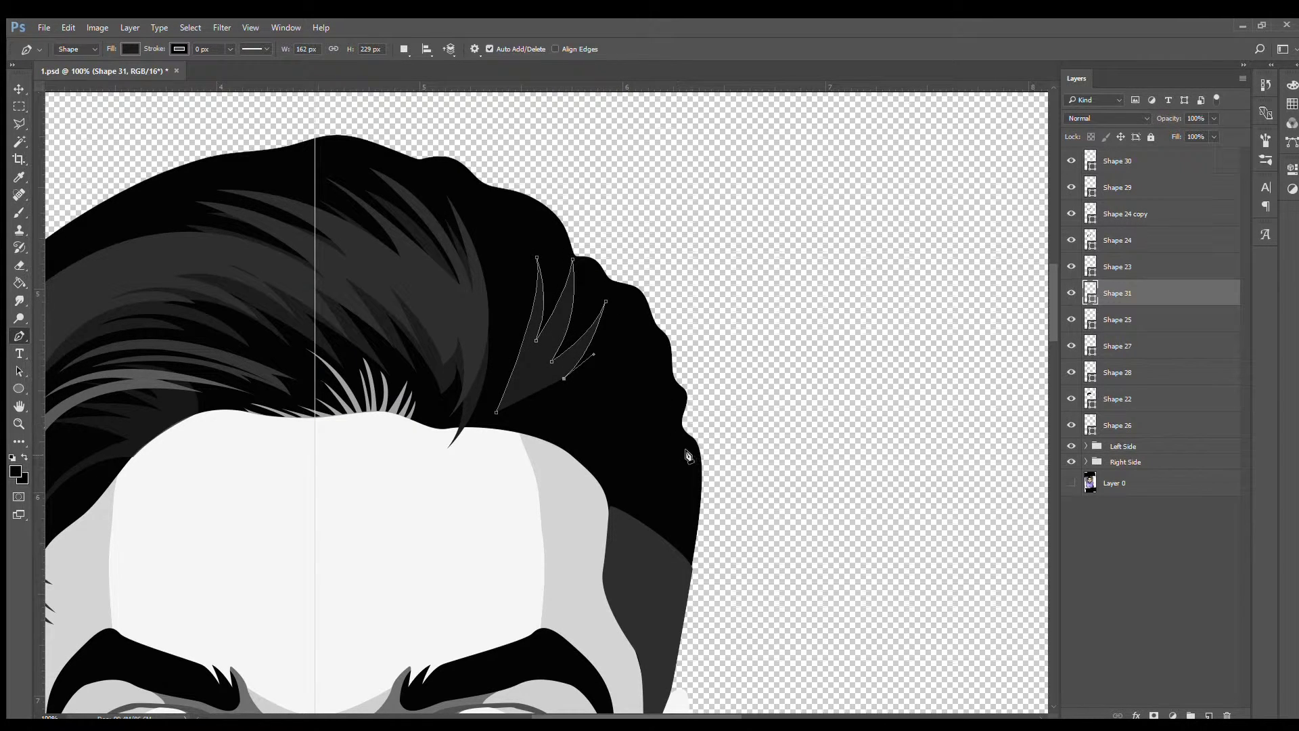
drag(690, 460, 730, 550)
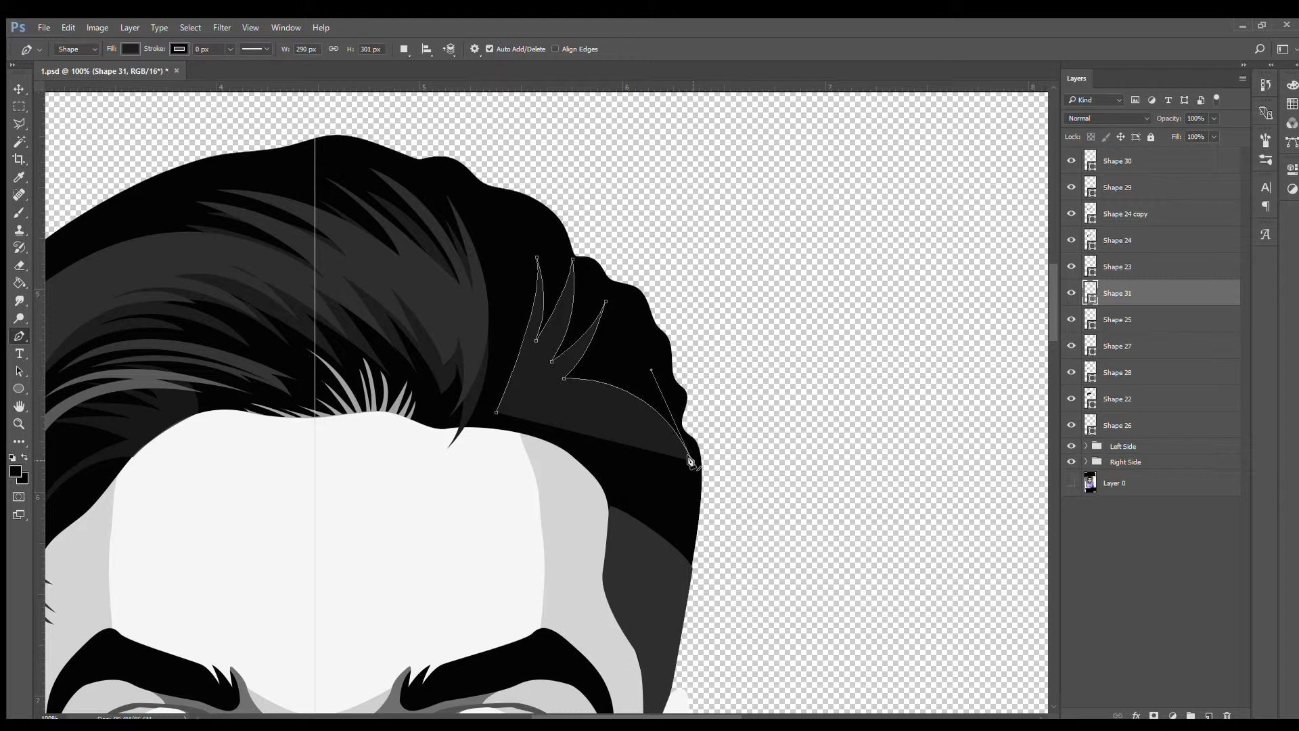
drag(497, 412, 501, 411)
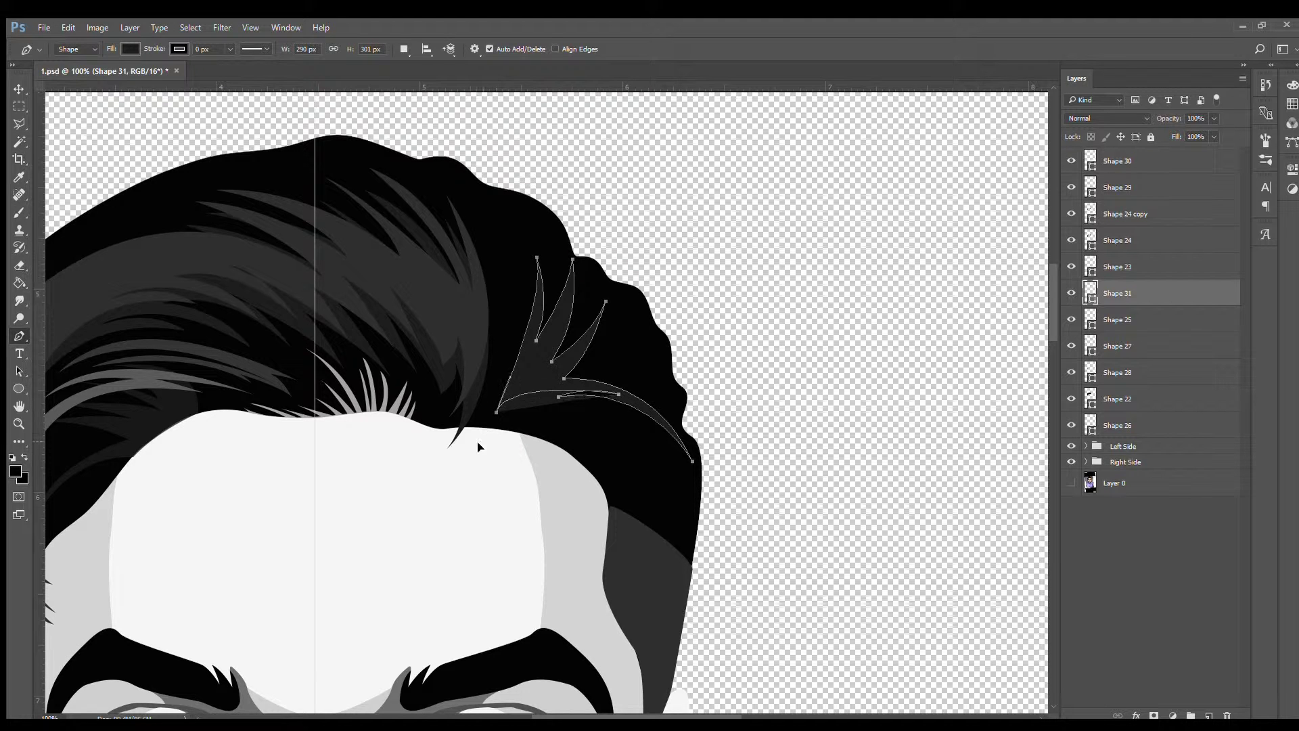
Step: Zoom out to review the face, save, and zoom in on the top of the hair
key(z)
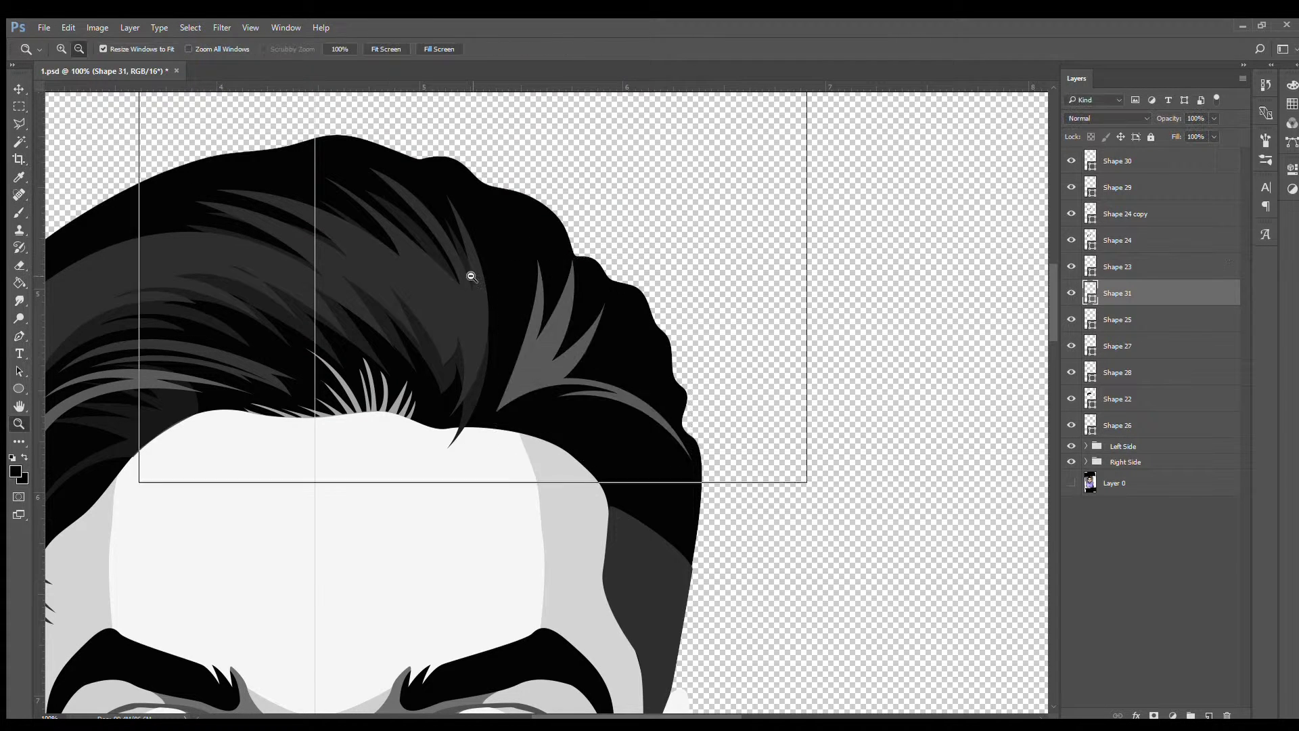
alt+click(396, 325)
alt+click(397, 325)
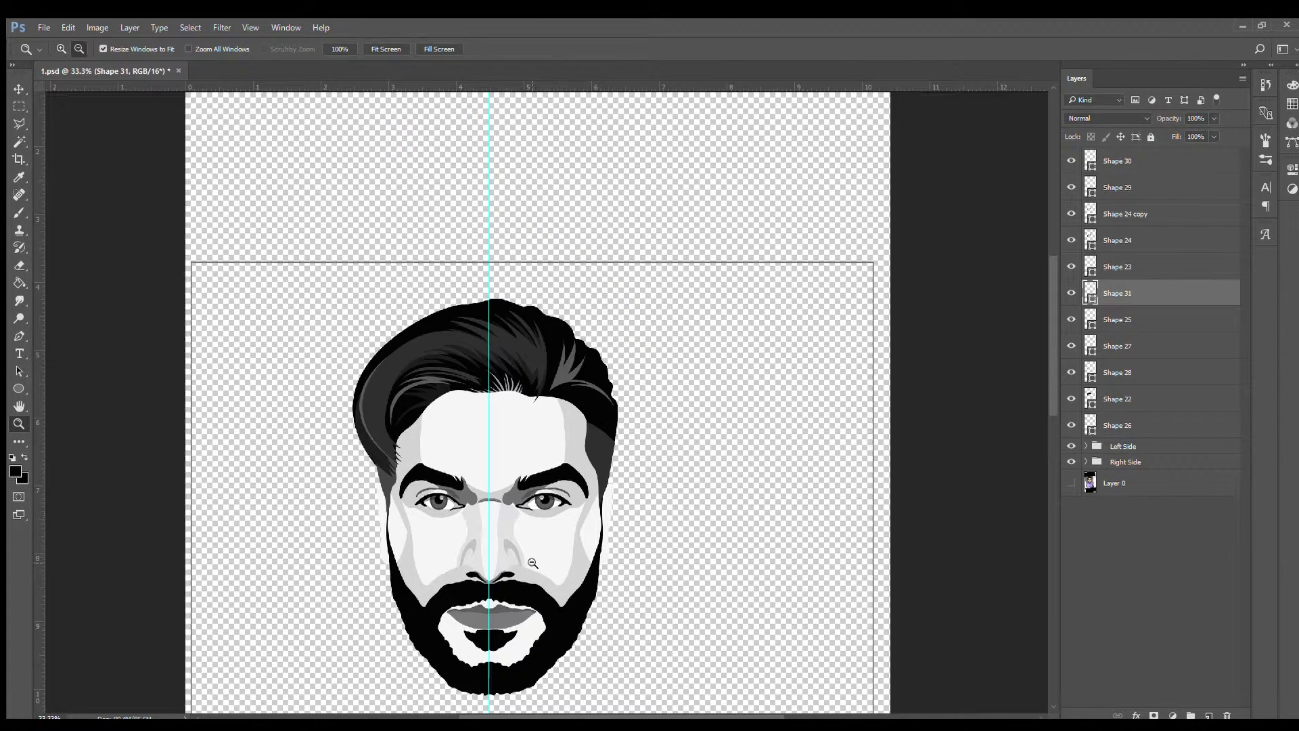
click(665, 276)
key(ctrl+s)
click(662, 278)
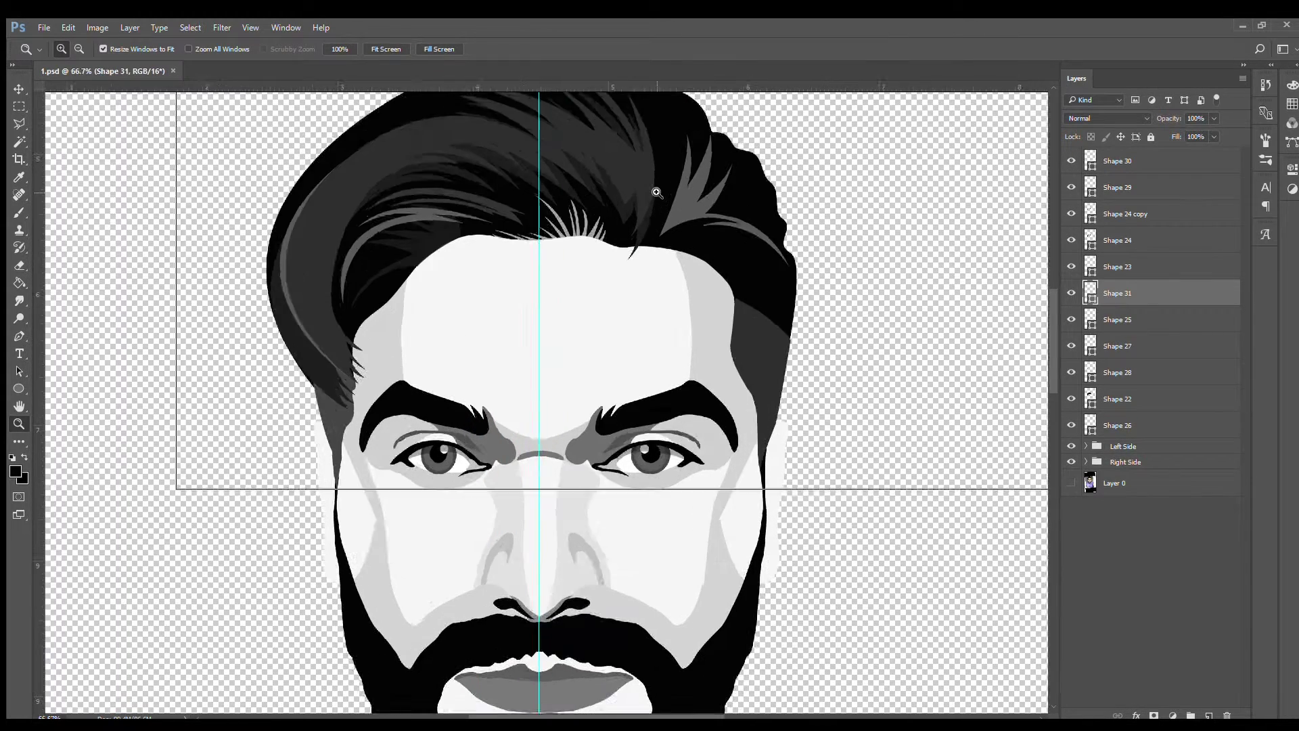
Step: Draw a grey strand sweeping over the crown toward the hairline
key(p)
click(667, 492)
click(688, 344)
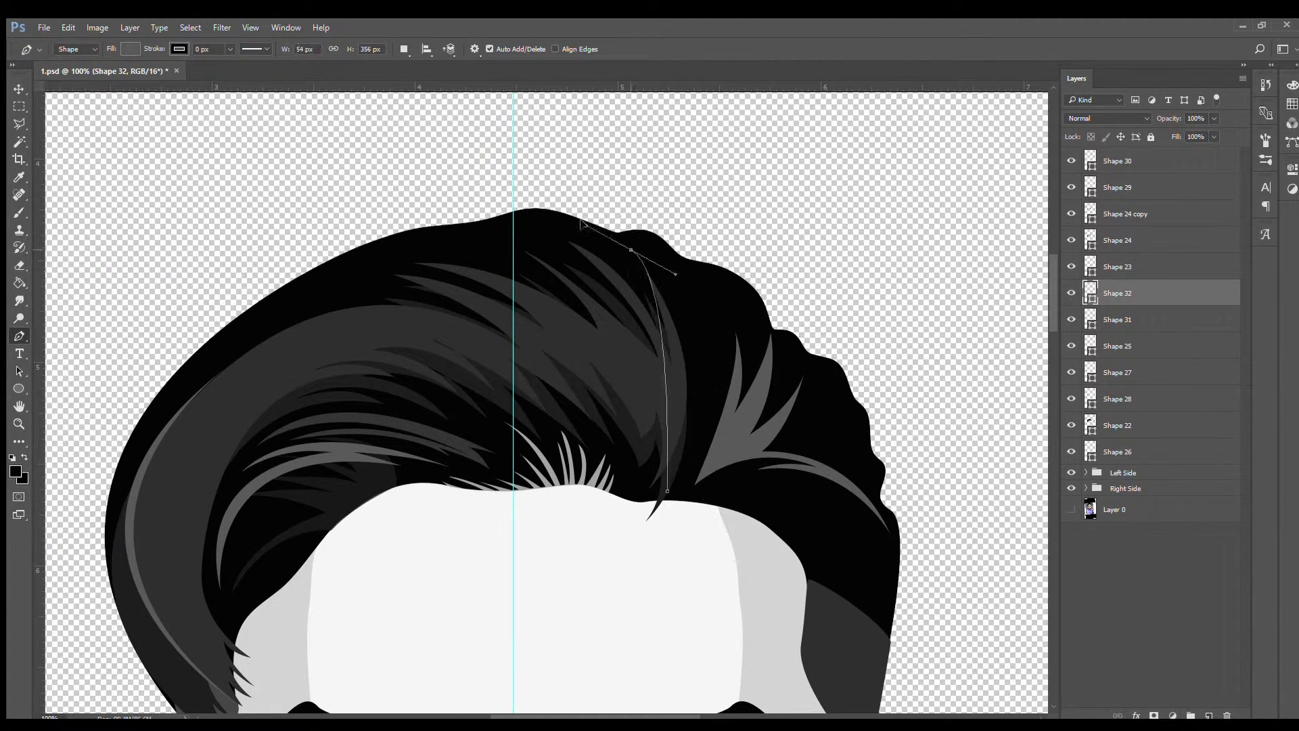
click(630, 249)
drag(539, 226, 410, 212)
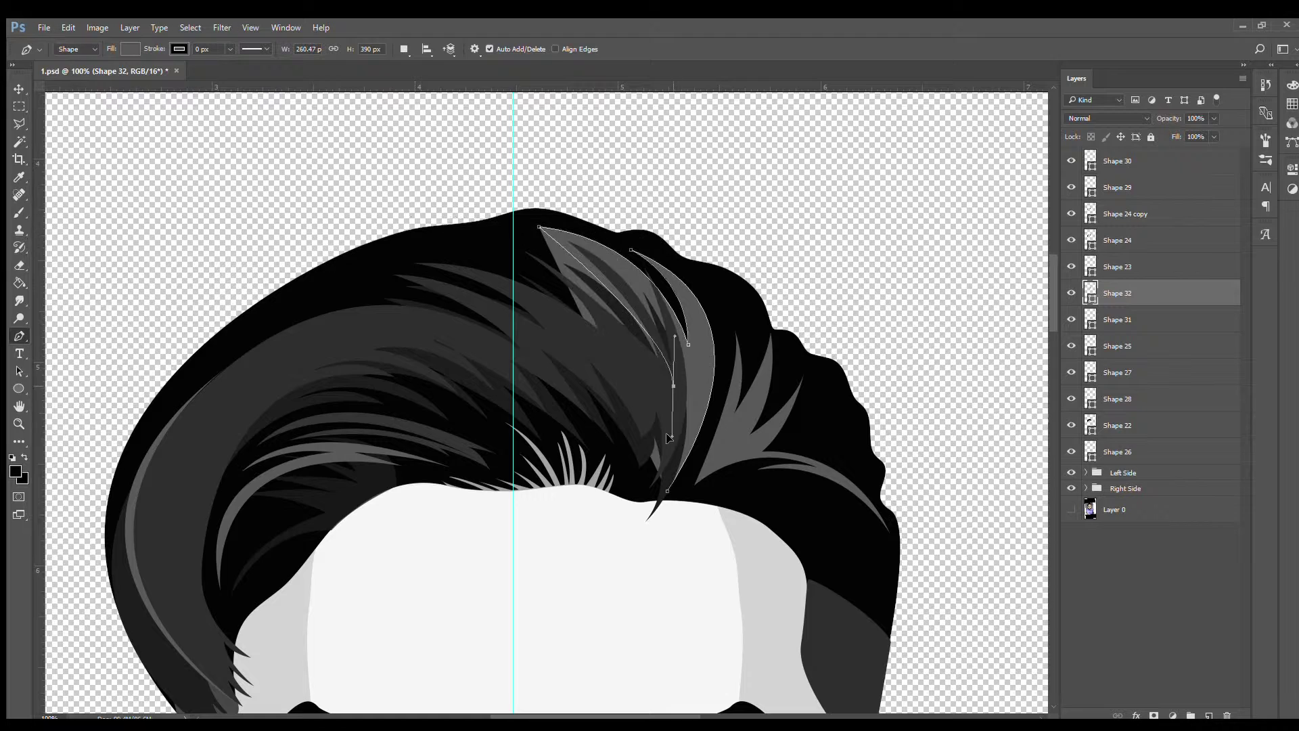
drag(674, 386, 677, 523)
click(664, 488)
Step: Draw a grey strand curving down the left side of the hair
key(z)
key(ctrl+minus)
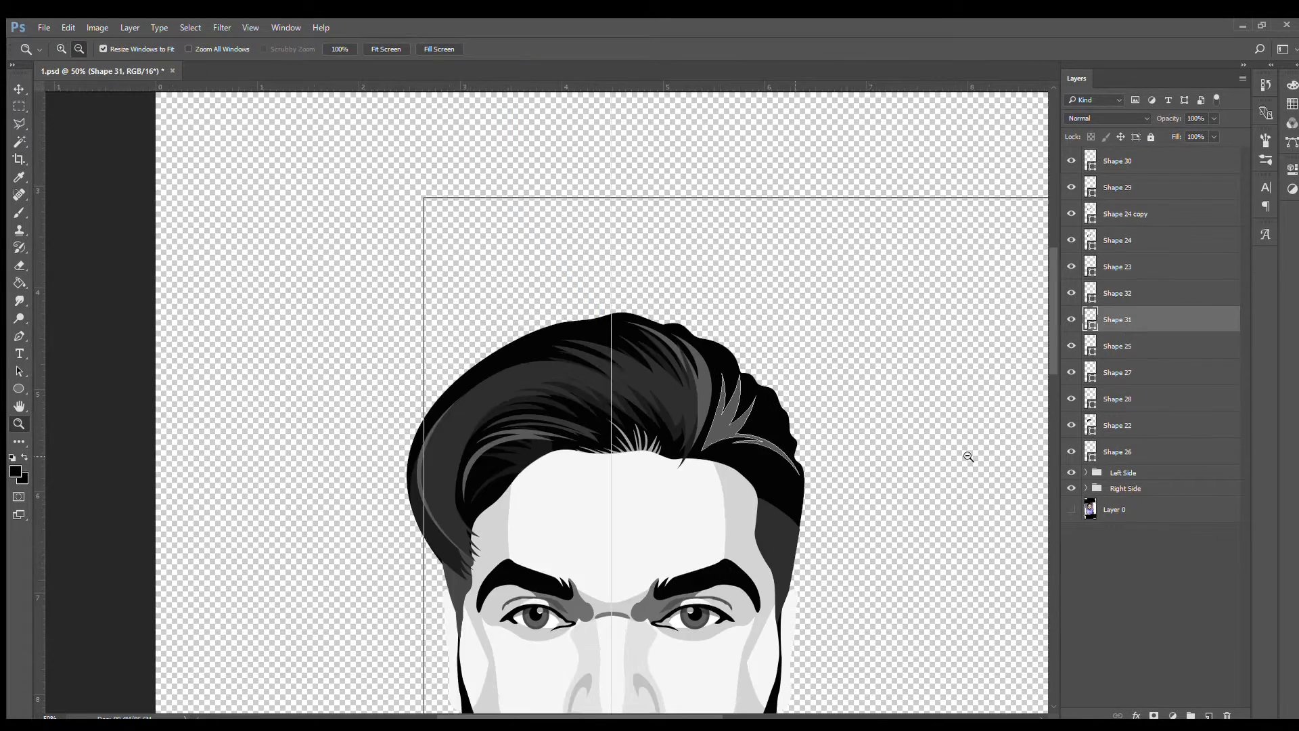
key(ctrl+minus)
click(548, 350)
click(449, 399)
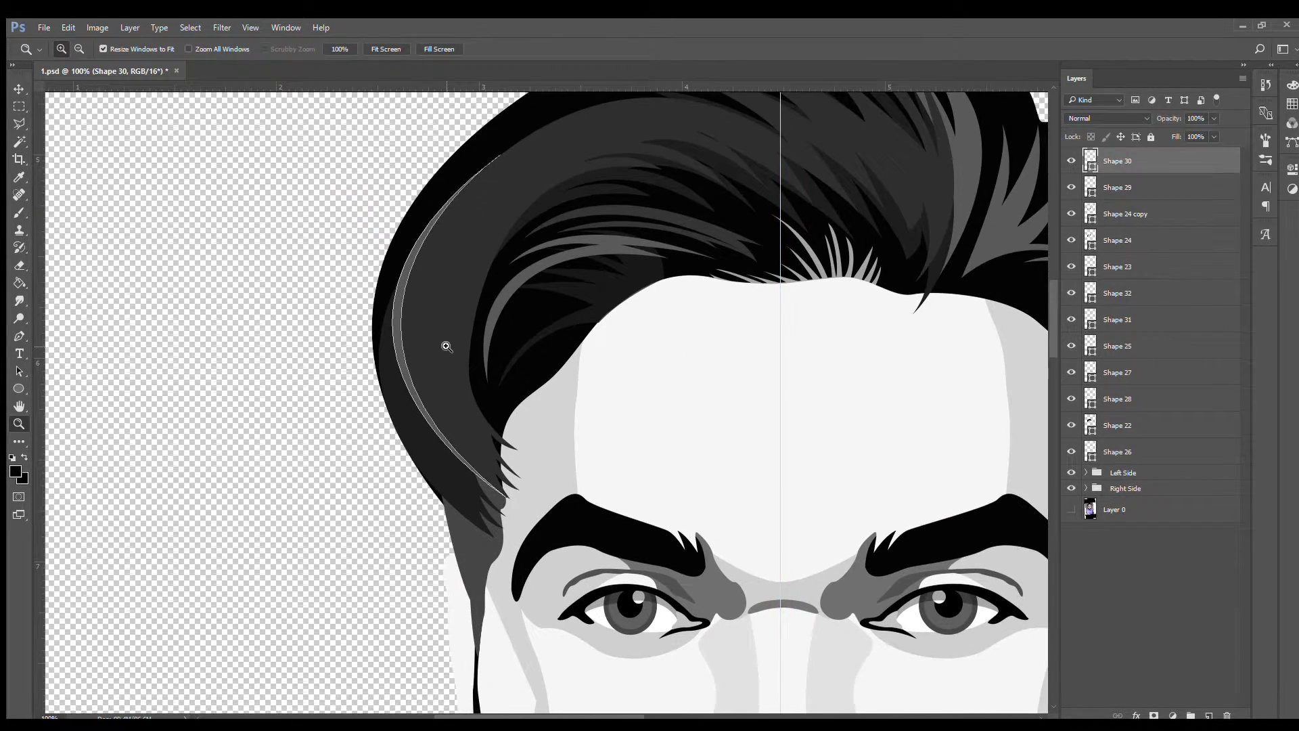
key(p)
click(484, 182)
drag(494, 480, 672, 634)
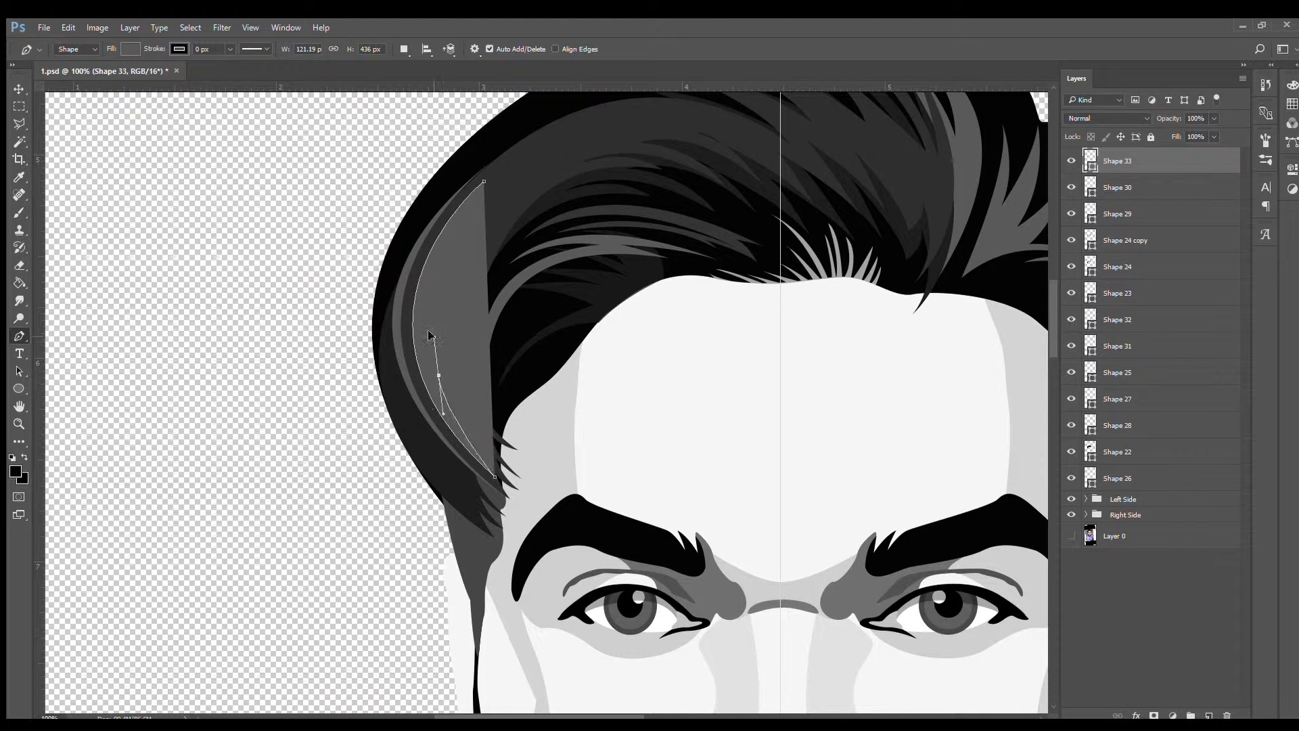
drag(428, 333, 413, 335)
drag(516, 192, 405, 297)
scroll(417, 305, up, 1)
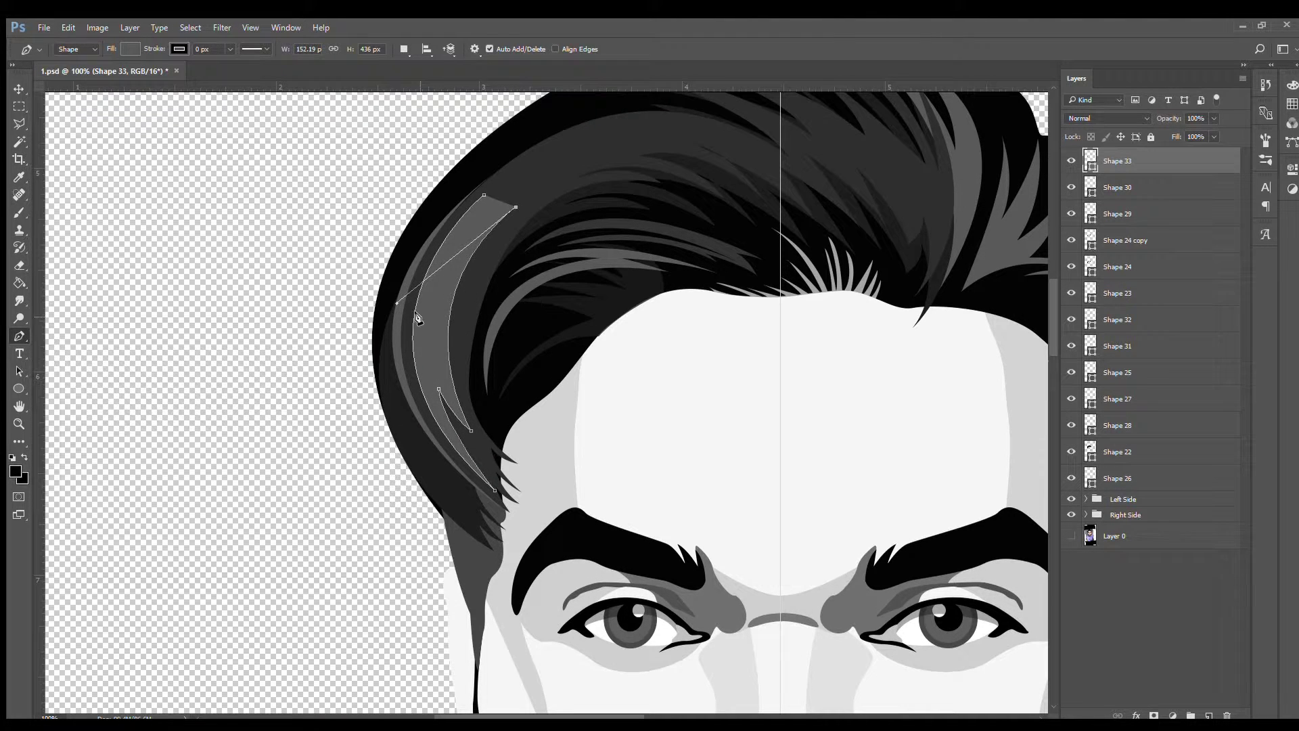
click(480, 196)
key(ctrl+minus)
Step: Show the Layer 0 reference photo, expand Right Side, and hide the Shape 11 ear shape
click(577, 391)
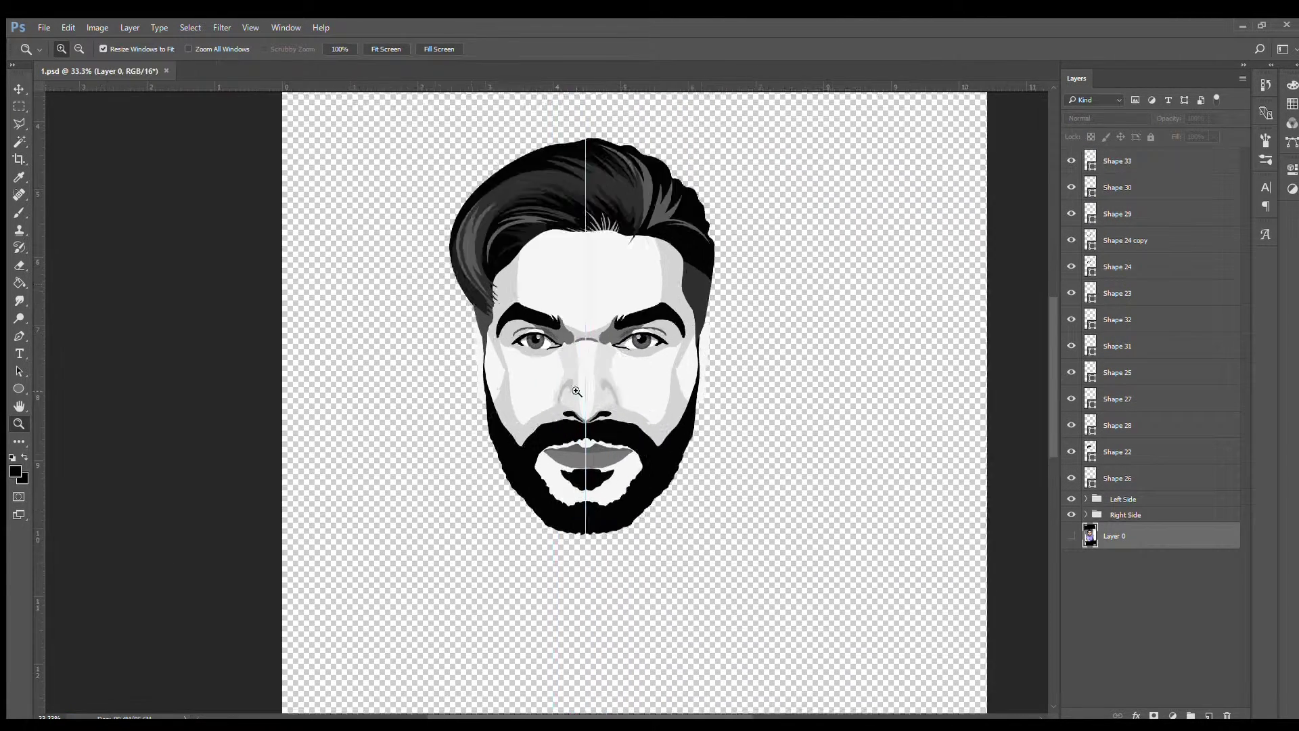
click(1071, 536)
click(1086, 515)
click(1142, 531)
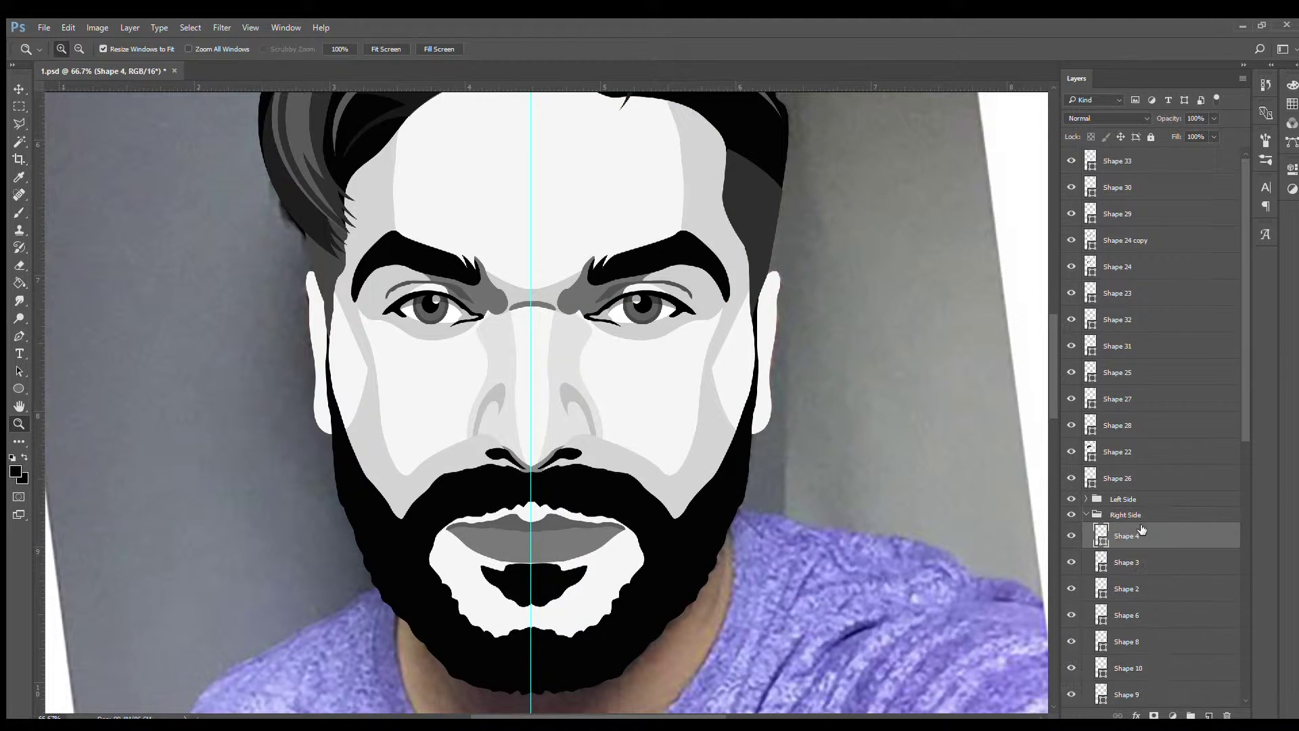
key(ctrl+plus)
key(v)
ctrl+click(777, 333)
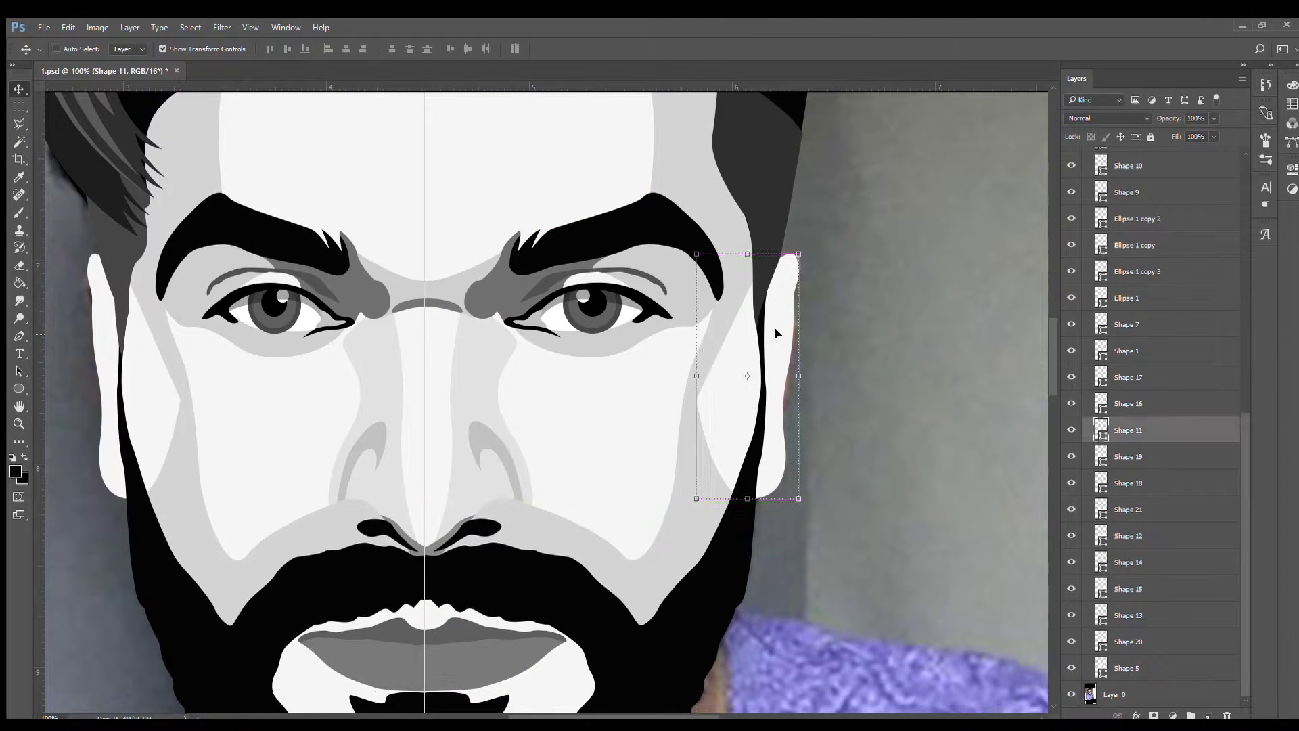
key(ctrl+bracketleft)
key(ctrl+bracketleft)
key(ctrl+bracketleft)
ctrl+click(790, 329)
Step: Draw Shape 34, a thin white highlight inside the right ear
key(ctrl+comma)
key(p)
click(812, 220)
drag(775, 274, 759, 313)
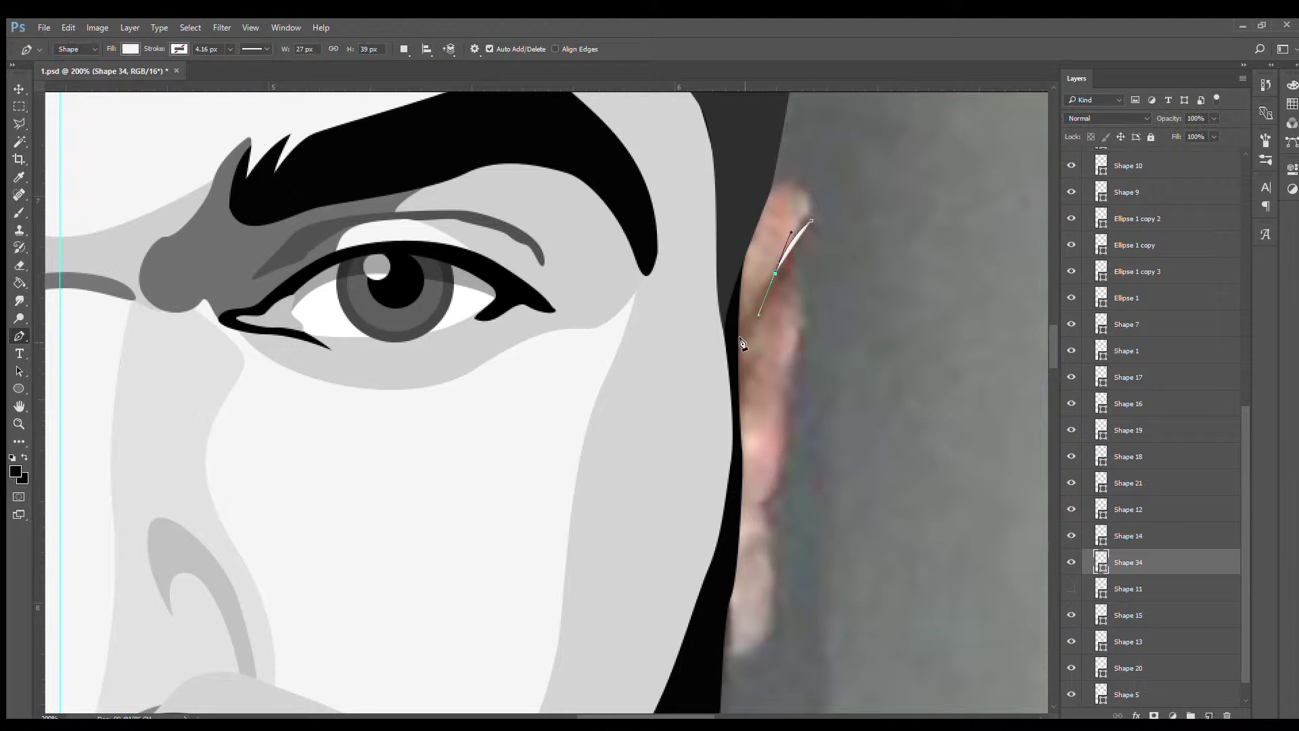
click(738, 495)
click(811, 222)
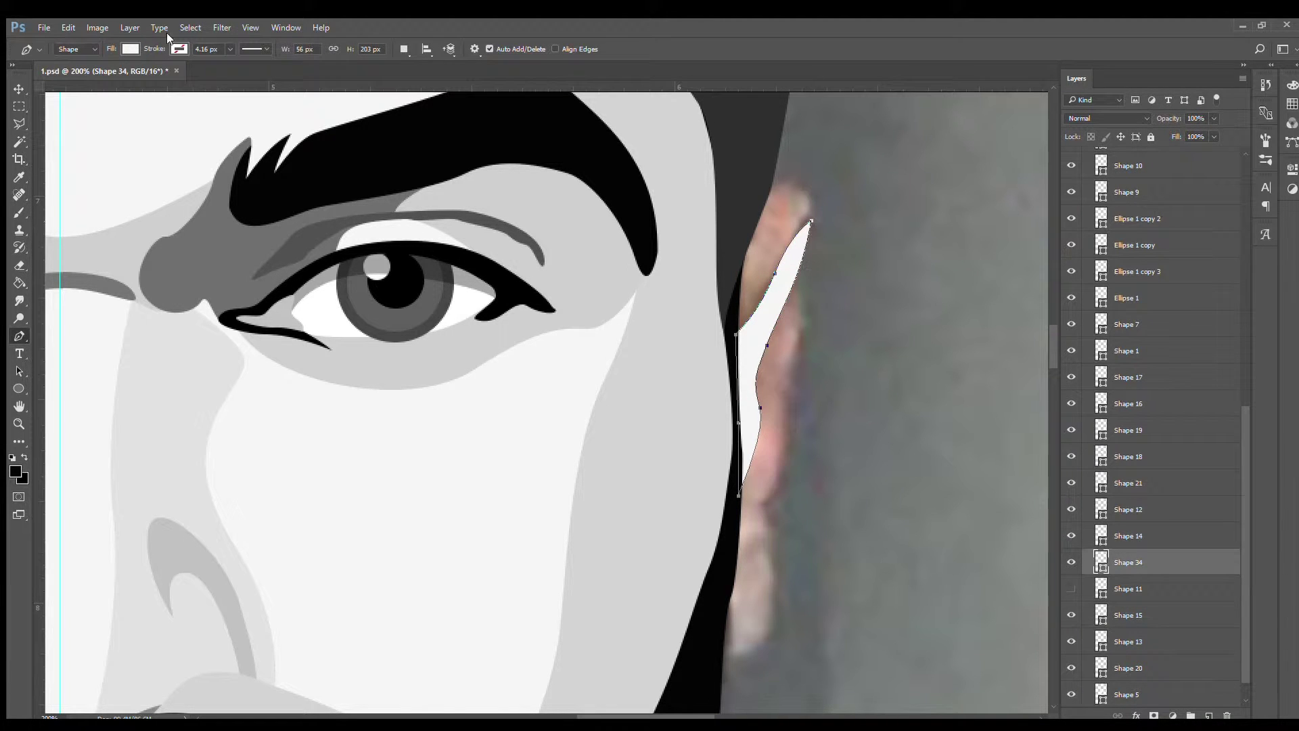
Step: Select the Shape 3 beard layer and zoom in on the beard's bottom
key(z)
alt+click(424, 404)
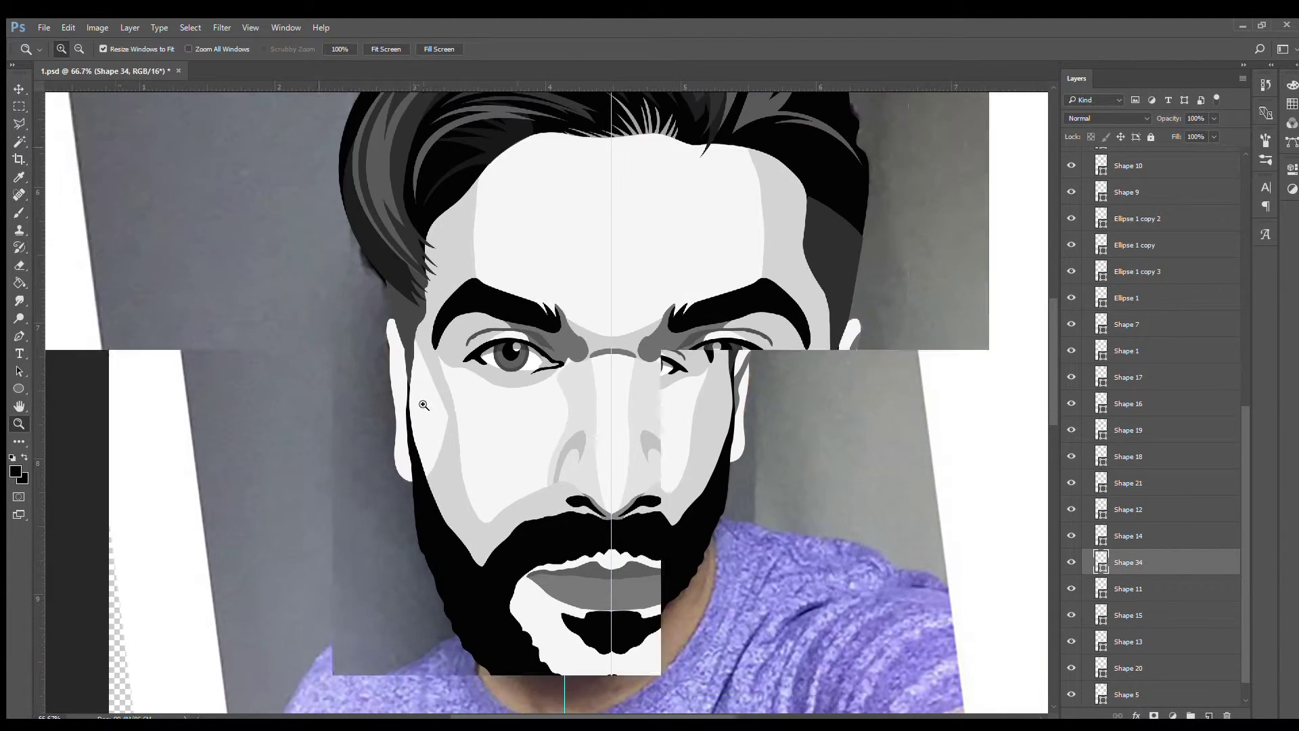
alt+click(423, 405)
click(618, 455)
click(618, 454)
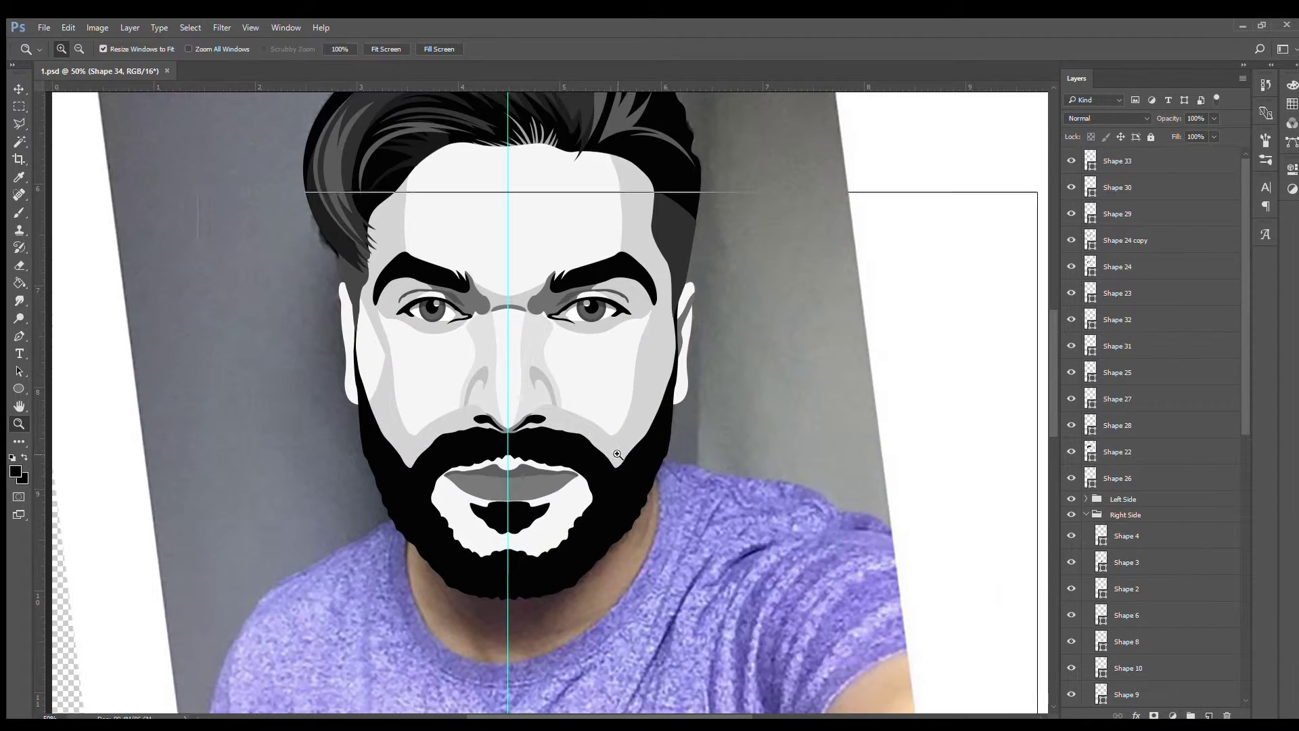
ctrl+click(511, 624)
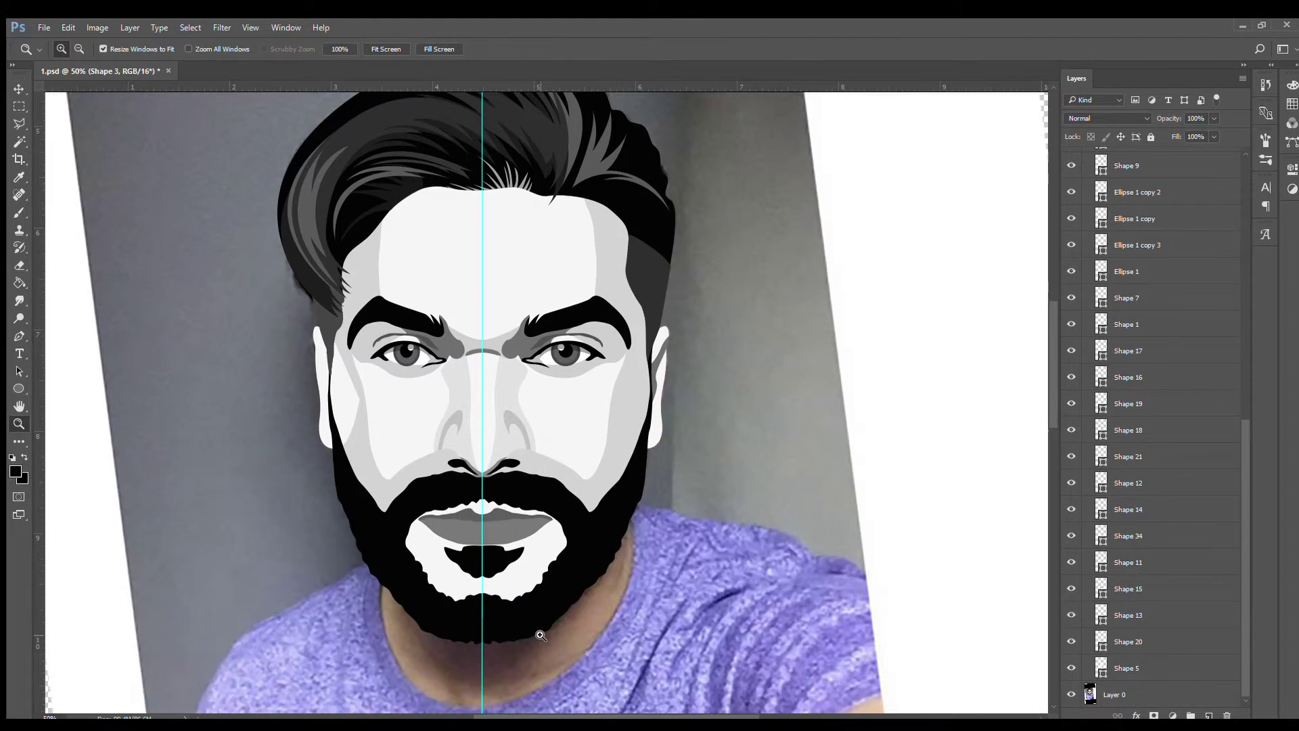
click(500, 612)
Step: Add curved anchor points to smooth the beard's bottom edge
key(p)
drag(546, 609, 497, 631)
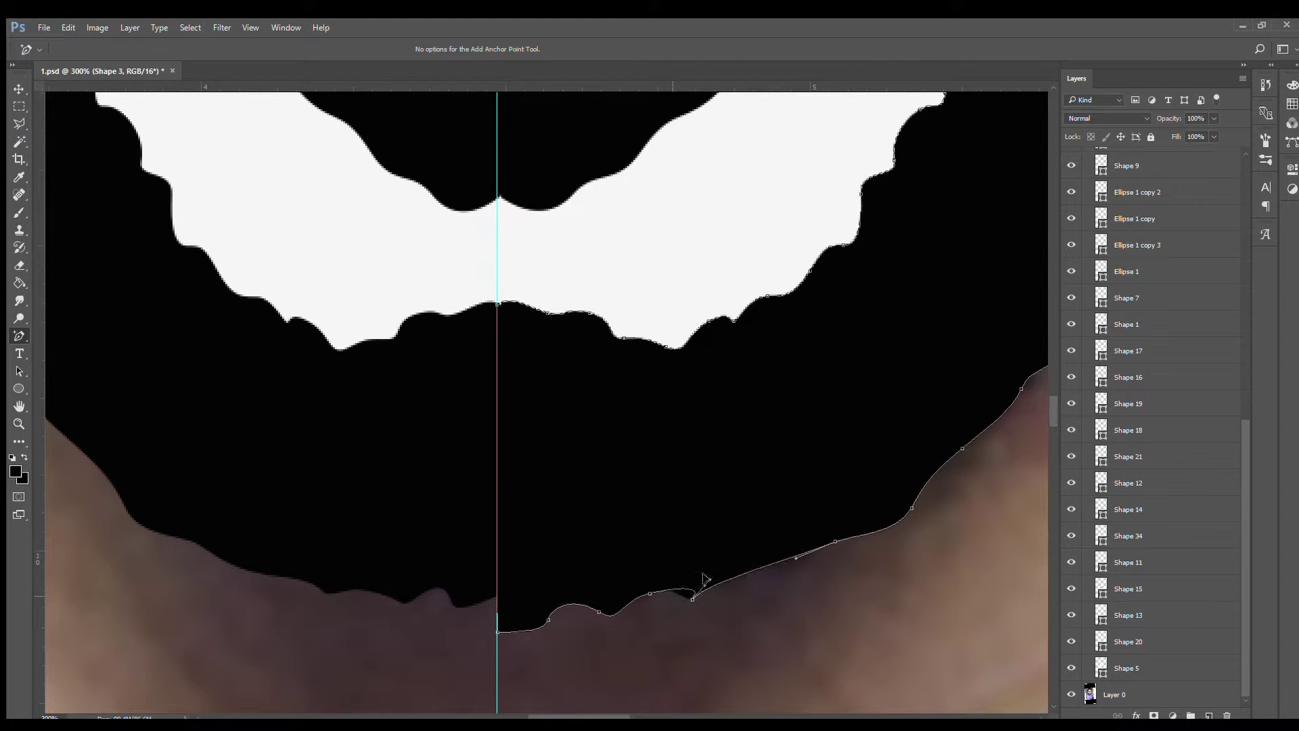
drag(693, 598, 742, 596)
mouse_move(595, 605)
mouse_down()
mouse_move(633, 591)
mouse_move(610, 624)
mouse_up()
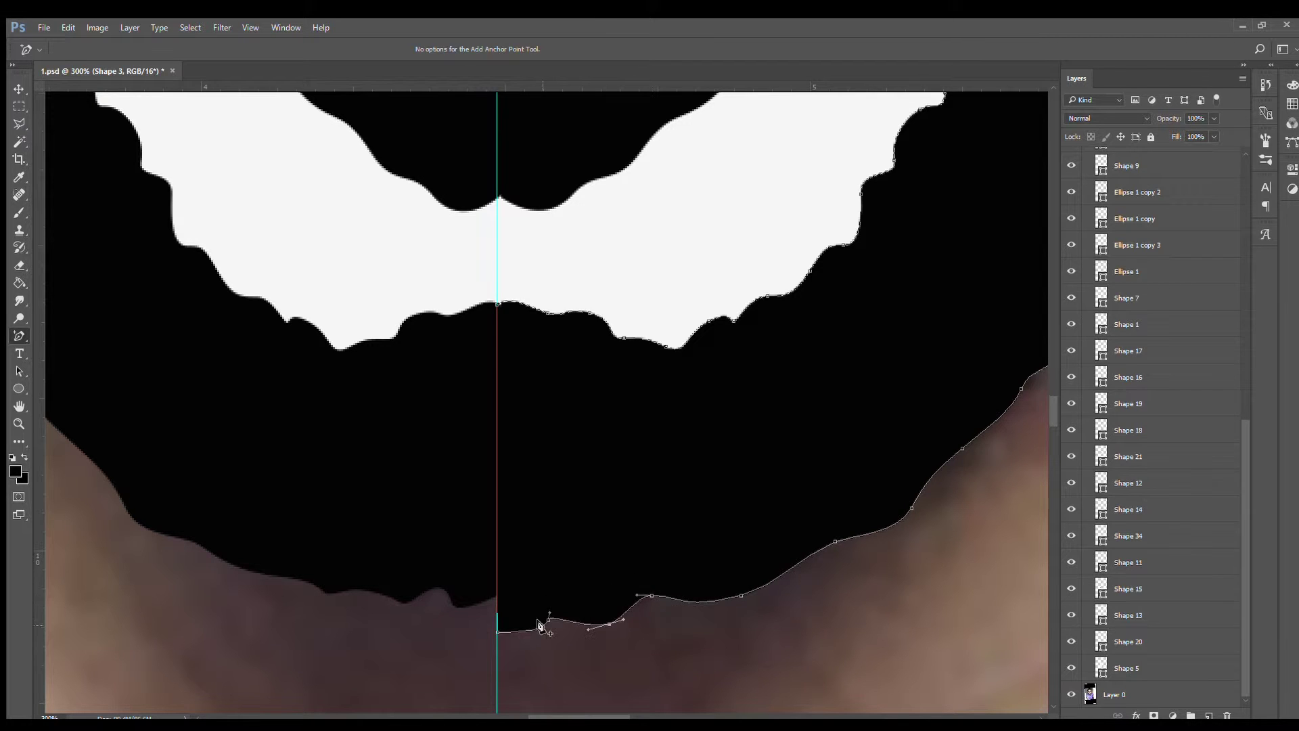
key(z)
alt+click(768, 540)
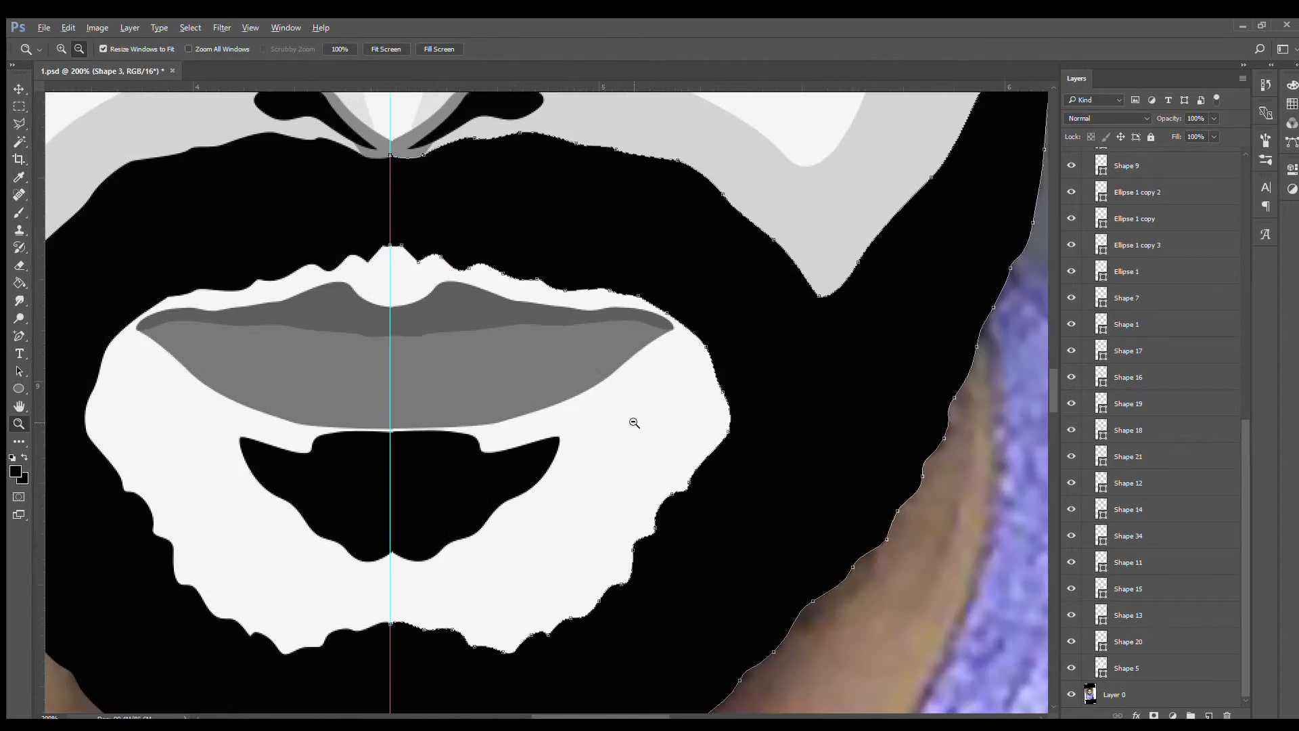
alt+click(634, 423)
Step: Start Shape 35, a jagged zigzag outline along the moustache above the lip
key(v)
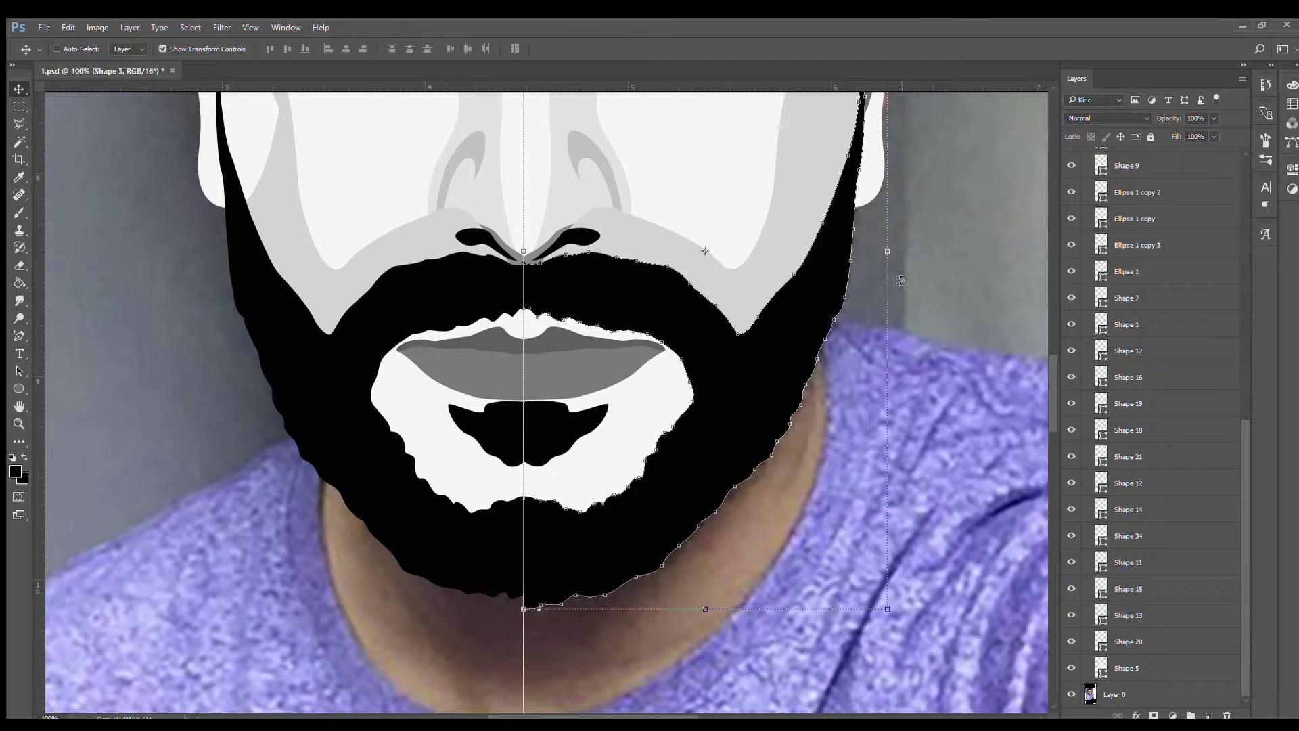
key(p)
scroll(636, 305, up, 1)
click(431, 233)
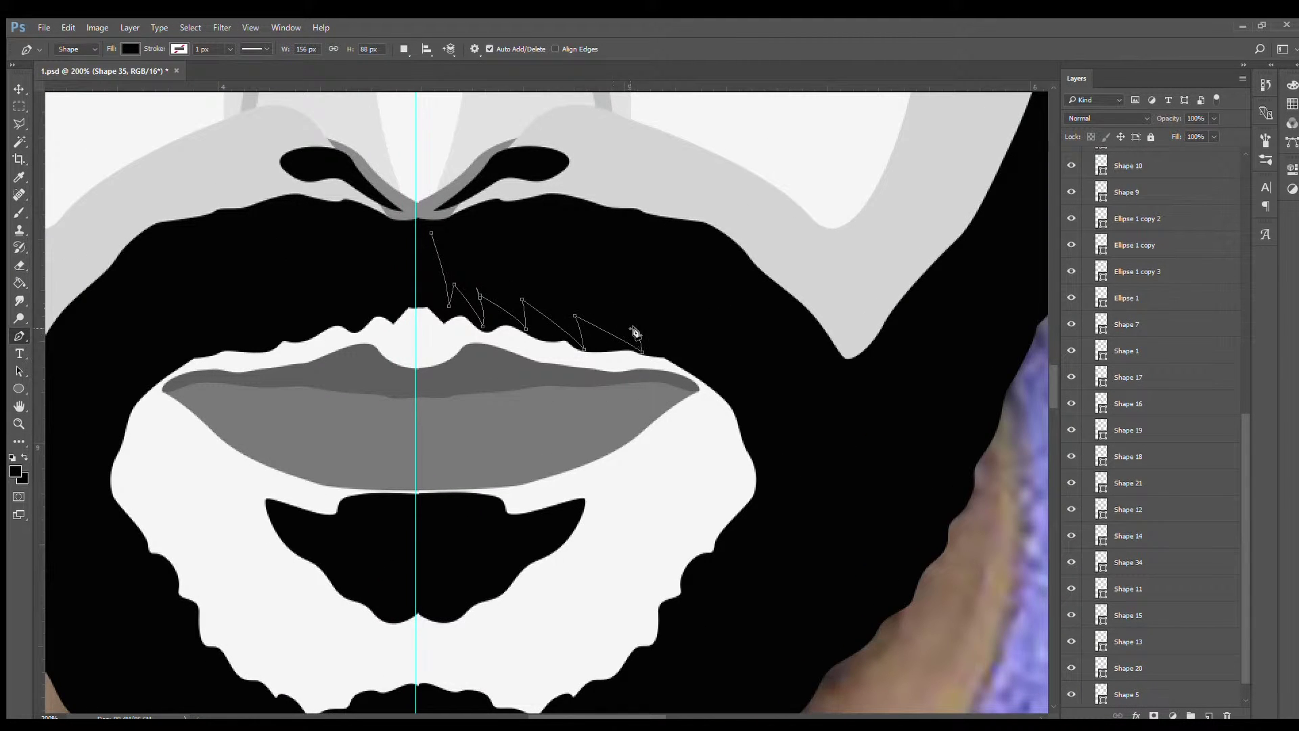
click(781, 458)
click(785, 422)
click(799, 448)
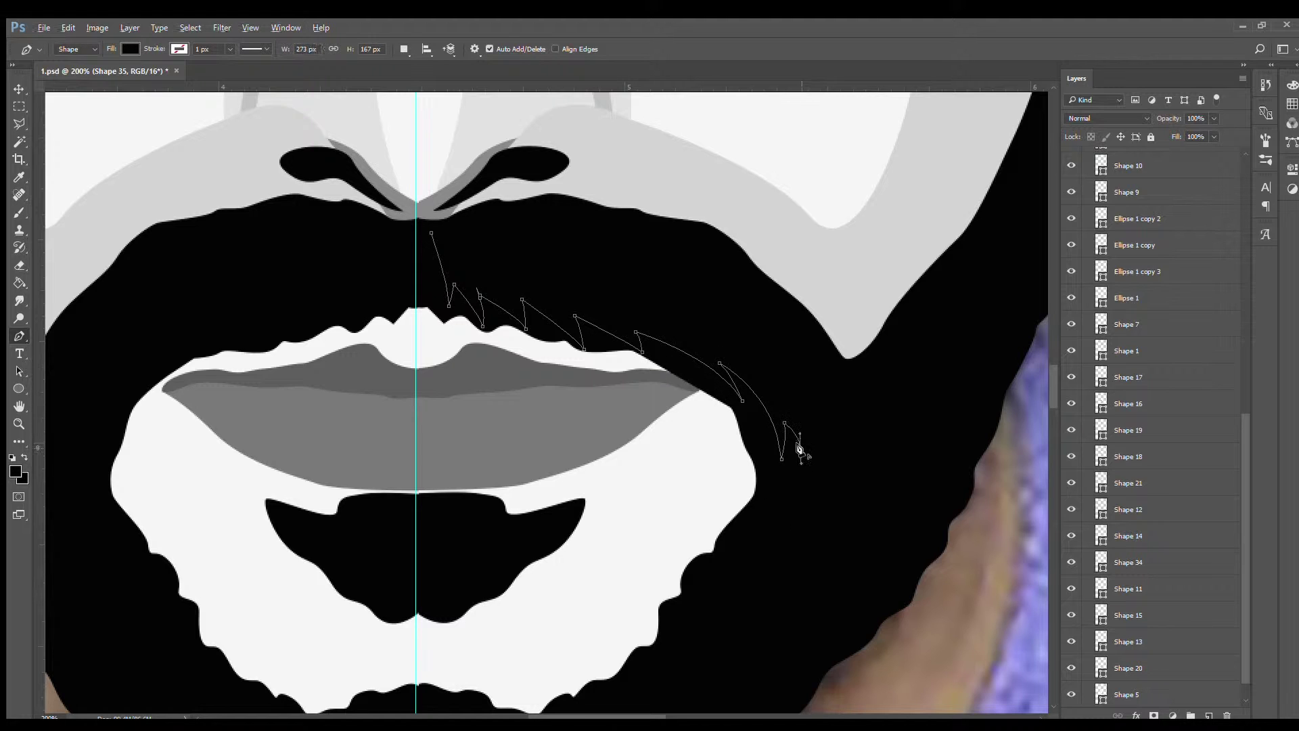
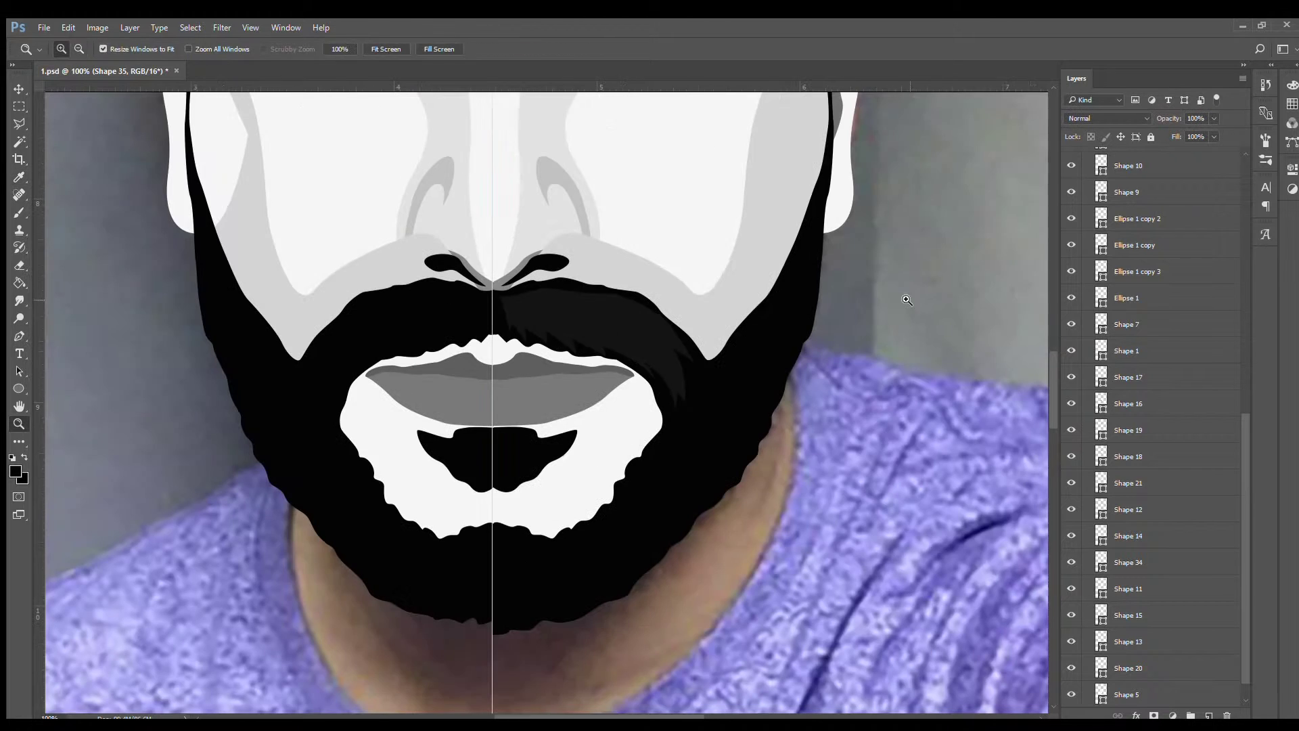
Step: Drag the moustache shape's corner and top anchors onto the centre guide, then zoom out to check
key(ctrl+minus)
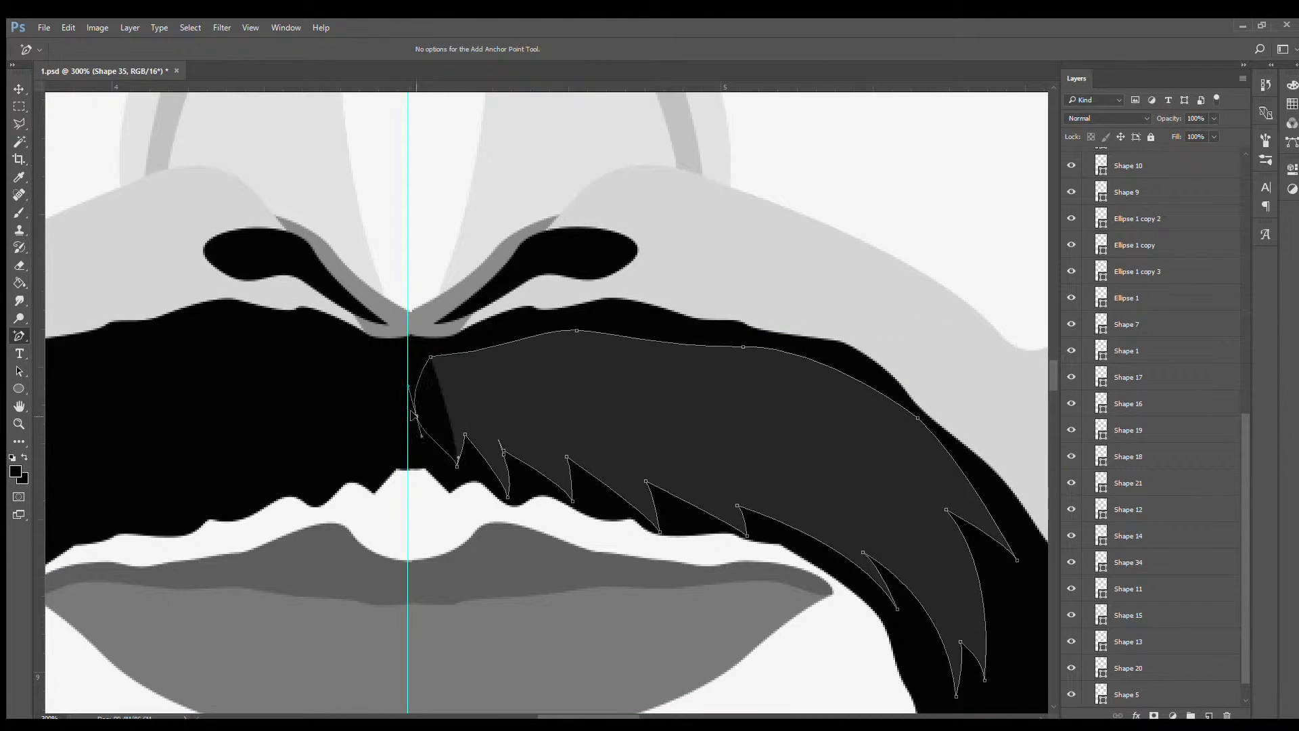
drag(431, 356, 406, 352)
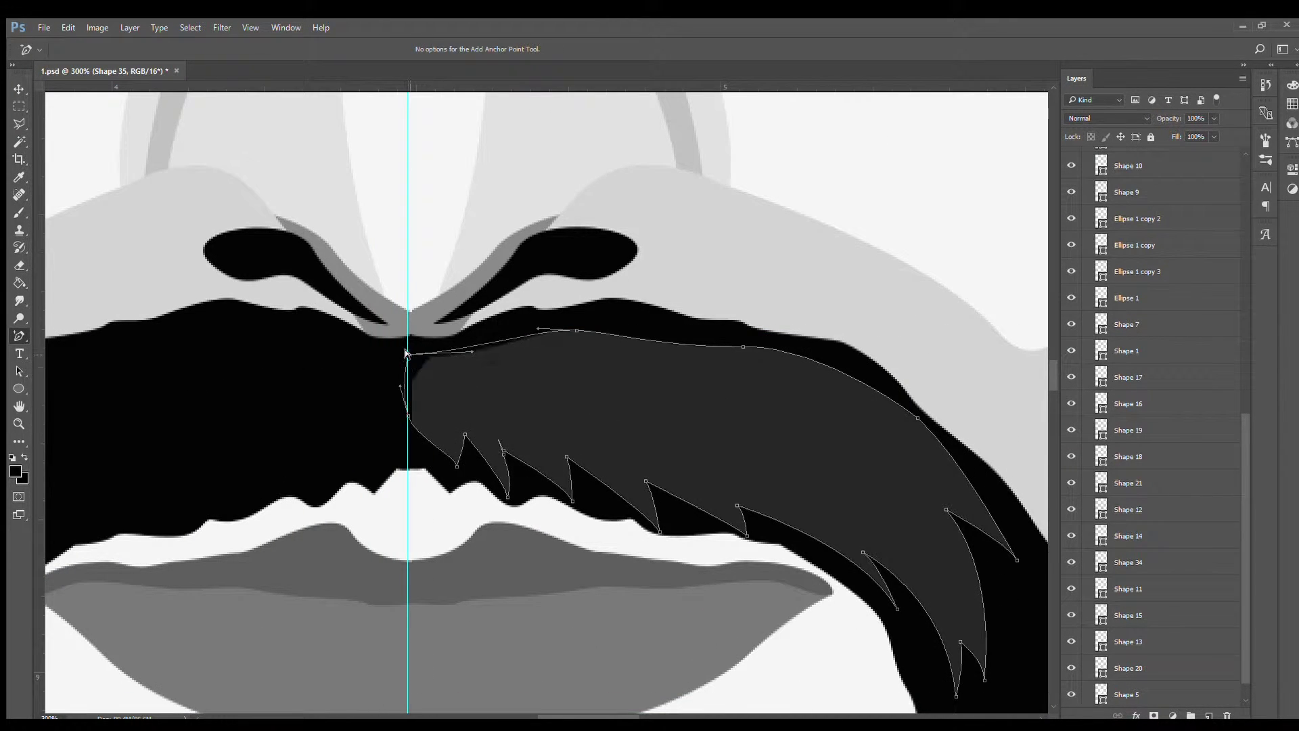
click(19, 335)
drag(576, 331, 544, 326)
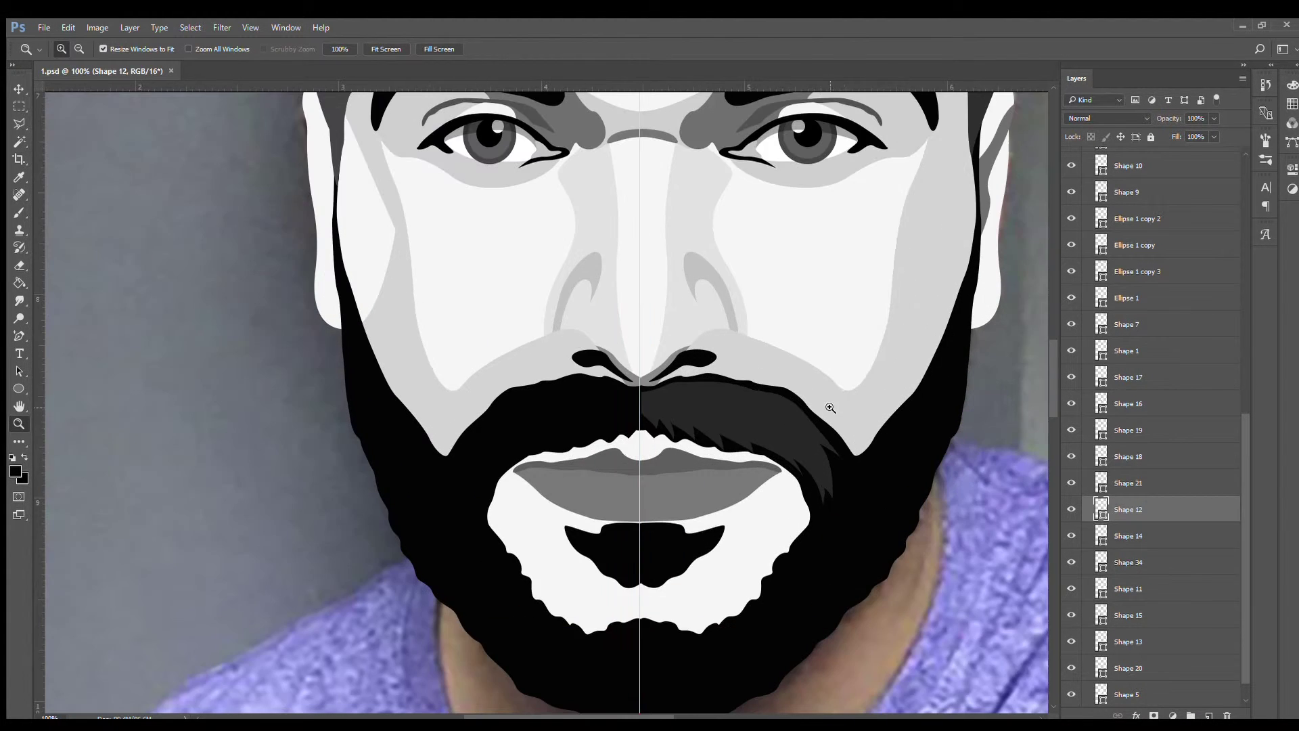
key(v)
click(888, 368)
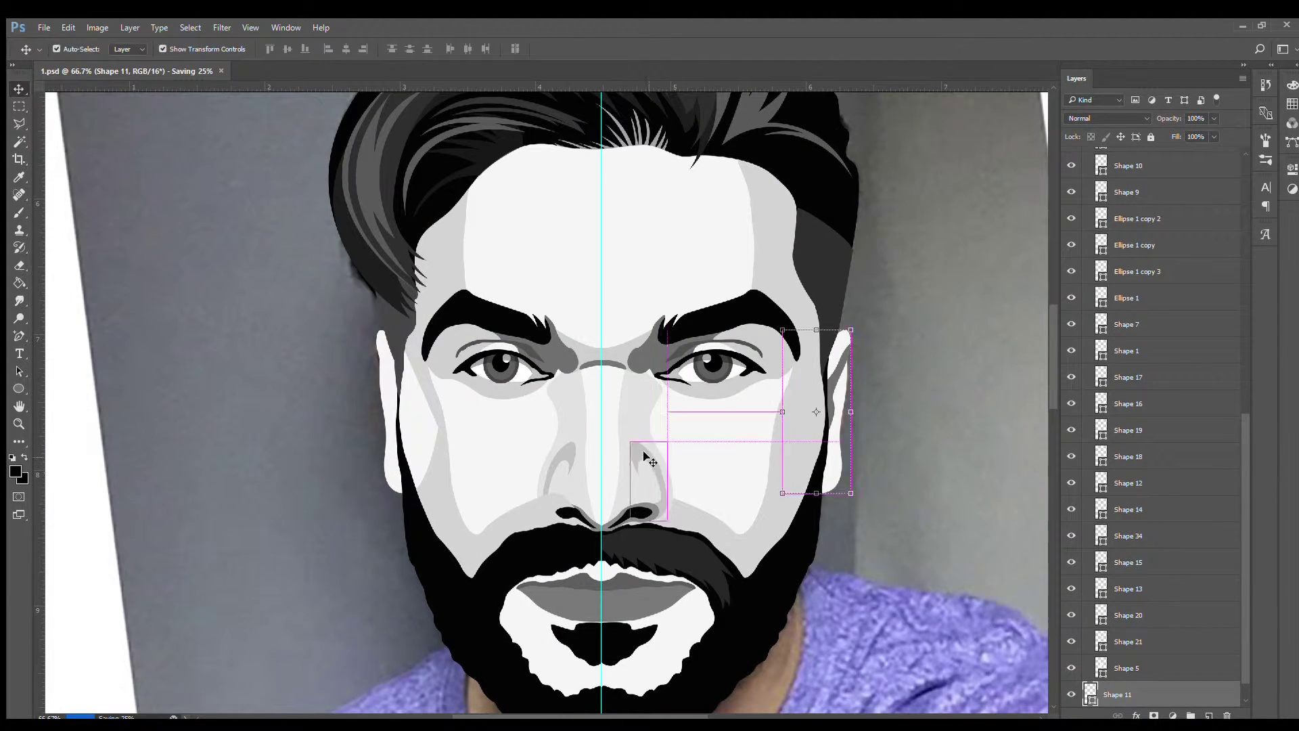
key(z)
key(ctrl+minus)
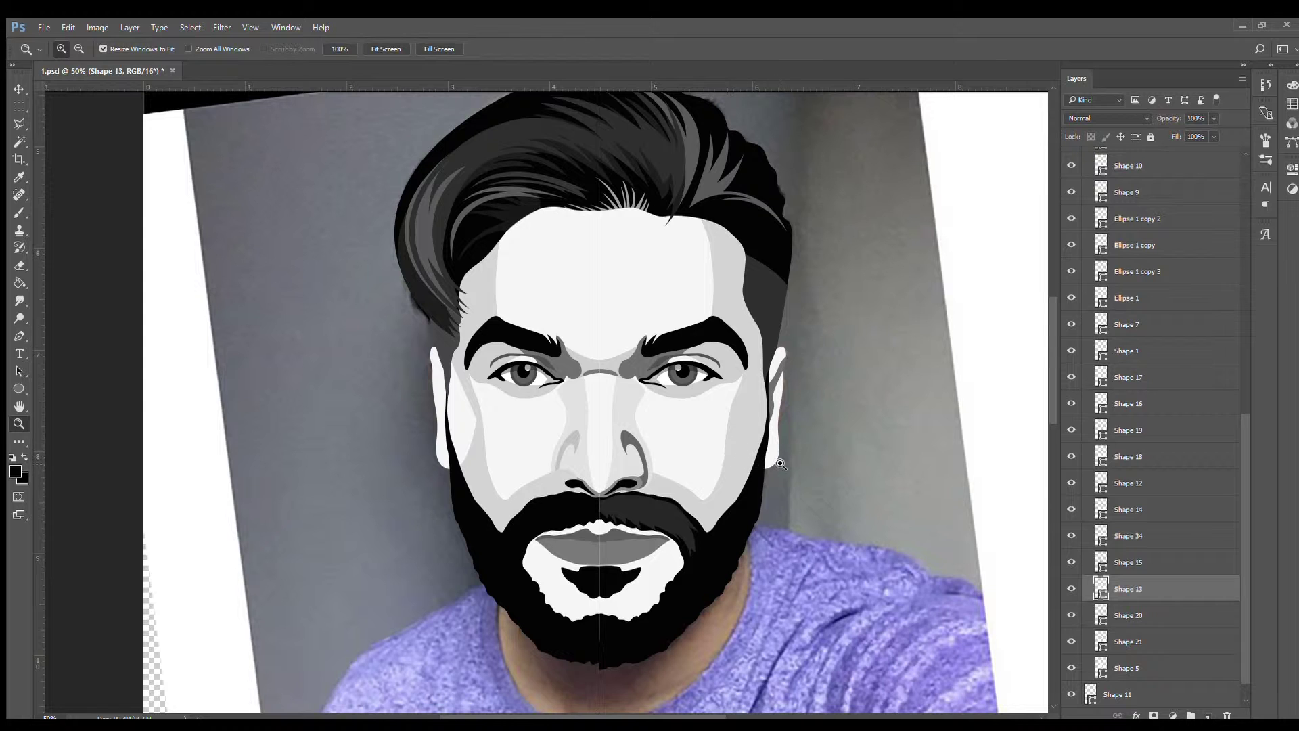
key(ctrl+s)
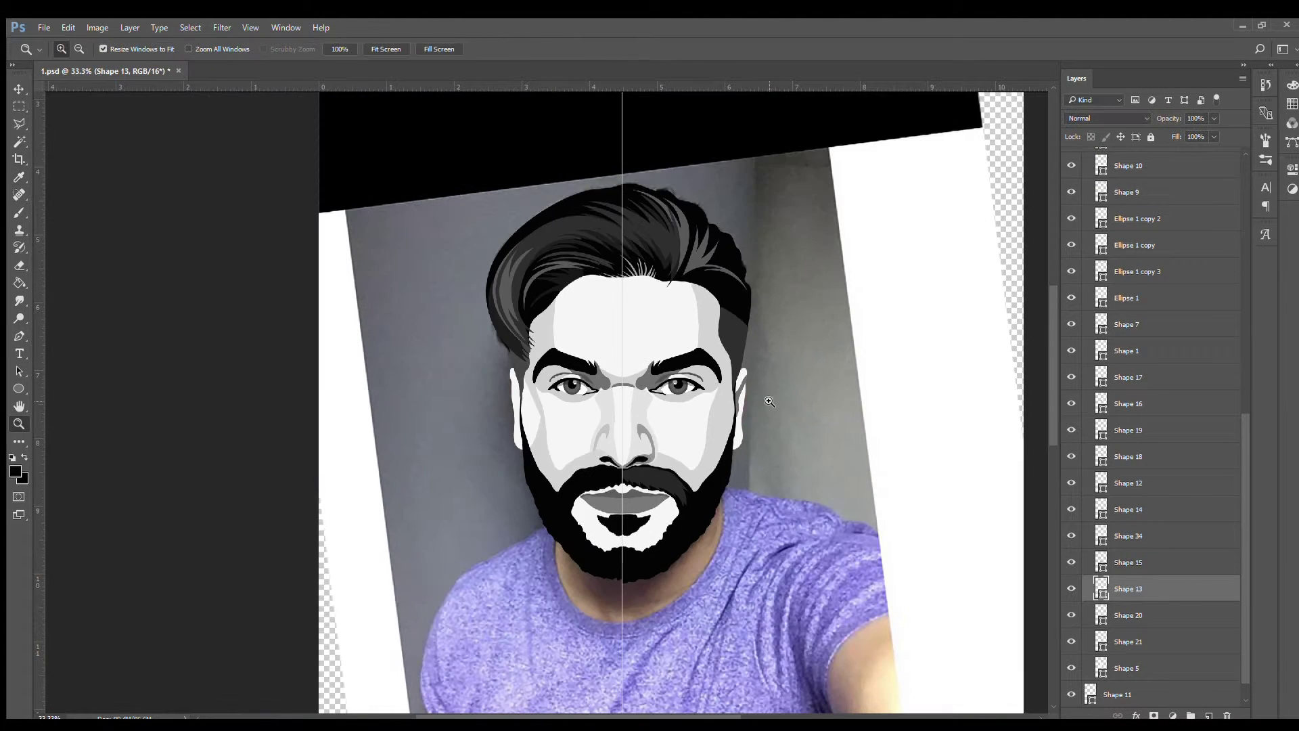
key(ctrl+minus)
key(ctrl+minus)
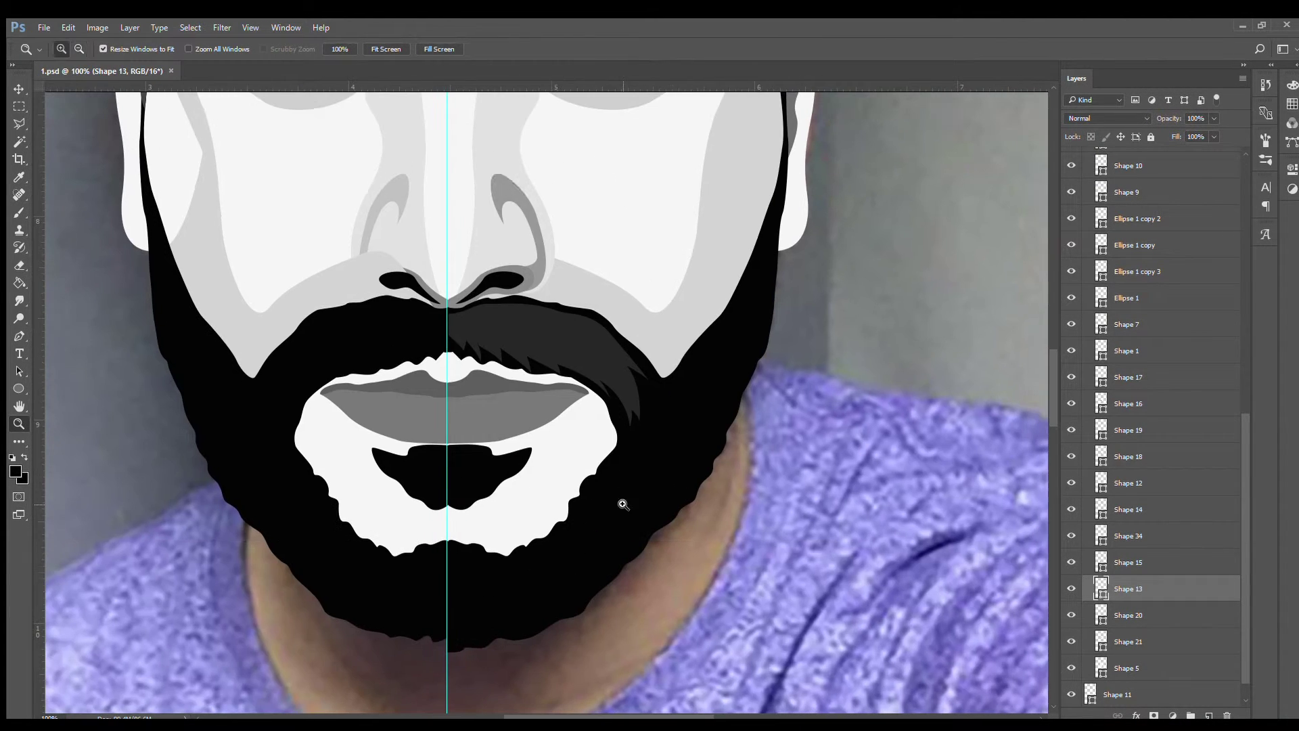
Step: Select the main beard shape and start a shading shape along the lower beard and jawline
key(v)
ctrl+click(525, 427)
key(p)
click(446, 546)
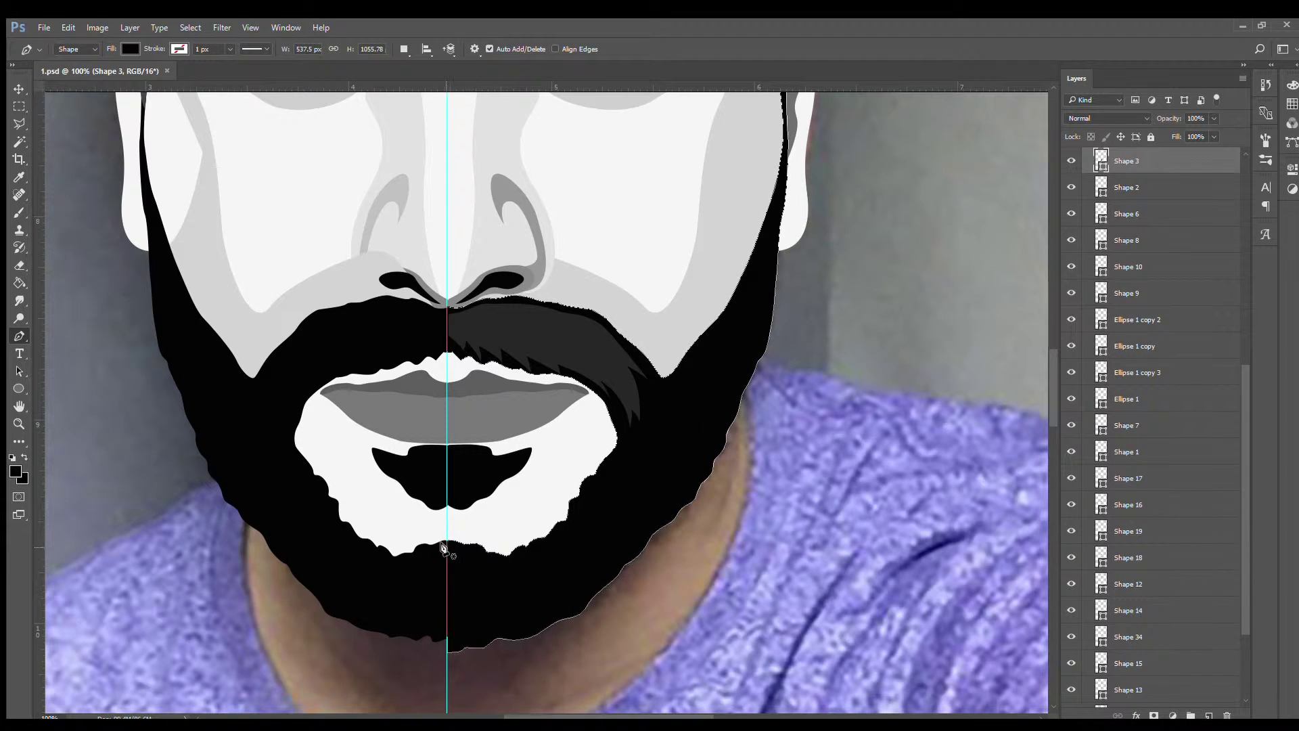
click(509, 563)
click(584, 509)
click(641, 429)
click(673, 382)
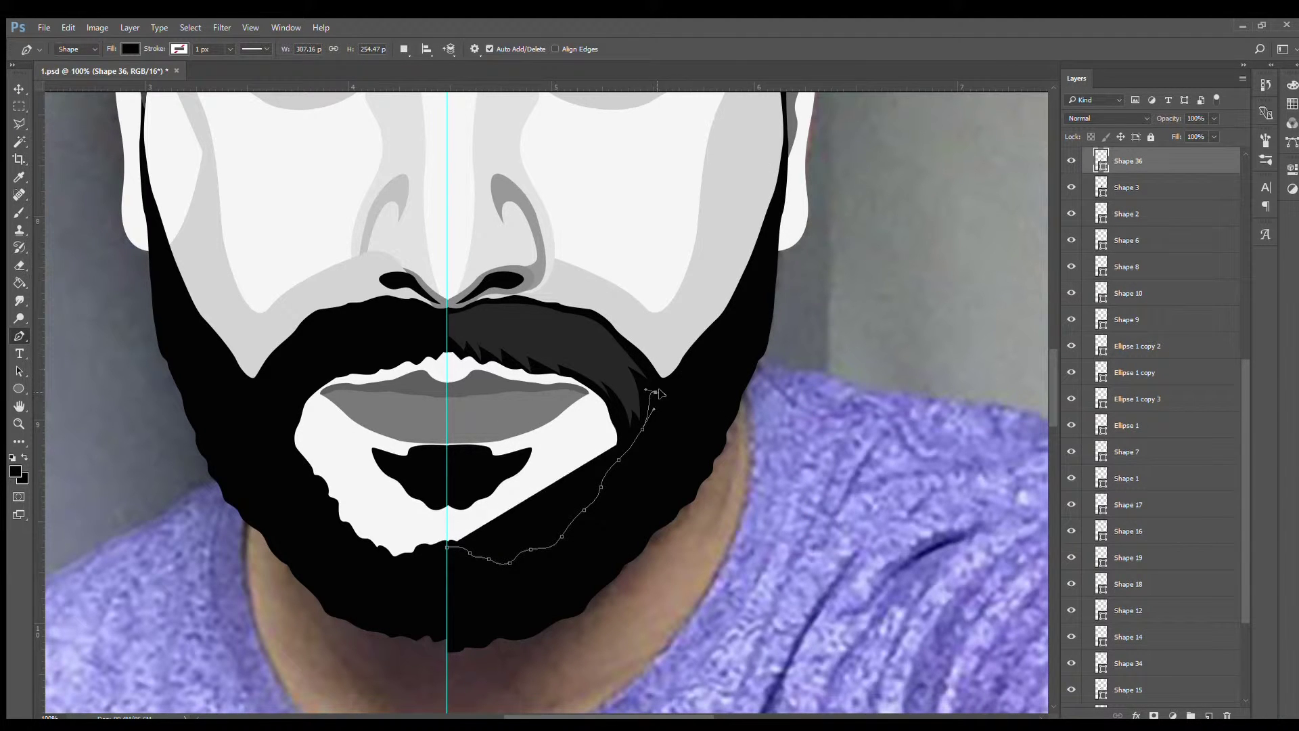
click(703, 337)
click(738, 295)
click(776, 212)
Step: Trace the shading down the right beard edge, close it, and sample a dark grey fill
click(744, 407)
click(730, 436)
click(722, 454)
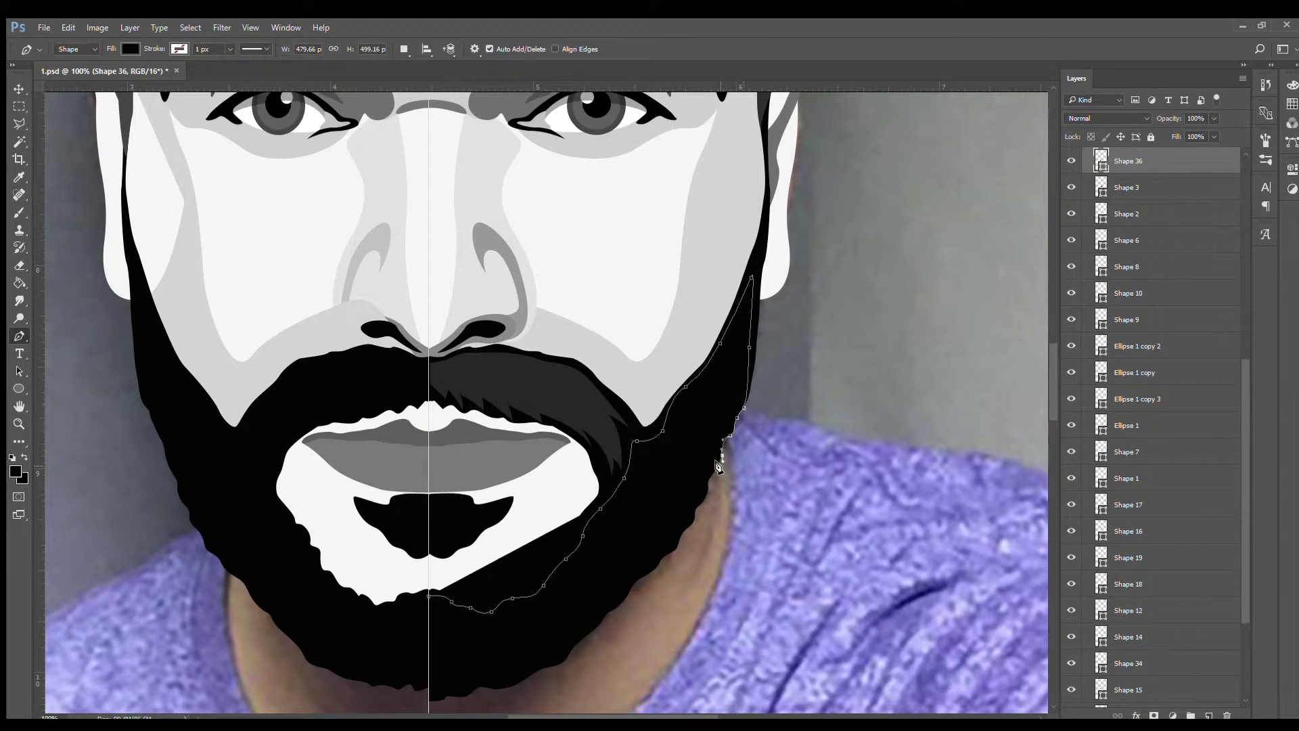
click(709, 493)
click(693, 524)
click(675, 549)
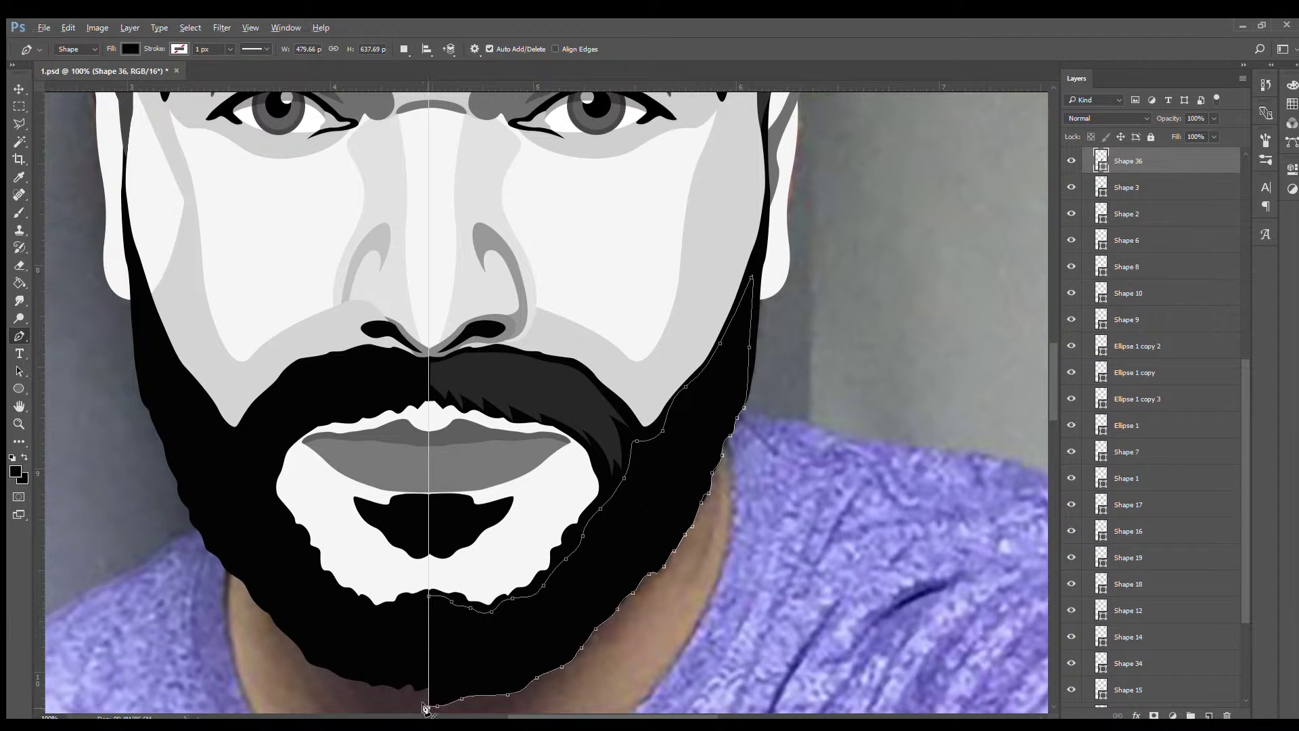
key(ctrl+minus)
key(ctrl+minus)
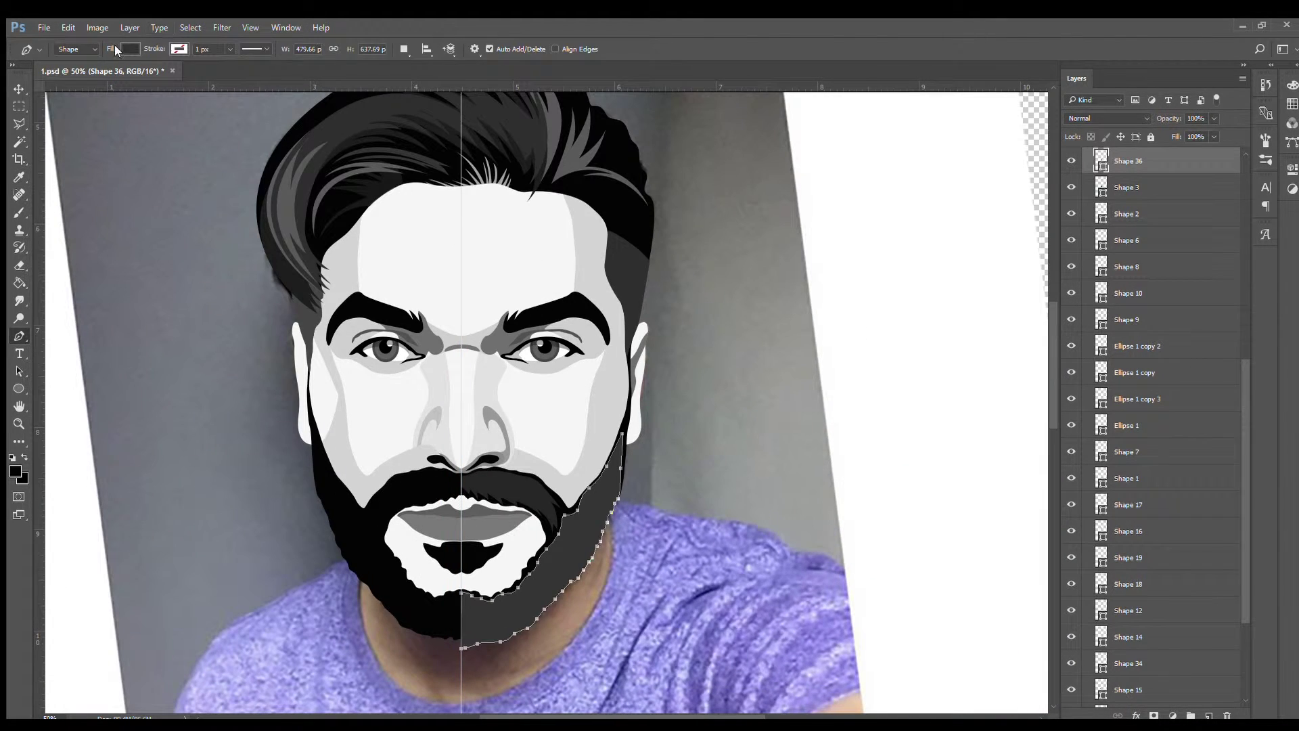
key(i)
Step: Zoom in on the right eyebrow and start a new shape inside it
key(ctrl+plus)
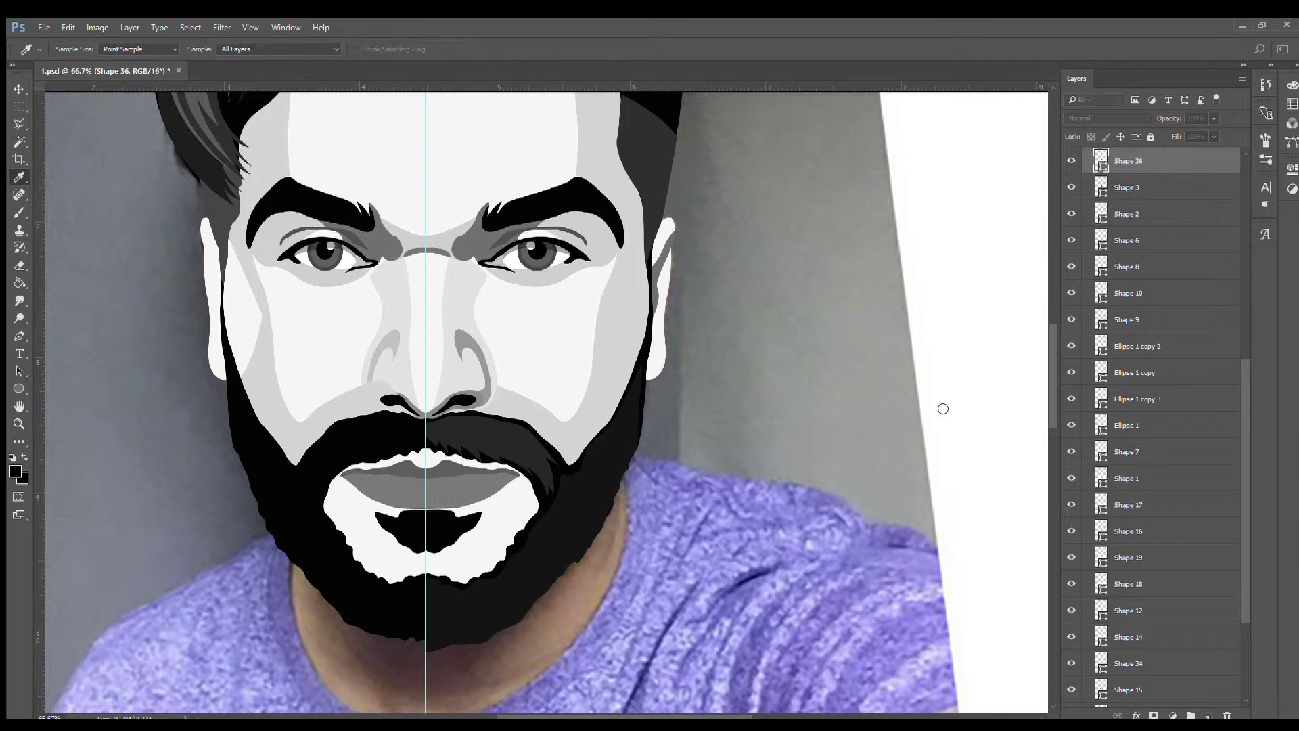
key(z)
key(ctrl+minus)
key(ctrl+s)
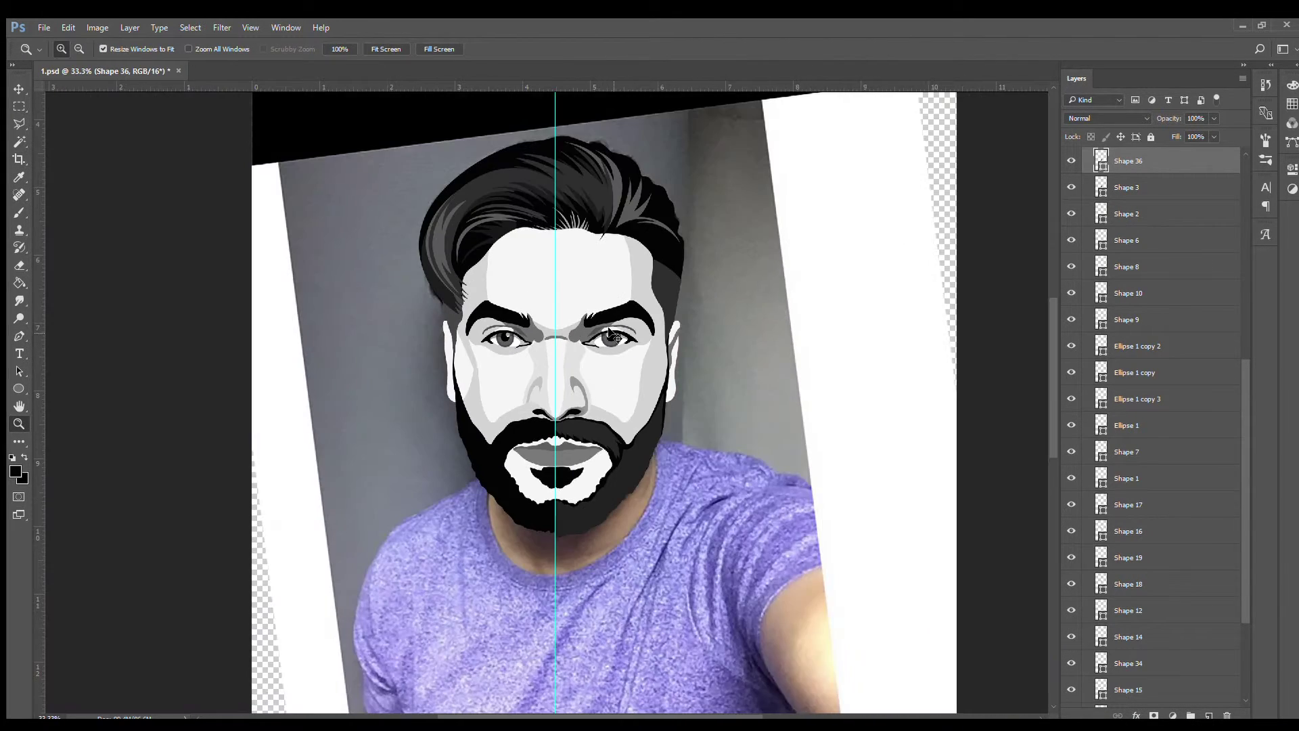
click(633, 336)
scroll(632, 337, up, 2)
key(p)
click(409, 439)
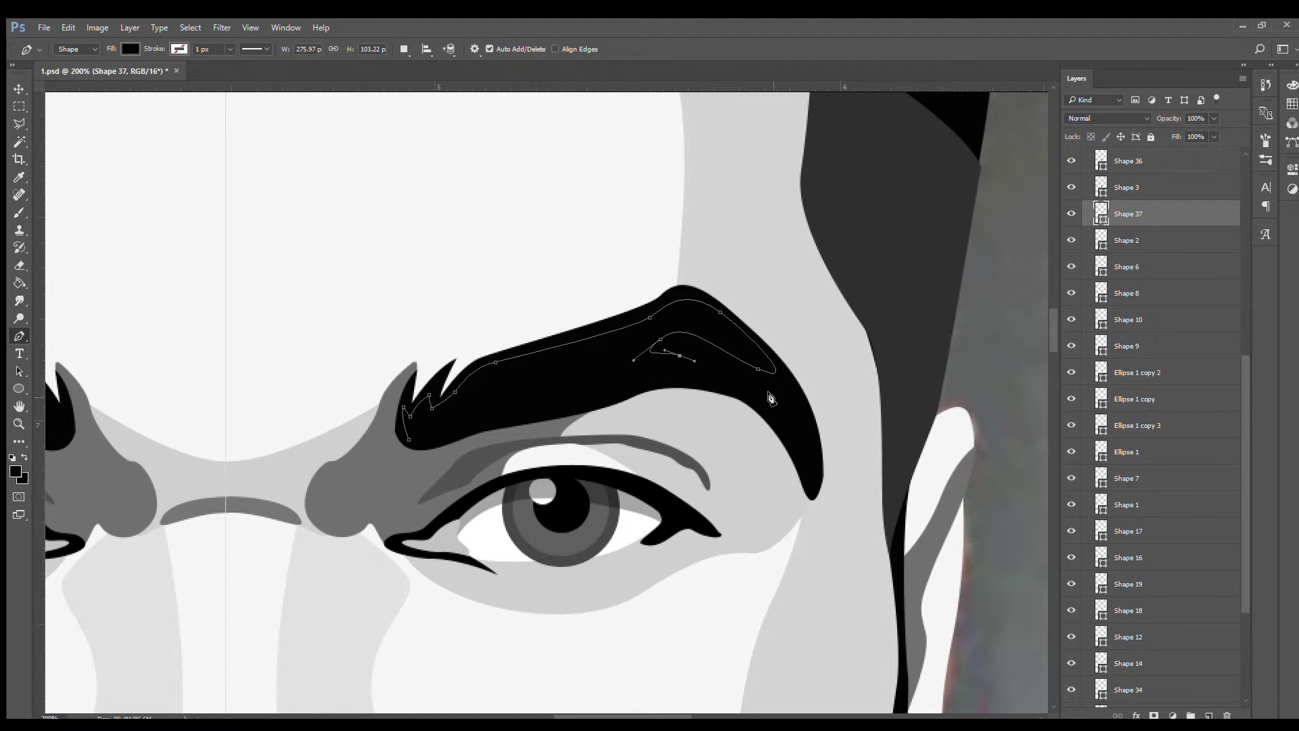
Step: Curve the eyebrow shape along its underside, then zoom out to the whole face
click(774, 403)
drag(625, 382, 605, 391)
key(z)
key(ctrl+minus)
key(ctrl+minus)
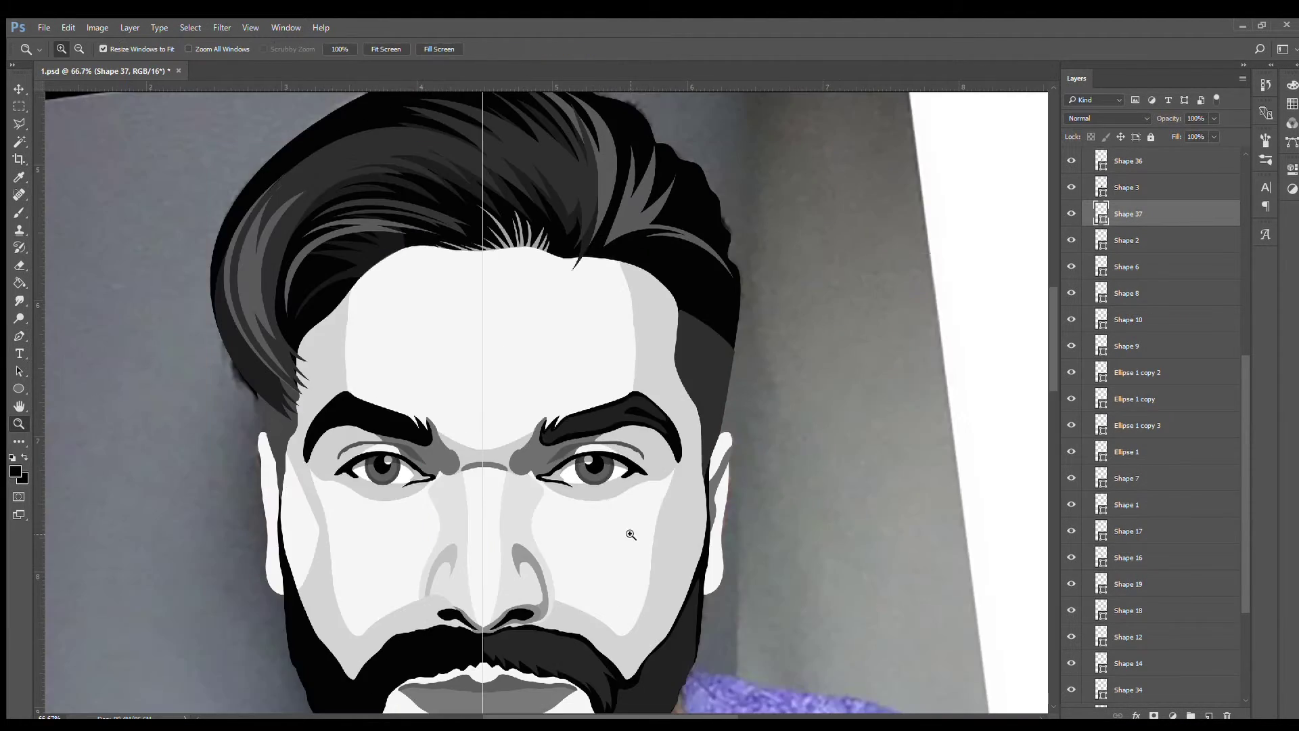
key(ctrl+minus)
key(ctrl+s)
Step: Draw a grey shading shape across the lower lip with a smooth curved bottom edge
click(533, 486)
click(533, 486)
click(533, 486)
key(p)
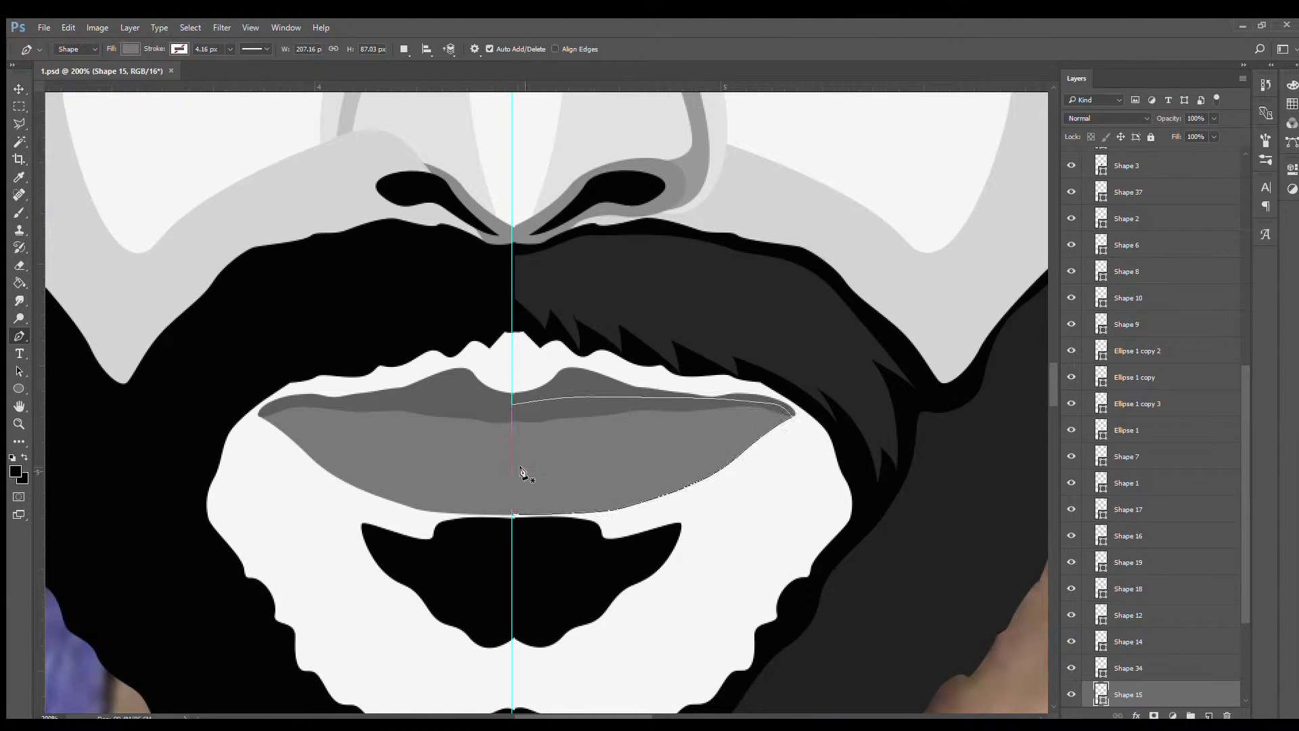
drag(511, 503, 329, 500)
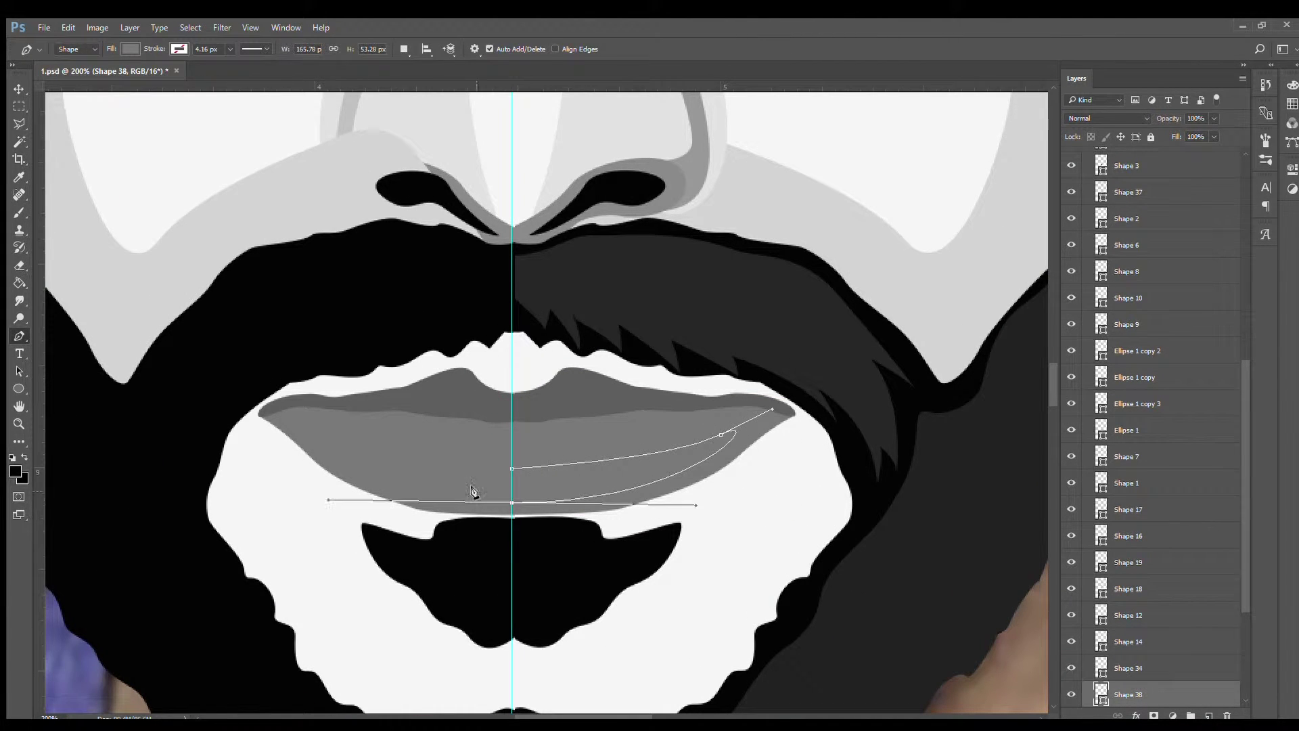
key(z)
key(ctrl+minus)
key(ctrl+minus)
key(ctrl+minus)
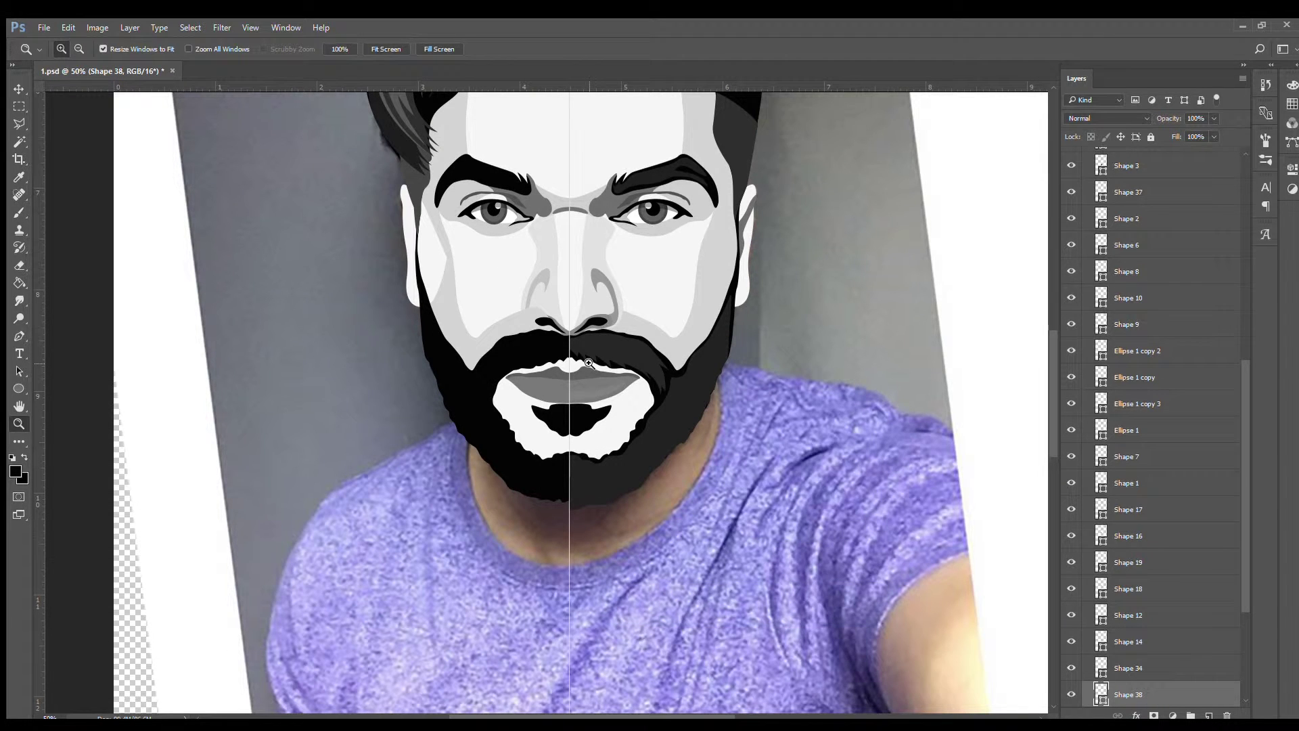
key(ctrl+minus)
key(ctrl+minus)
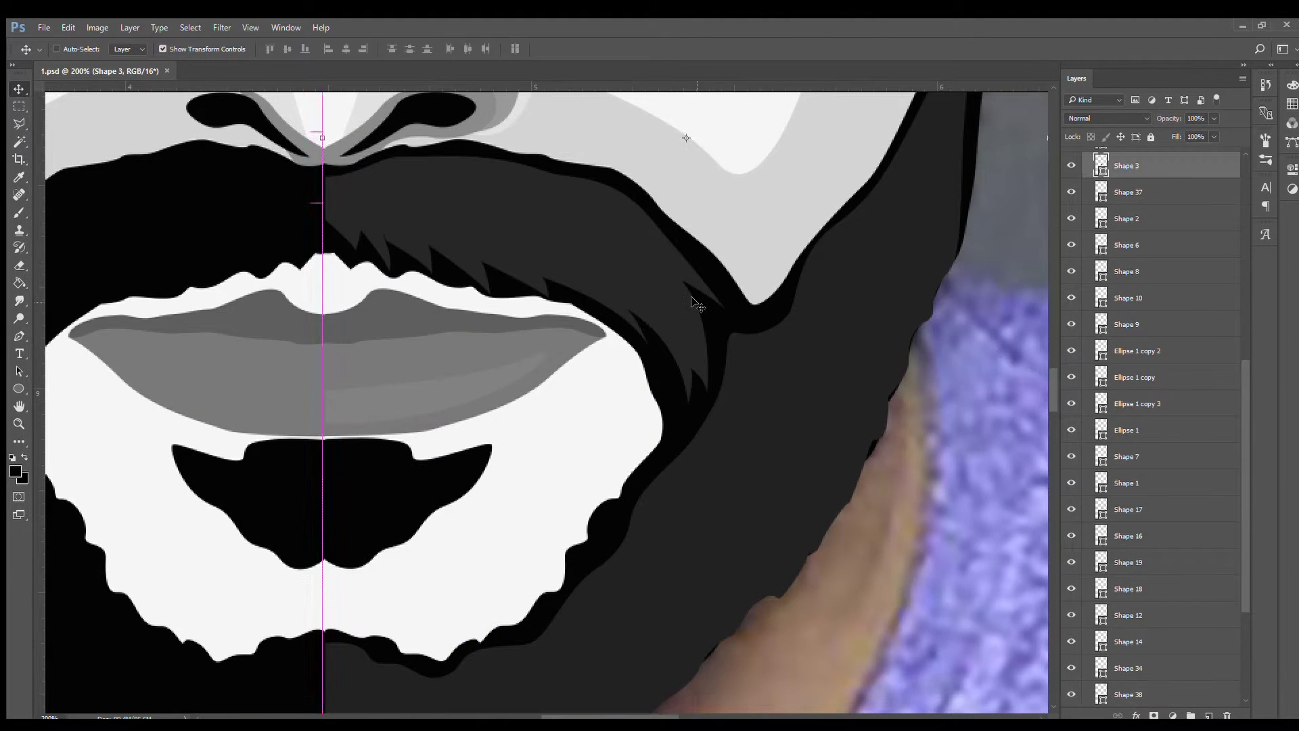
Step: Draw a grey strand on the right beard and curve its lower edge with an added anchor
key(p)
click(611, 192)
click(717, 252)
click(753, 353)
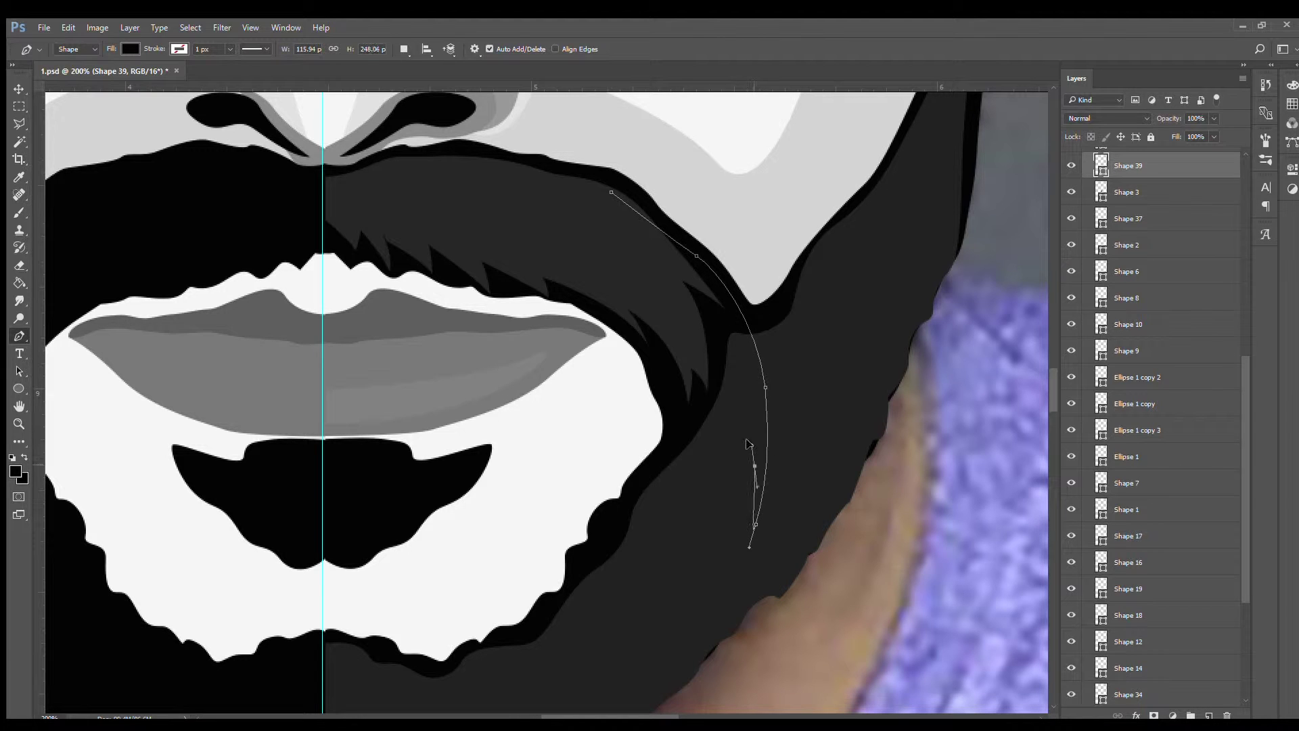
key(z)
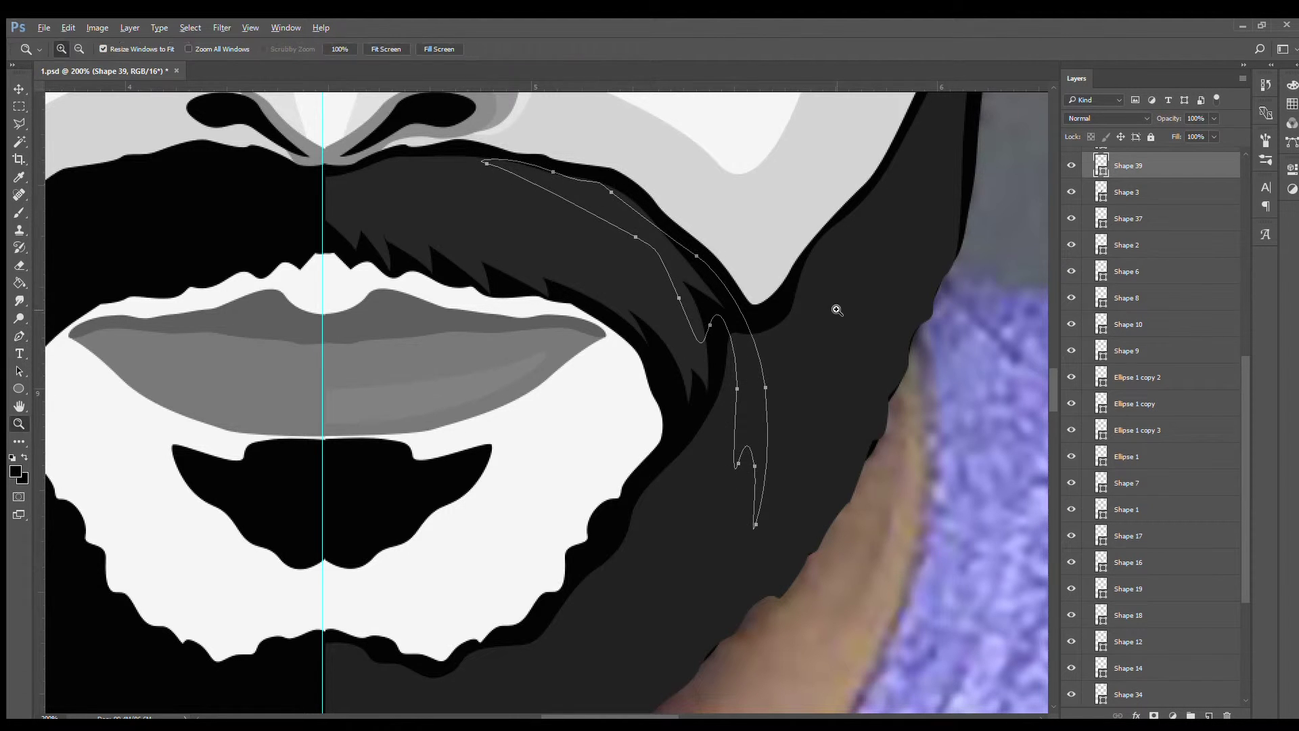
alt+click(835, 308)
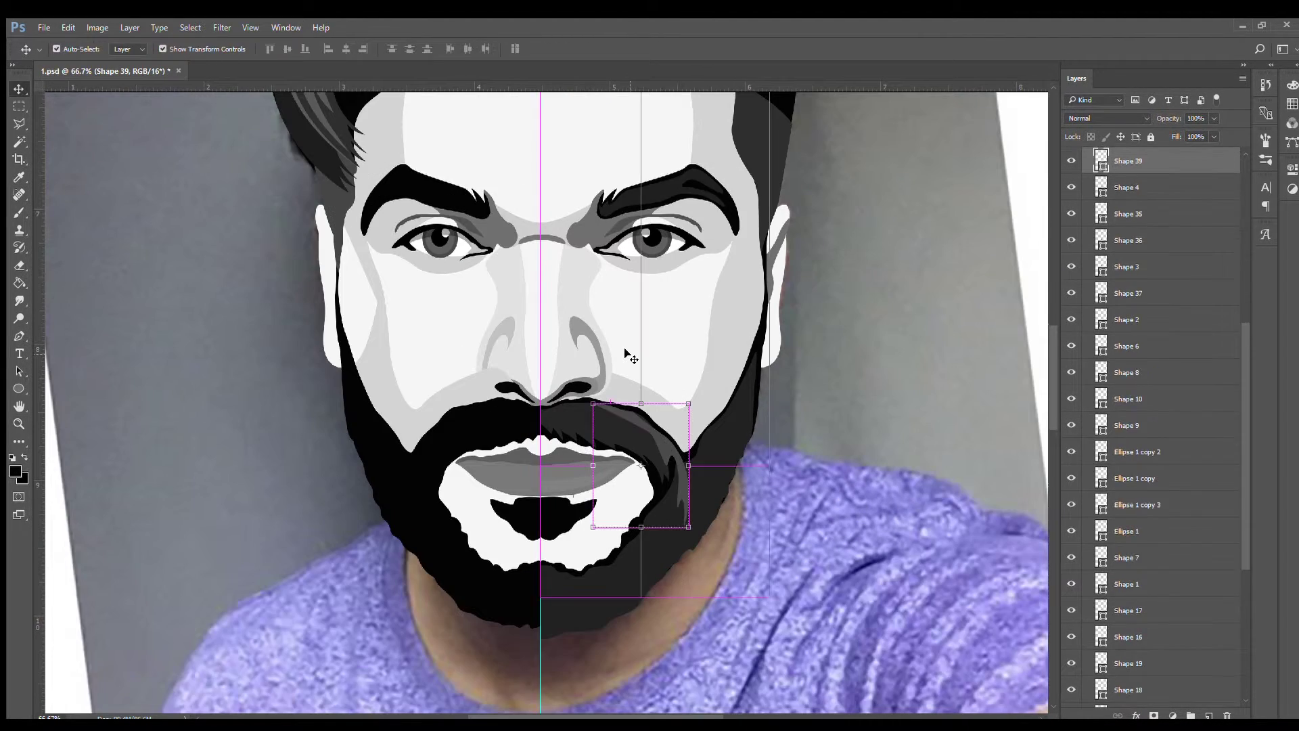
key(plus)
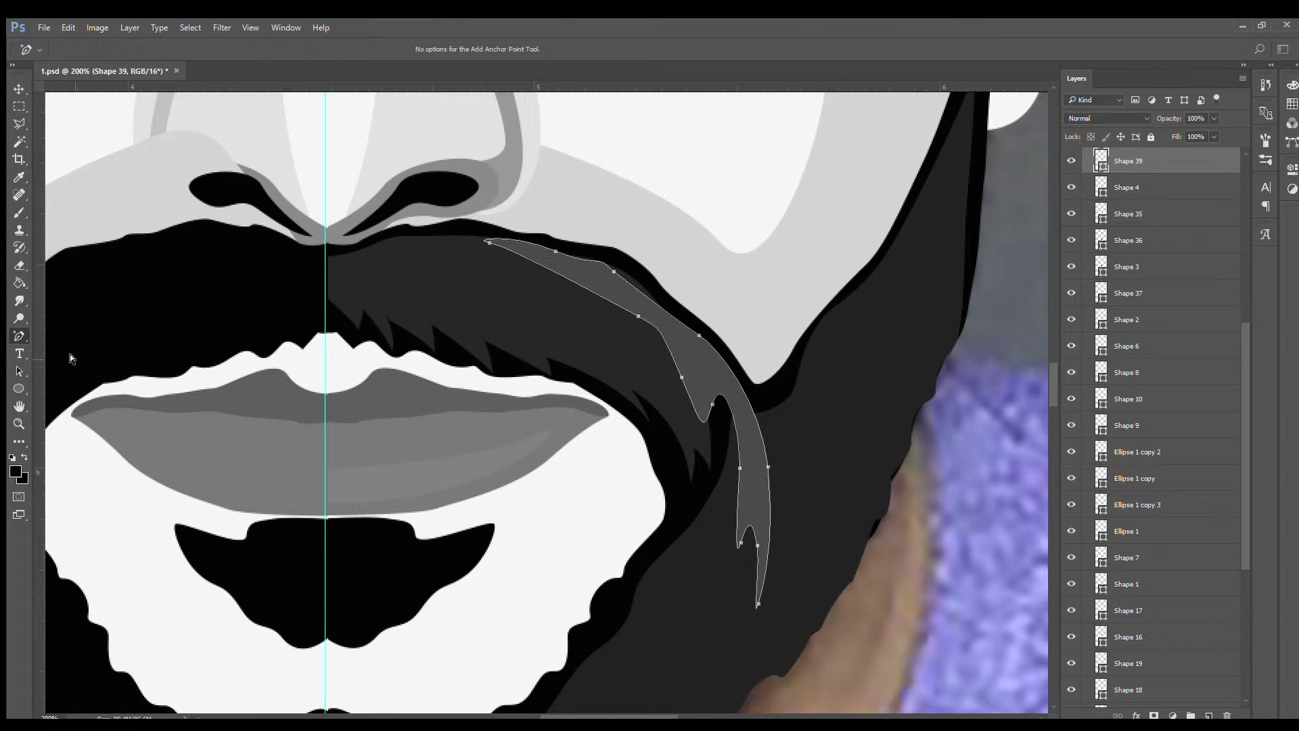
drag(561, 288, 456, 249)
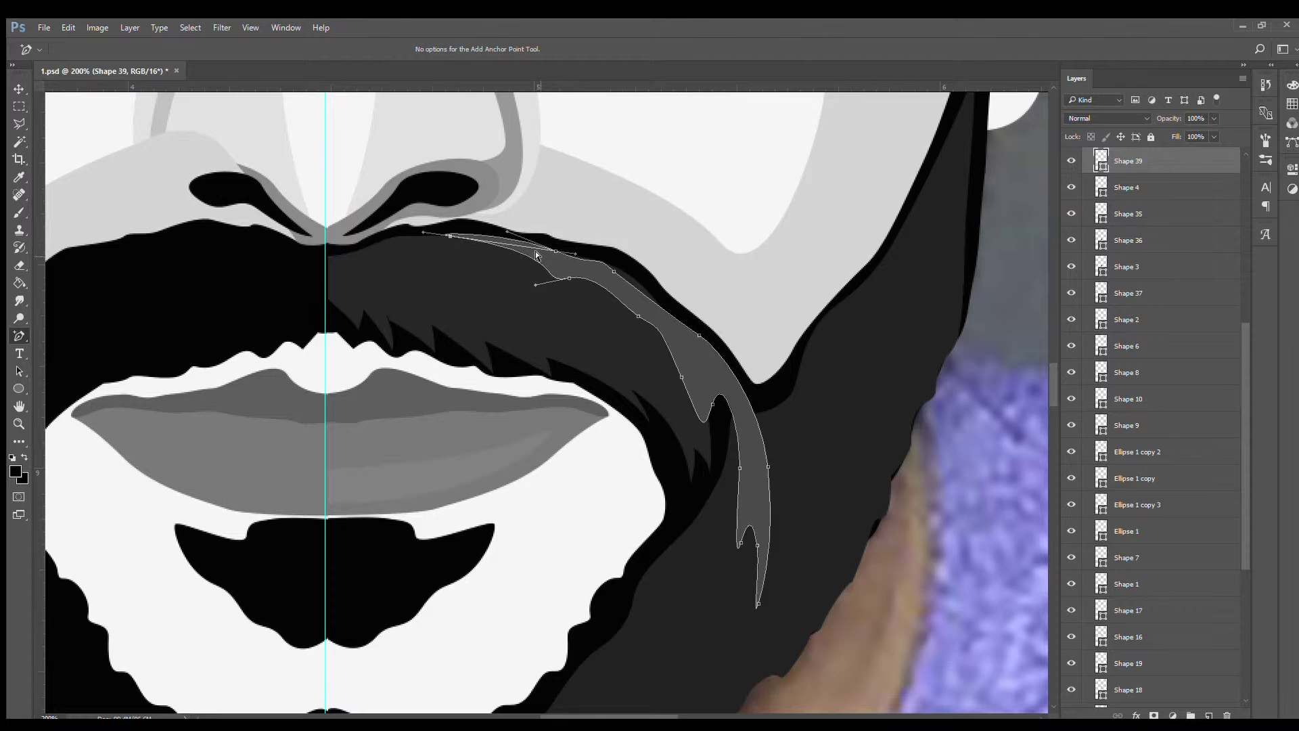
Step: Zoom out and outline a new closed beard strand near the chin
key(ctrl+minus)
key(ctrl+minus)
key(v)
key(ctrl+minus)
key(6)
key(3)
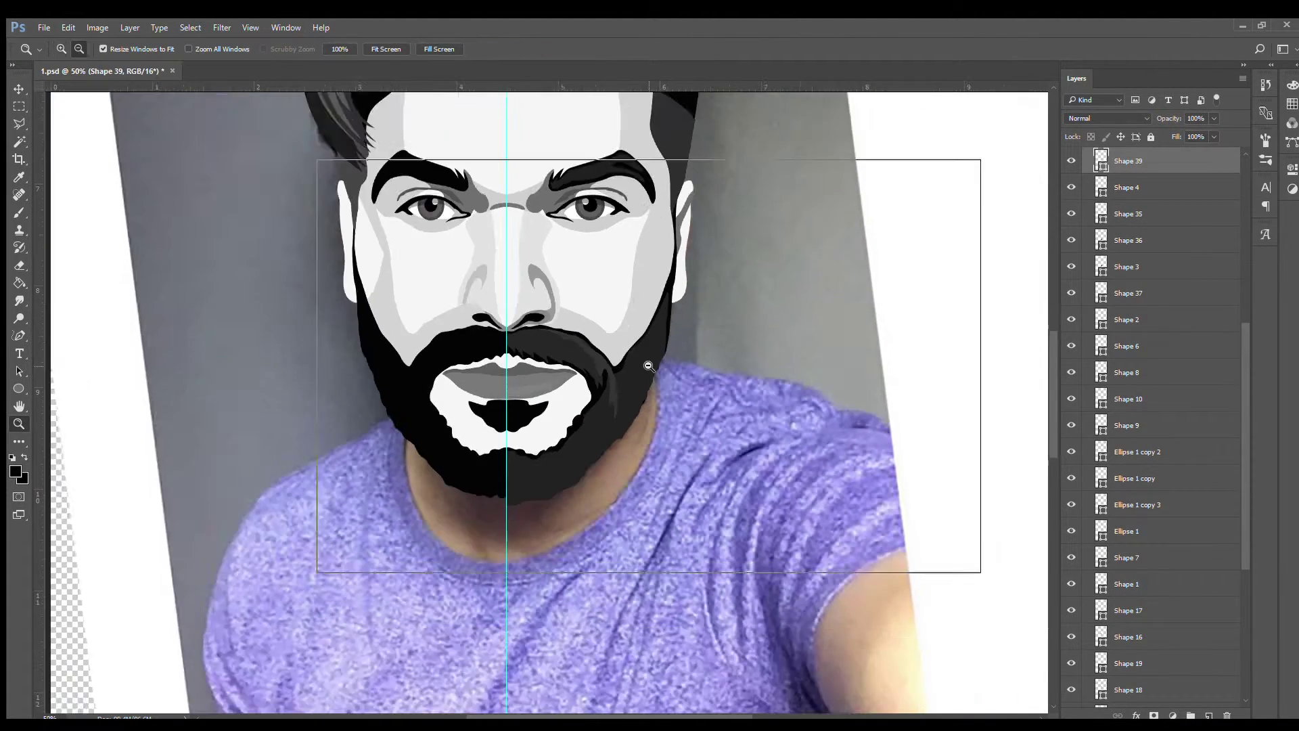
key(p)
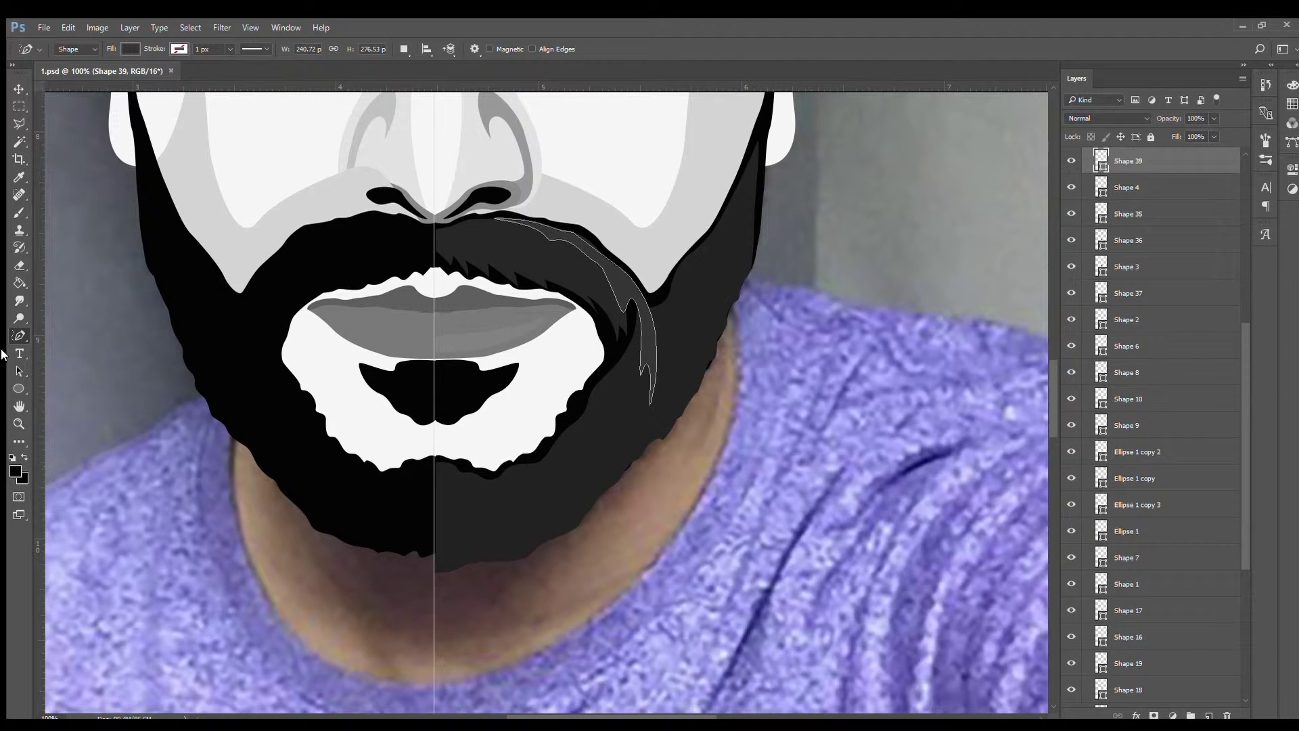
click(596, 480)
click(612, 353)
click(622, 403)
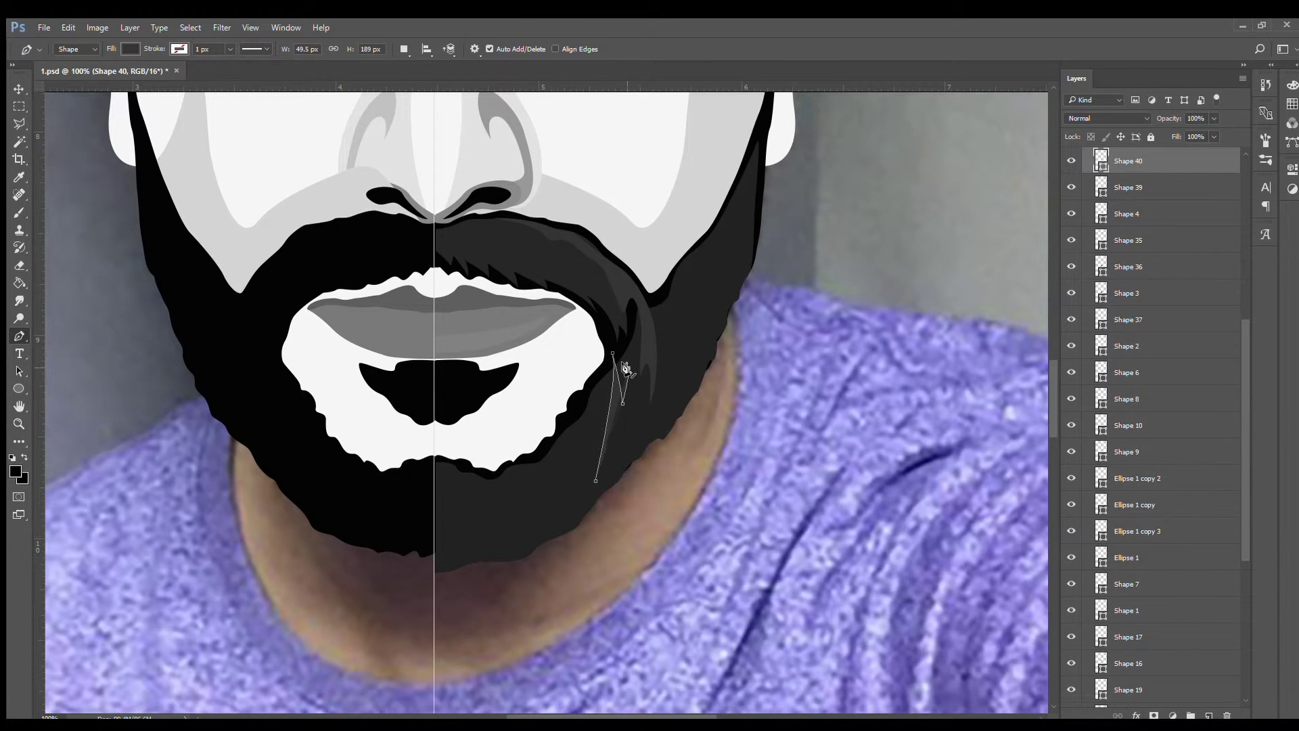
click(629, 367)
click(641, 419)
click(595, 480)
Step: Curve the lower edge of the chin strand and zoom out to the portrait
key(v)
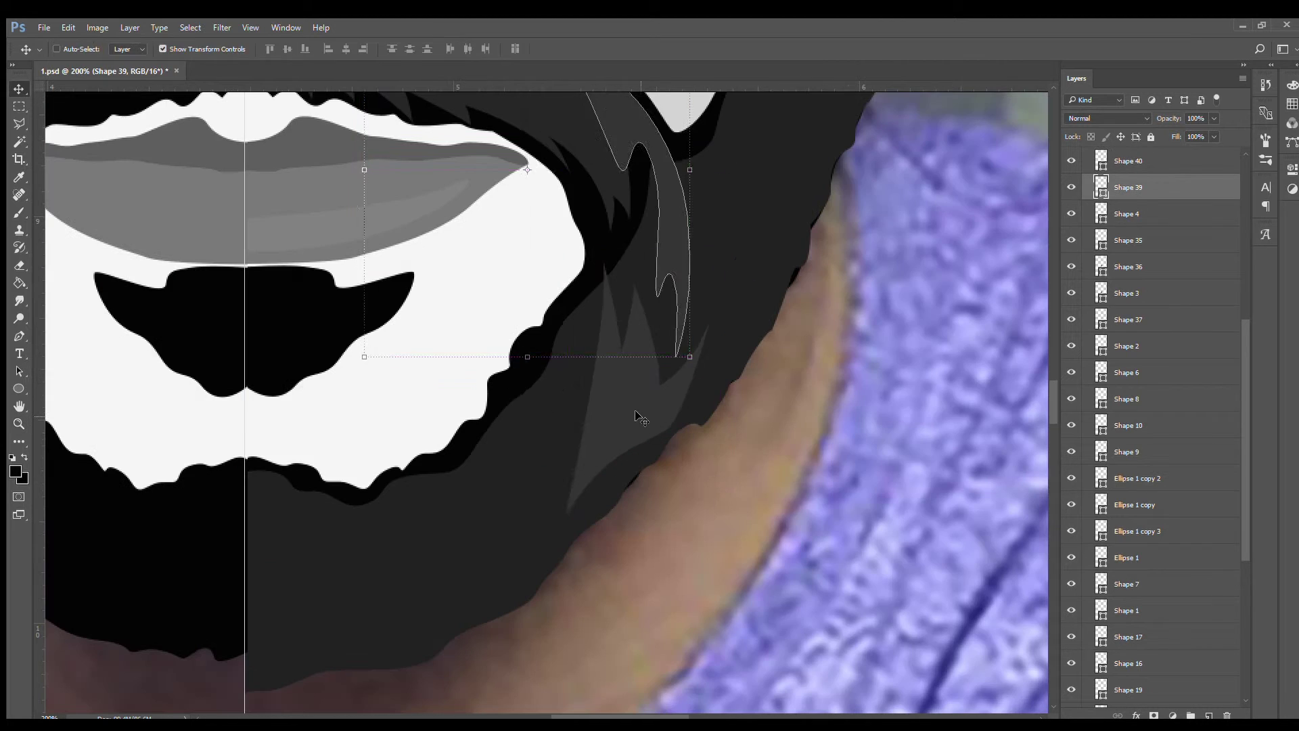
ctrl+click(636, 416)
key(p)
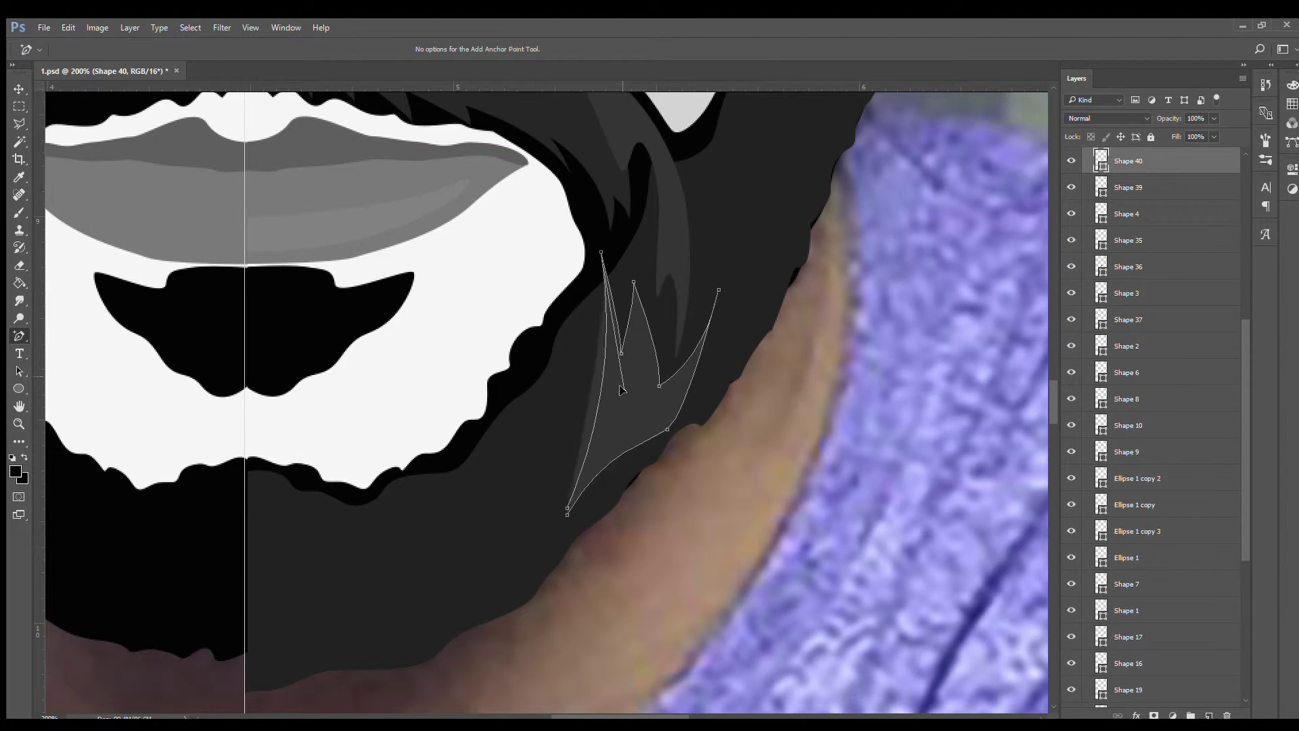
key(p)
ctrl+click(561, 500)
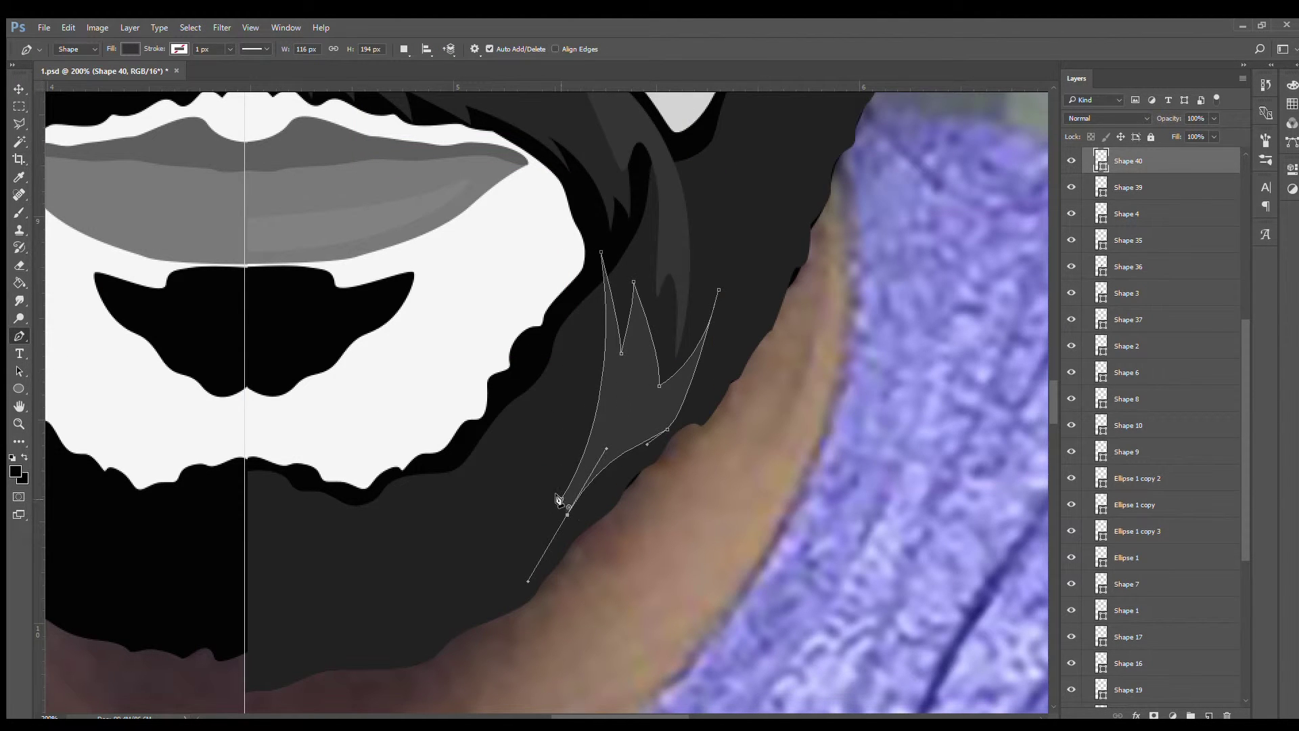
key(z)
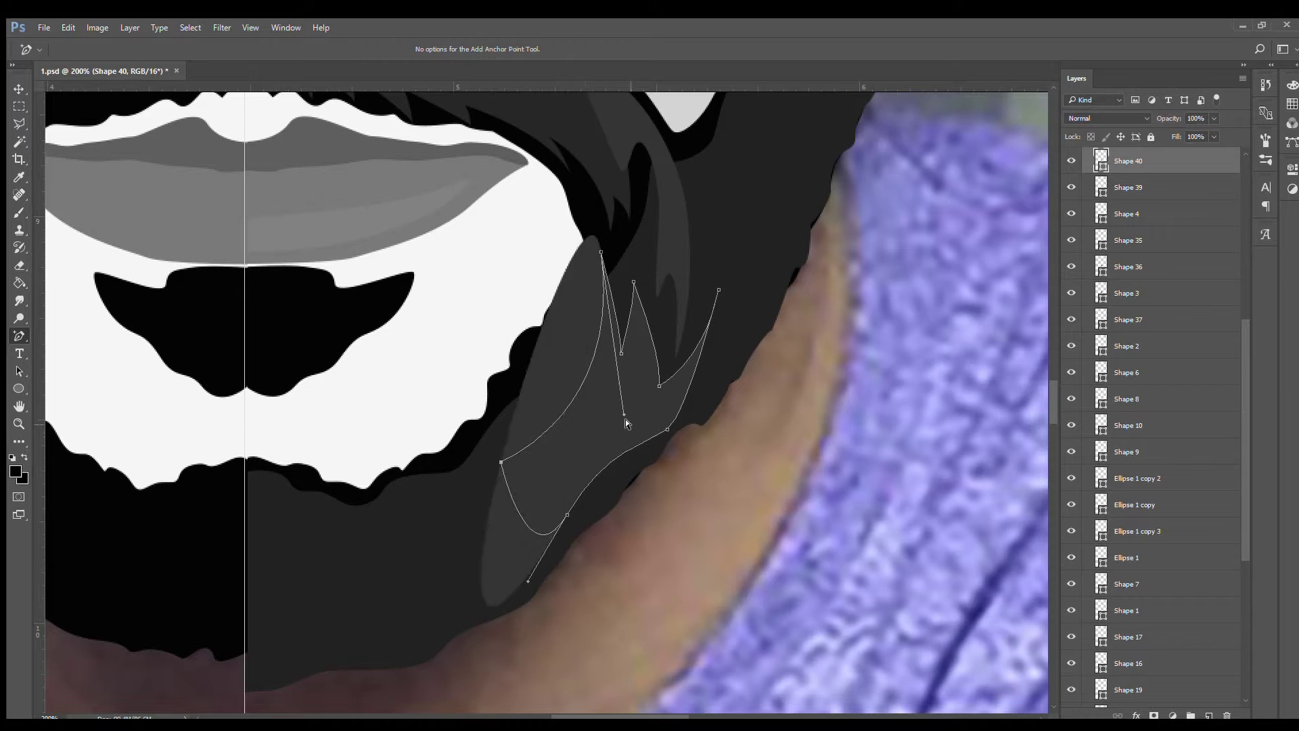
key(alt+bracketleft)
alt+click(593, 375)
Step: Hide the reference photo and zoom in so the face fills the view
key(alt+shift+bracketleft)
key(ctrl+comma)
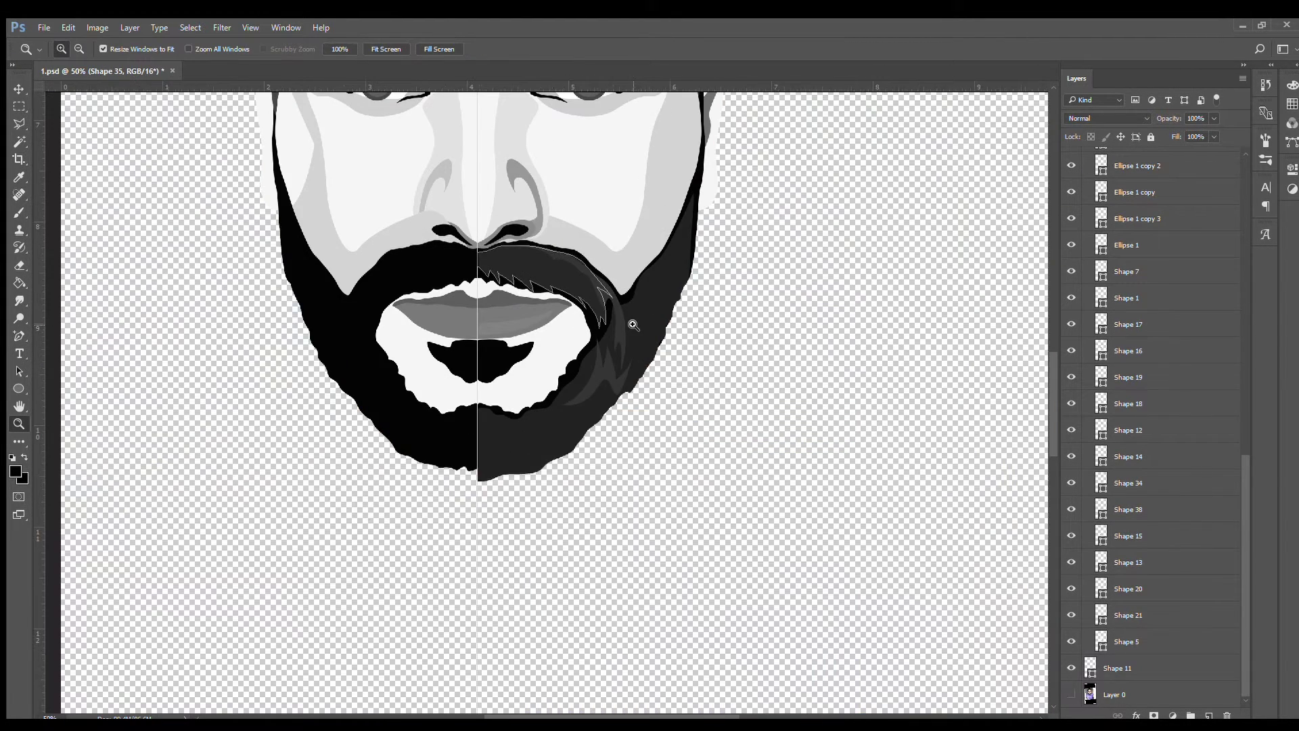
alt+click(685, 447)
click(612, 402)
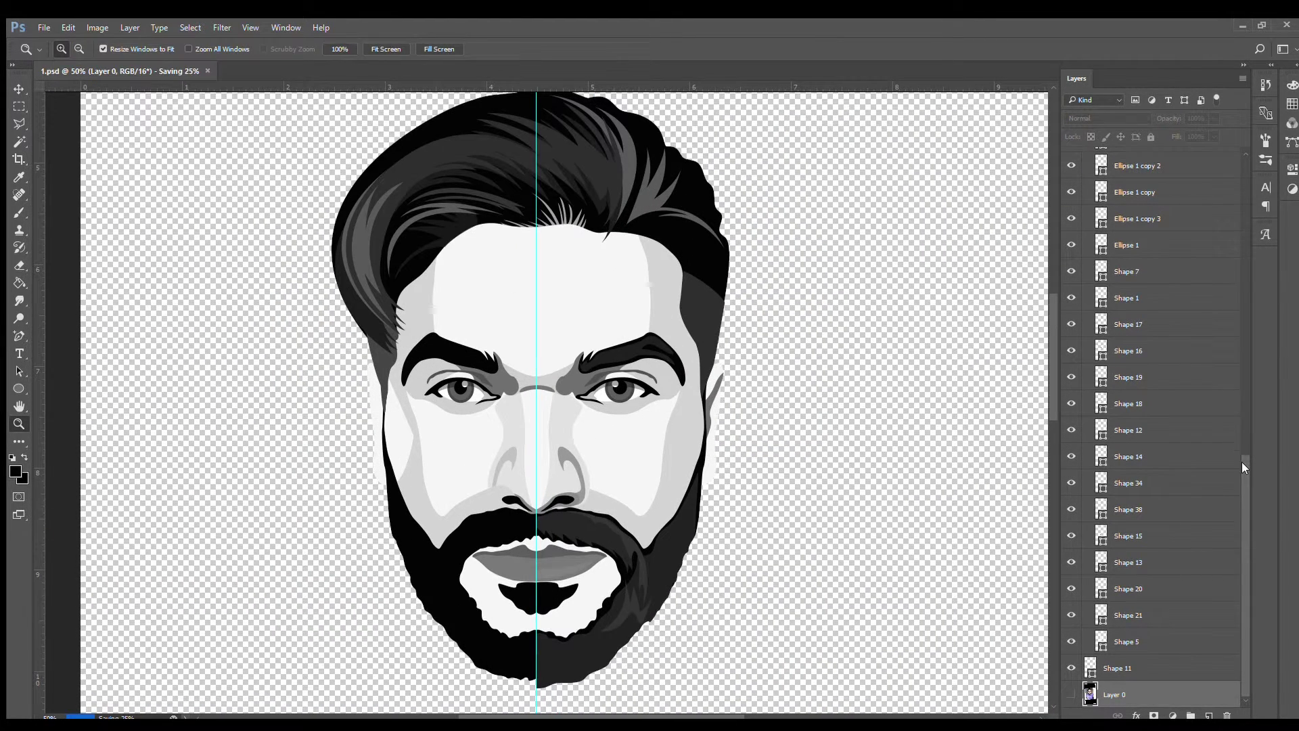
drag(1241, 462, 1236, 161)
Step: Group the hair shape layers into a group named Hair
click(1183, 164)
click(1086, 514)
shift+click(1137, 477)
key(v)
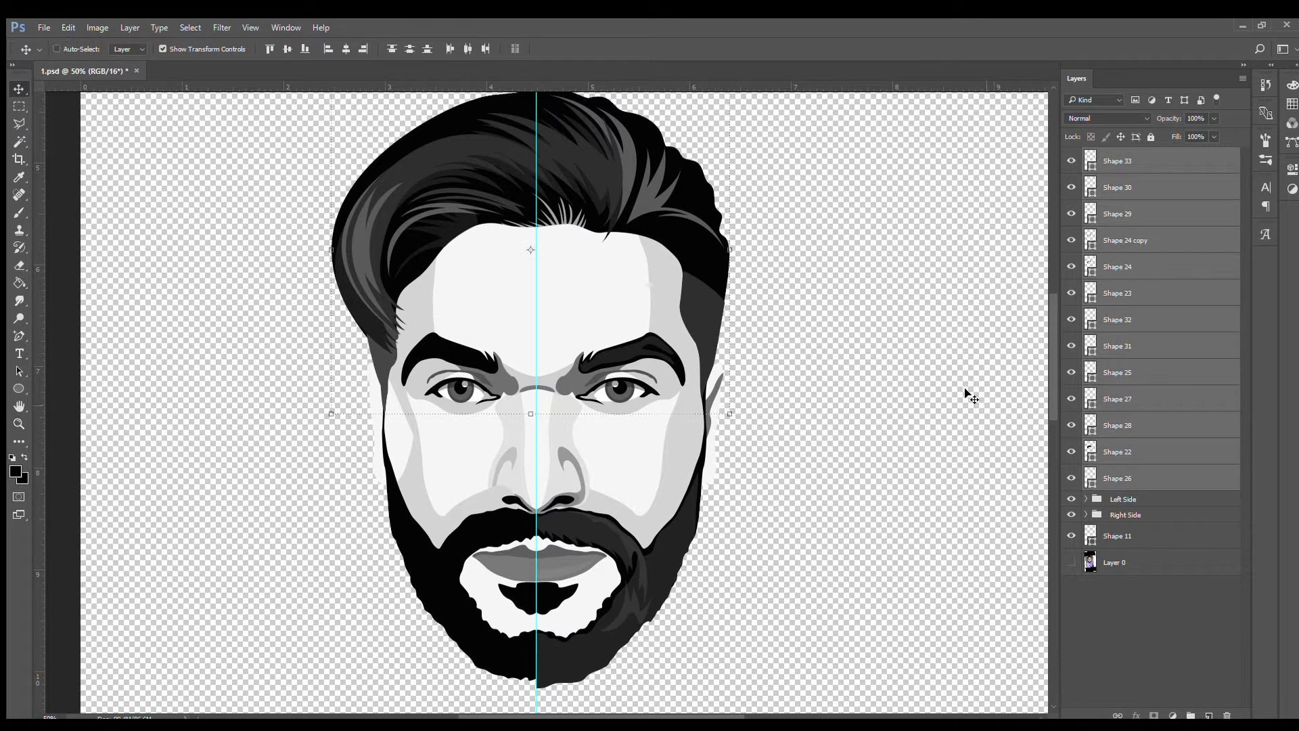
key(ctrl+g)
double_click(1117, 155)
Step: Delete the old left half of the face and duplicate the right half in its place
click(1128, 169)
key(Delete)
key(ctrl+j)
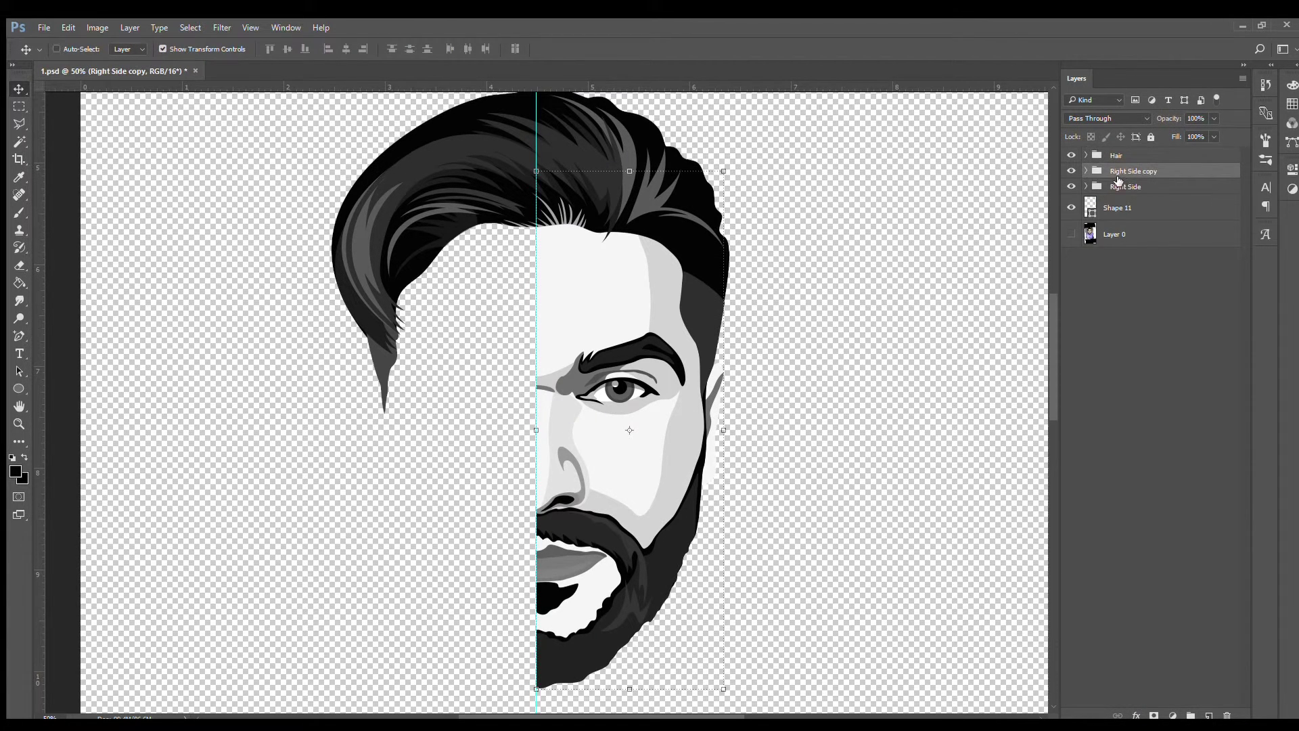
double_click(1144, 170)
text(Left Side)
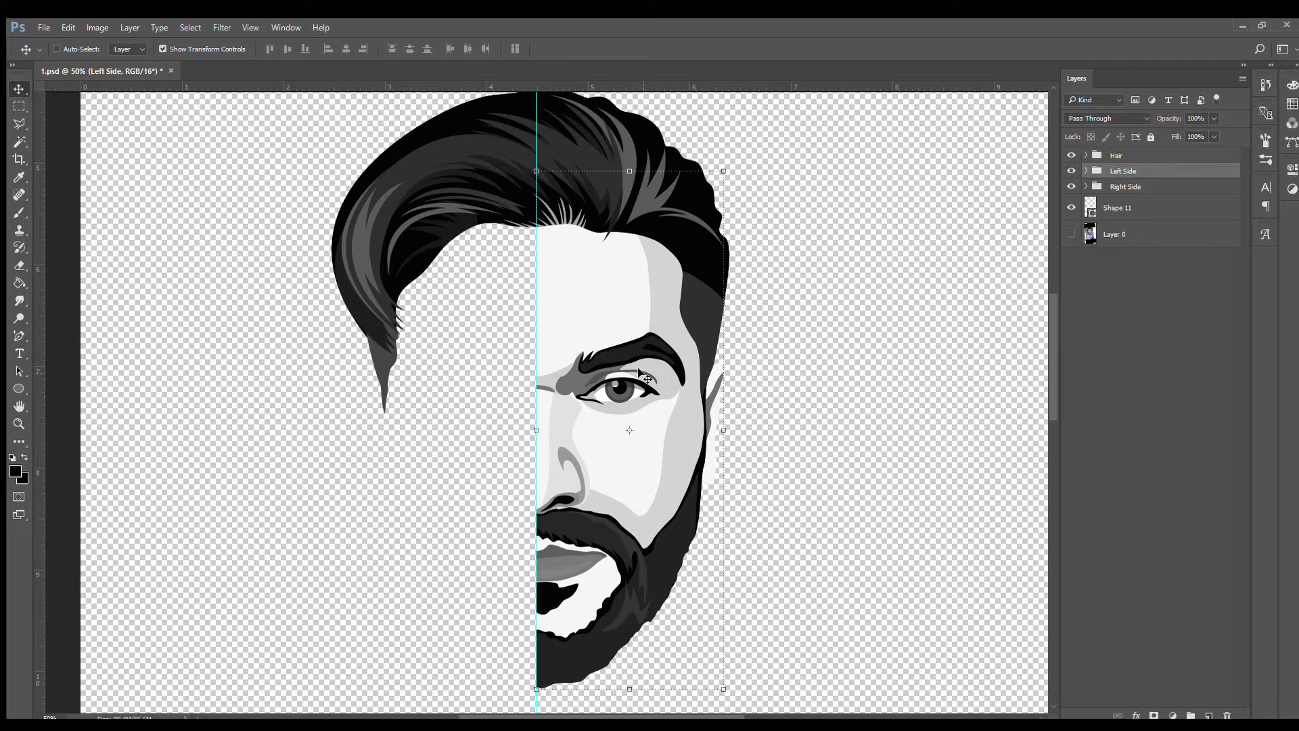
Step: Discard the misaligned flipped half and move Shape 11 into the Right Side group
drag(723, 430, 557, 427)
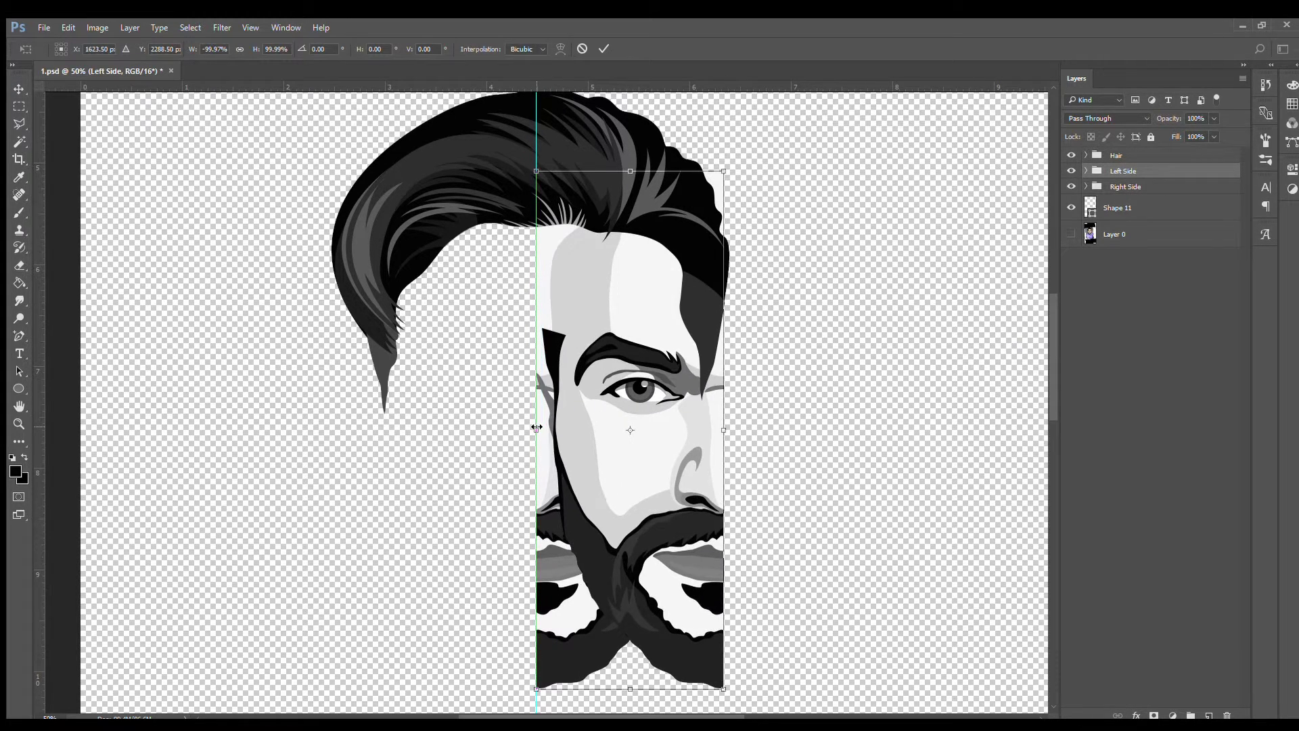
key(Return)
key(Delete)
click(1117, 192)
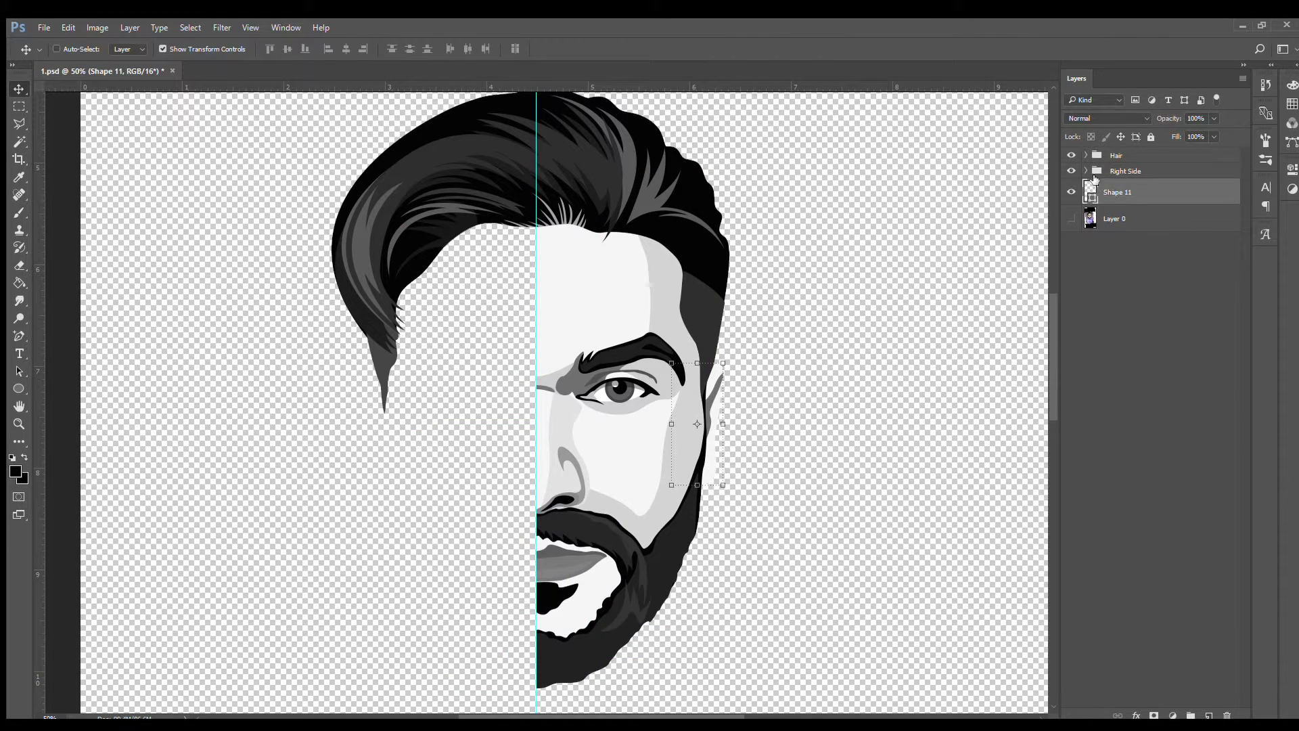
drag(1117, 192, 1123, 172)
Step: Duplicate Right Side as 'Left Side' and move it across the centre line as a mirror
click(1123, 171)
key(ctrl+j)
double_click(1123, 171)
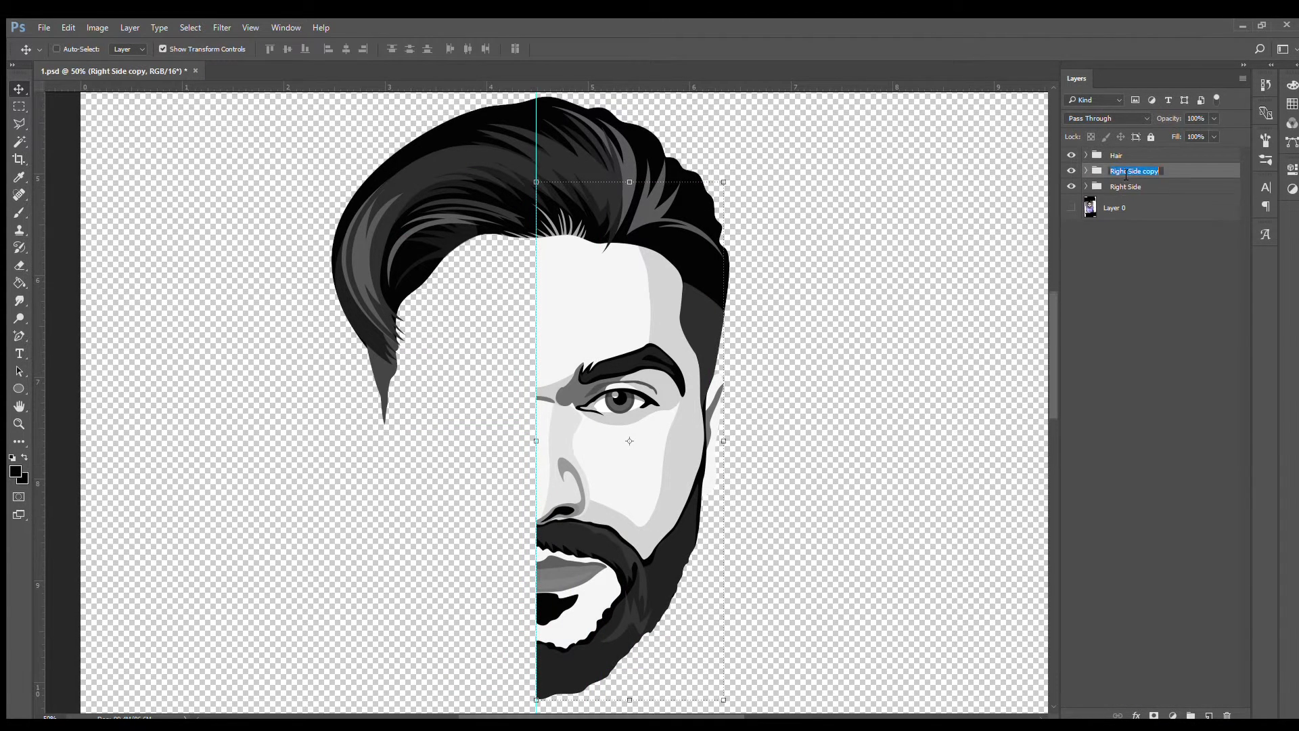
text(Left Side)
key(Return)
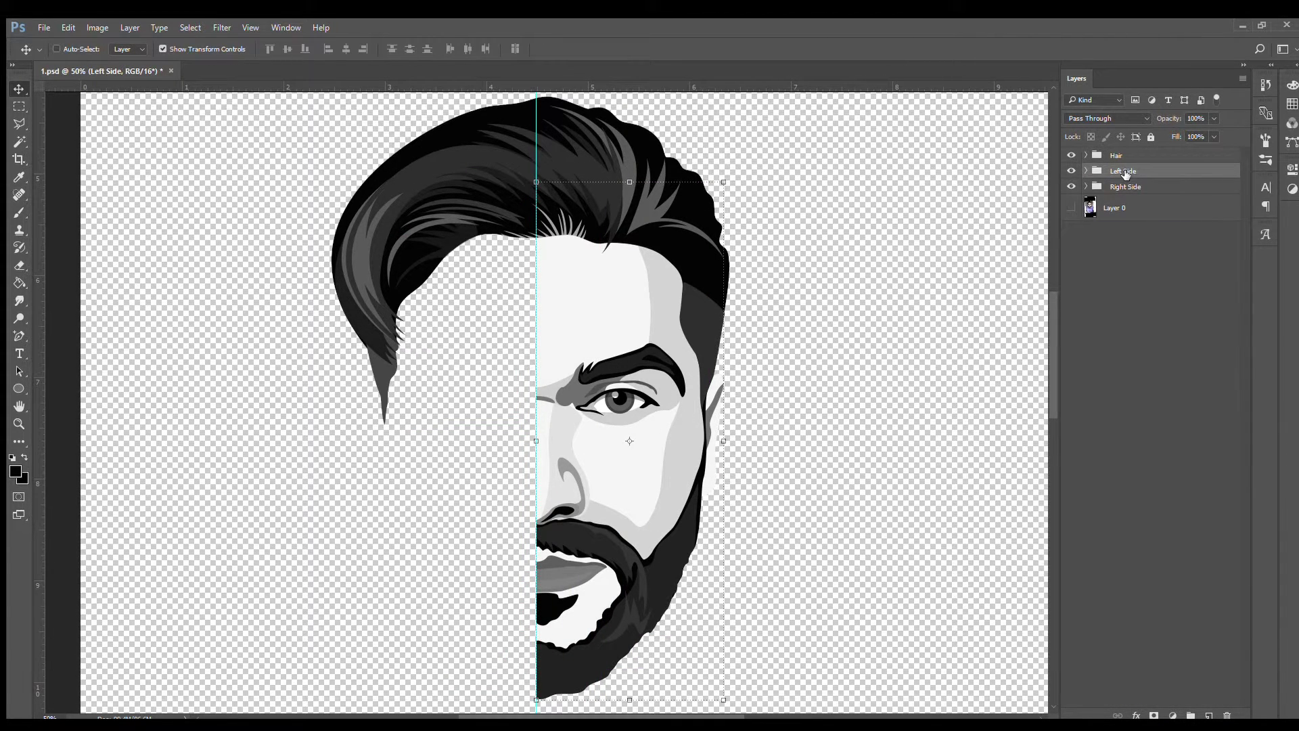
drag(724, 441, 349, 441)
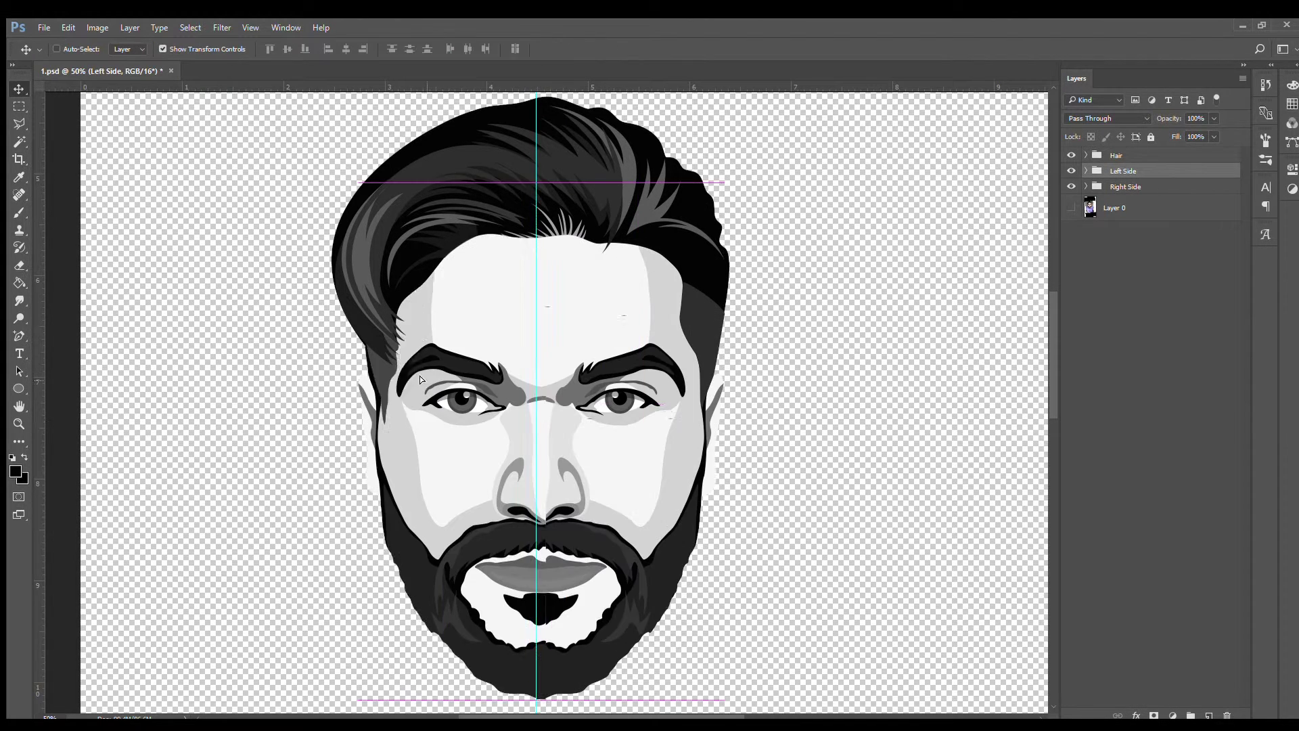
Step: Commit the mirrored half, hide the centre guide, and save the portrait
key(alt+bracketright)
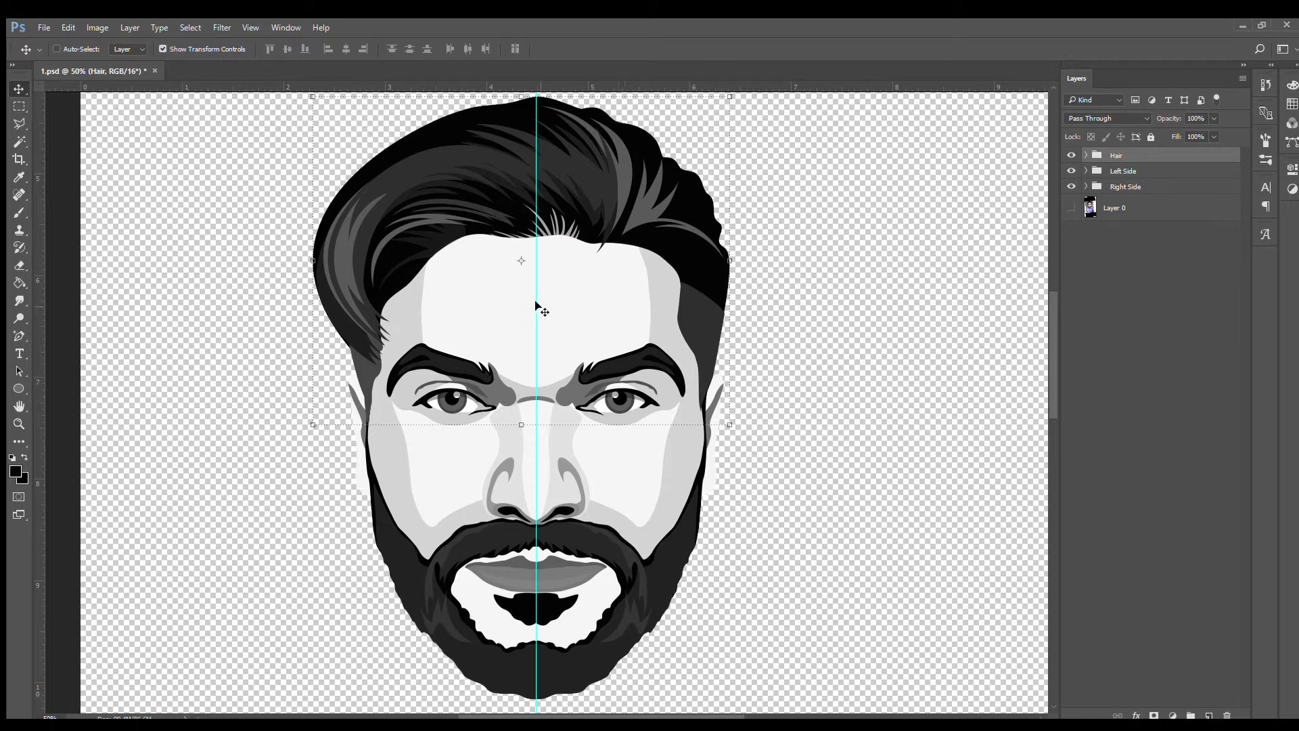
key(ctrl+semicolon)
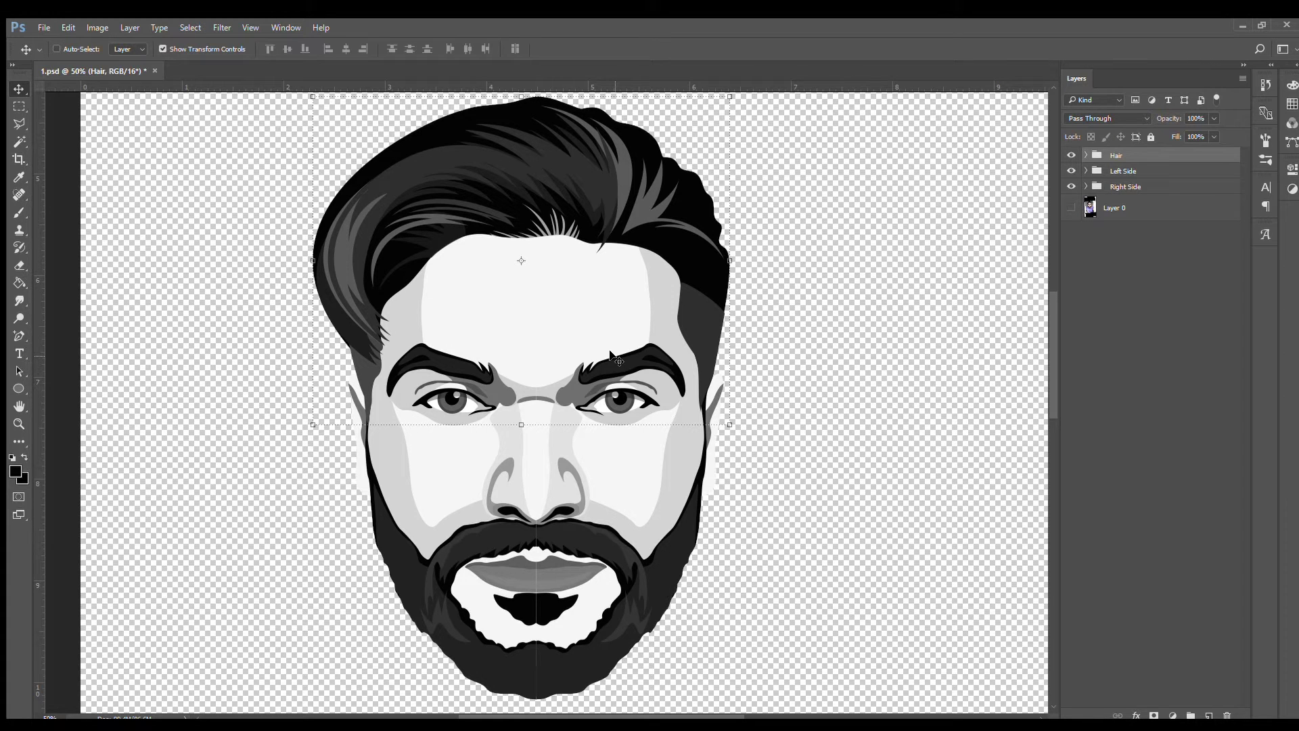
ctrl+click(452, 430)
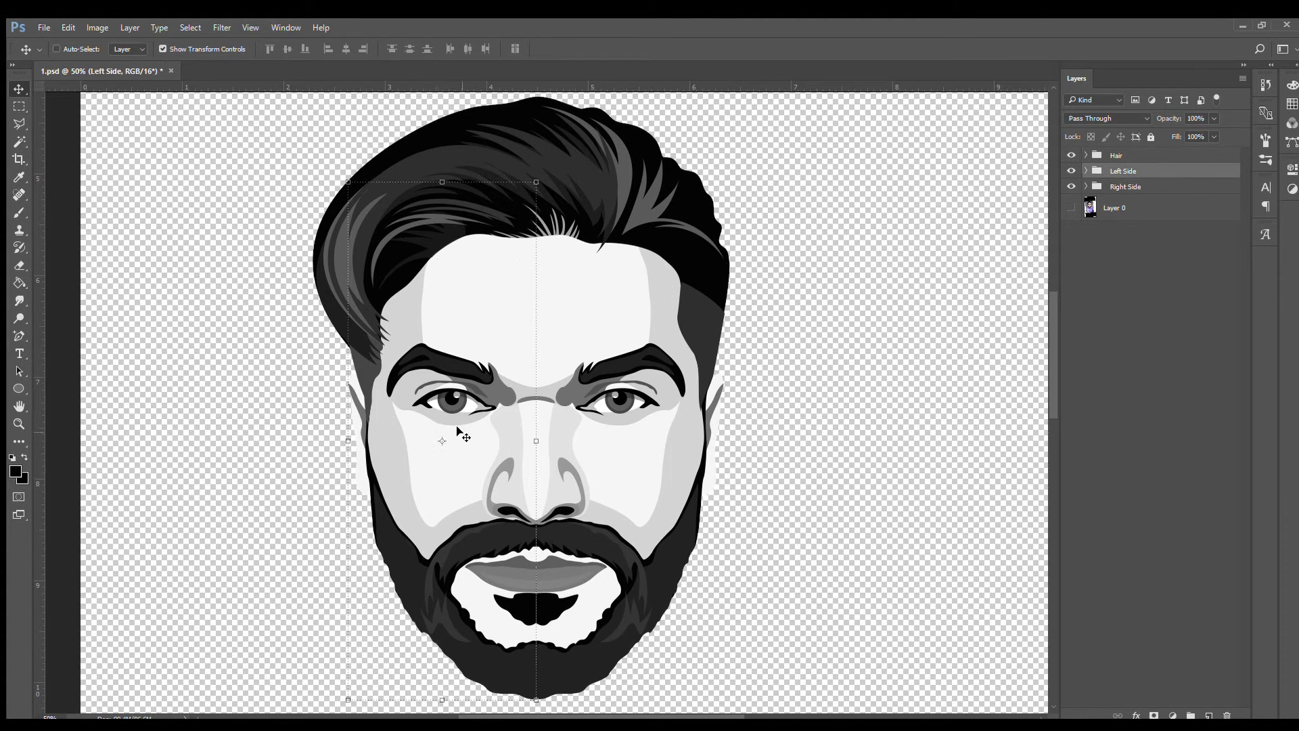
key(ctrl+s)
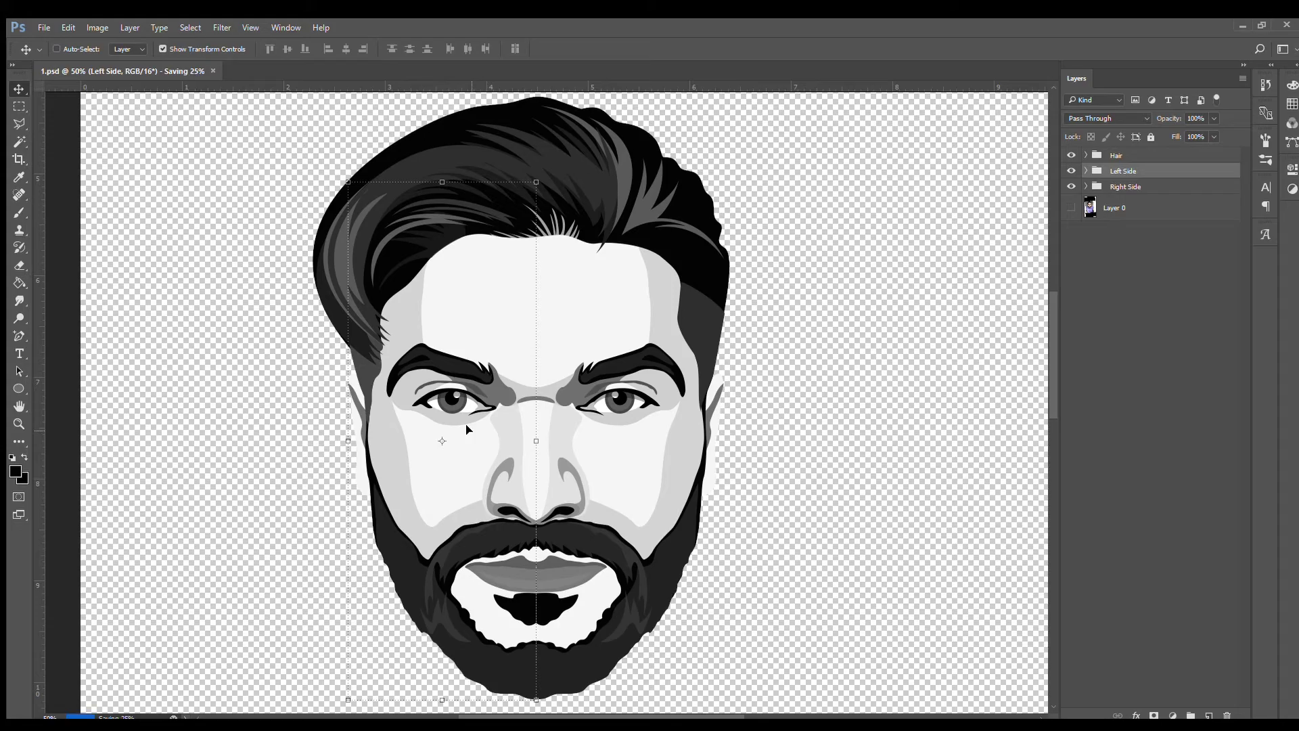